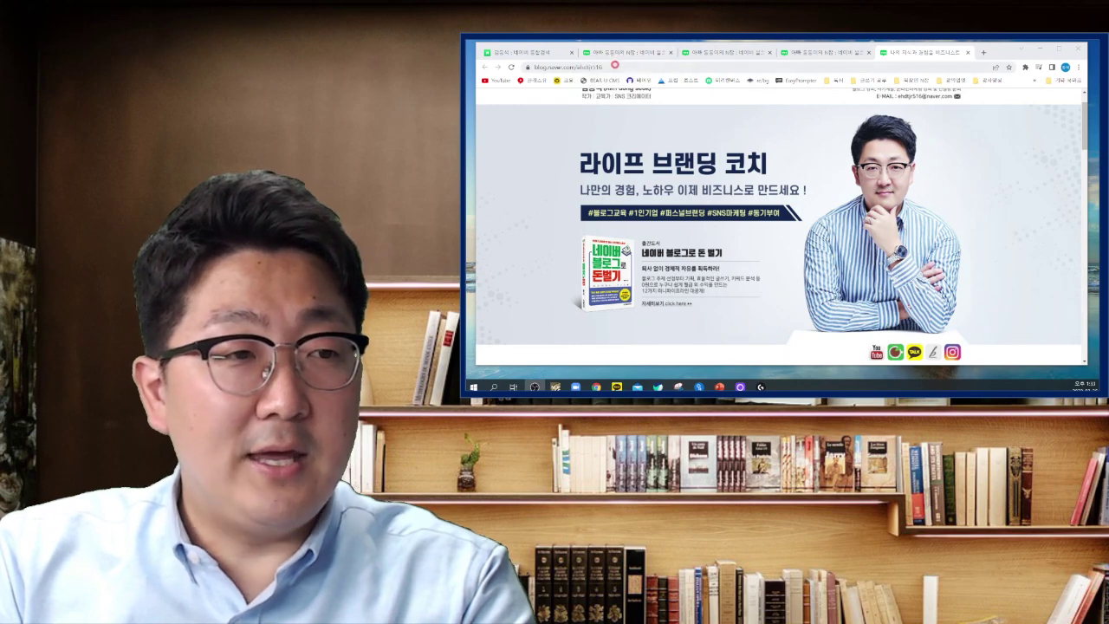
# Open the management page of the 아빠 동동이의 N잡 blog and show its 블로그 정보 settings.
pyautogui.click(611, 52)
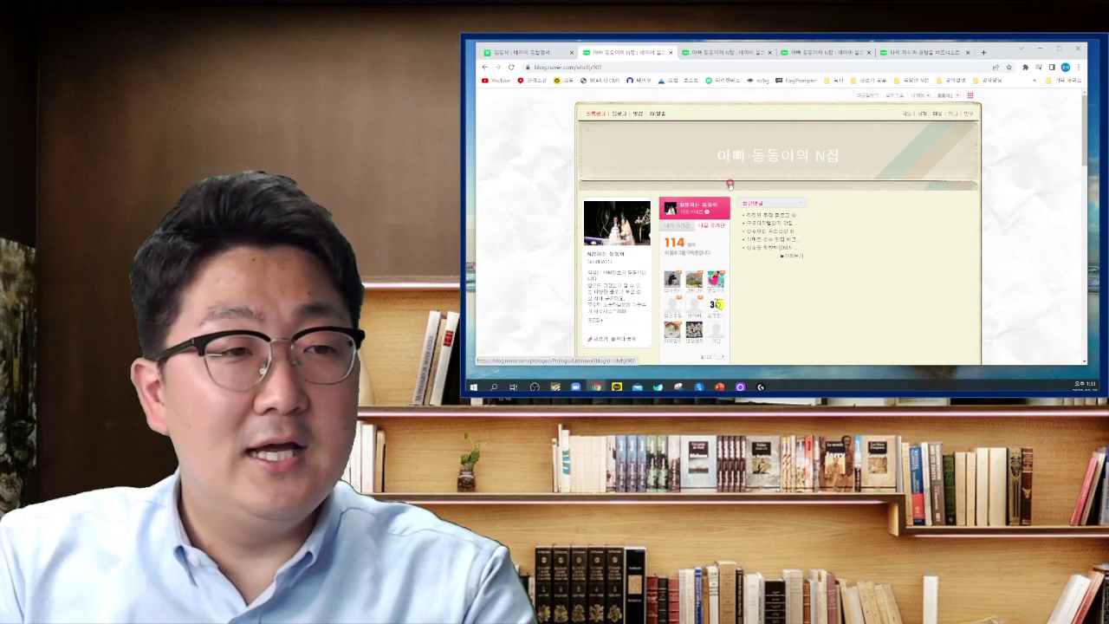
pyautogui.scroll(-3, 657, 201)
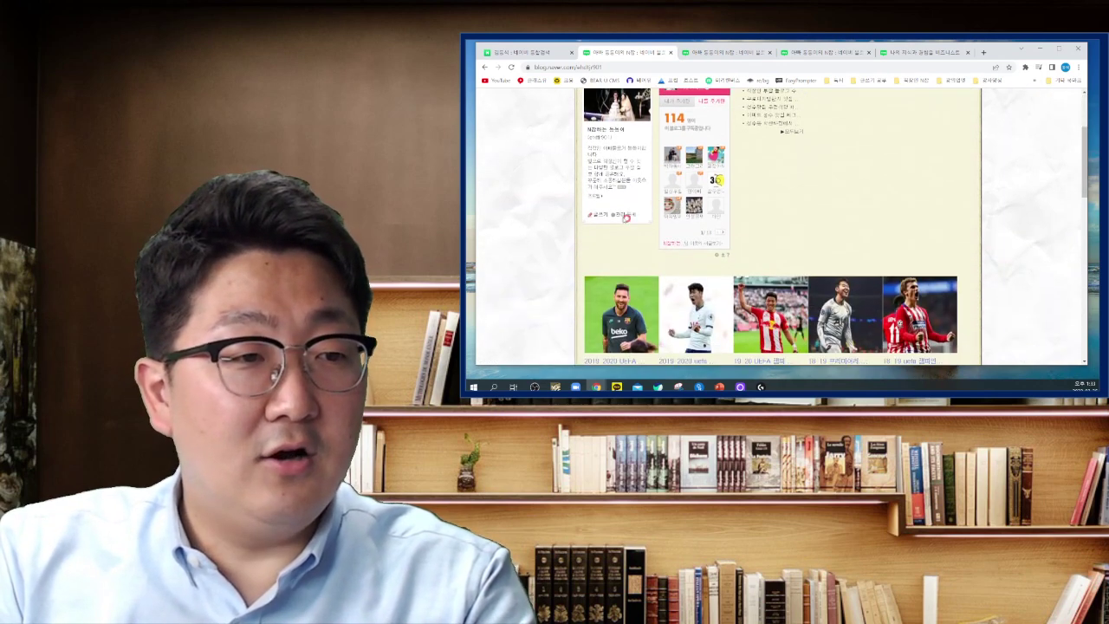
pyautogui.click(620, 213)
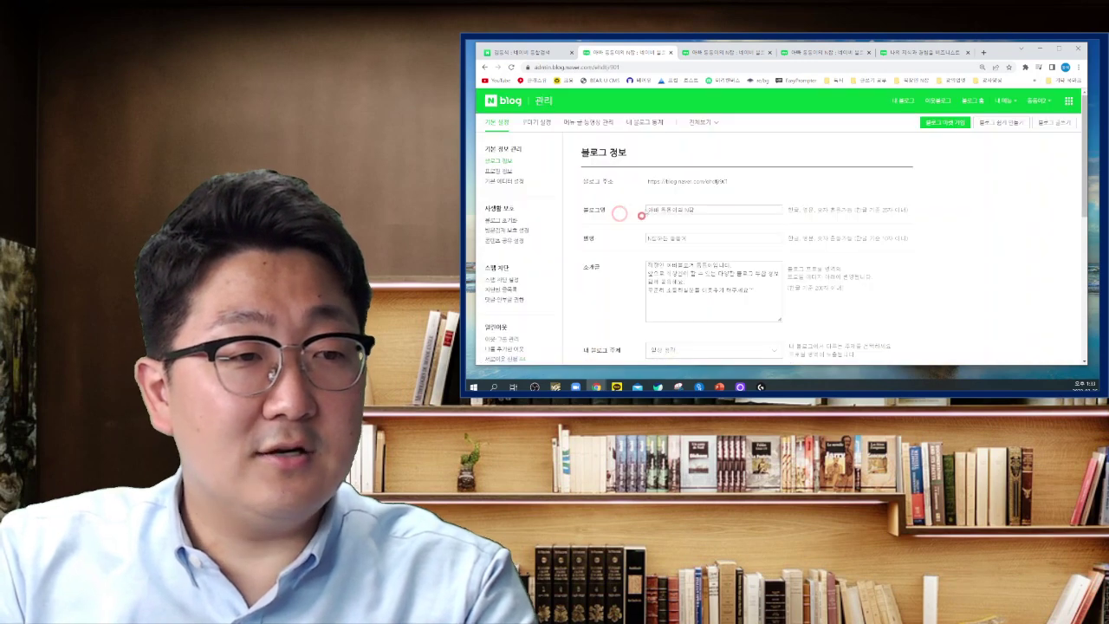
pyautogui.click(705, 123)
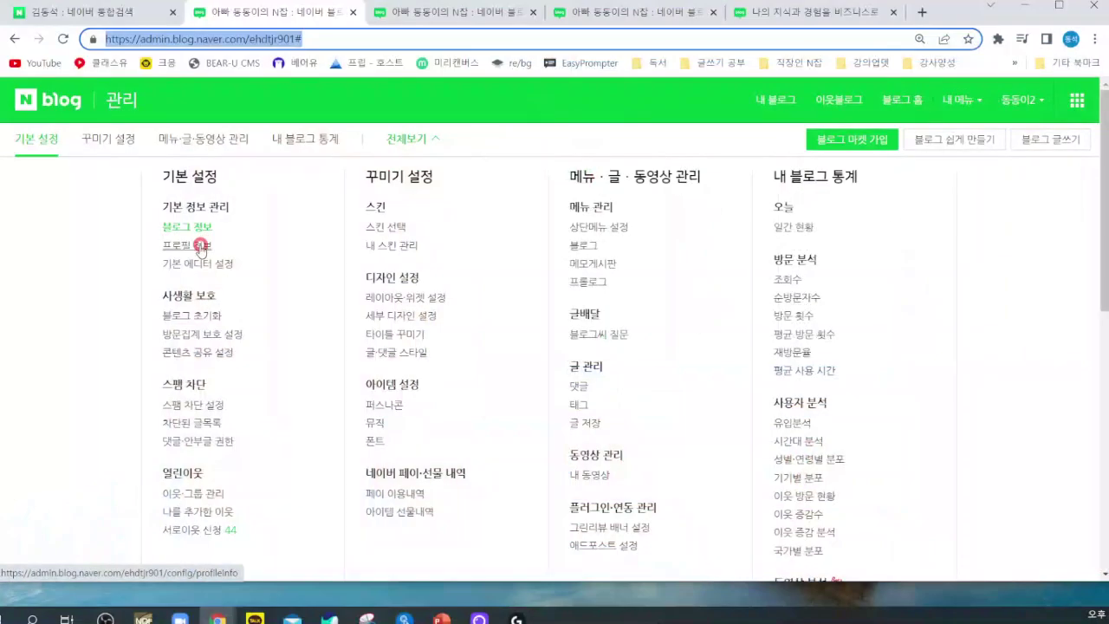
pyautogui.click(195, 230)
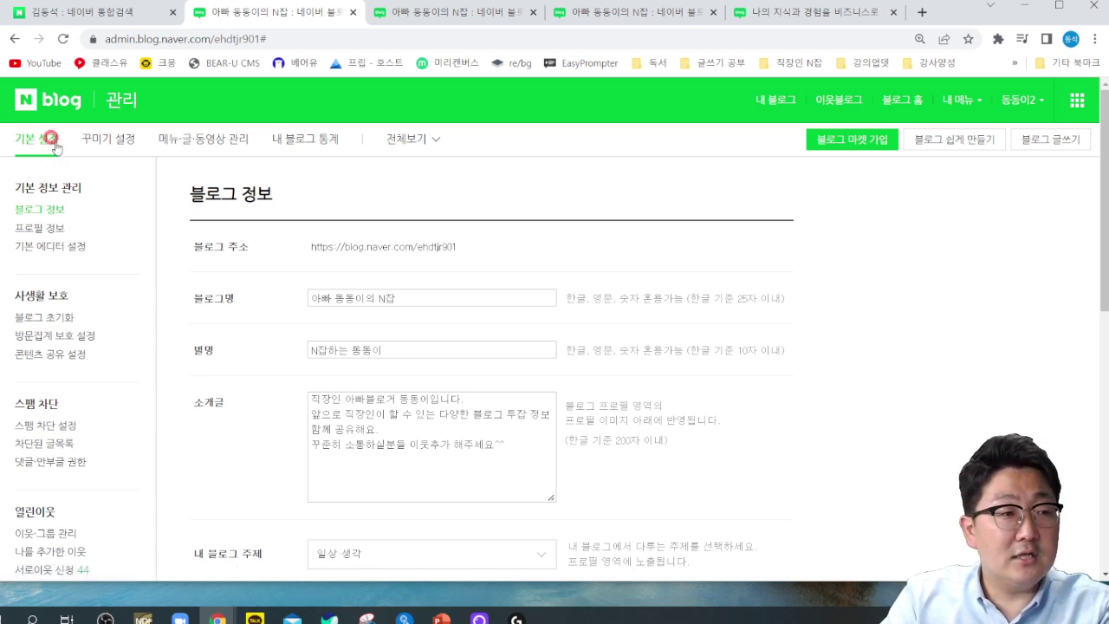
# Look over the 꾸미기 설정 and 메뉴·글·동영상 관리 sections and the full settings overview, and check the blog's public page.
pyautogui.click(113, 143)
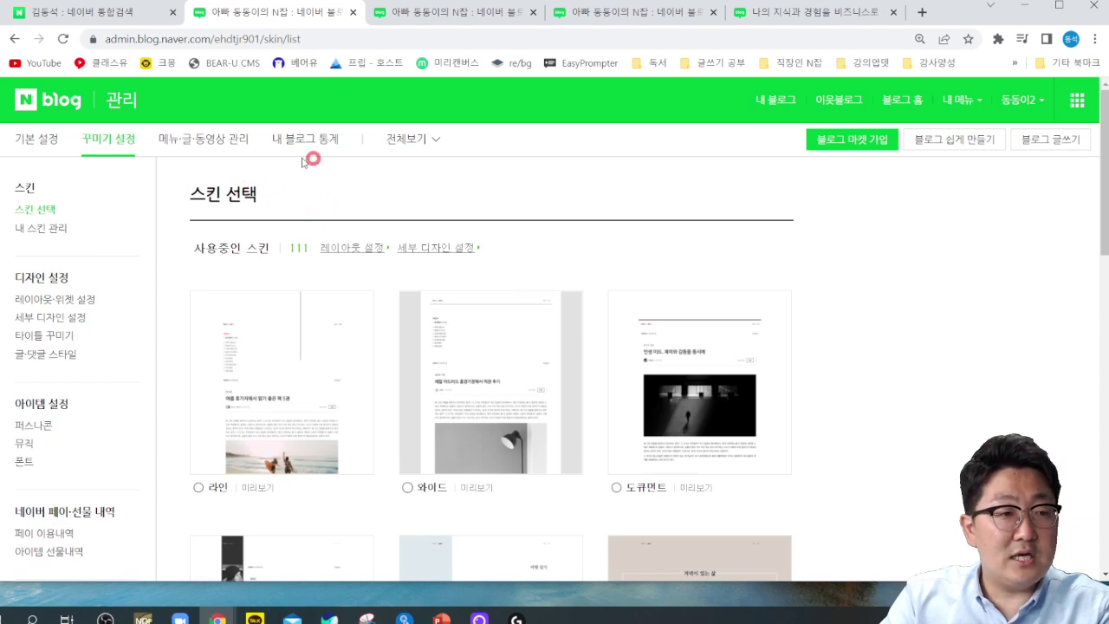
pyautogui.click(208, 141)
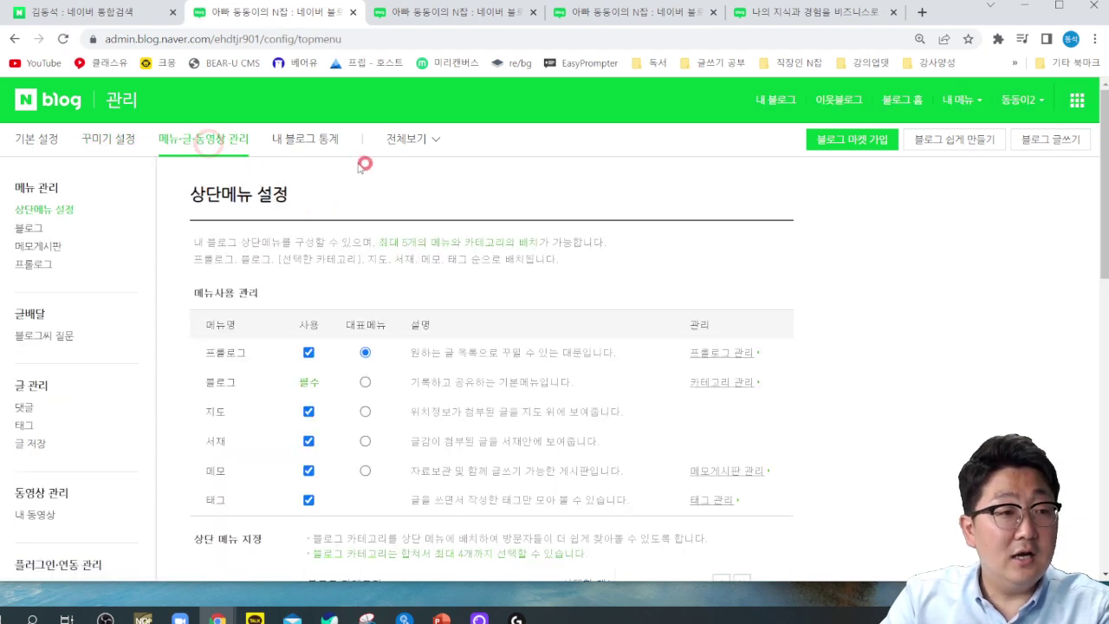
pyautogui.click(406, 139)
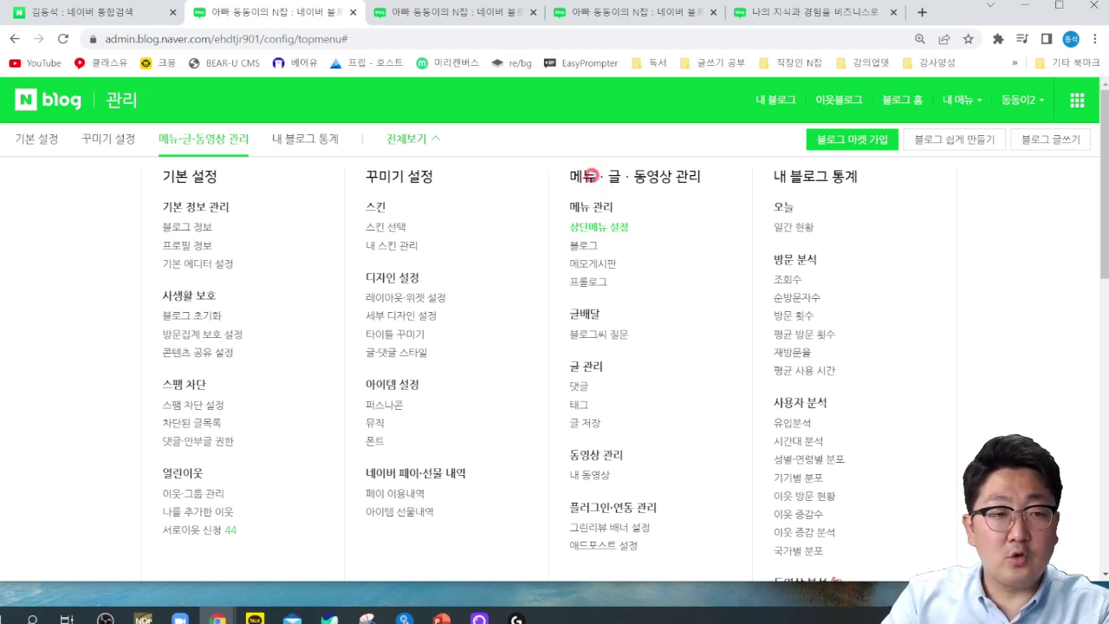
pyautogui.click(213, 143)
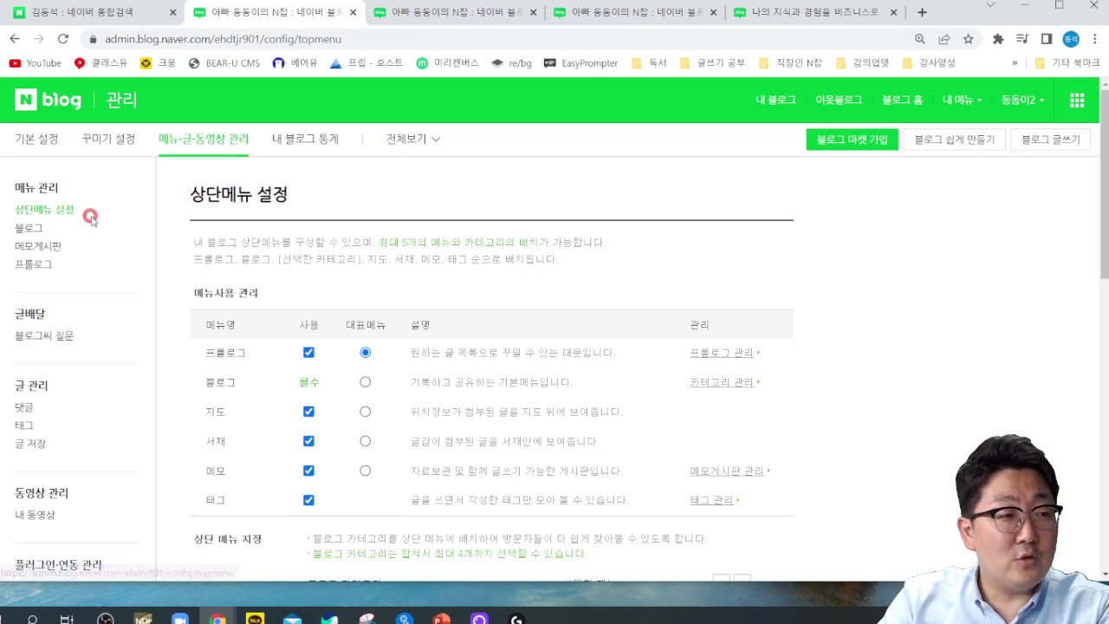
pyautogui.click(425, 12)
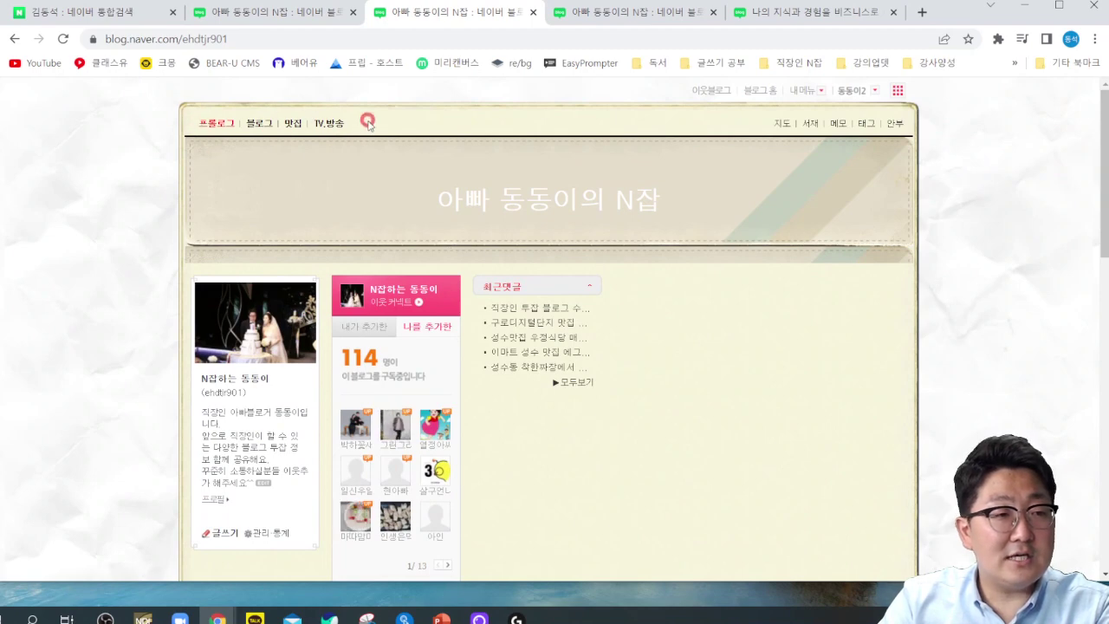
pyautogui.click(252, 12)
# Review the 블로그, 메모게시판, 프롤로그 and 블로그씨 질문 settings pages.
pyautogui.click(29, 228)
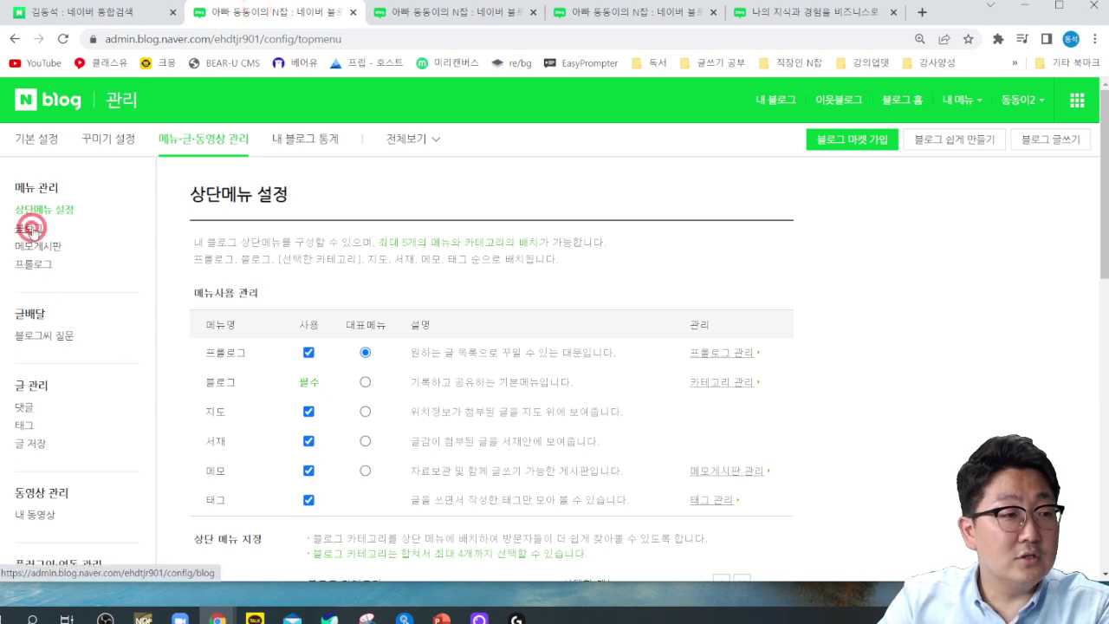
pyautogui.click(48, 246)
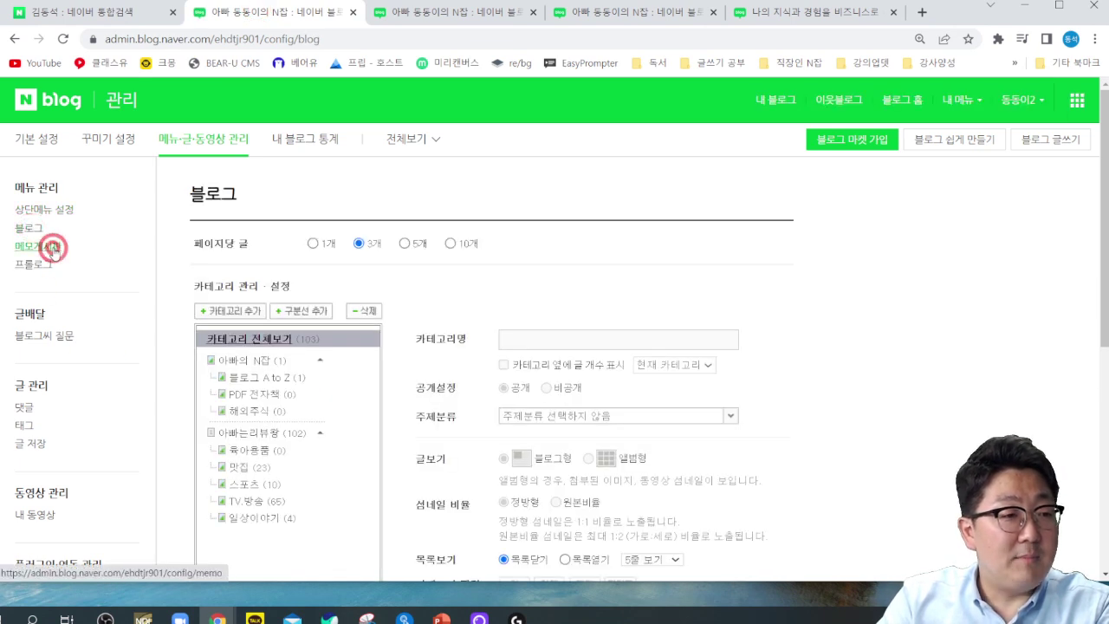
pyautogui.click(33, 265)
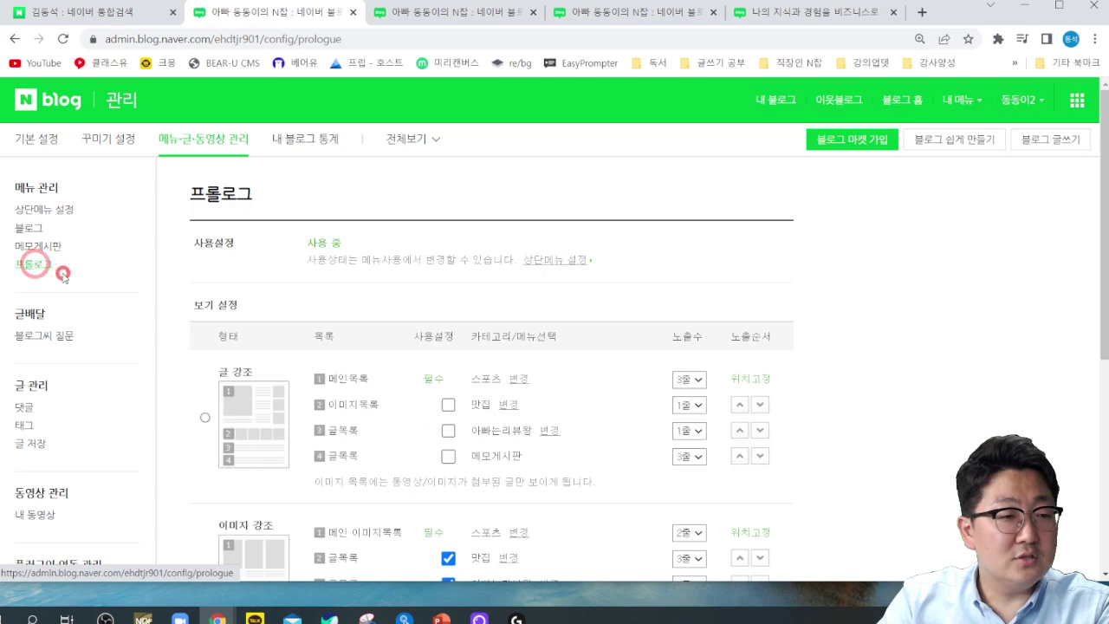
pyautogui.scroll(-1, 54, 277)
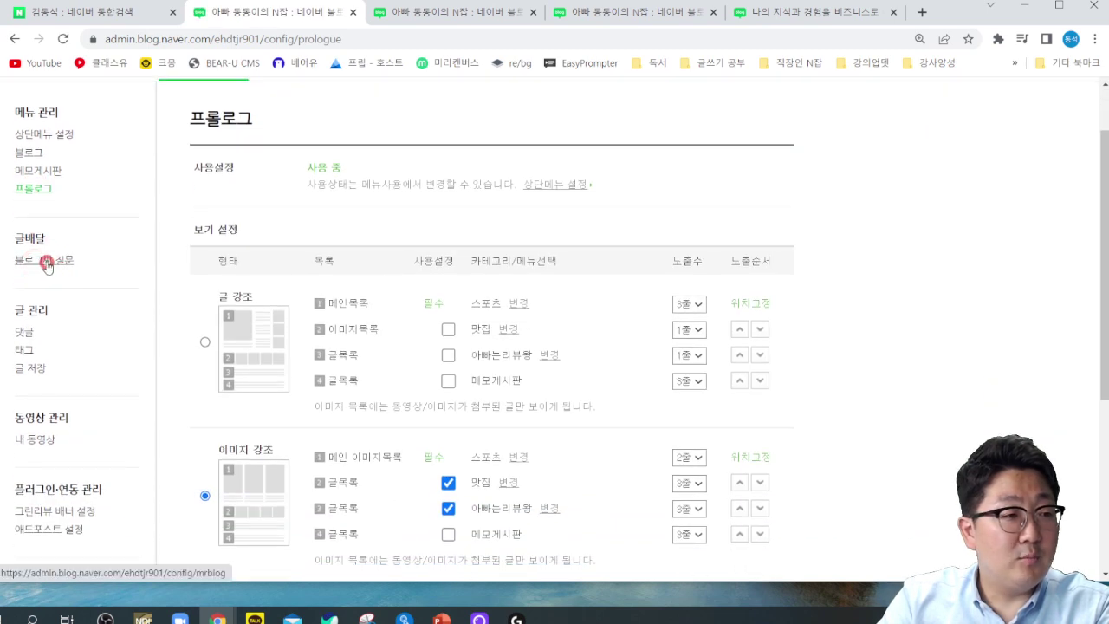
pyautogui.scroll(-1, 77, 273)
pyautogui.click(51, 191)
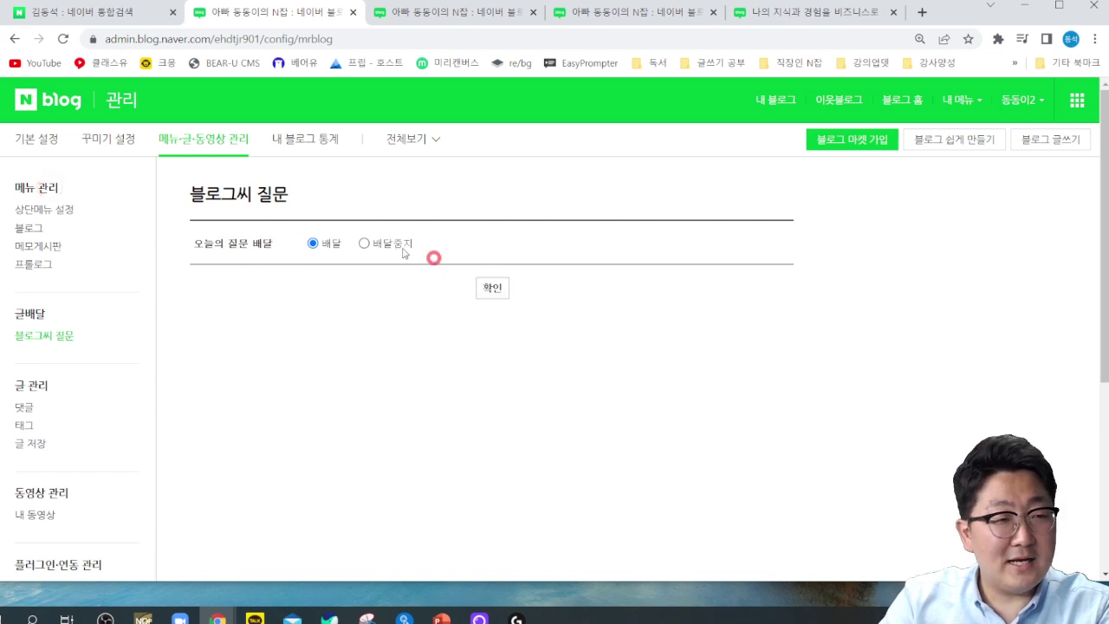
# Review the 댓글, 태그 and 글 저장 pages under 글 관리.
pyautogui.scroll(-1, 65, 322)
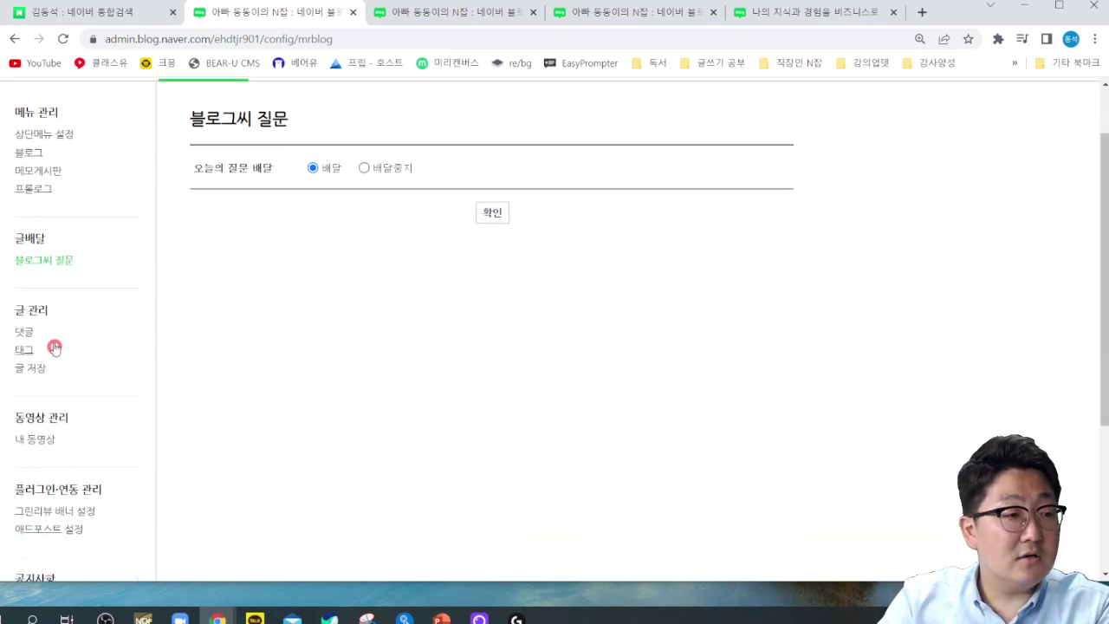
pyautogui.click(29, 338)
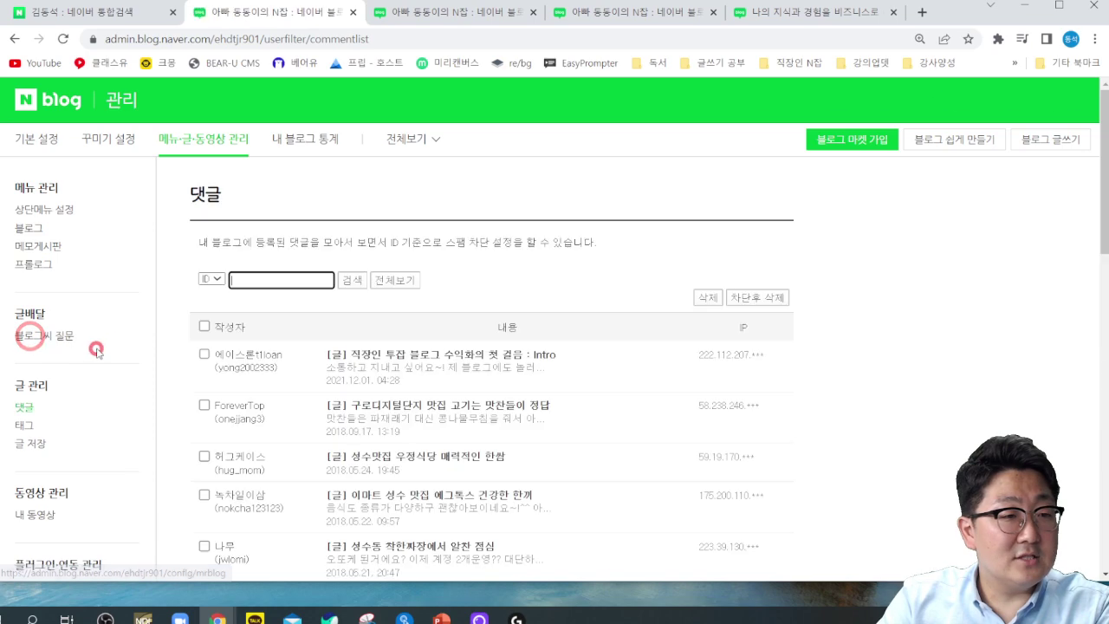
pyautogui.scroll(-2, 214, 279)
pyautogui.scroll(1, 248, 312)
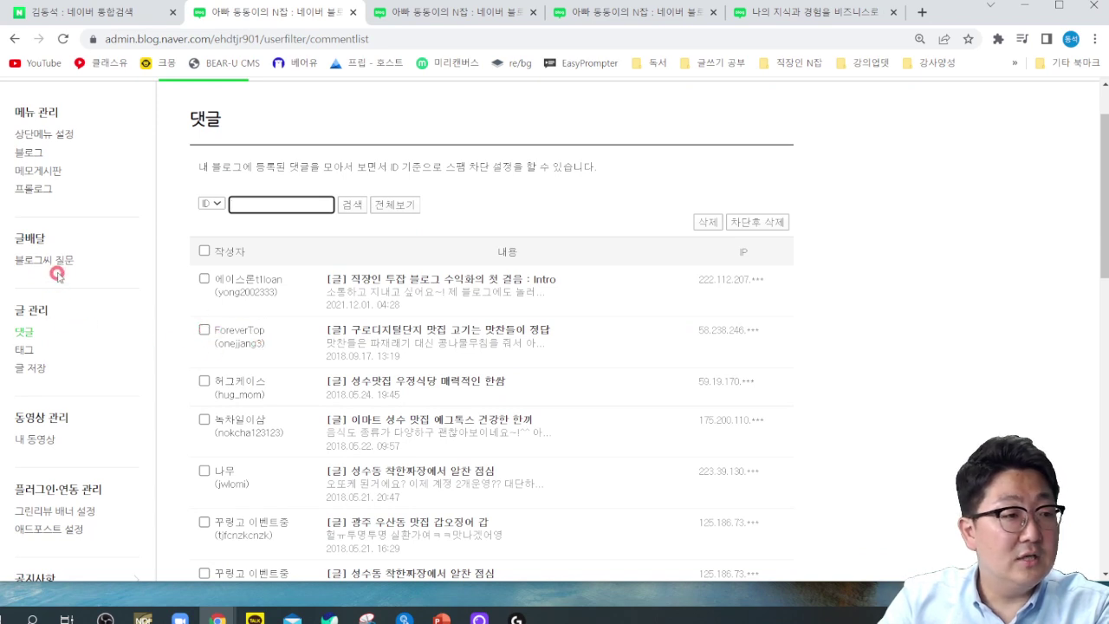
pyautogui.click(26, 350)
pyautogui.scroll(-1, 108, 364)
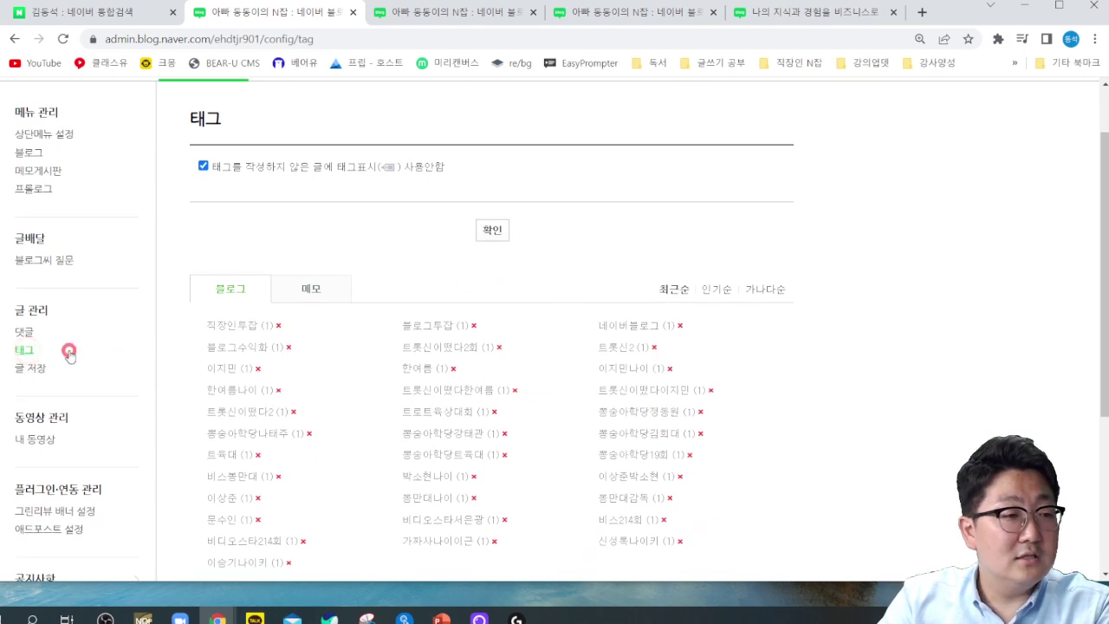
pyautogui.click(43, 371)
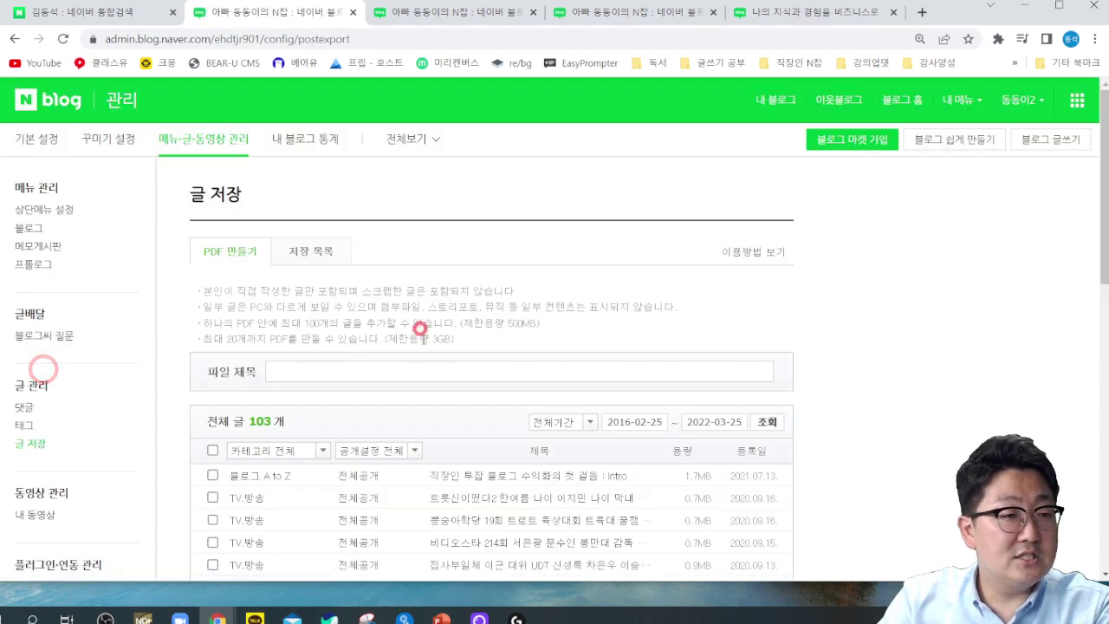
pyautogui.scroll(-2, 290, 389)
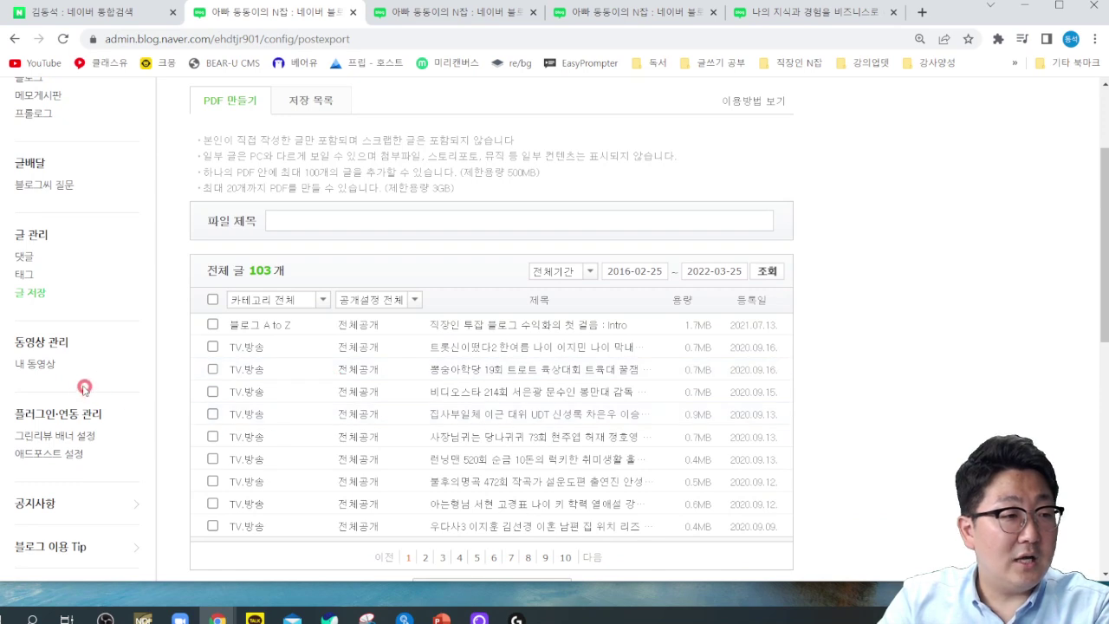
pyautogui.scroll(-1, 54, 343)
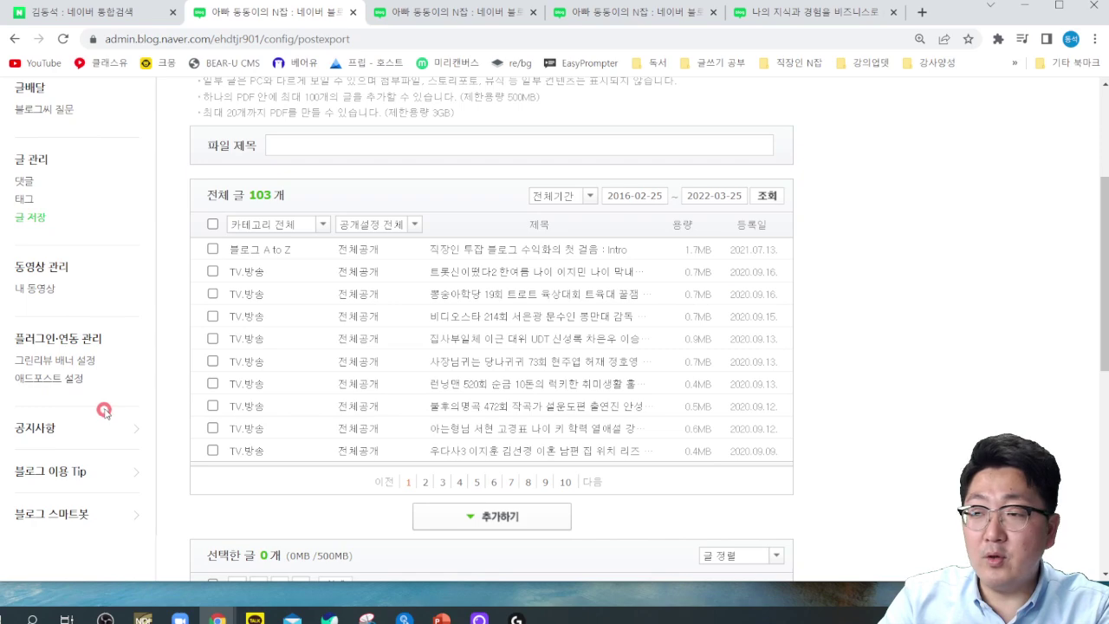
pyautogui.scroll(3, 109, 402)
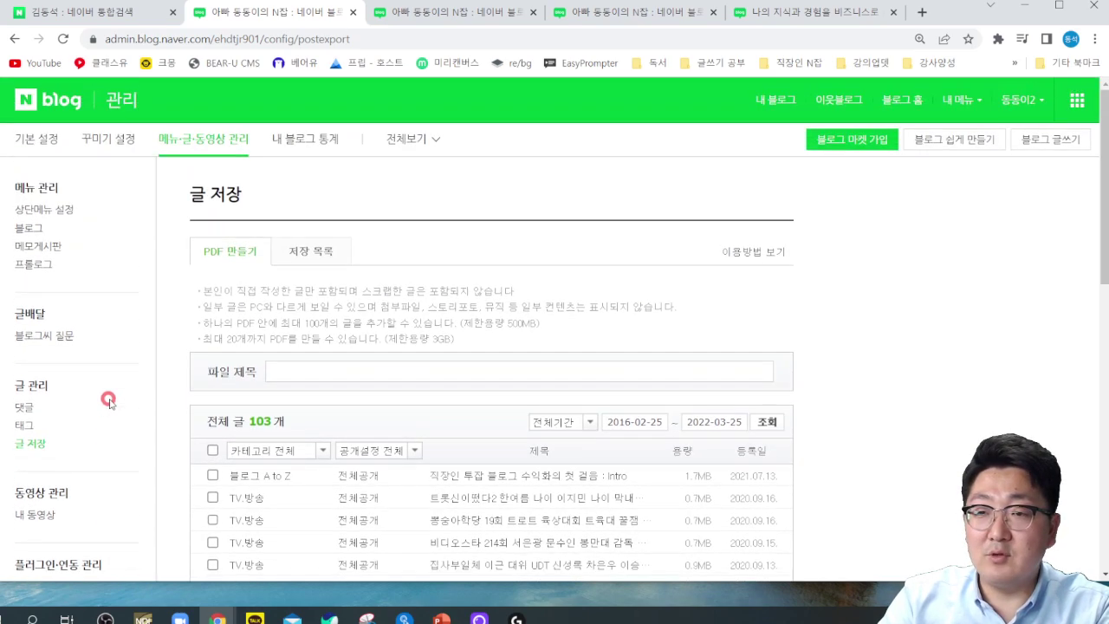
# In 상단메뉴 설정, make 블로그 the representative menu, disable 프롤로그, and save the settings.
pyautogui.click(50, 214)
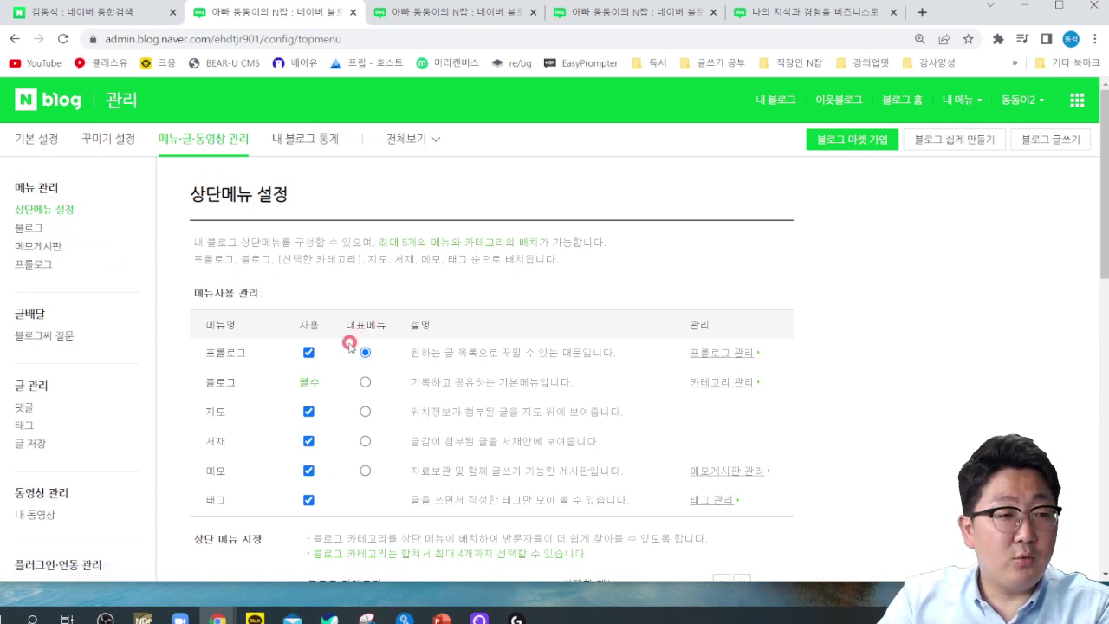
pyautogui.scroll(-1, 347, 345)
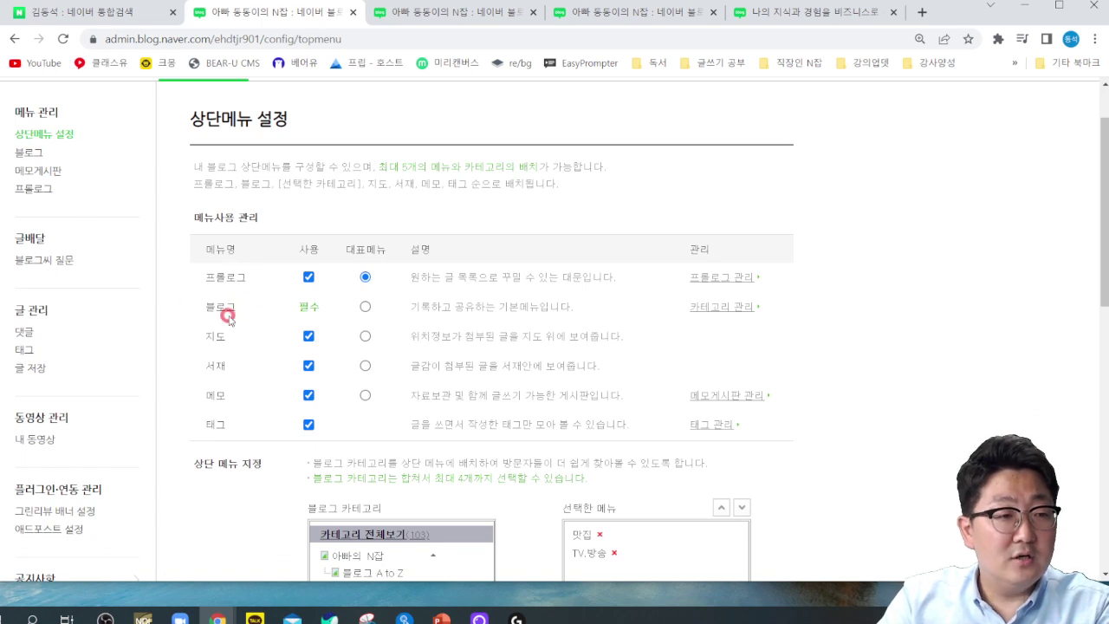
pyautogui.click(366, 307)
pyautogui.click(308, 277)
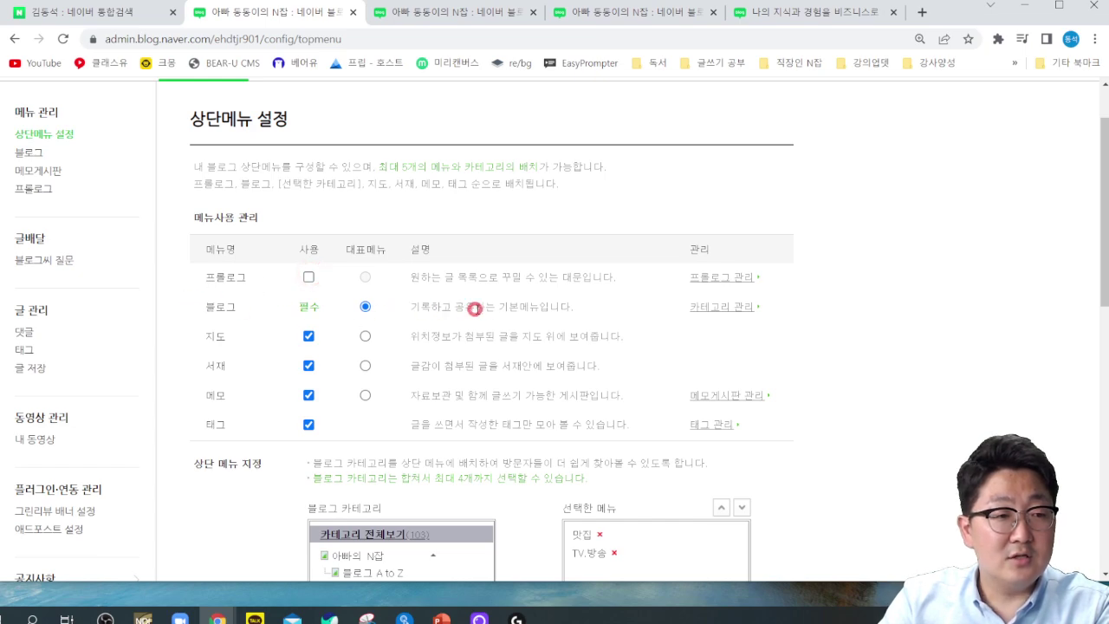
pyautogui.scroll(-6, 549, 345)
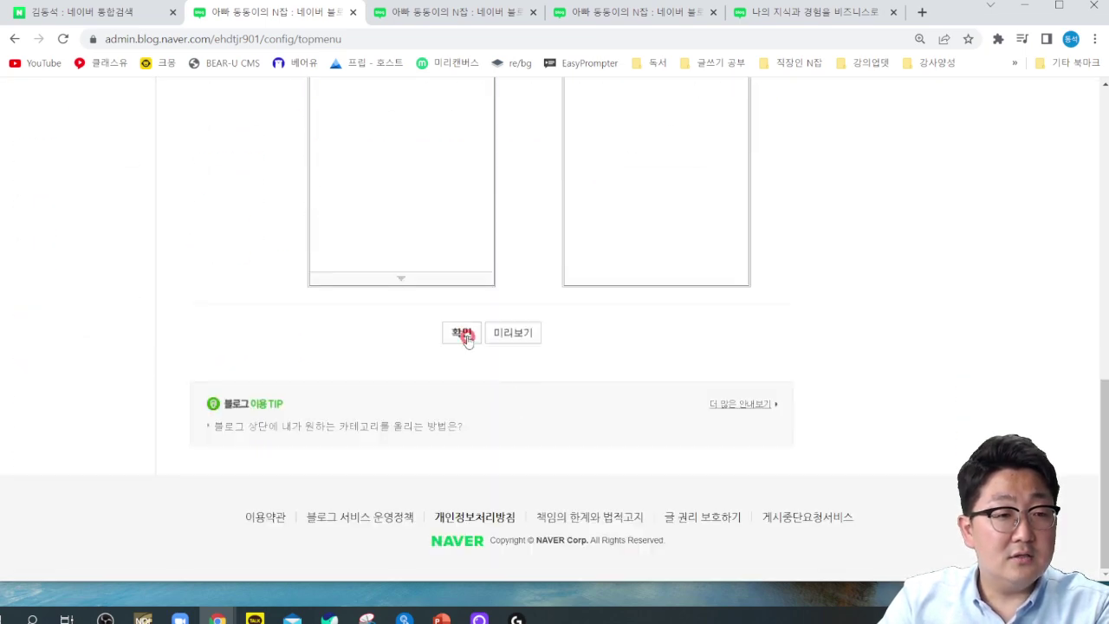
pyautogui.click(461, 334)
pyautogui.click(547, 354)
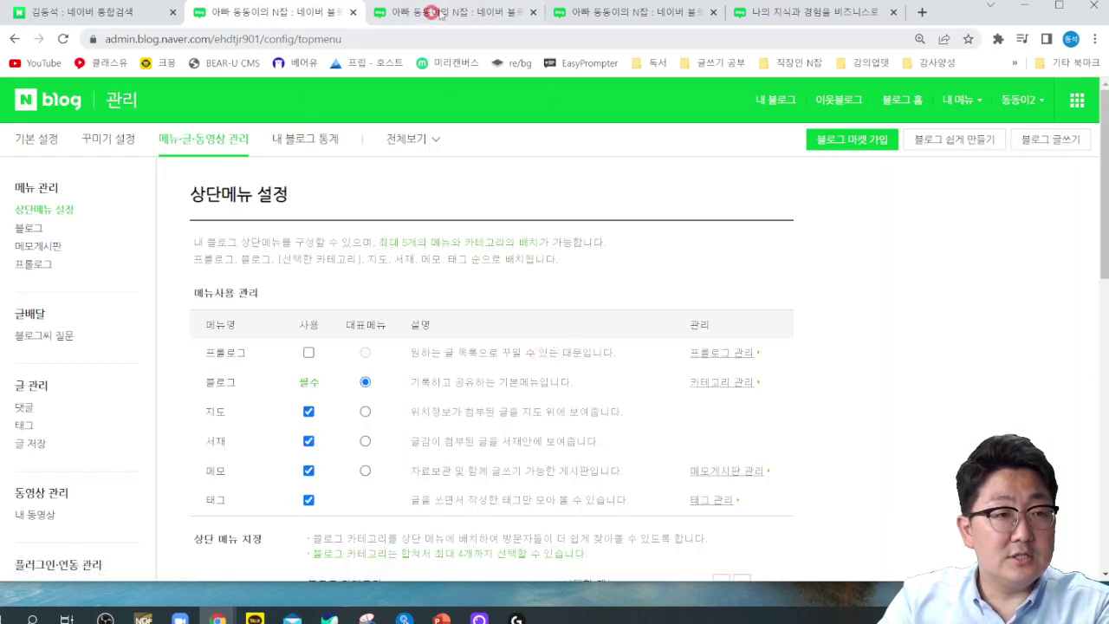
# Open the blog in a new tab from the Naver home page's account area and place that tab after the management tab.
pyautogui.click(113, 11)
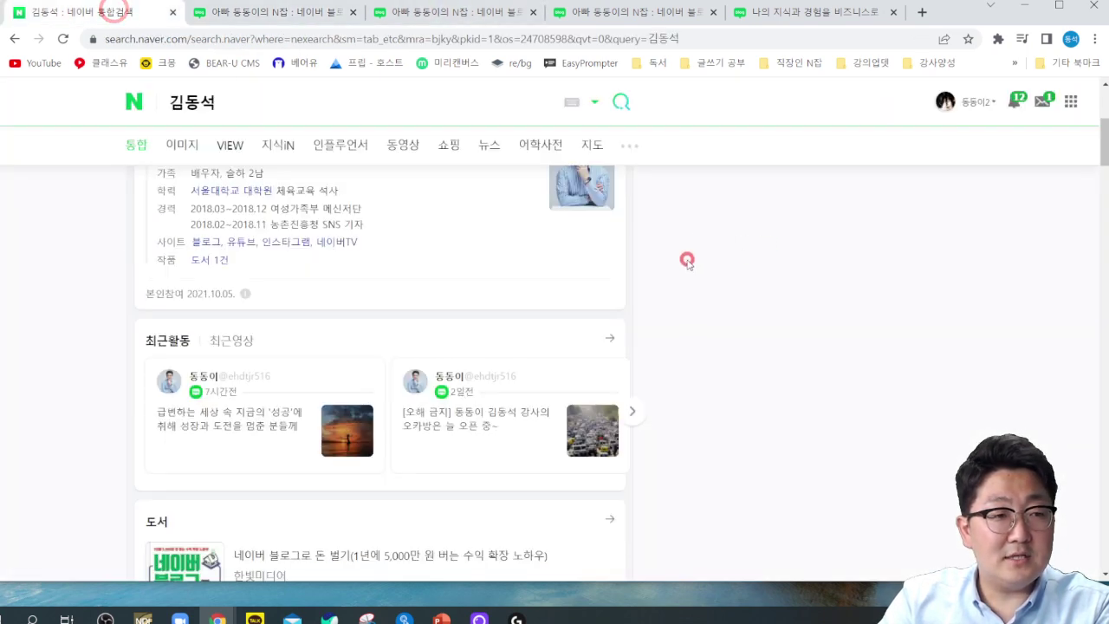
pyautogui.click(125, 97)
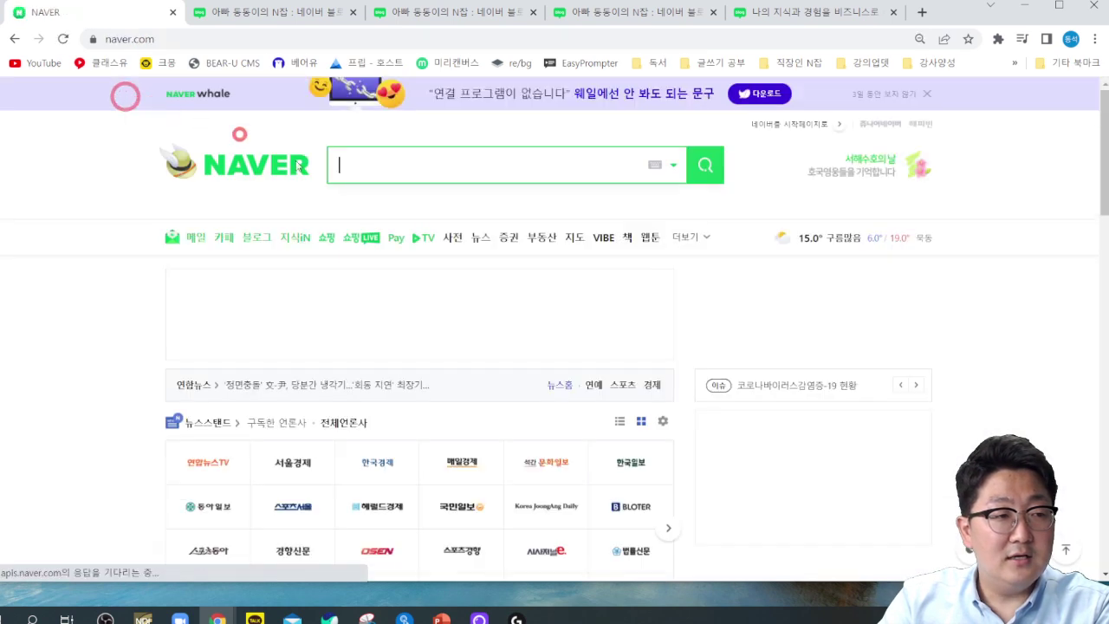
pyautogui.click(904, 348)
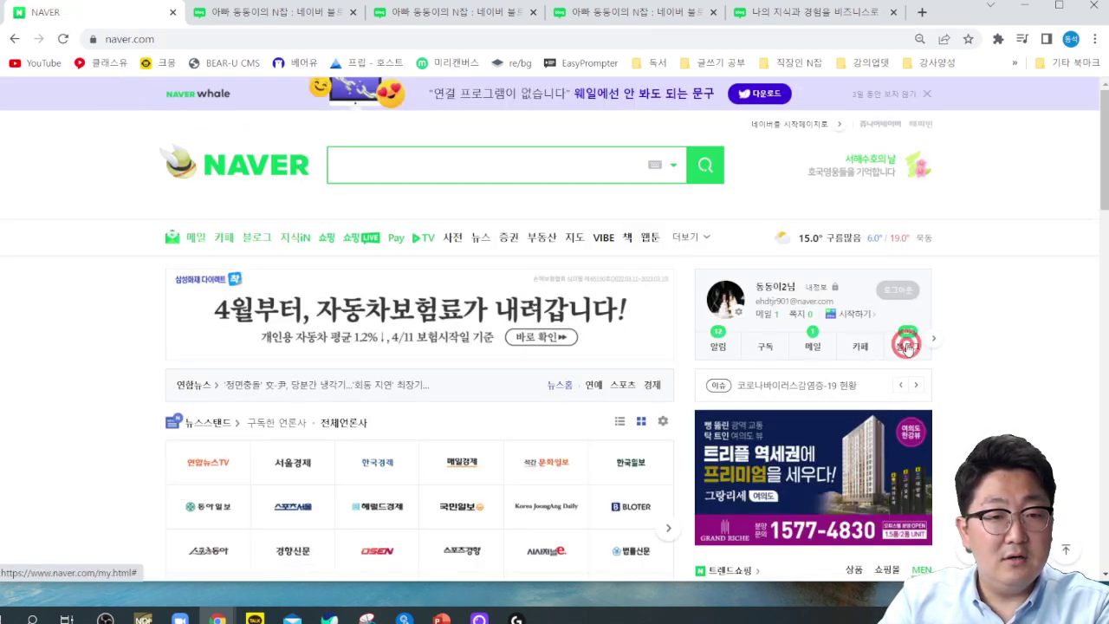
pyautogui.click(771, 560)
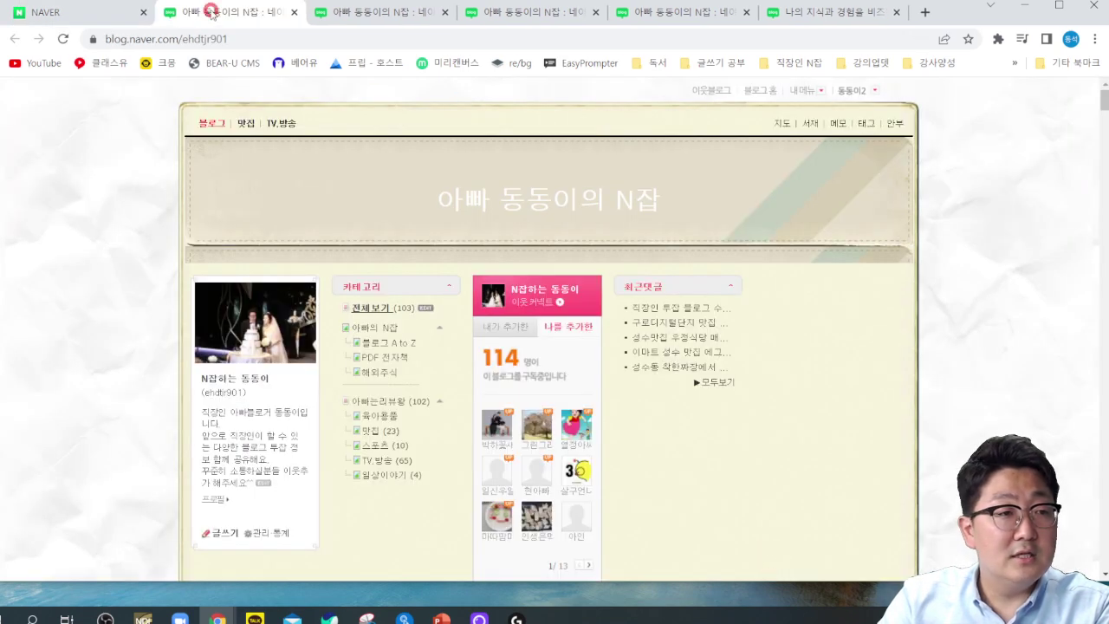
pyautogui.moveTo(212, 11); pyautogui.dragTo(345, 16)
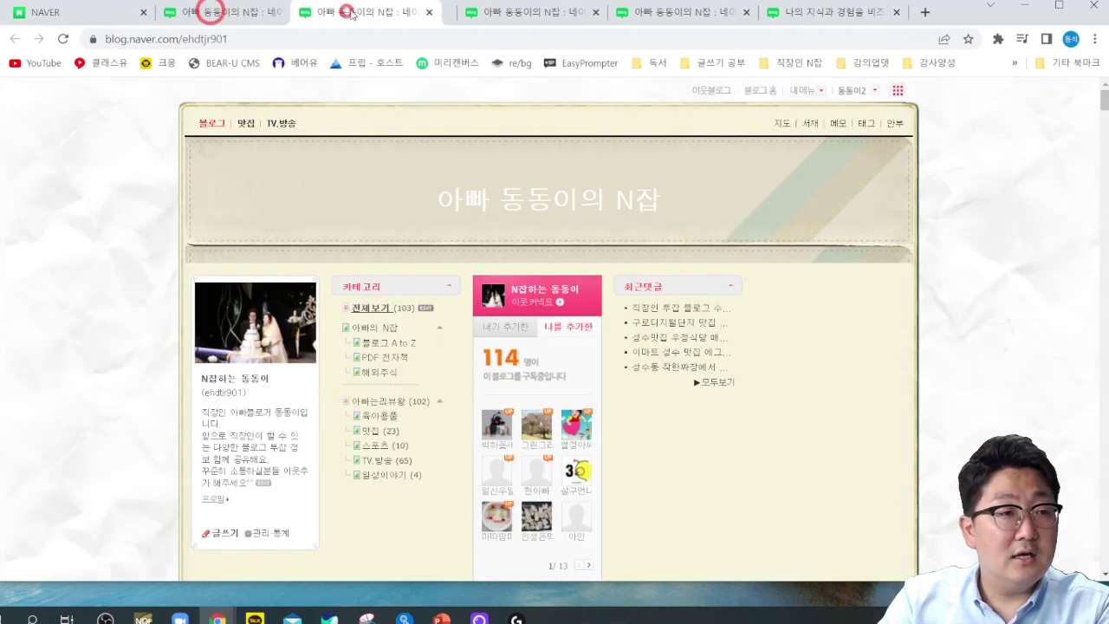
# Examine the blog's front page, from the header and widgets to the first post.
pyautogui.scroll(-3, 496, 239)
pyautogui.scroll(-2, 499, 251)
pyautogui.scroll(5, 502, 260)
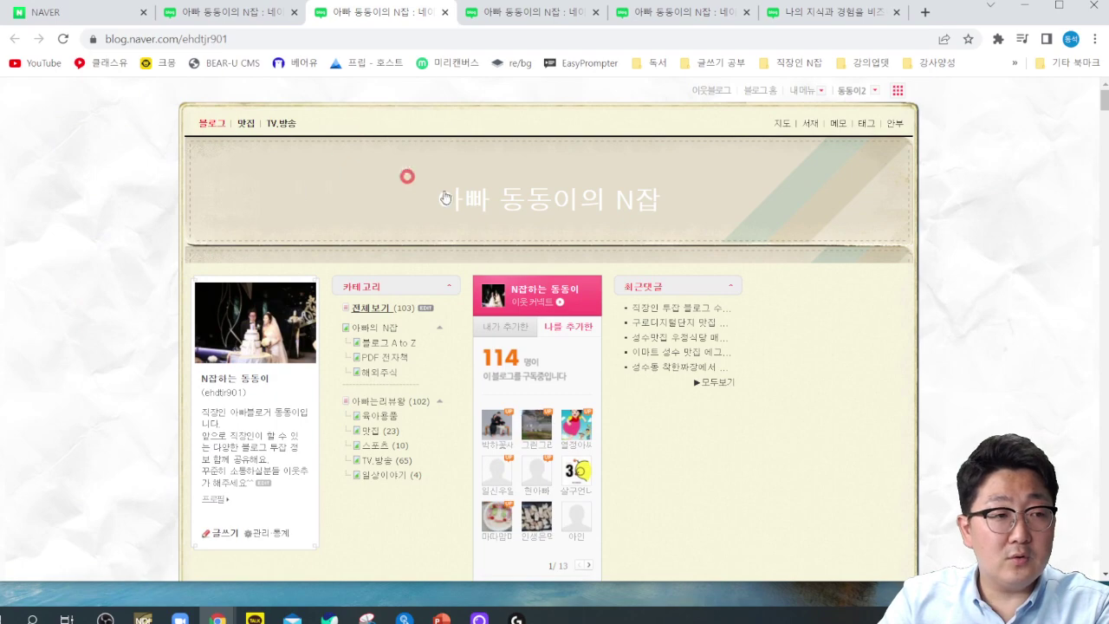
pyautogui.scroll(-8, 598, 256)
pyautogui.scroll(3, 592, 268)
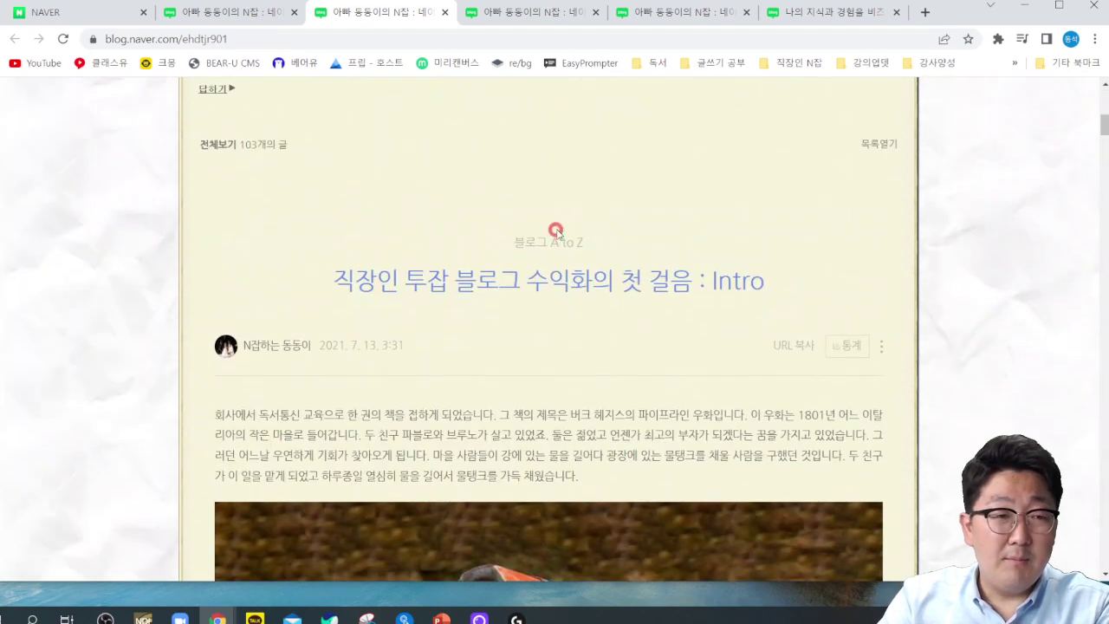
# Compare the first post on the 블로그 page with the category sections on the 프롤로그 page in the neighbouring tab.
pyautogui.scroll(-2, 556, 234)
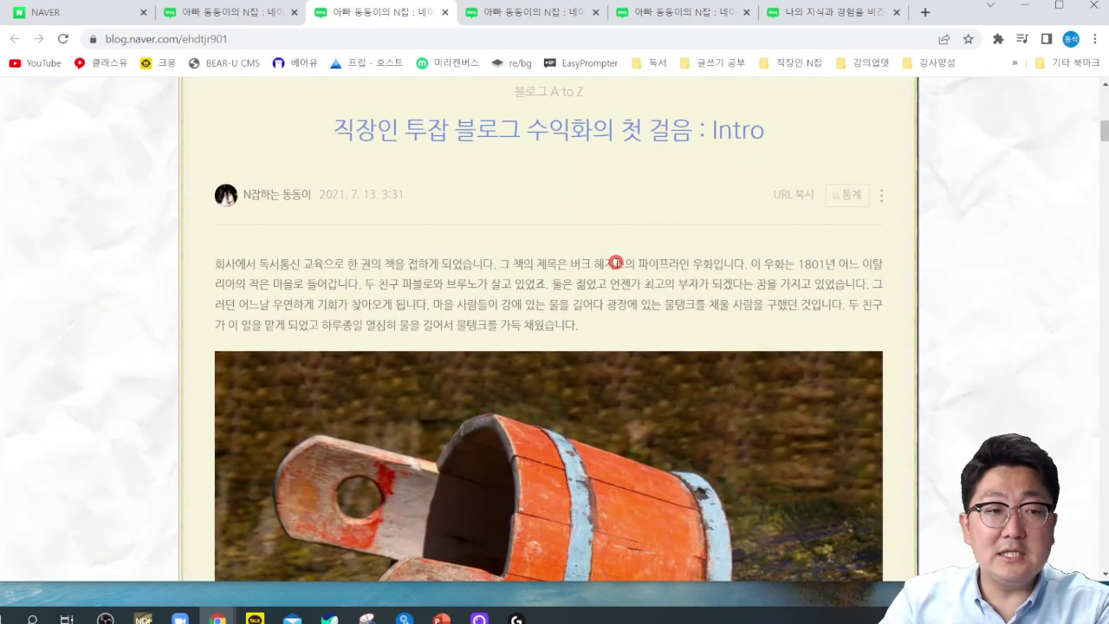
pyautogui.scroll(-5, 615, 264)
pyautogui.scroll(-2, 615, 266)
pyautogui.scroll(2, 616, 266)
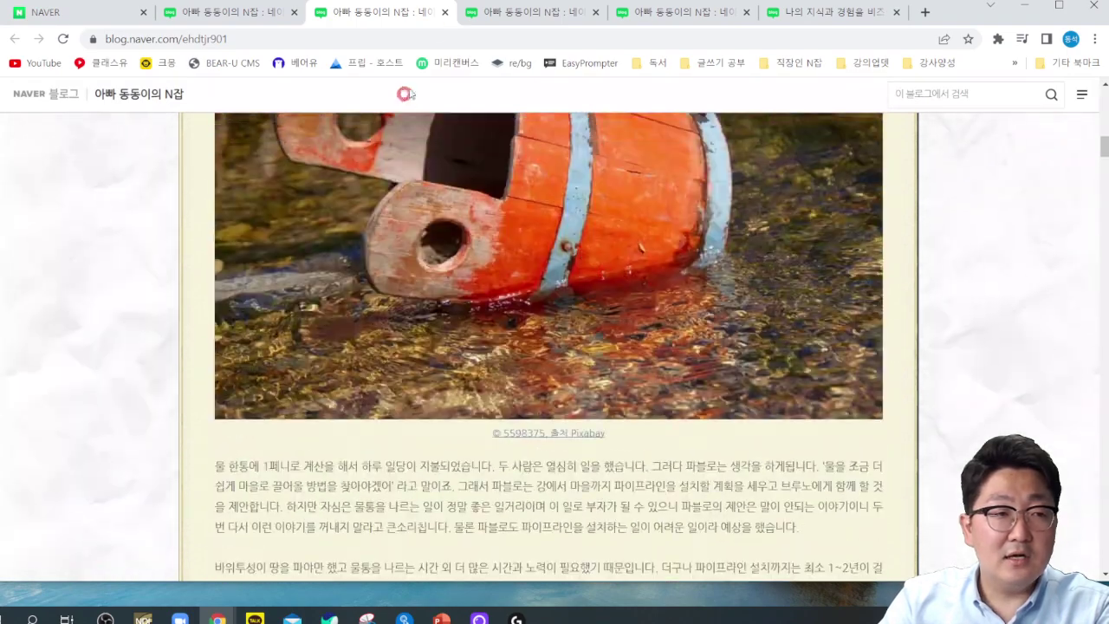
pyautogui.click(527, 17)
pyautogui.scroll(-6, 535, 203)
pyautogui.scroll(4, 544, 330)
pyautogui.scroll(-3, 760, 339)
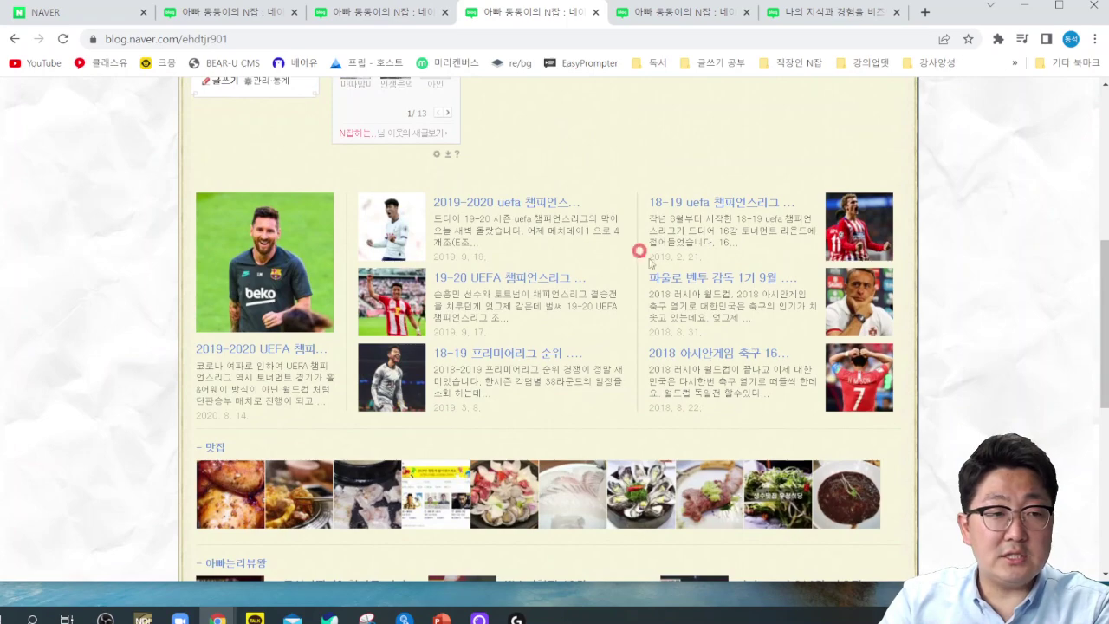
pyautogui.scroll(-4, 414, 179)
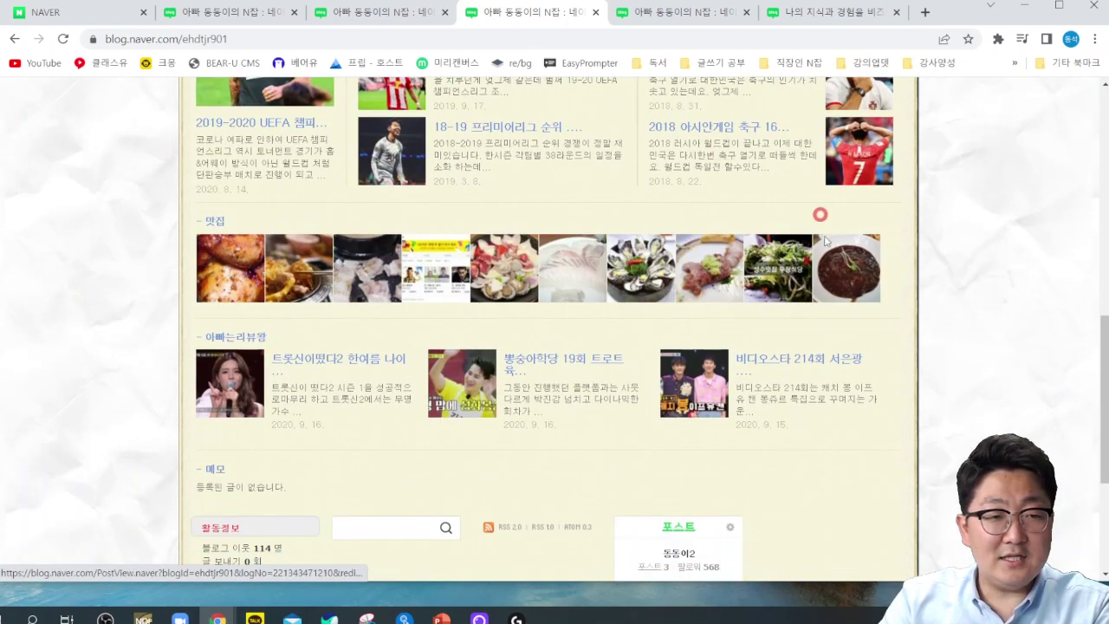
pyautogui.scroll(2, 401, 202)
pyautogui.scroll(1, 401, 202)
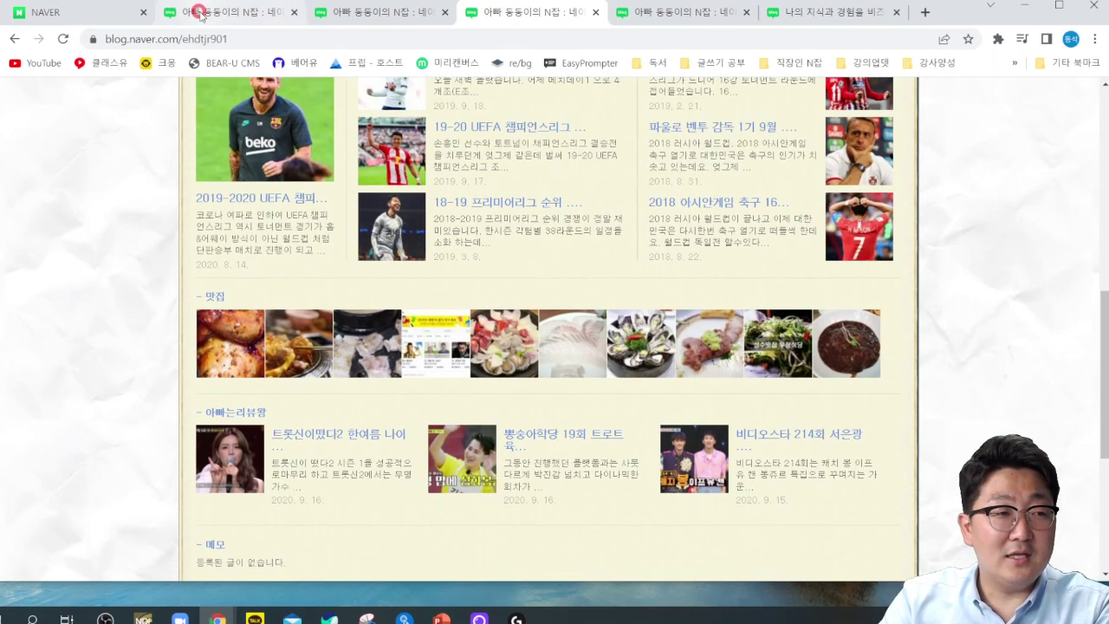
# Check the representative menu in 상단메뉴 설정, and reopen the blog's front page through its title to view the first post.
pyautogui.click(198, 12)
pyautogui.click(417, 281)
pyautogui.click(367, 400)
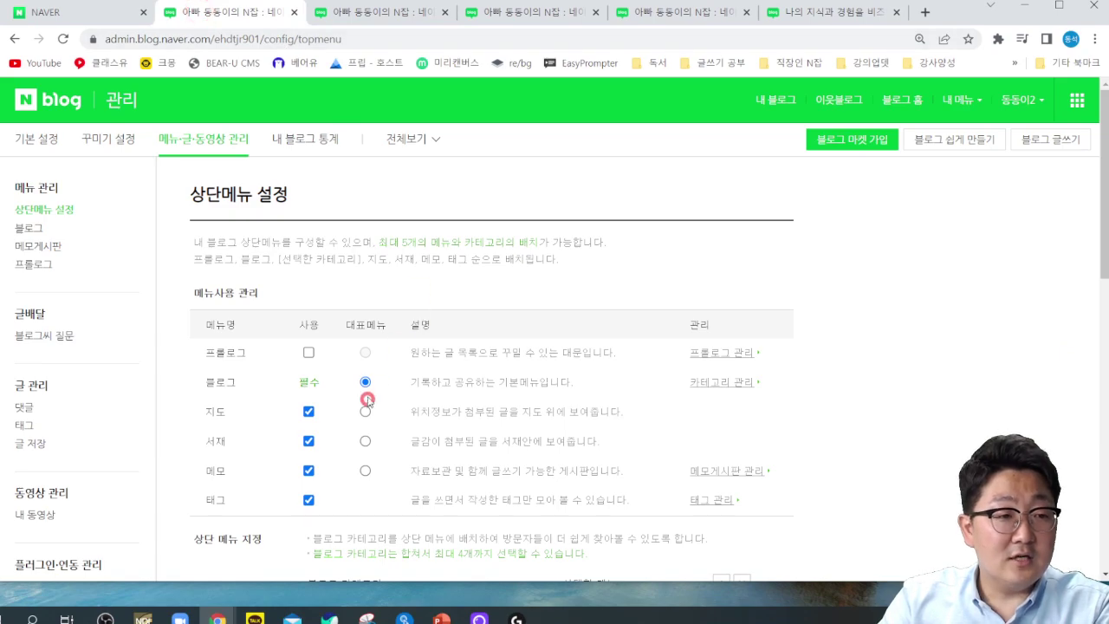
pyautogui.click(383, 19)
pyautogui.scroll(10, 451, 364)
pyautogui.click(322, 398)
pyautogui.scroll(5, 381, 386)
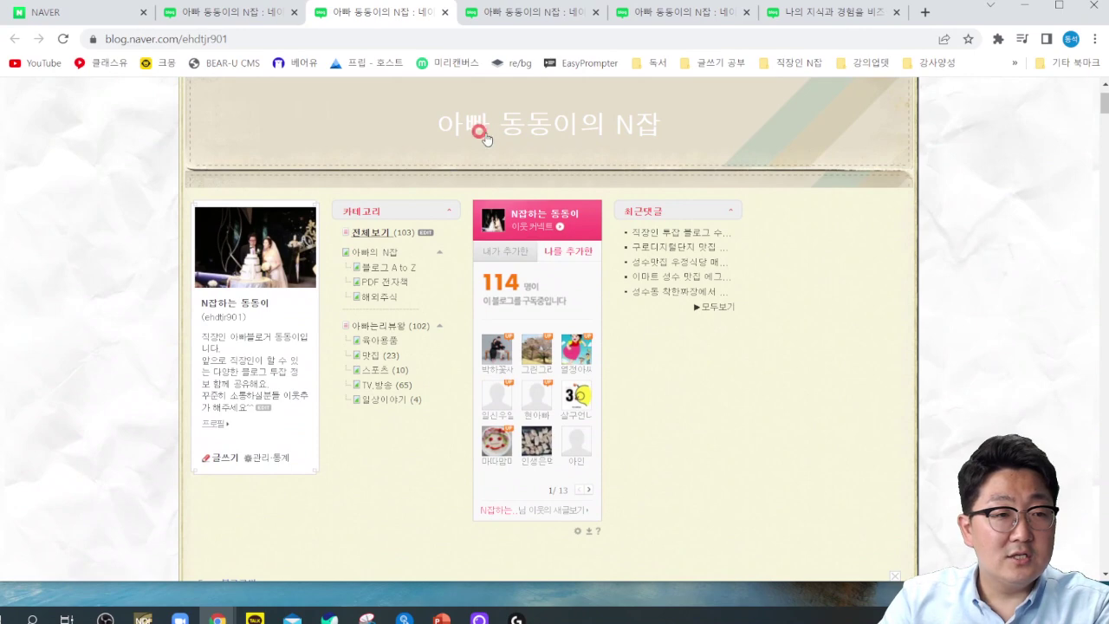
pyautogui.click(486, 125)
pyautogui.scroll(-6, 550, 300)
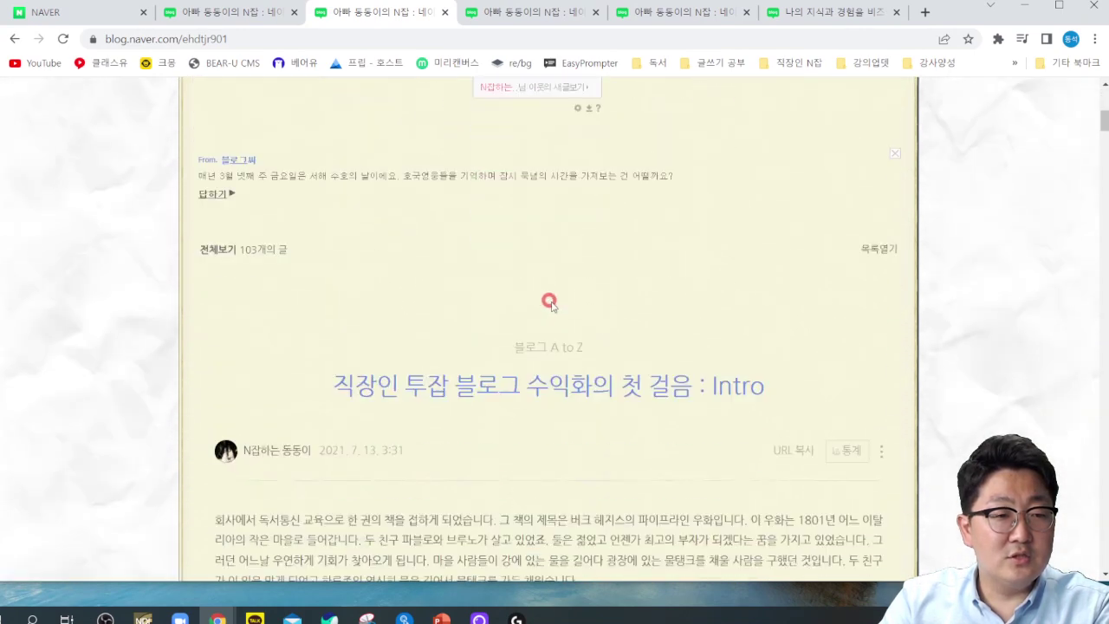
pyautogui.click(395, 398)
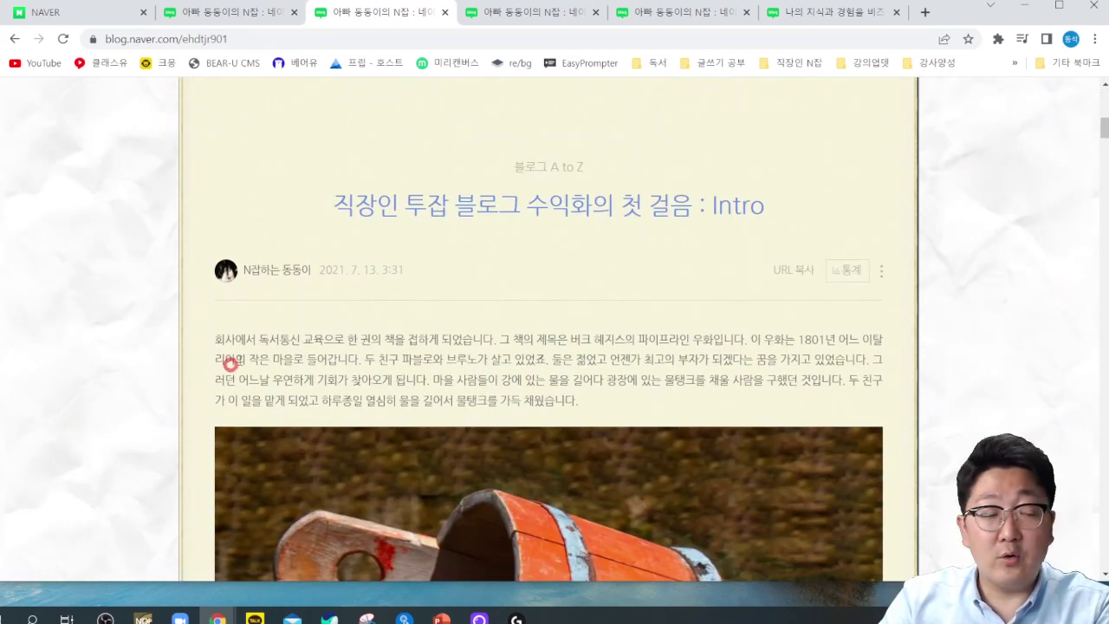
# In 상단메뉴 설정, enable 프롤로그, make it the representative menu, and save the settings.
pyautogui.click(219, 11)
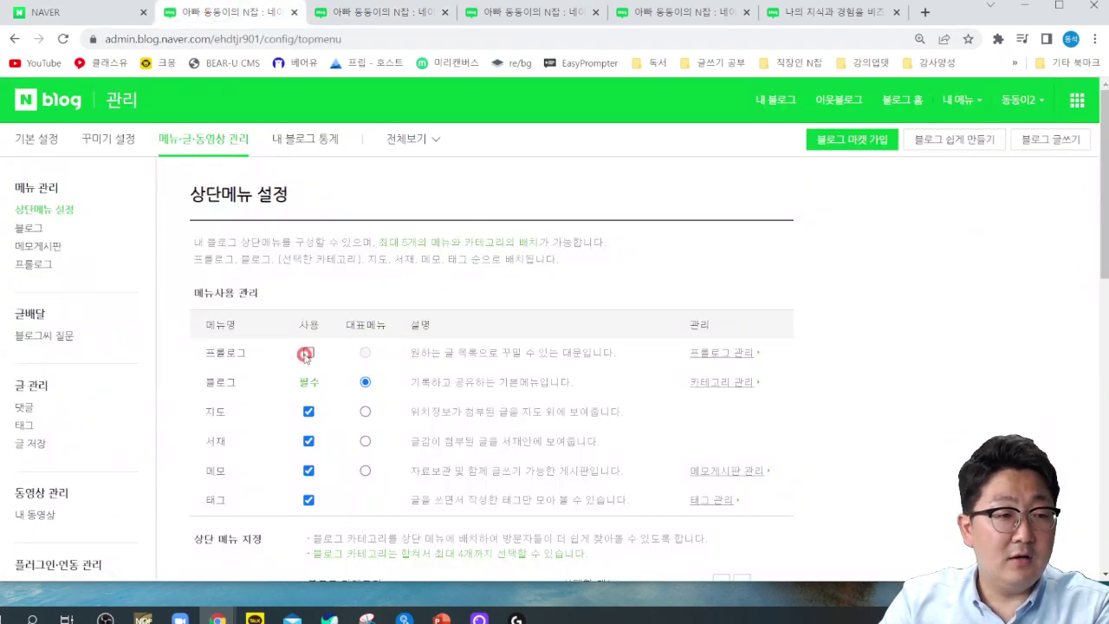
pyautogui.click(365, 352)
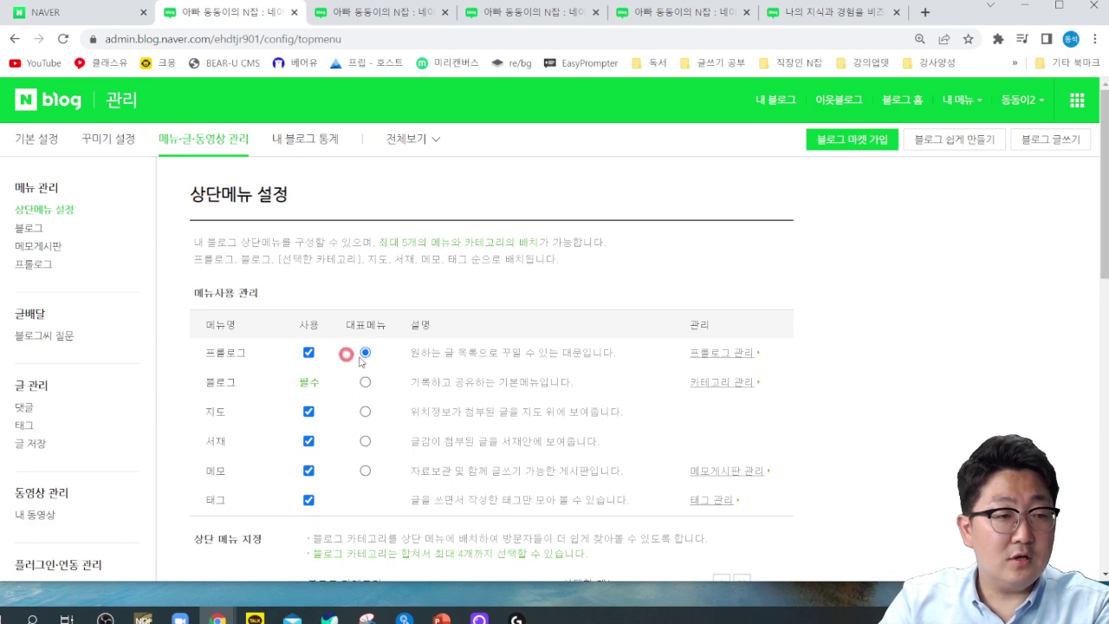
pyautogui.scroll(-6, 390, 371)
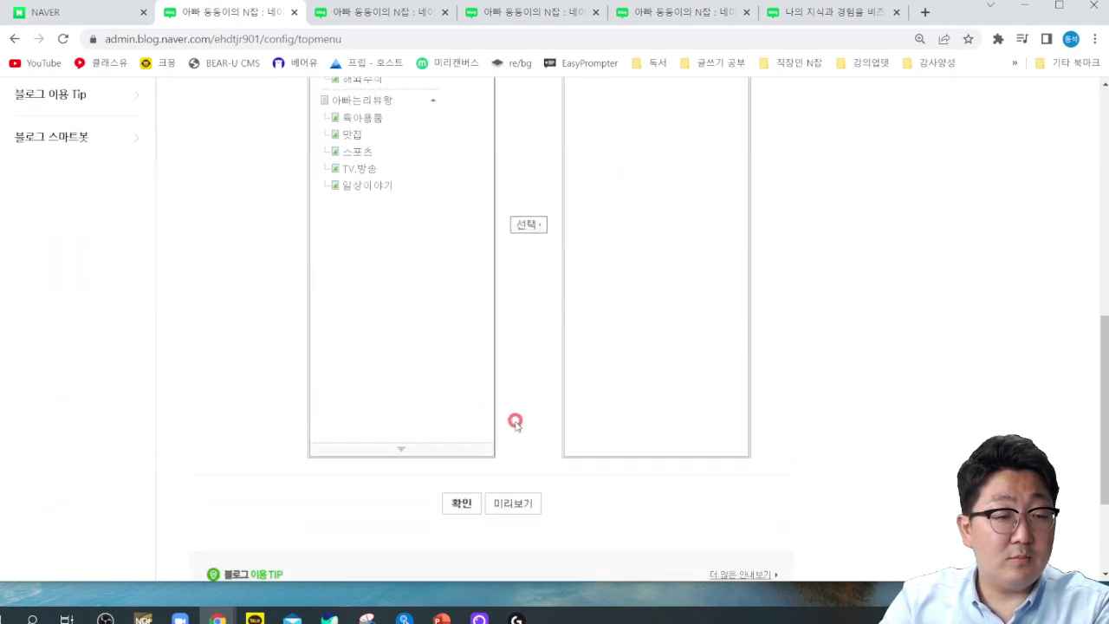
pyautogui.click(461, 428)
pyautogui.click(541, 362)
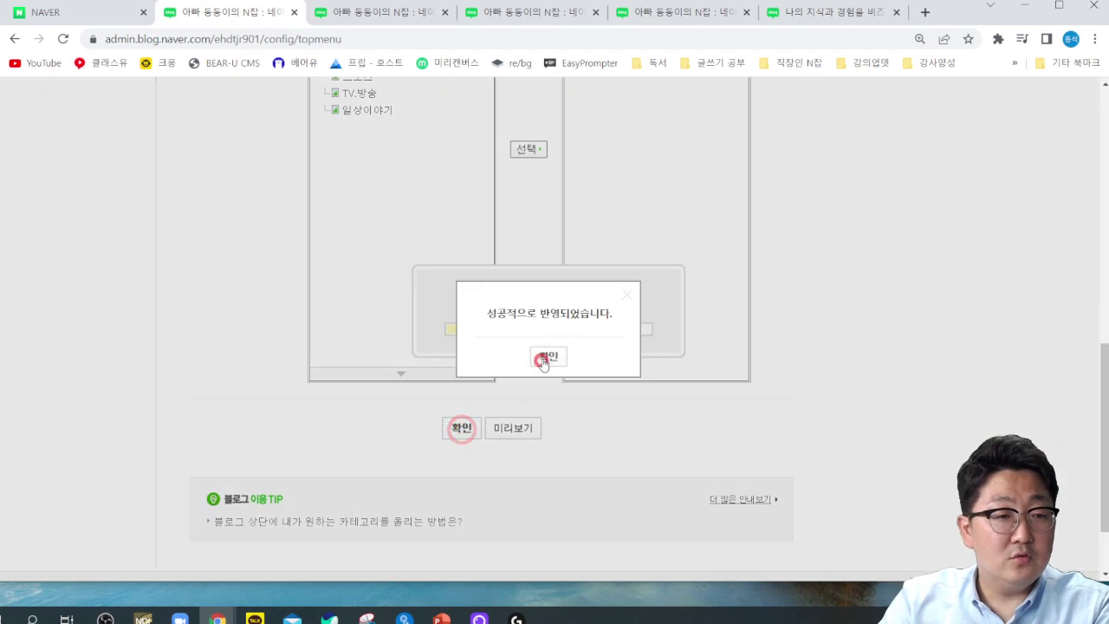
# Open the blog in a new tab from the Naver home page and place it after the tab showing the 블로그 page.
pyautogui.click(68, 12)
pyautogui.click(897, 349)
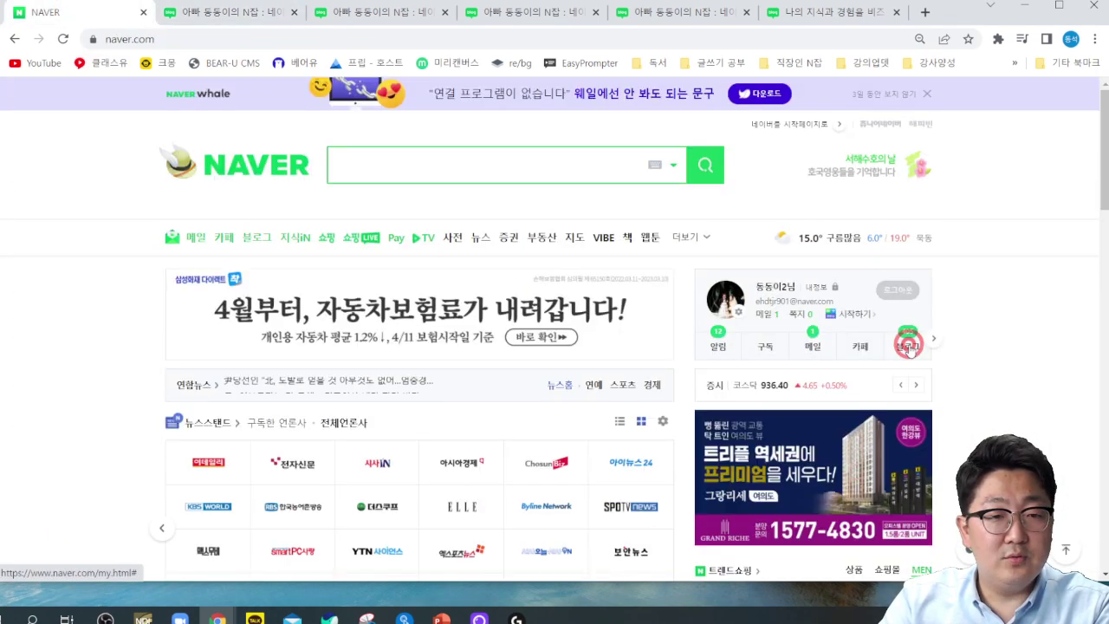
pyautogui.click(896, 349)
pyautogui.scroll(-1, 902, 347)
pyautogui.click(779, 491)
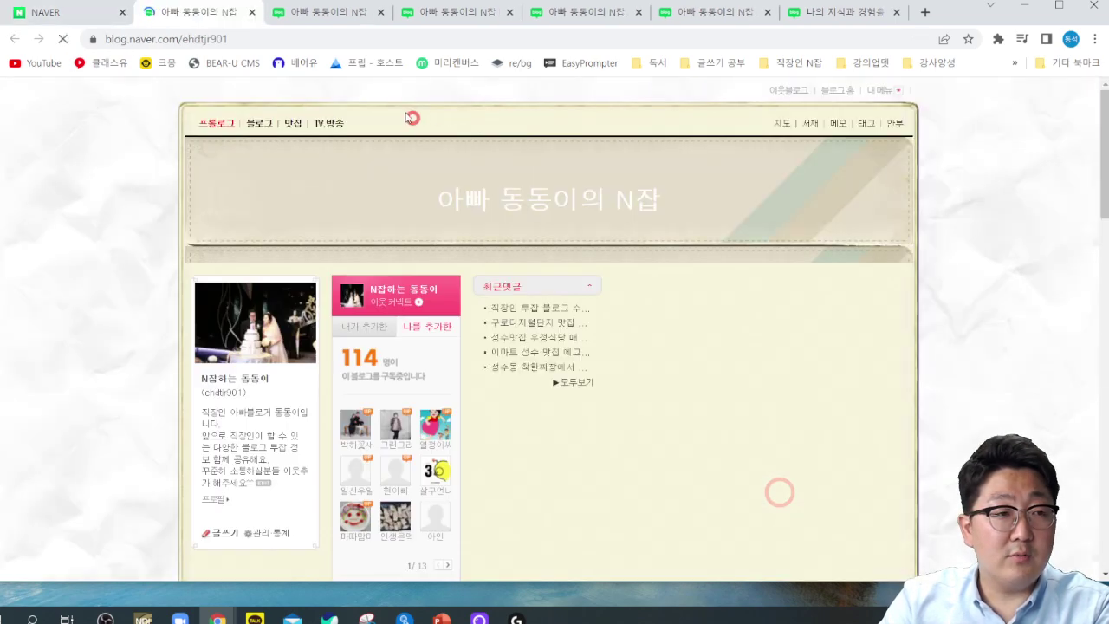
pyautogui.scroll(-7, 501, 276)
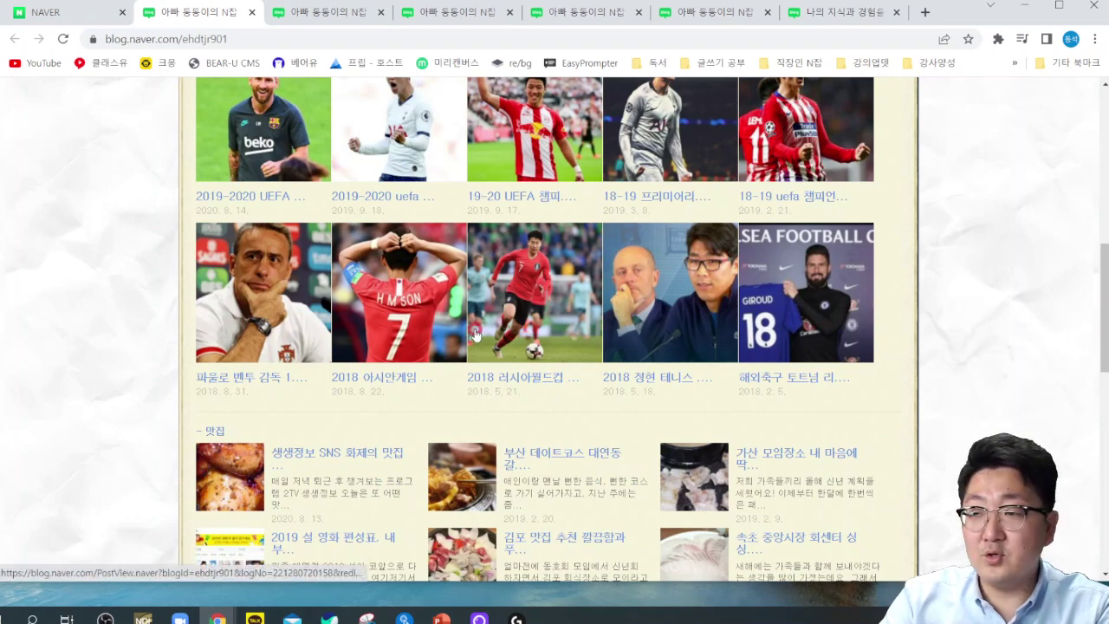
pyautogui.scroll(3, 476, 333)
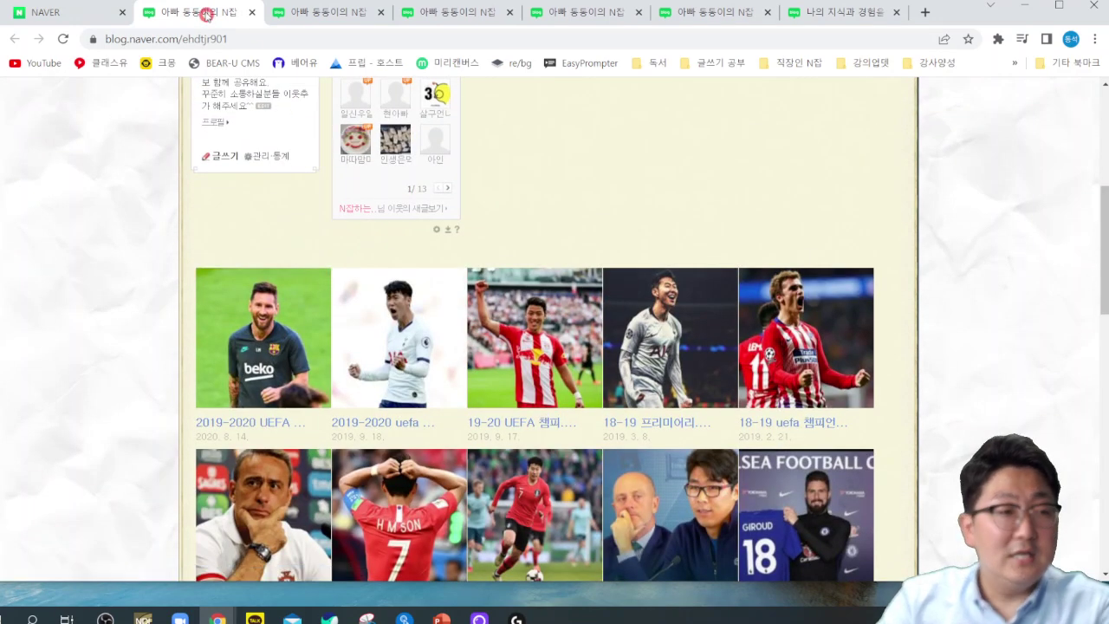
pyautogui.click(327, 12)
pyautogui.click(447, 13)
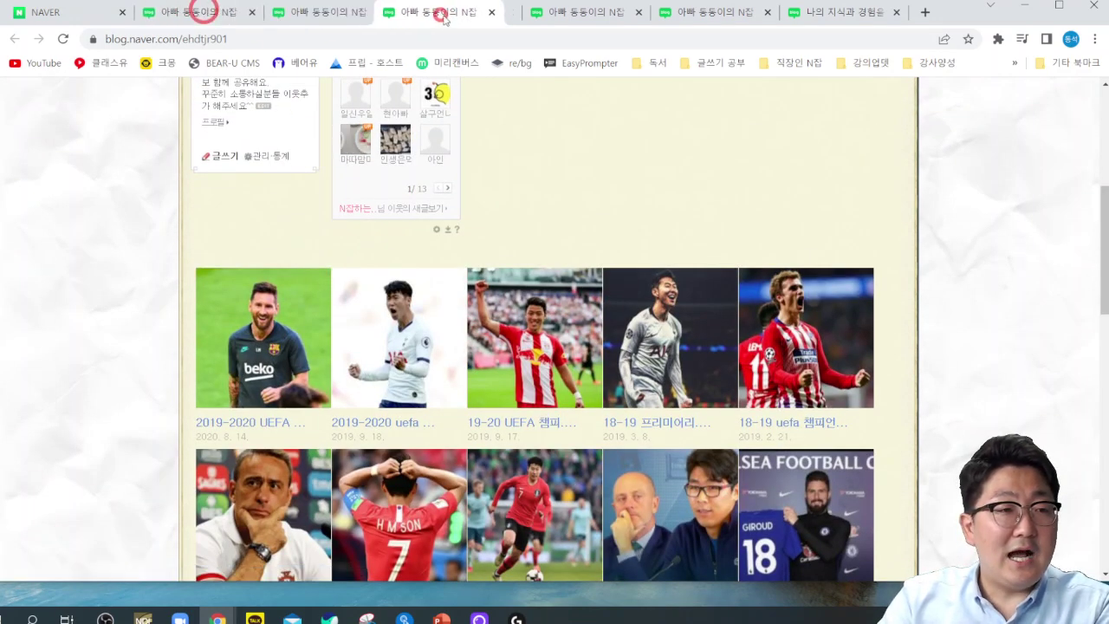
# Compare the 블로그 page's widgets and first post with the image and 맛집 sections of the new 프롤로그 tab.
pyautogui.click(307, 12)
pyautogui.scroll(5, 350, 141)
pyautogui.scroll(-1, 422, 193)
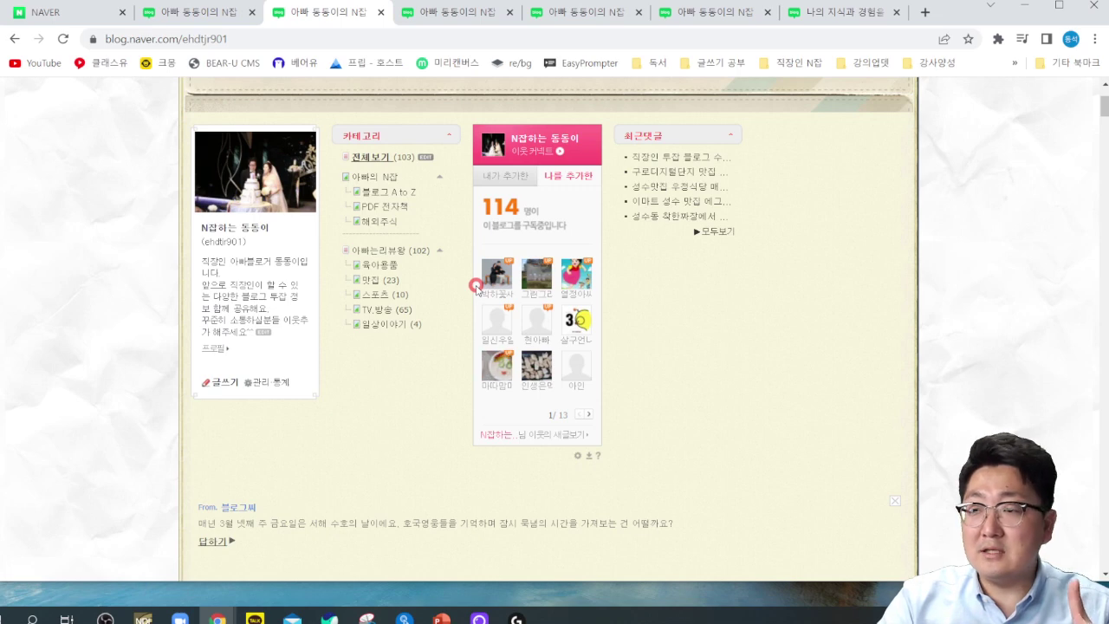
pyautogui.scroll(-3, 477, 288)
pyautogui.scroll(-2, 468, 364)
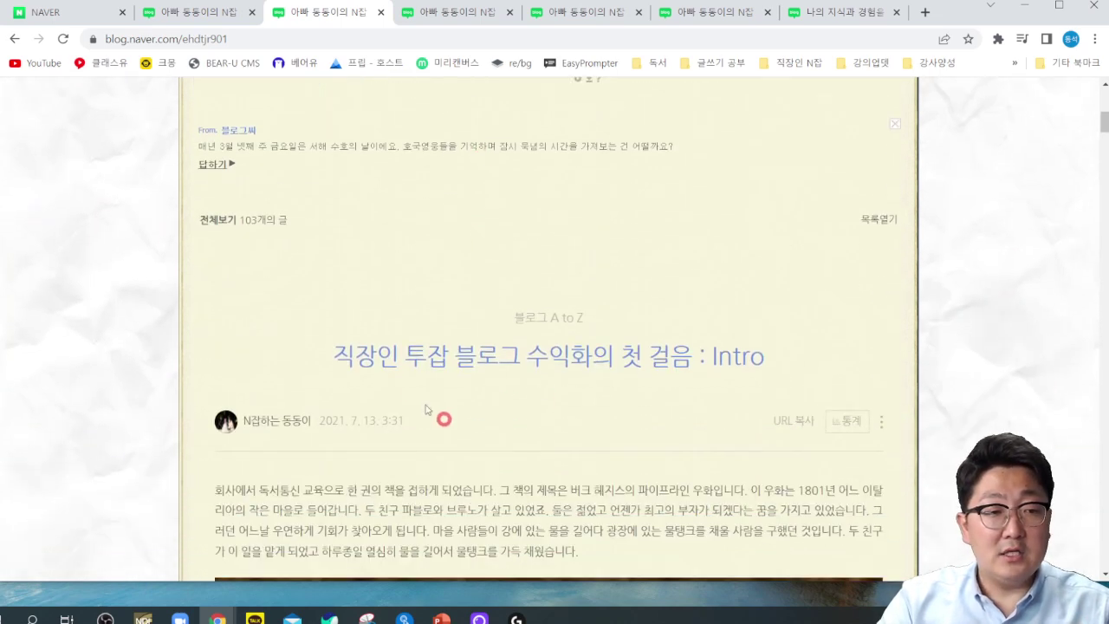
pyautogui.scroll(-1, 354, 266)
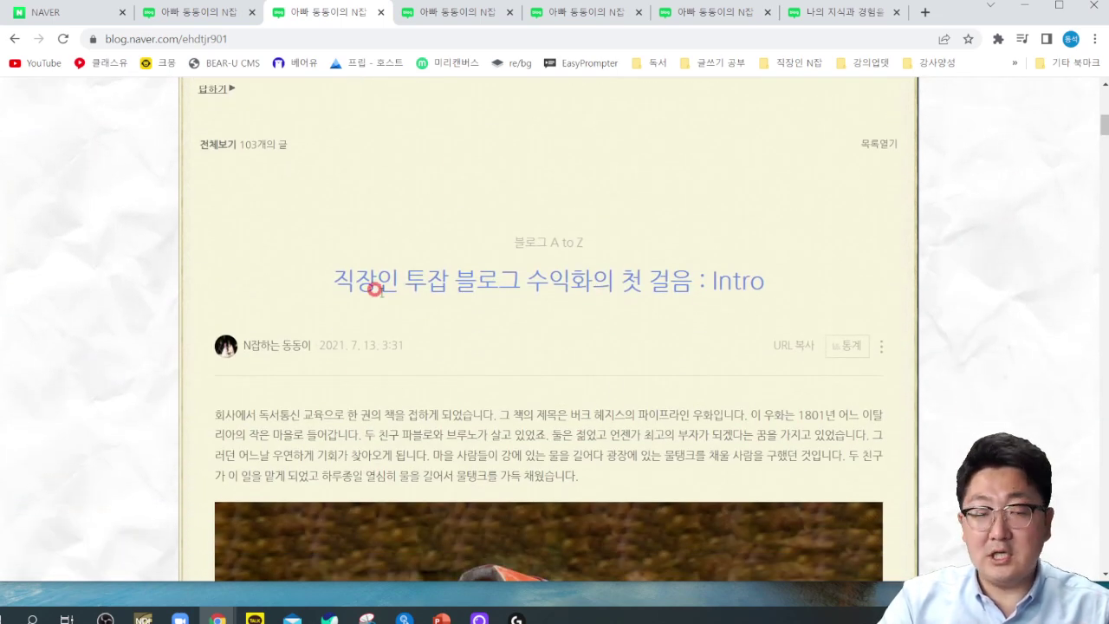
pyautogui.click(418, 19)
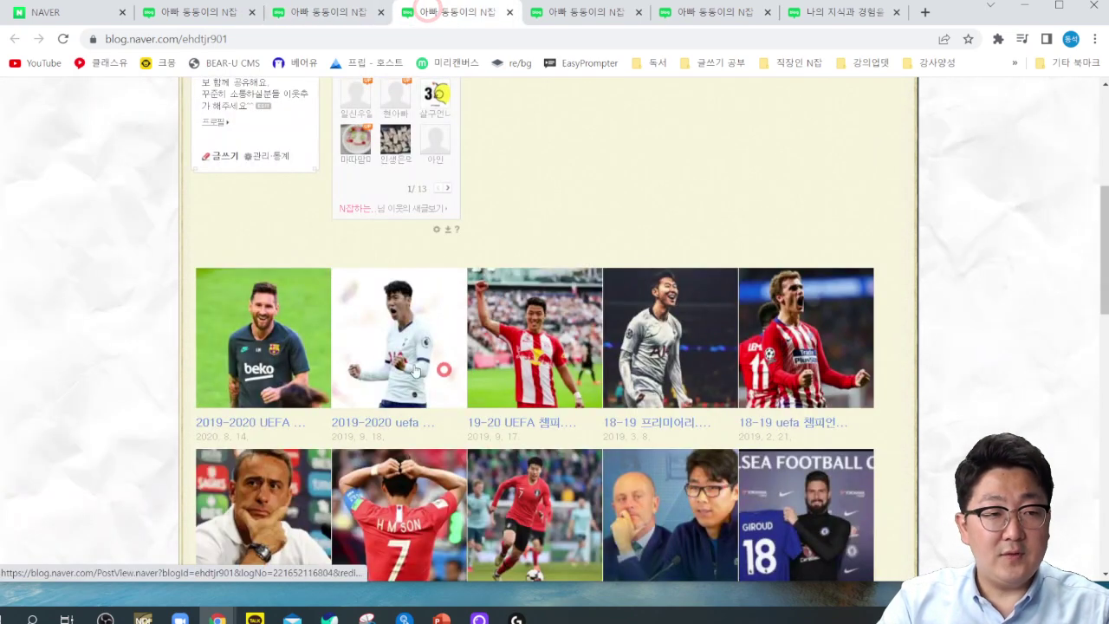
pyautogui.scroll(-1, 746, 291)
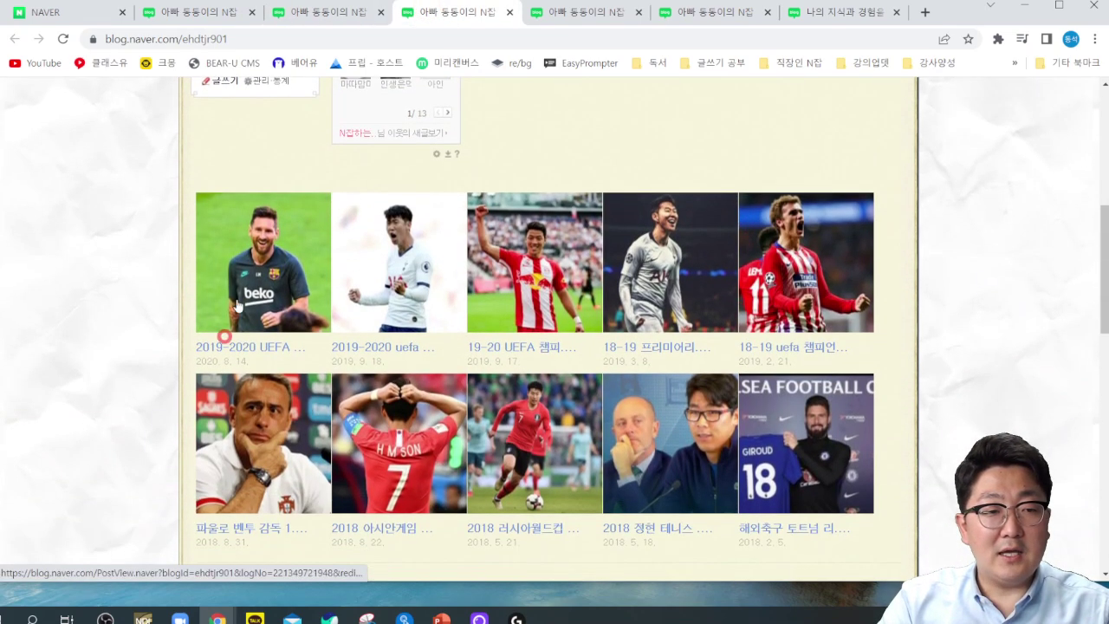
pyautogui.scroll(-4, 827, 303)
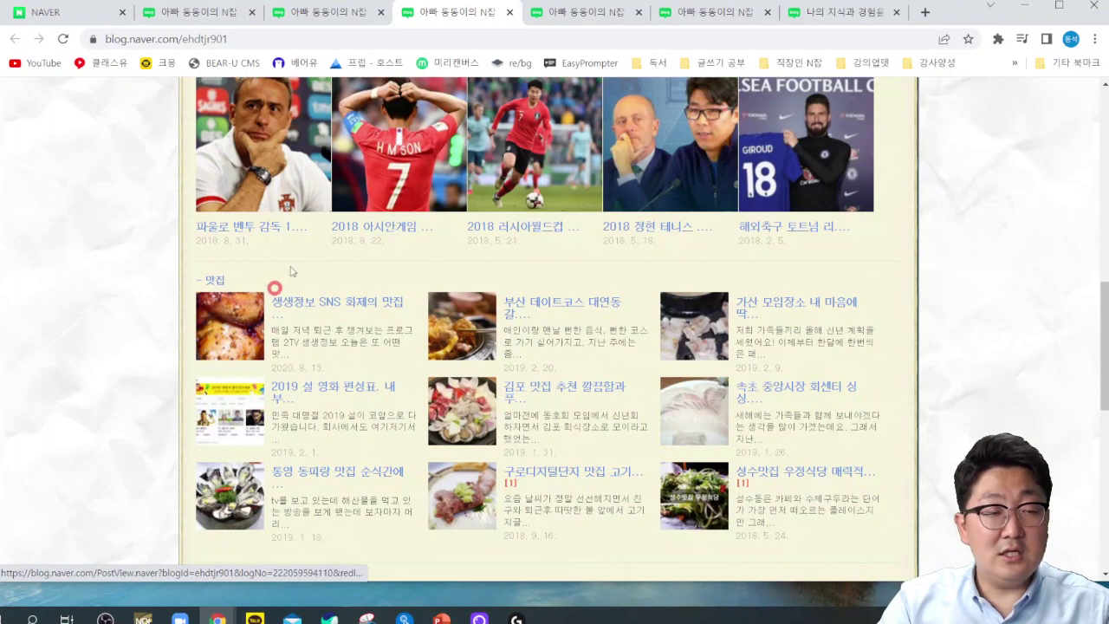
pyautogui.scroll(4, 615, 355)
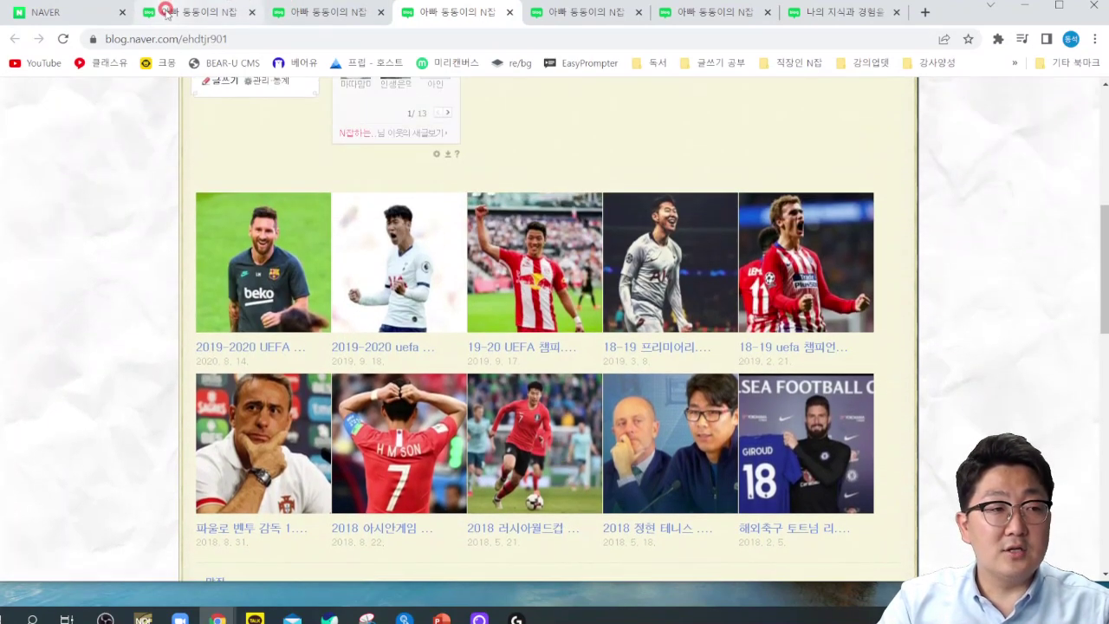
# Back in 상단메뉴 설정, try disabling 프롤로그 while it is representative, and switch the representative menu to 블로그 to disable it.
pyautogui.click(174, 12)
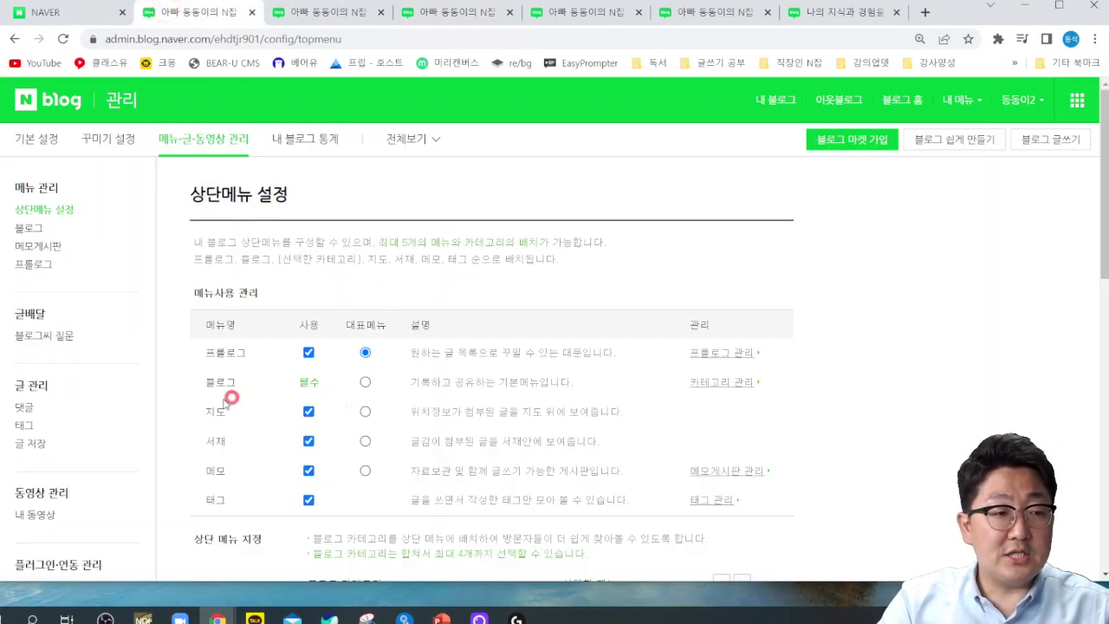
pyautogui.click(310, 353)
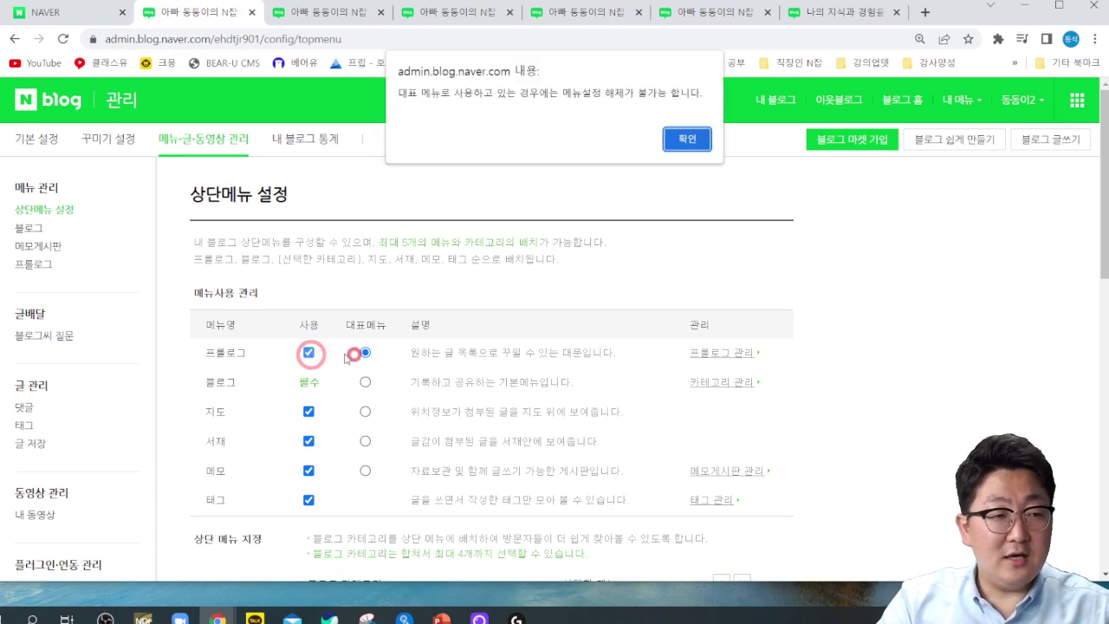
pyautogui.click(696, 138)
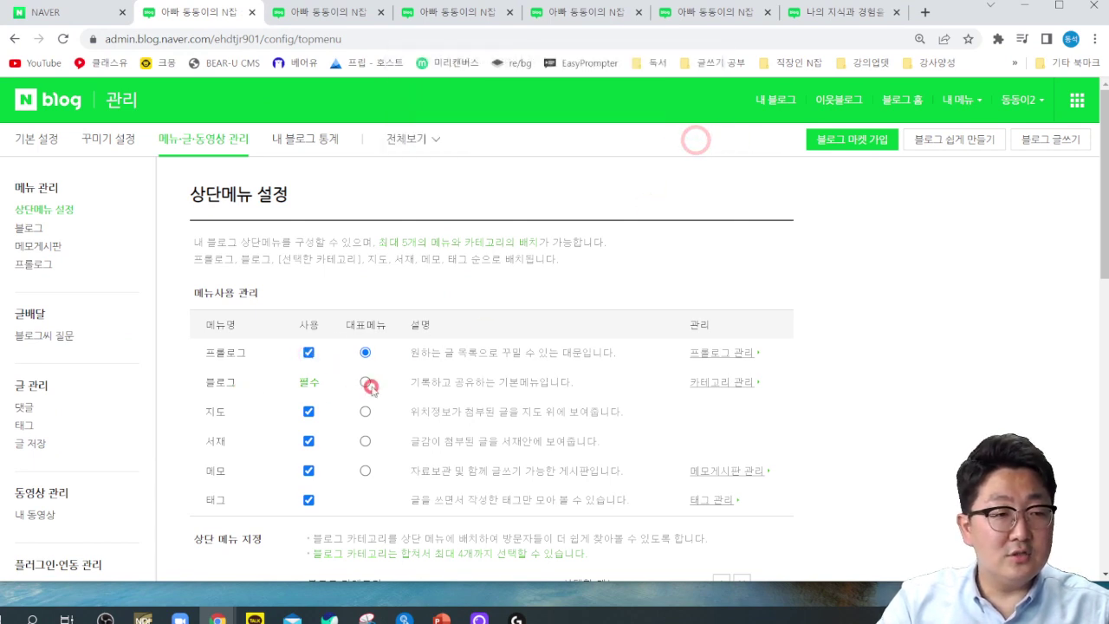
pyautogui.click(366, 385)
pyautogui.click(305, 351)
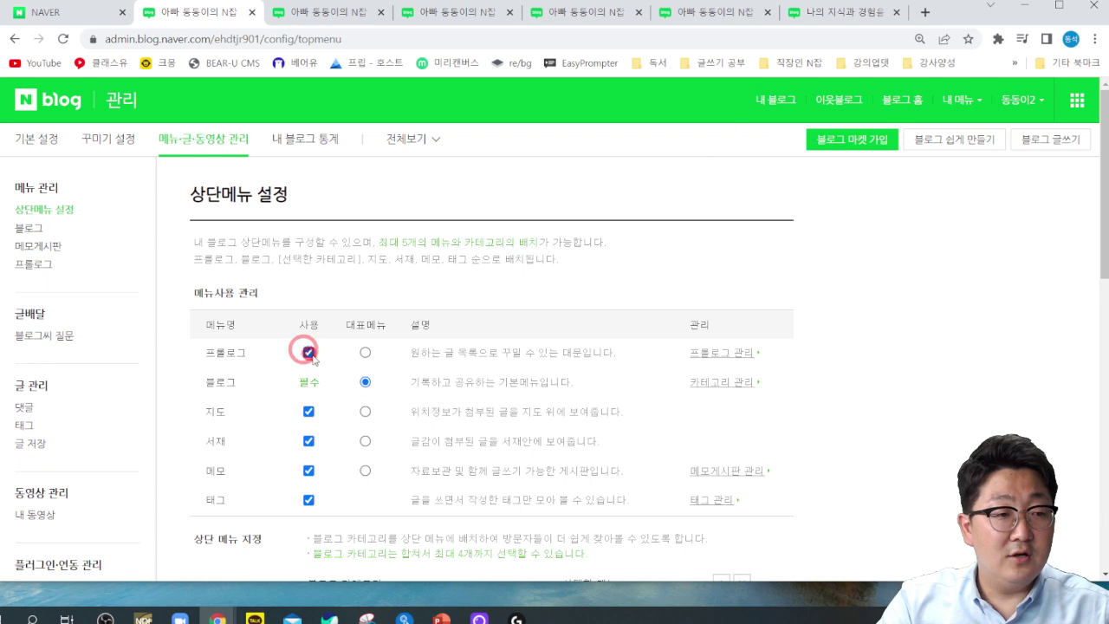
pyautogui.click(396, 407)
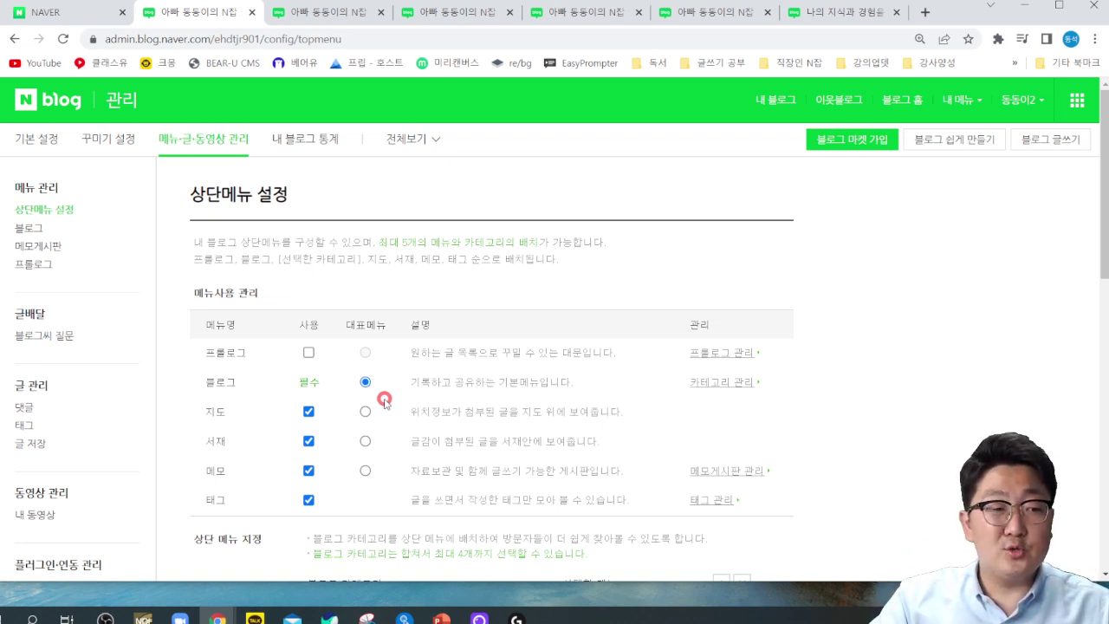
# Enable 프롤로그 as the representative menu and turn off the 지도, 서재, 메모 and 태그 menus.
pyautogui.click(309, 352)
pyautogui.click(365, 352)
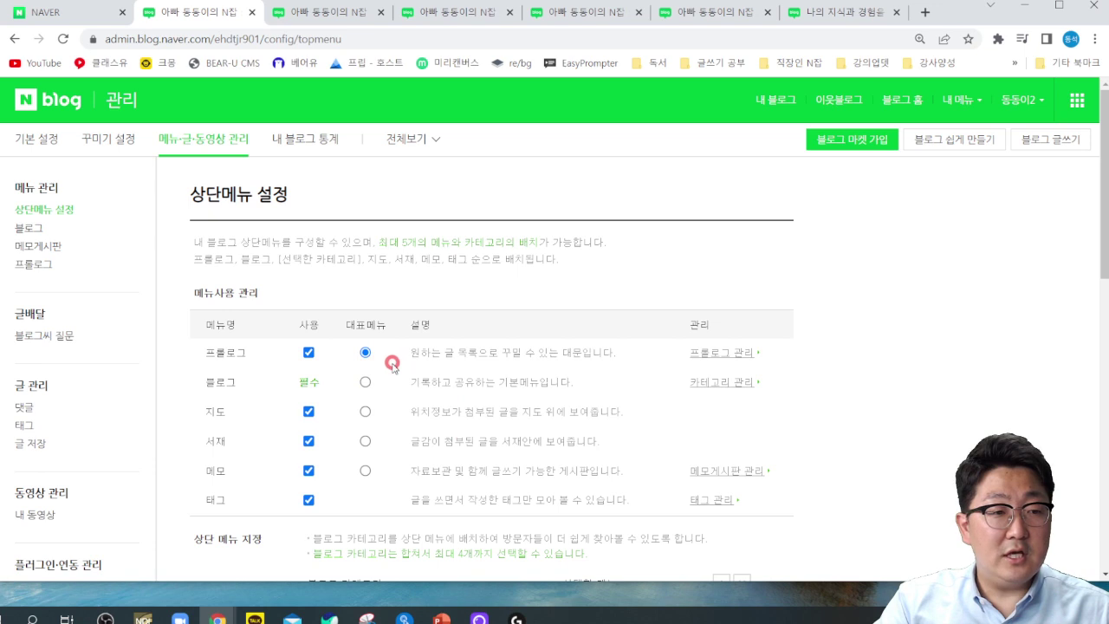
pyautogui.scroll(-1, 394, 365)
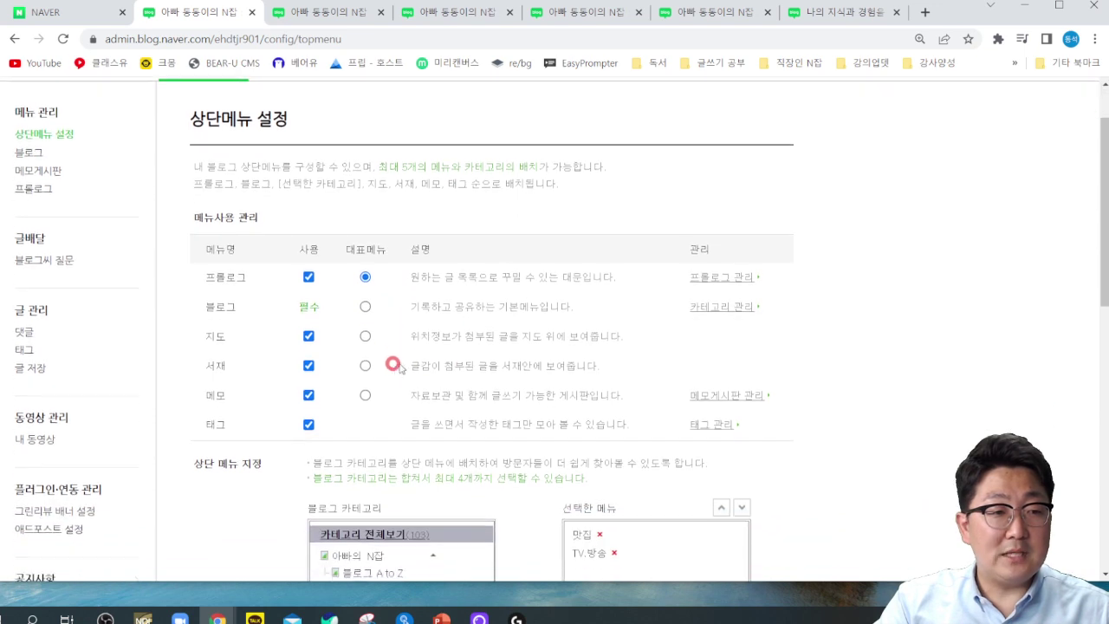
pyautogui.click(309, 338)
pyautogui.click(310, 366)
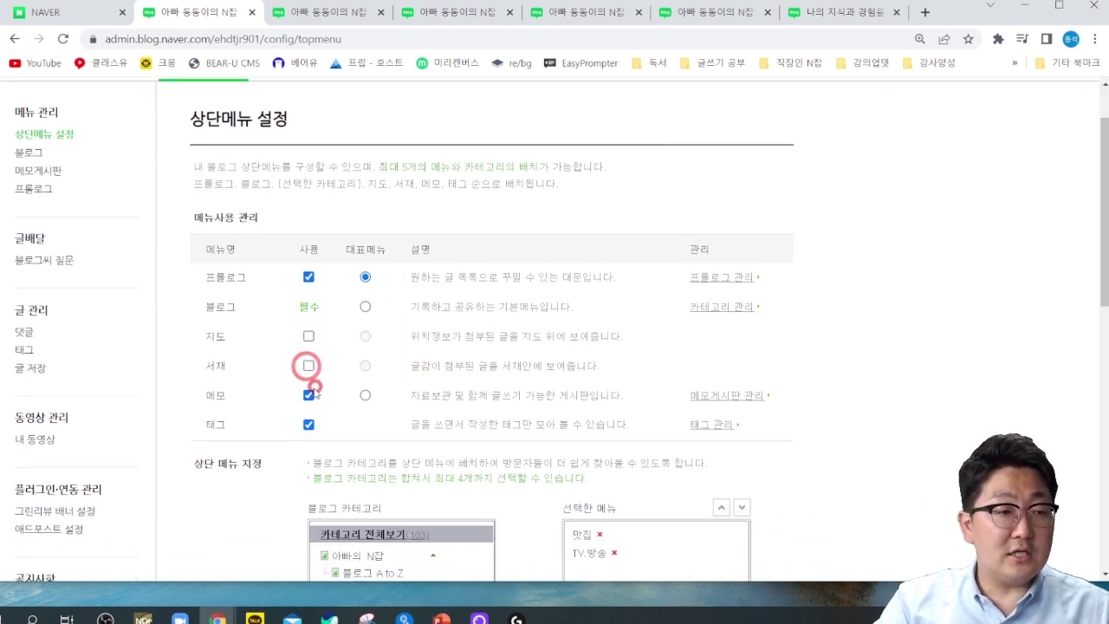
pyautogui.click(308, 395)
pyautogui.click(308, 425)
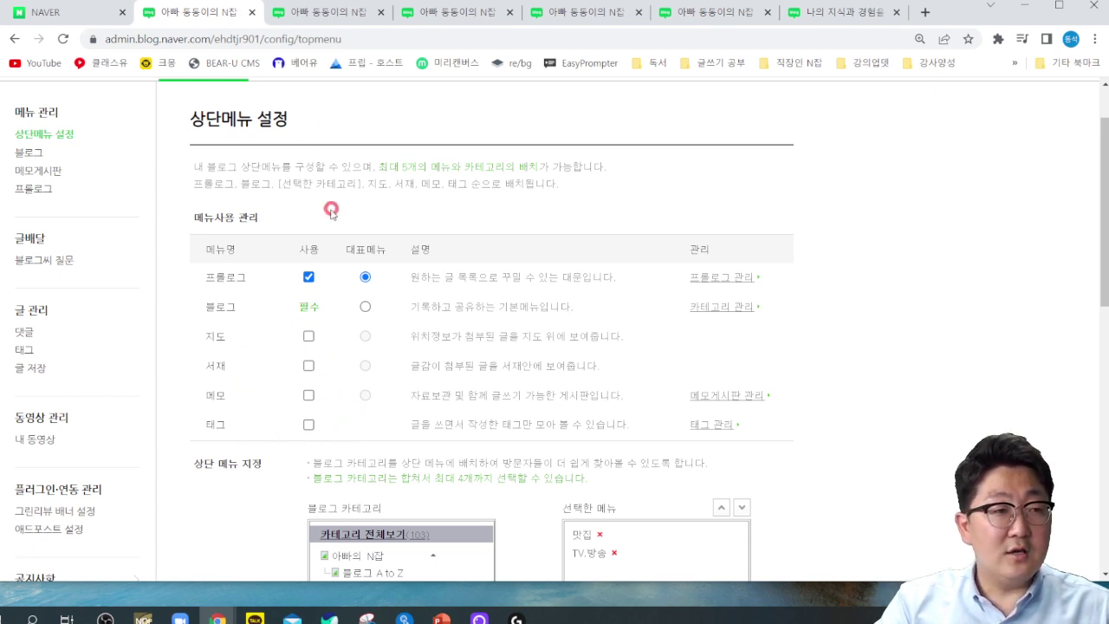
# Open the management page from the 블로그 page and go to 레이아웃·위젯 설정 under 꾸미기 설정.
pyautogui.click(316, 21)
pyautogui.scroll(3, 271, 287)
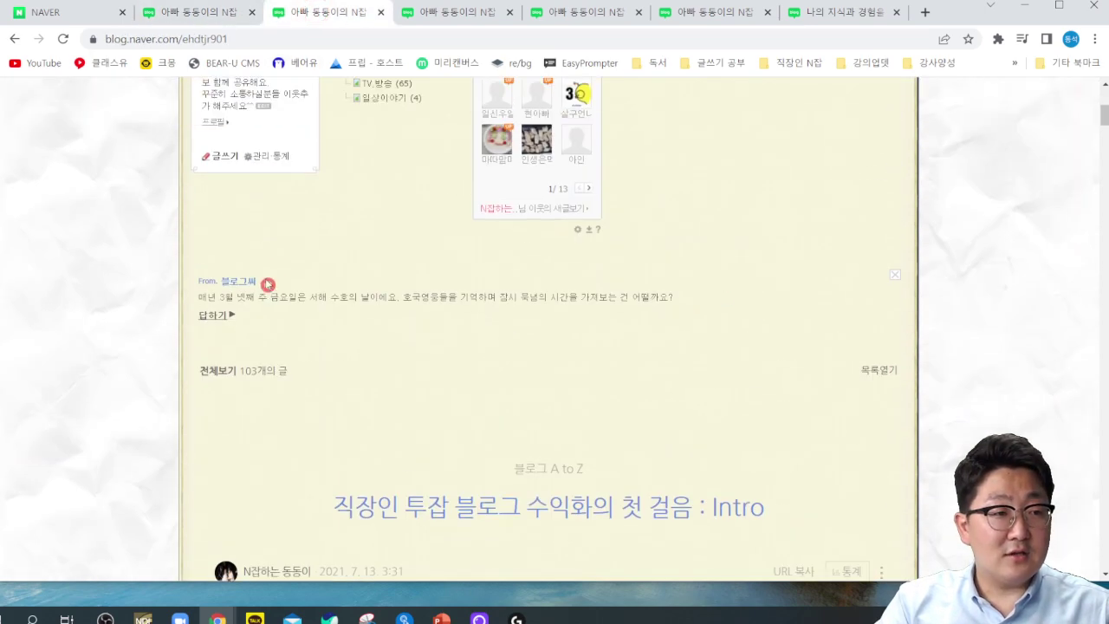
pyautogui.click(255, 155)
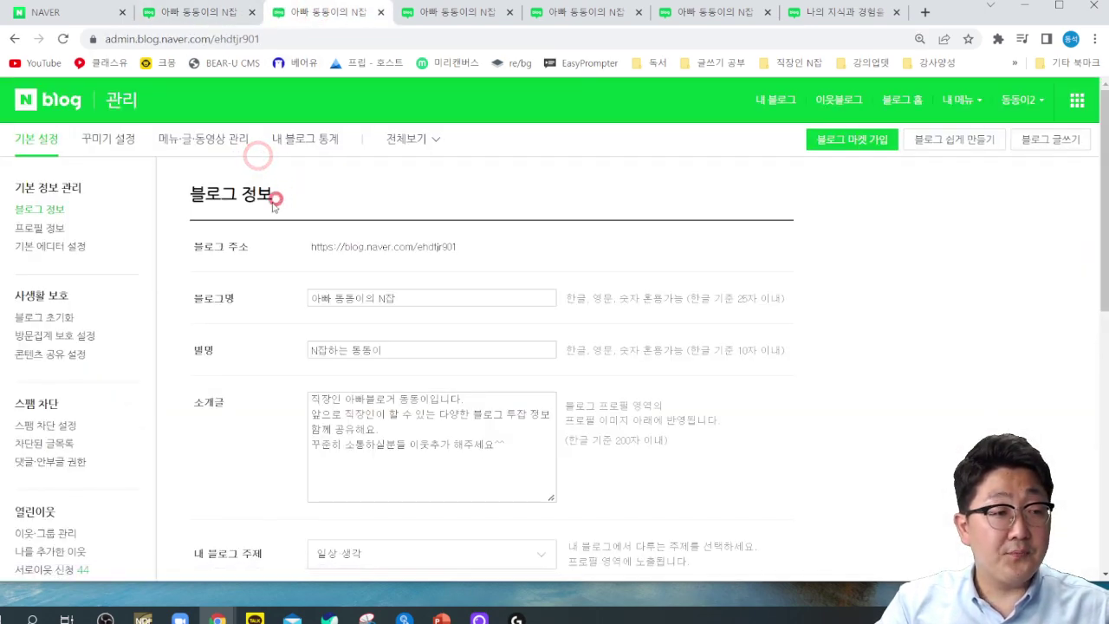
pyautogui.click(969, 113)
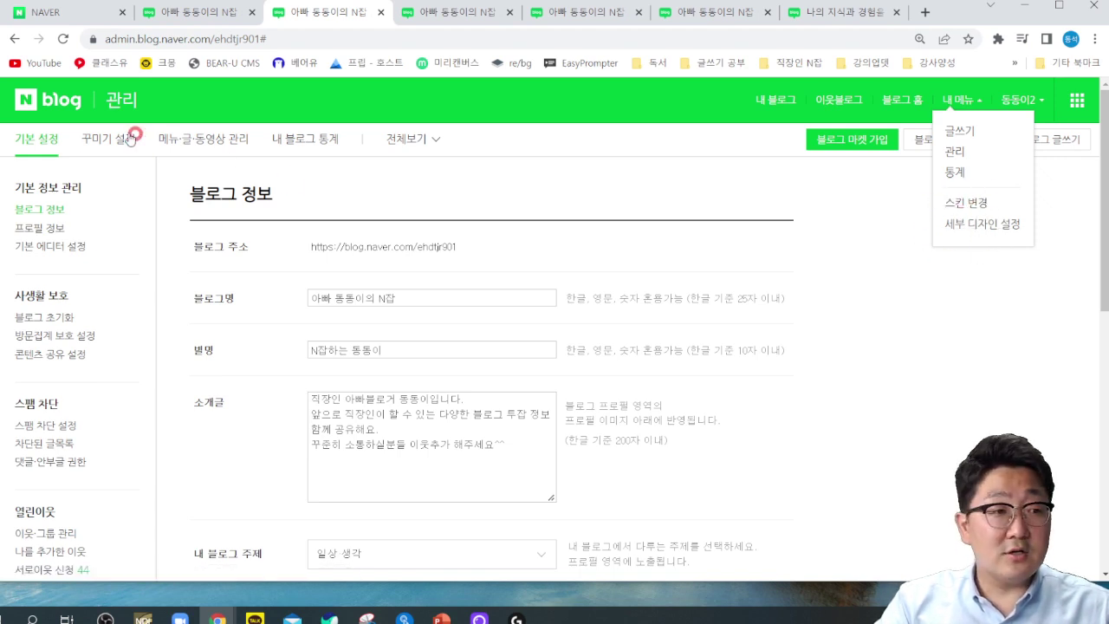
pyautogui.click(48, 141)
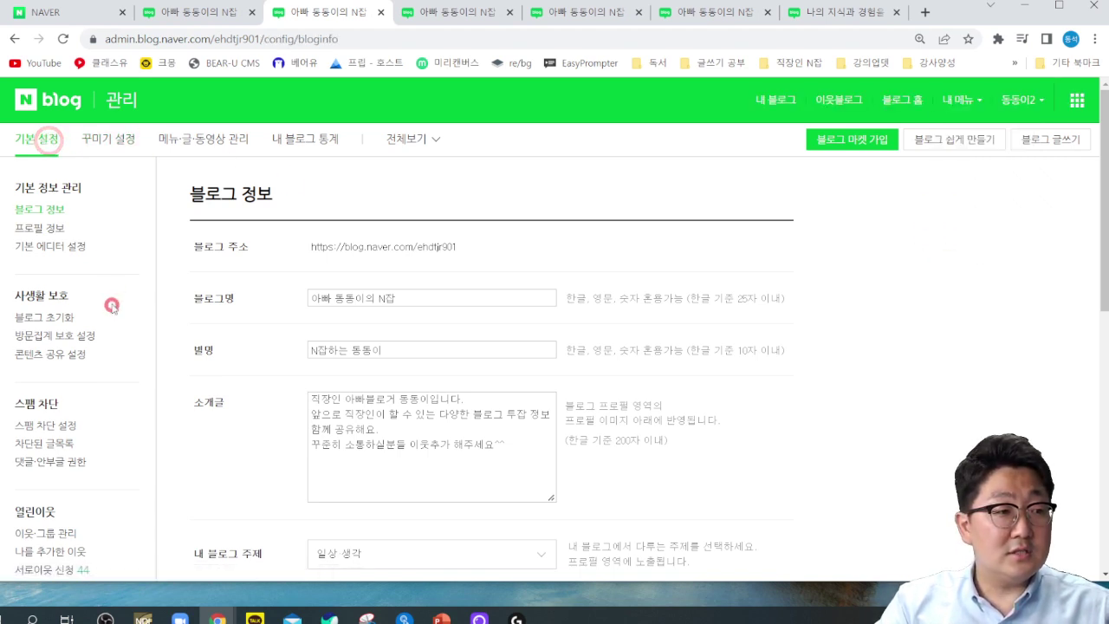
pyautogui.click(110, 154)
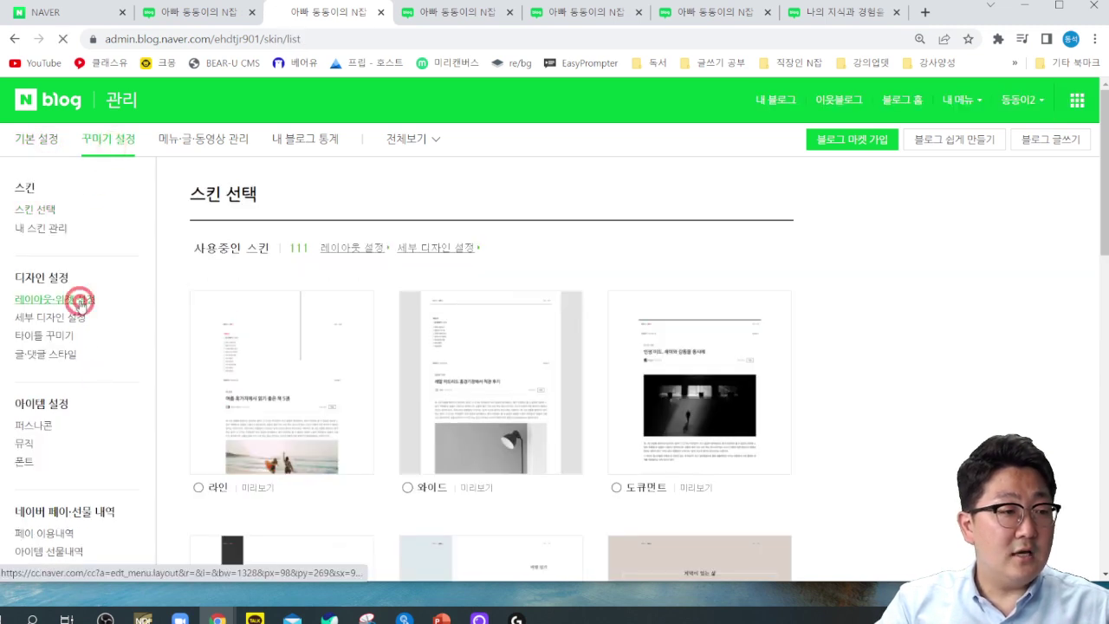
pyautogui.click(80, 302)
pyautogui.scroll(-3, 806, 356)
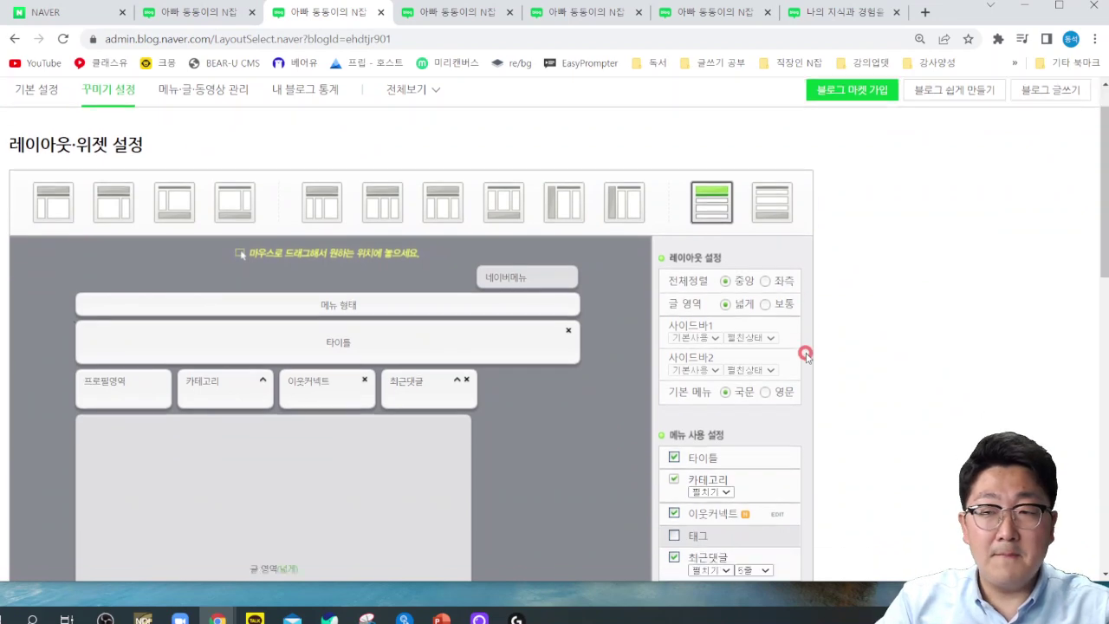
# Move the 네이버 포스트 widget beside 최근댓글 in the row above the post area, and remove it from the layout.
pyautogui.scroll(-1, 806, 356)
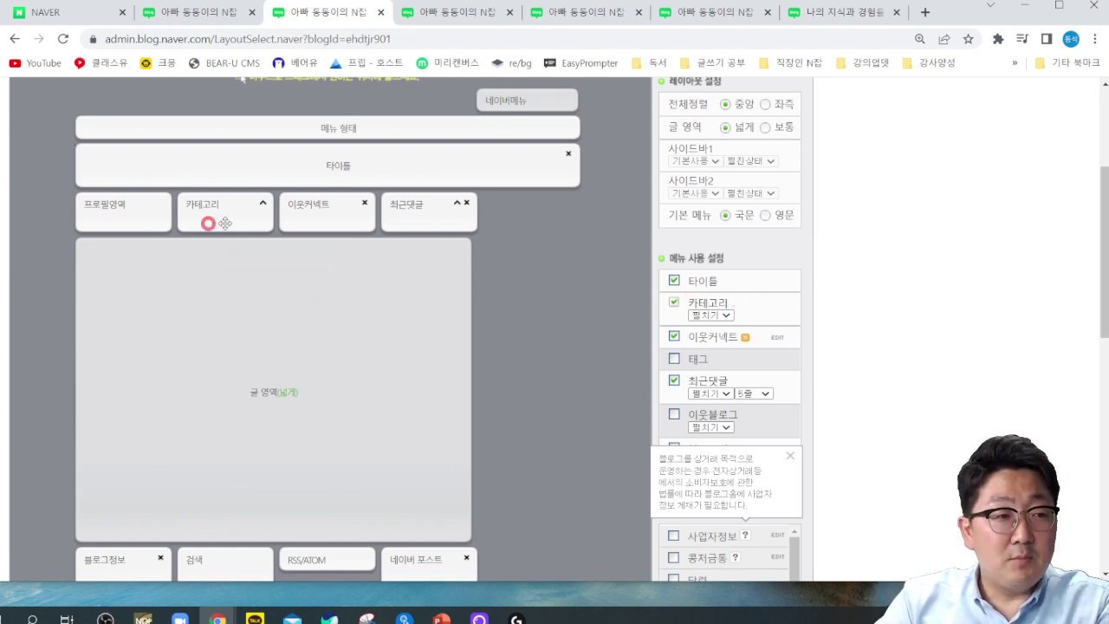
pyautogui.scroll(-2, 468, 235)
pyautogui.scroll(1, 469, 250)
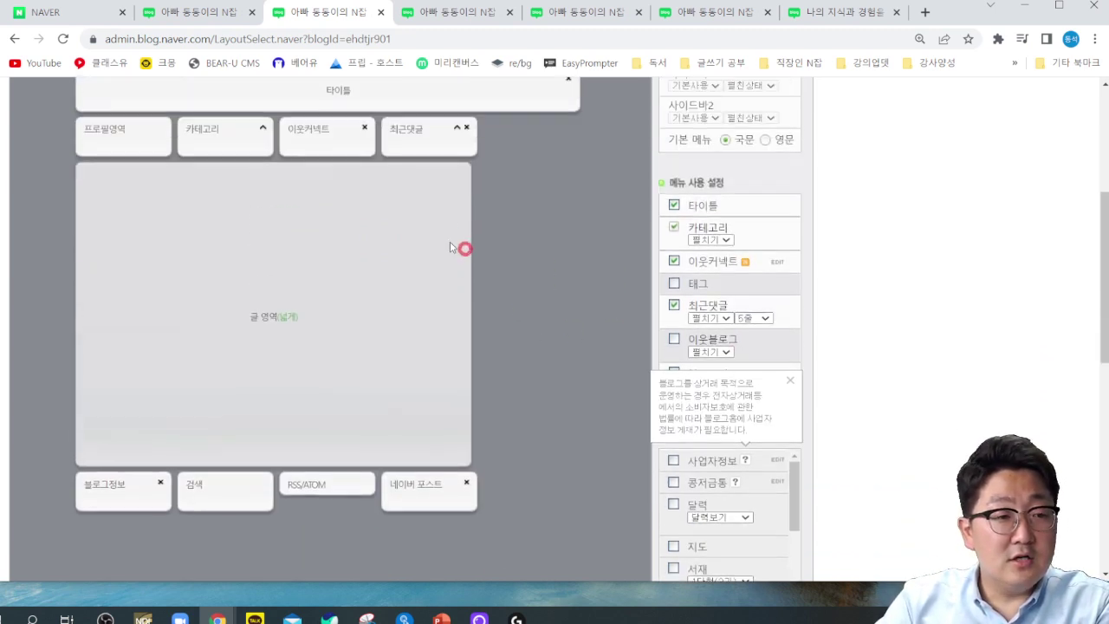
pyautogui.moveTo(438, 506); pyautogui.dragTo(465, 478)
pyautogui.scroll(-2, 465, 477)
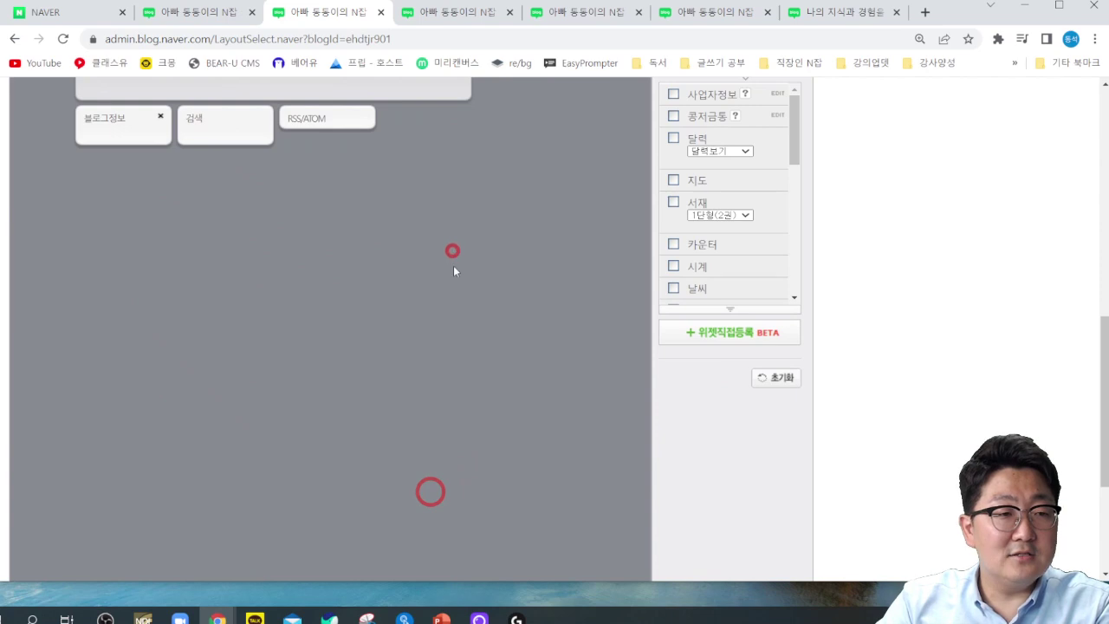
pyautogui.scroll(5, 452, 251)
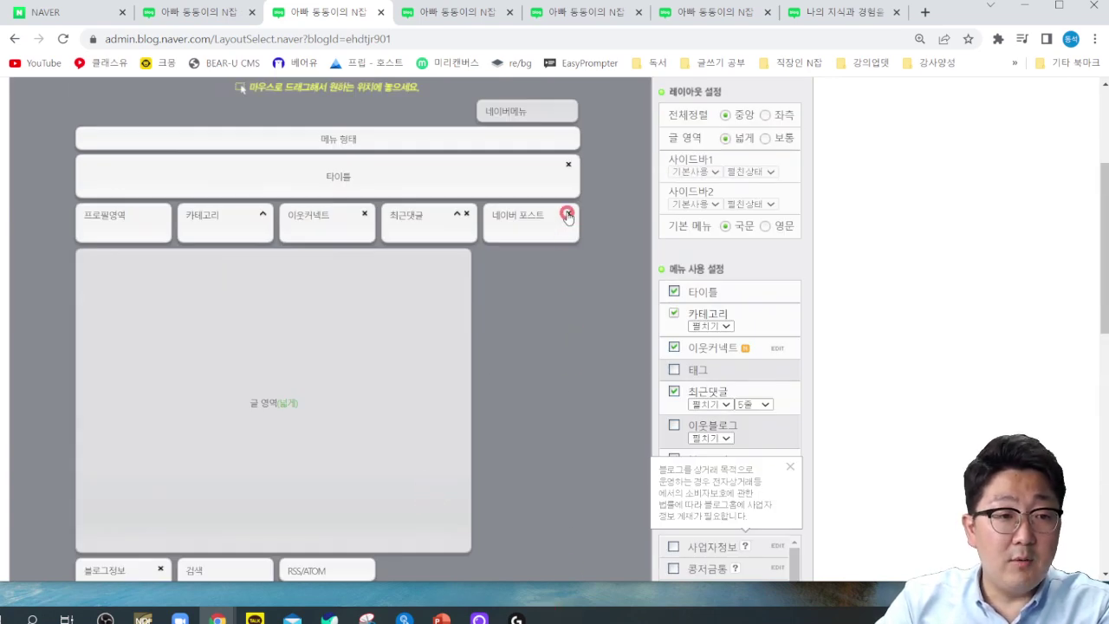
pyautogui.click(568, 214)
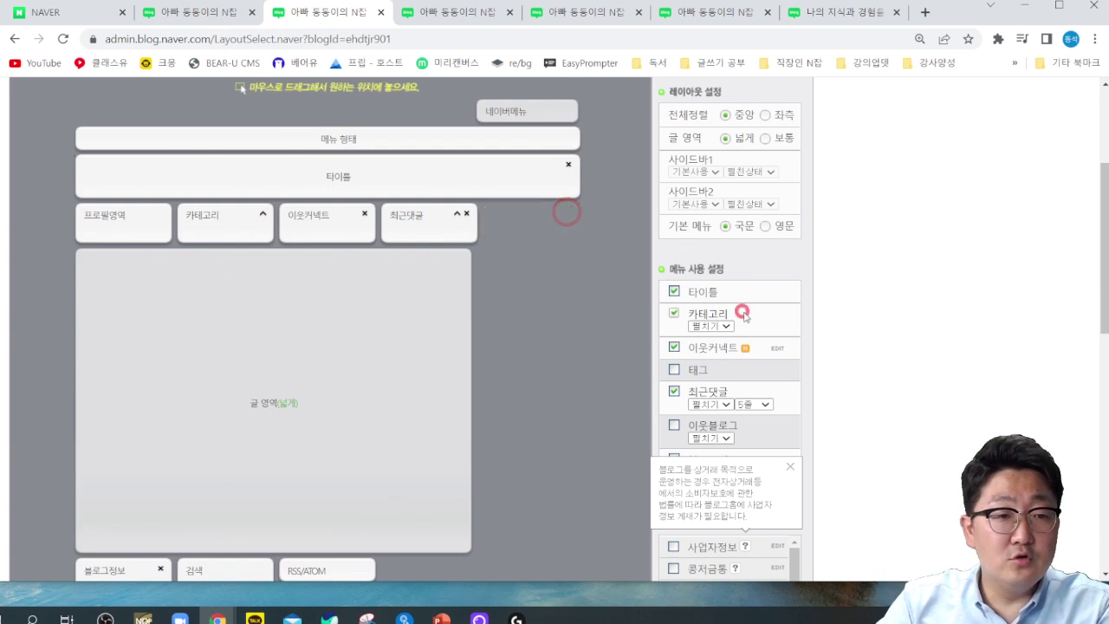
# Dismiss the business information notice and enable the 네이버 포스트 widget in the widget usage settings.
pyautogui.scroll(-1, 742, 317)
pyautogui.click(787, 396)
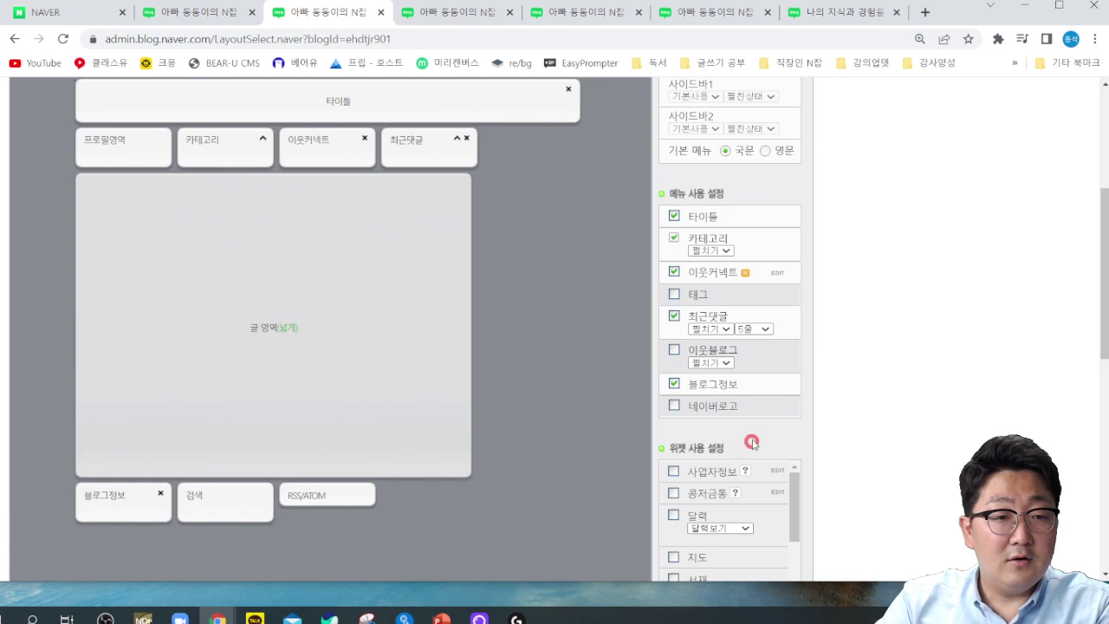
pyautogui.scroll(-3, 751, 446)
pyautogui.moveTo(797, 289); pyautogui.dragTo(791, 334)
pyautogui.click(674, 390)
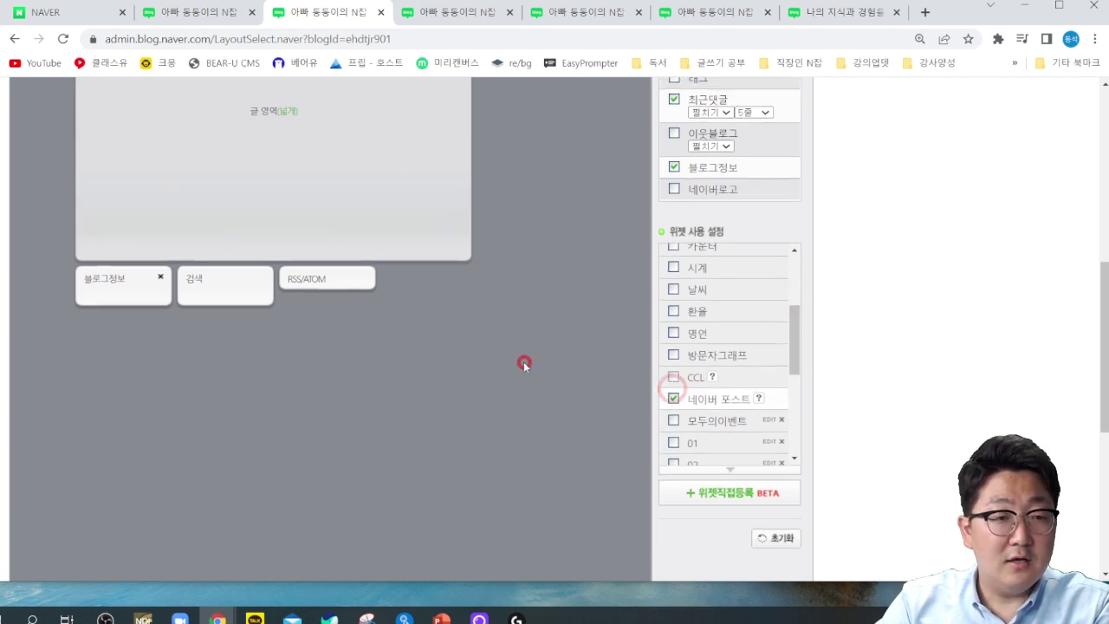
pyautogui.scroll(3, 525, 355)
pyautogui.click(526, 236)
pyautogui.scroll(-1, 607, 298)
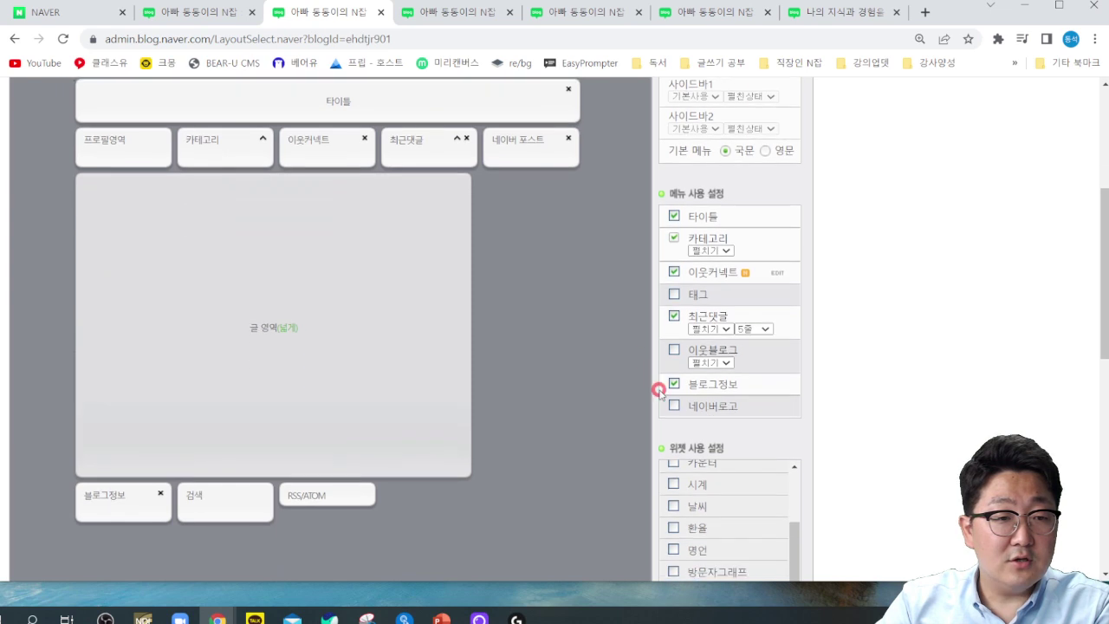
# Toggle the 네이버 포스트 widget off and on repeatedly, and remove it from the row above the post area.
pyautogui.scroll(-3, 696, 481)
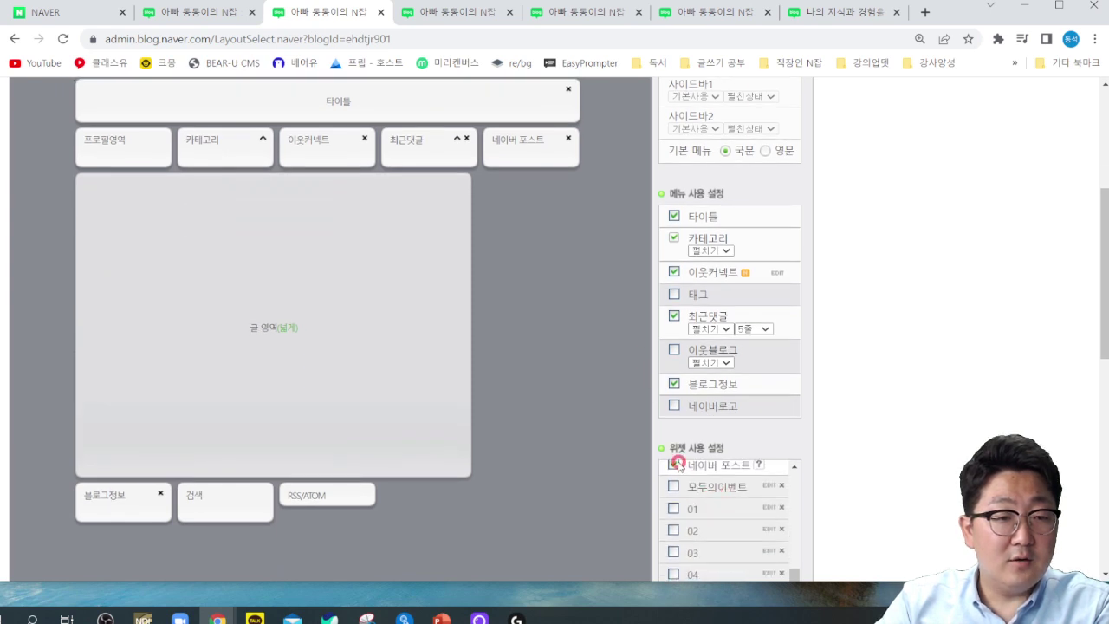
pyautogui.click(674, 465)
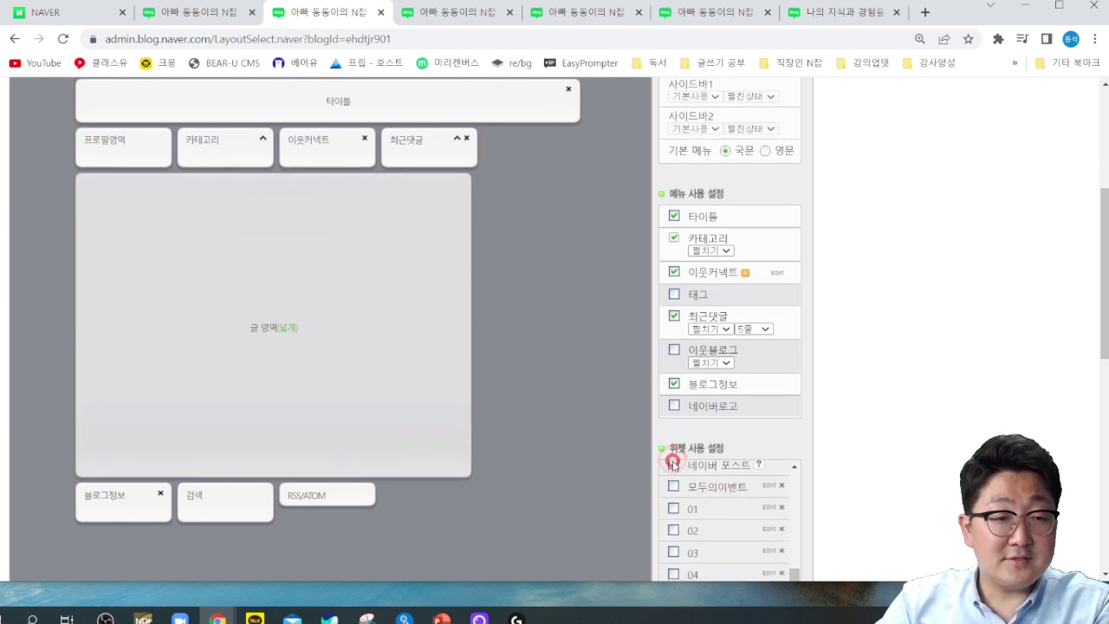
pyautogui.click(673, 464)
pyautogui.click(674, 465)
pyautogui.click(673, 465)
pyautogui.click(674, 465)
pyautogui.click(673, 465)
pyautogui.click(673, 465)
pyautogui.click(674, 464)
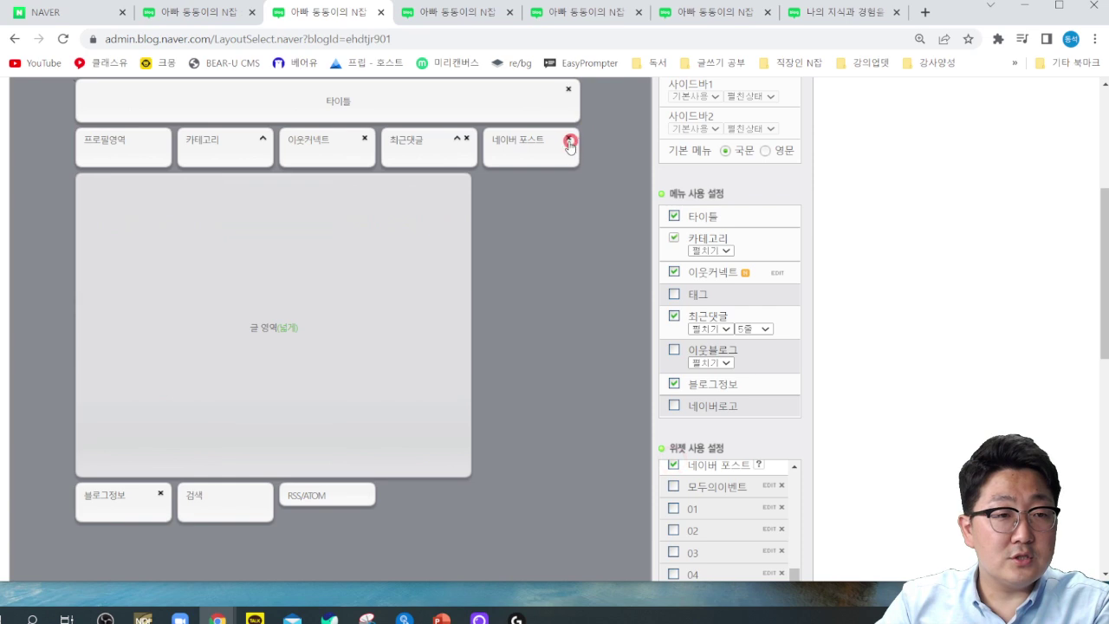
pyautogui.click(567, 140)
# Point out the widgets above the post area, and collapse the 카테고리 widget and expand it again.
pyautogui.click(453, 155)
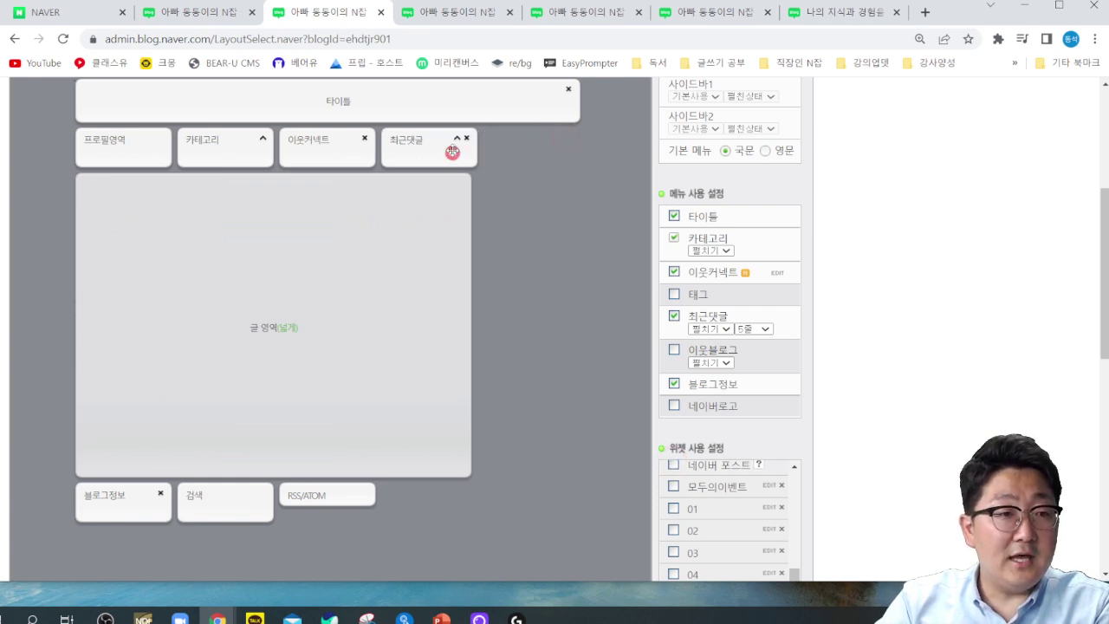
pyautogui.click(303, 139)
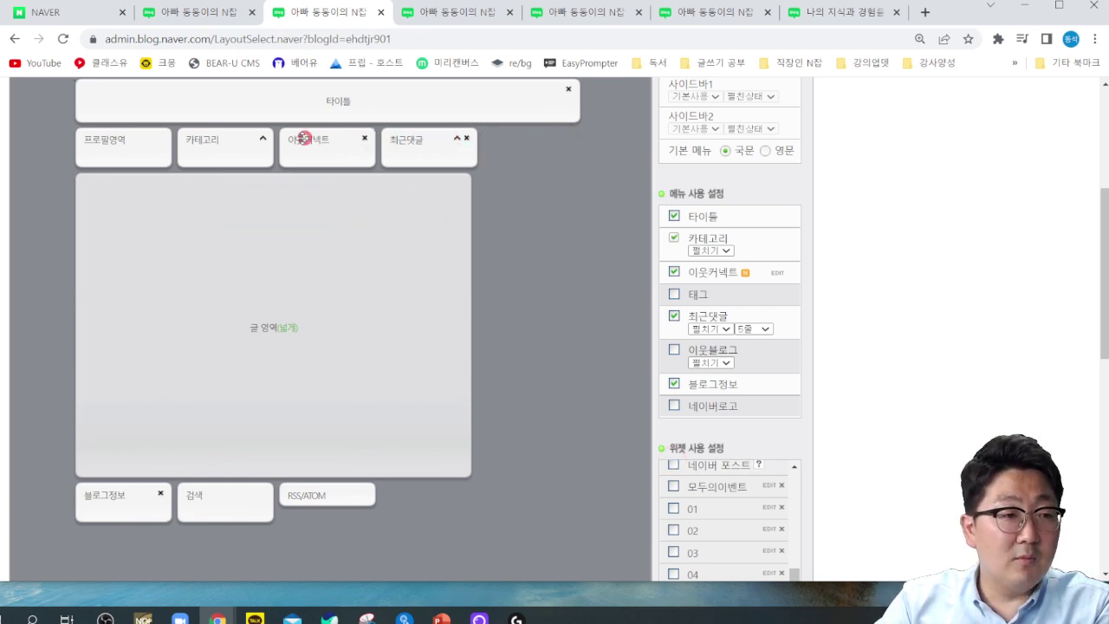
pyautogui.click(188, 156)
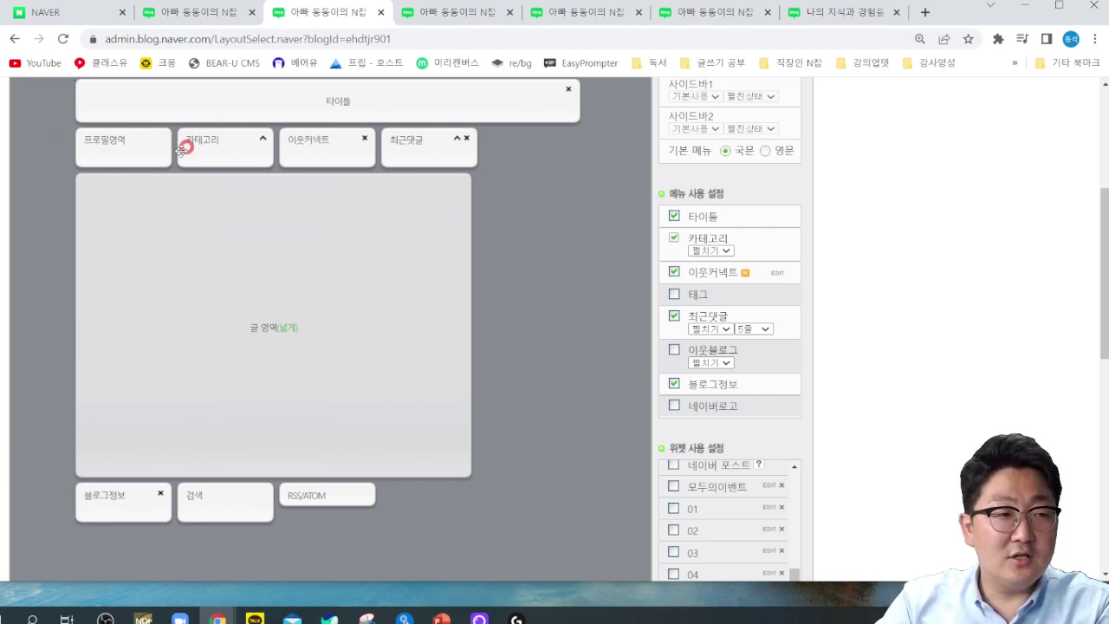
pyautogui.moveTo(122, 151)
pyautogui.mouseDown()
pyautogui.moveTo(225, 148)
pyautogui.moveTo(117, 149)
pyautogui.moveTo(200, 166)
pyautogui.moveTo(119, 149)
pyautogui.mouseUp()
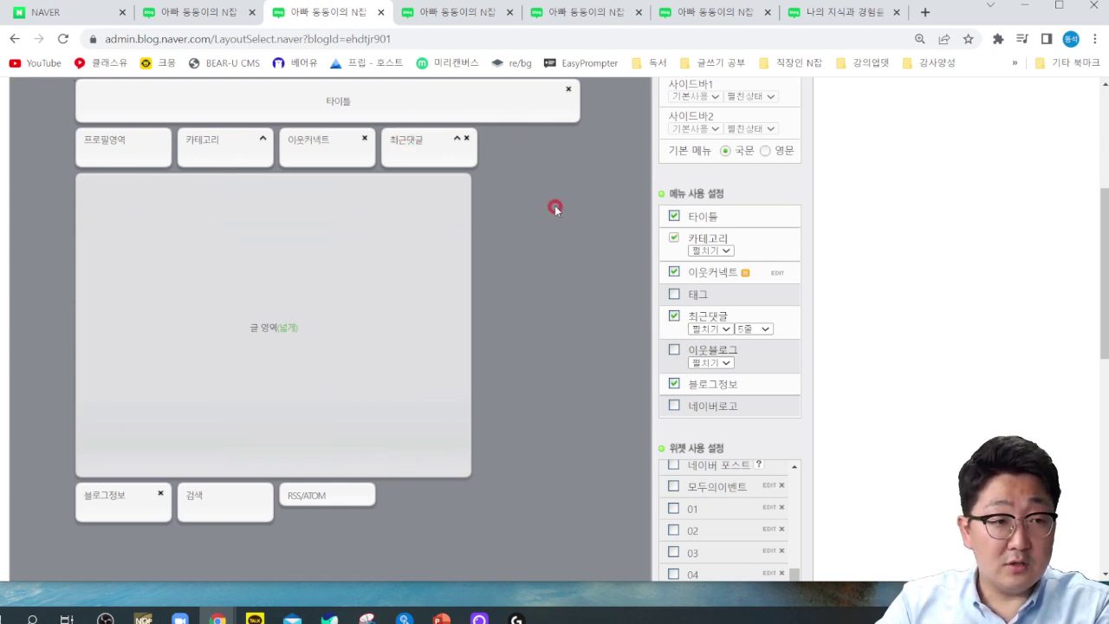
pyautogui.click(263, 140)
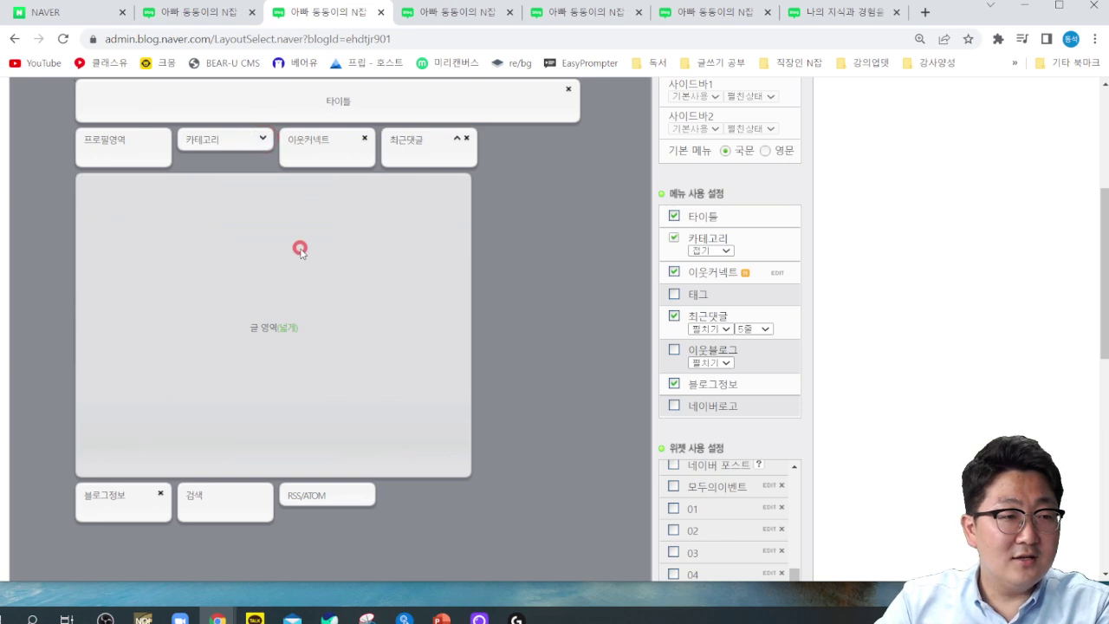
pyautogui.click(261, 139)
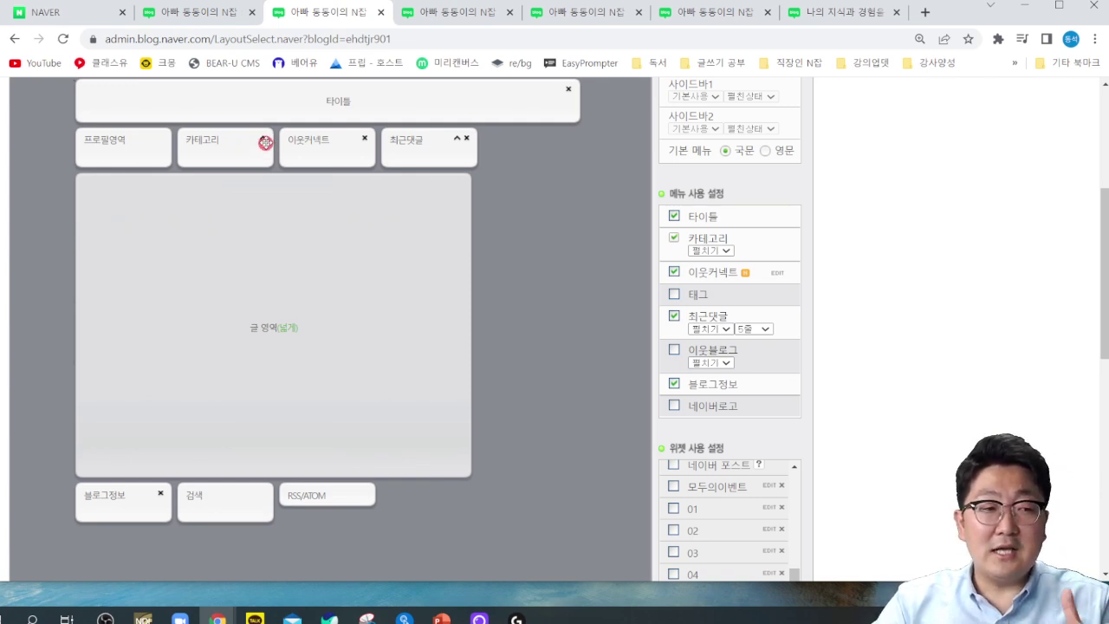
# Apply the edited layout to the blog and confirm.
pyautogui.scroll(3, 194, 225)
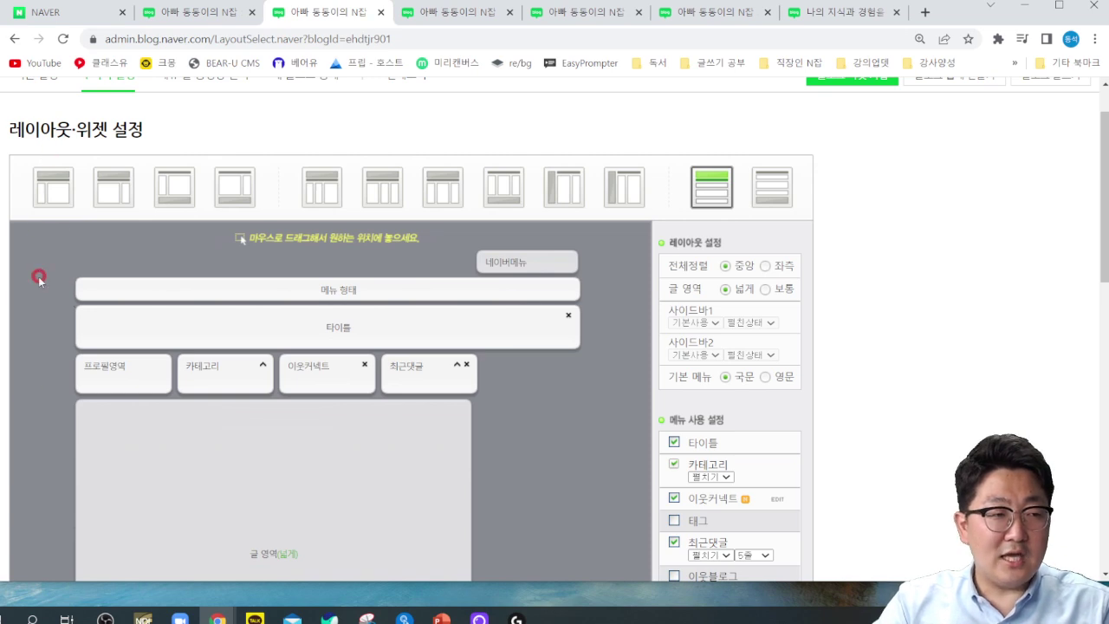
pyautogui.scroll(-2, 52, 191)
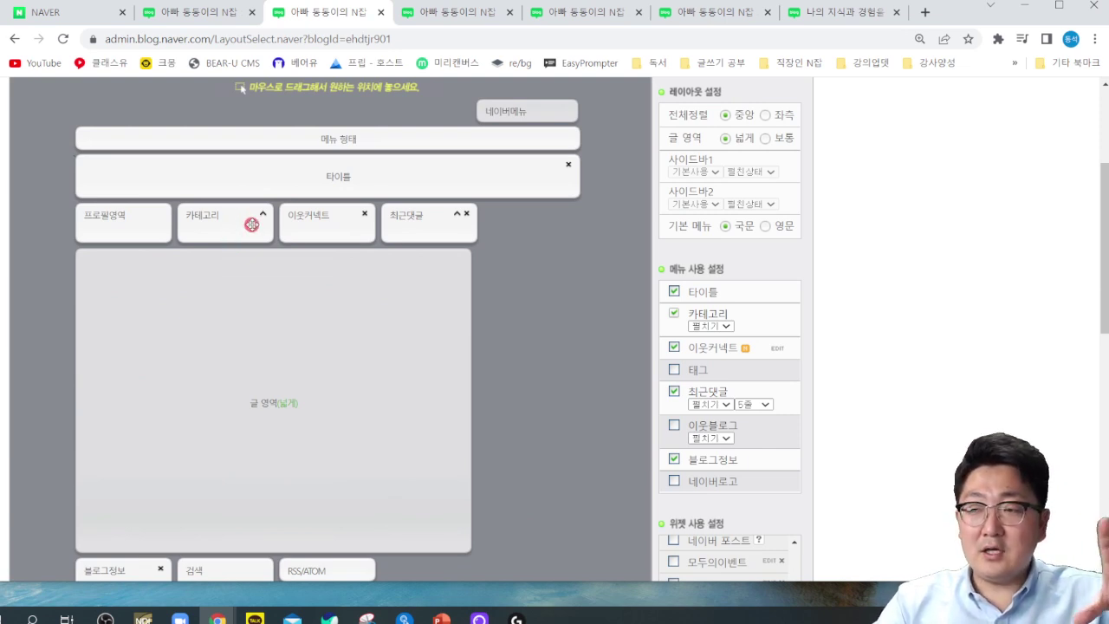
pyautogui.scroll(3, 251, 224)
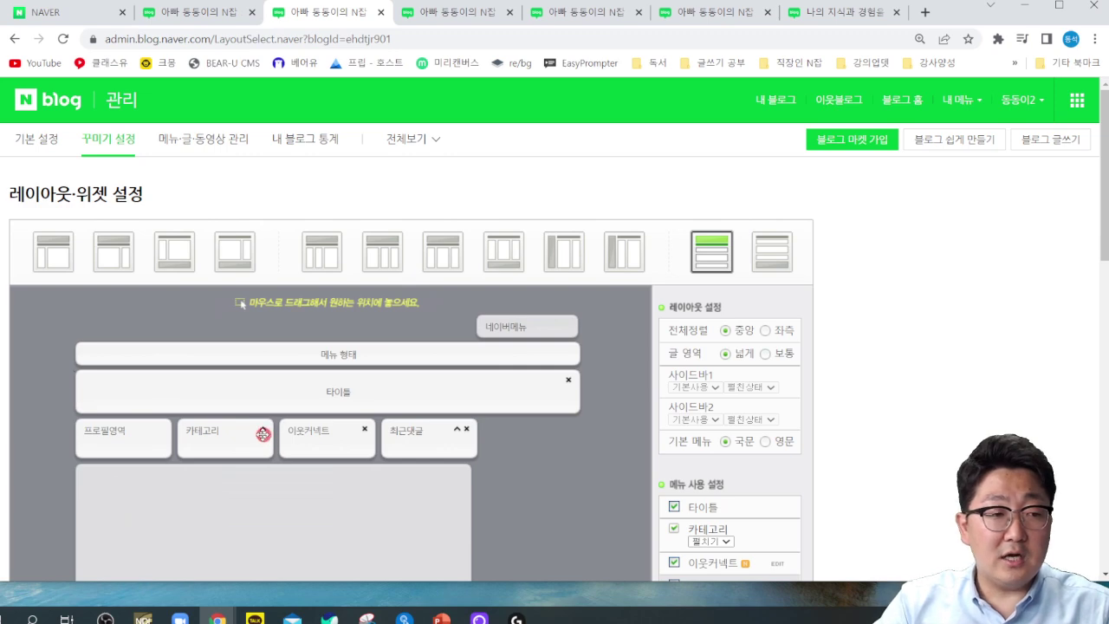
pyautogui.scroll(-2, 232, 383)
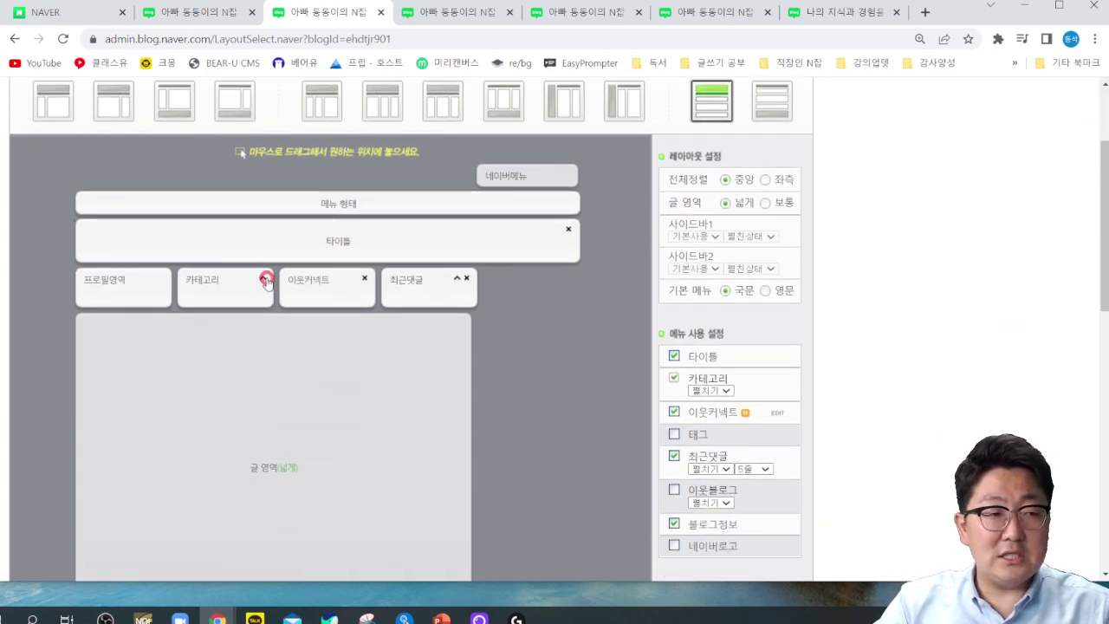
pyautogui.scroll(-10, 260, 340)
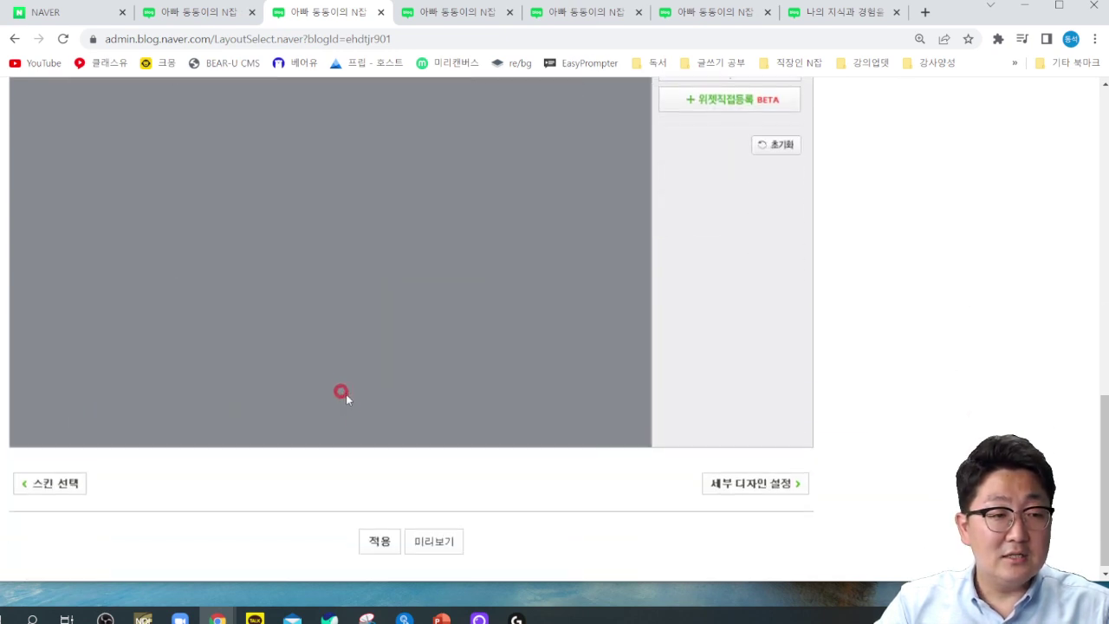
pyautogui.click(386, 537)
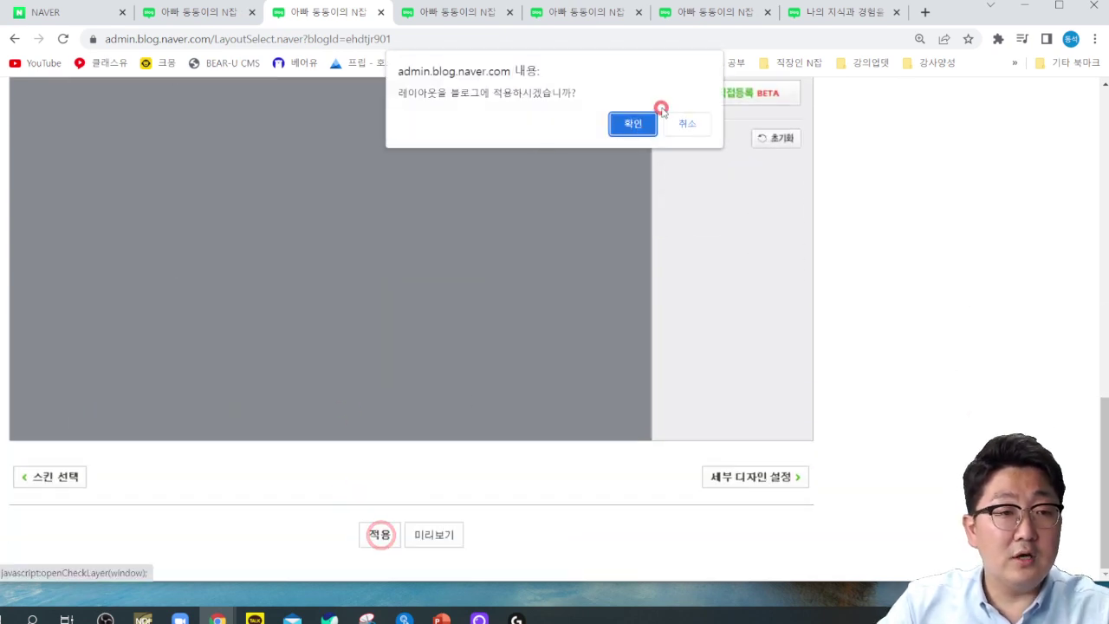
pyautogui.click(634, 126)
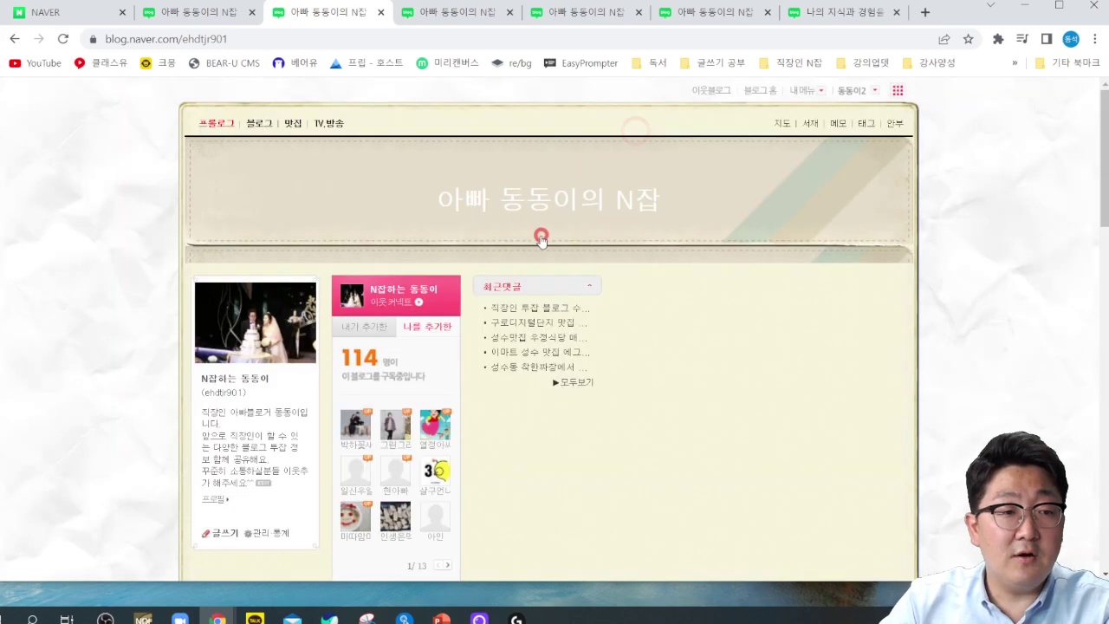
# Review the 프롤로그 page and open its first image post to check the widgets shown above the post.
pyautogui.scroll(-1, 539, 243)
pyautogui.scroll(-3, 537, 246)
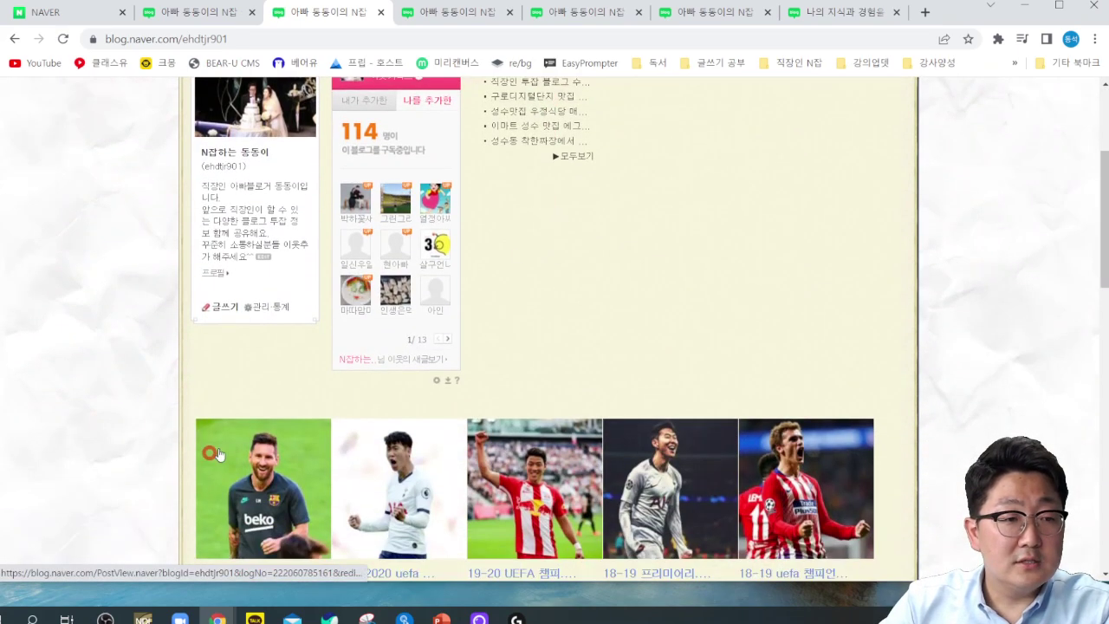
pyautogui.click(252, 447)
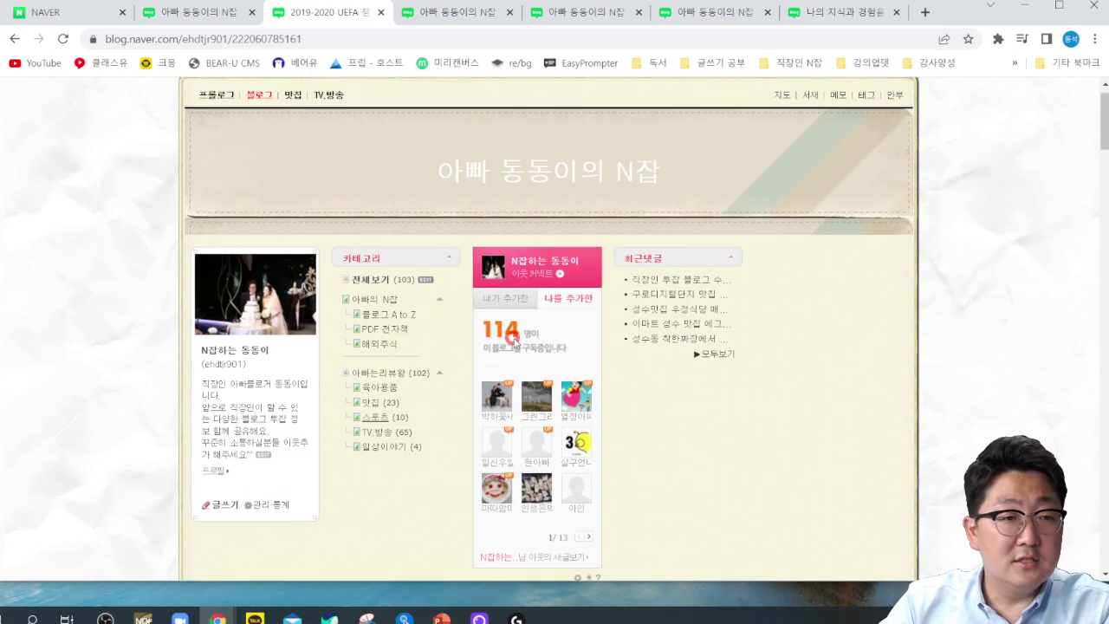
pyautogui.scroll(-1, 426, 312)
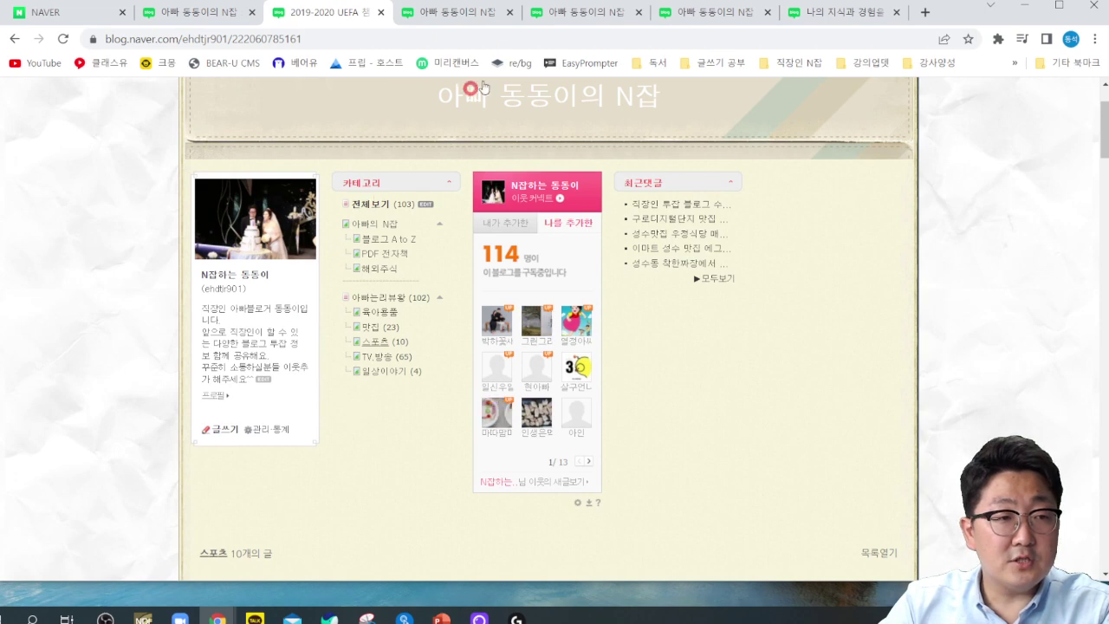
# Close the post's browser tab and return to the 상단메뉴 설정 page.
pyautogui.click(383, 14)
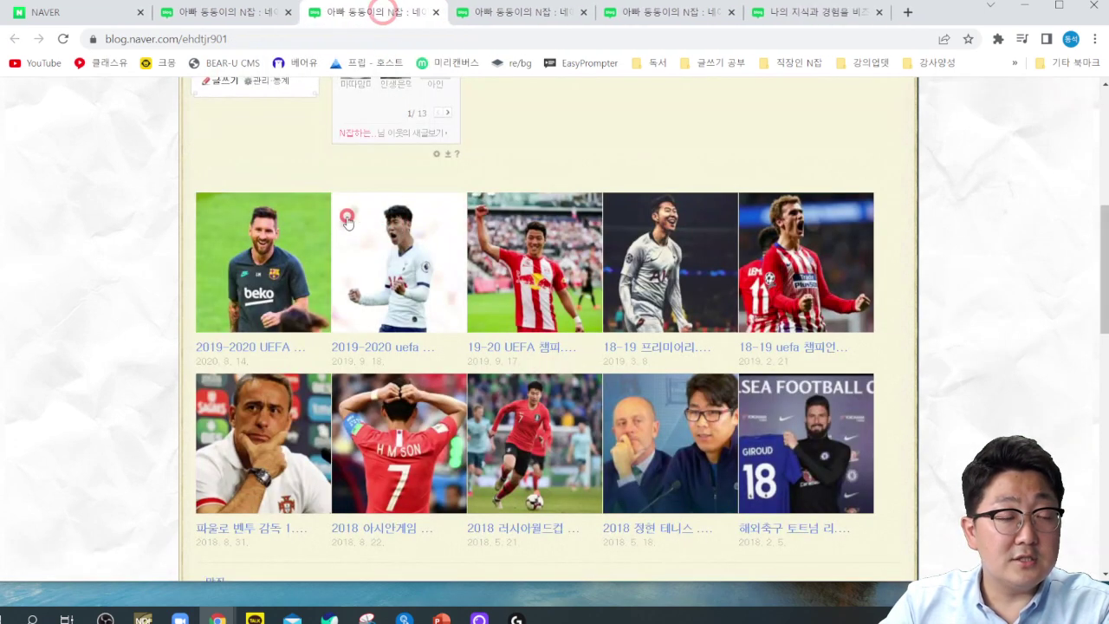
pyautogui.click(208, 12)
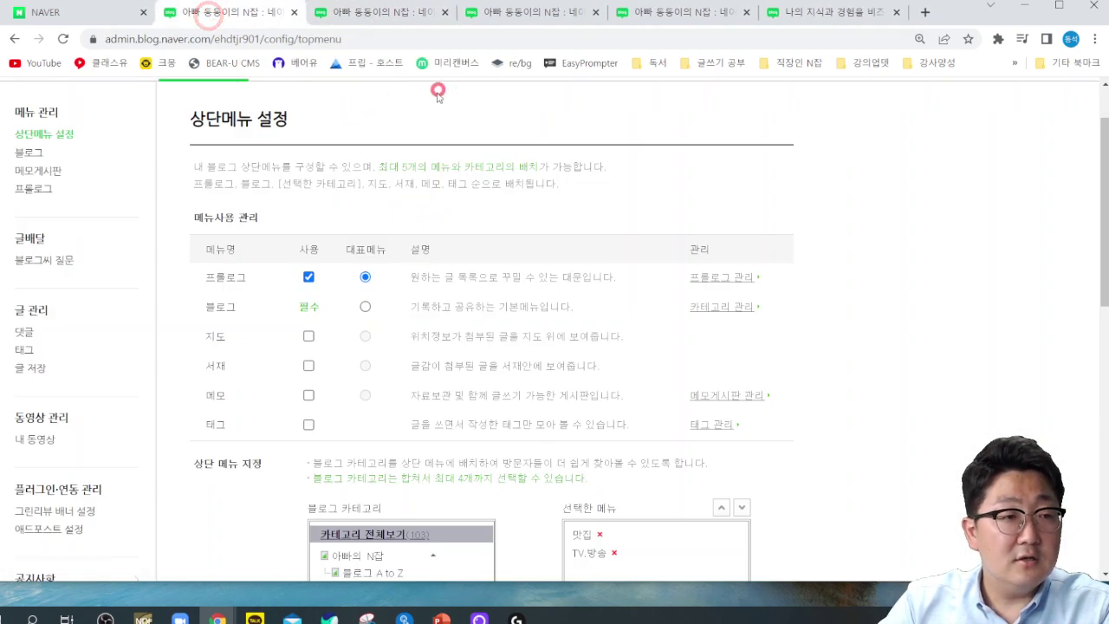
# Open the 레이아웃·위젯 설정 page from the decoration settings and collapse the 카테고리 widget.
pyautogui.scroll(2, 56, 253)
pyautogui.click(119, 143)
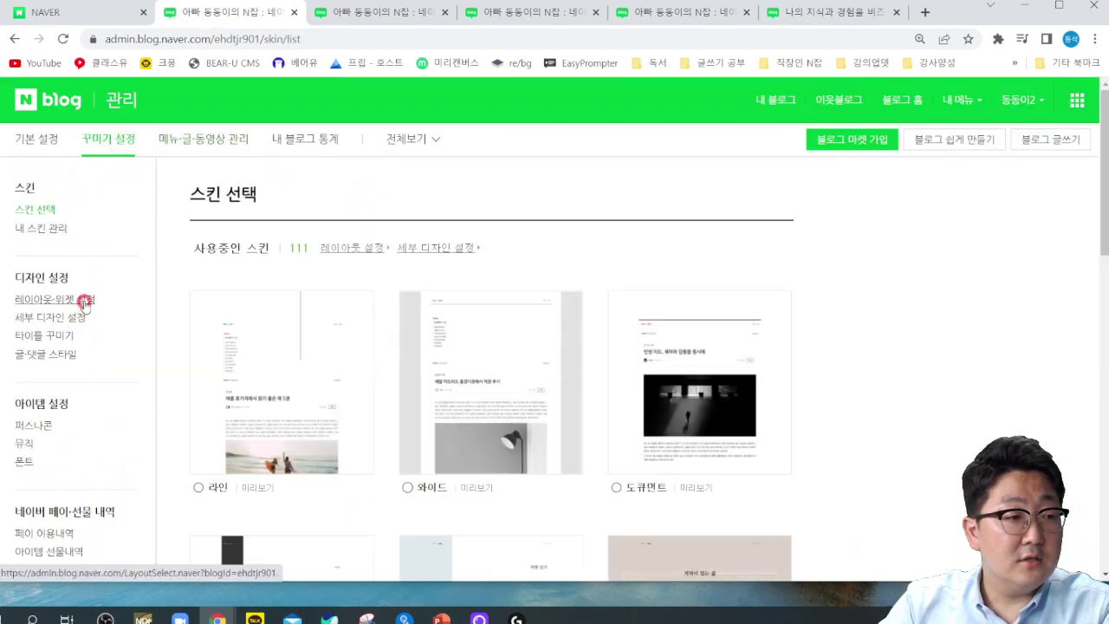
pyautogui.click(83, 300)
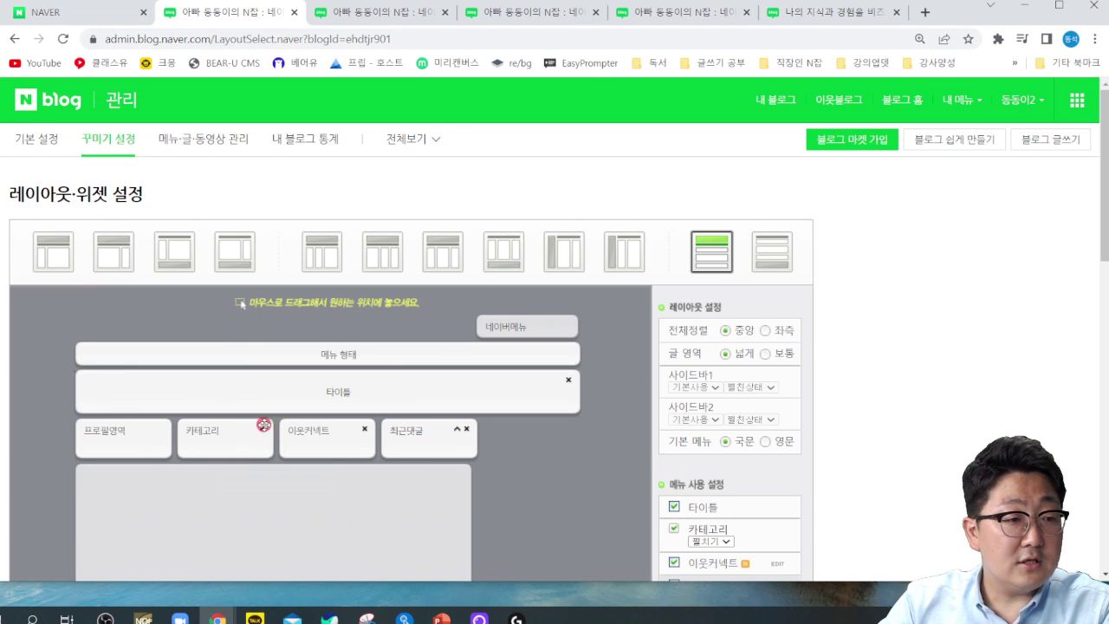
pyautogui.click(263, 432)
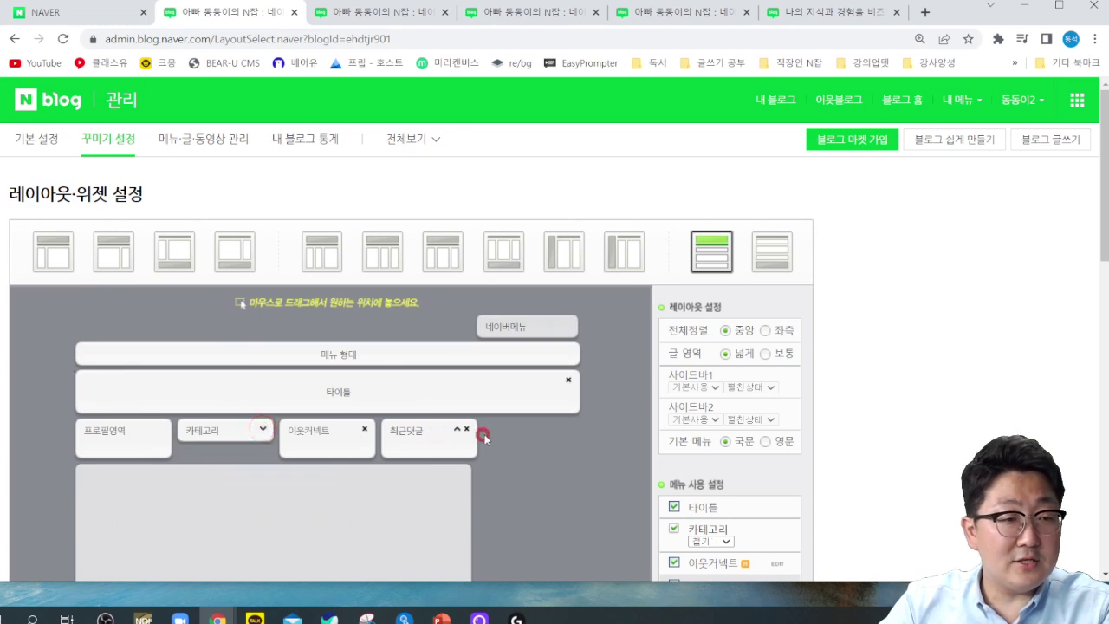
# Apply the layout with the collapsed 카테고리 widget to the blog and confirm.
pyautogui.scroll(-4, 472, 447)
pyautogui.scroll(-5, 463, 471)
pyautogui.click(374, 534)
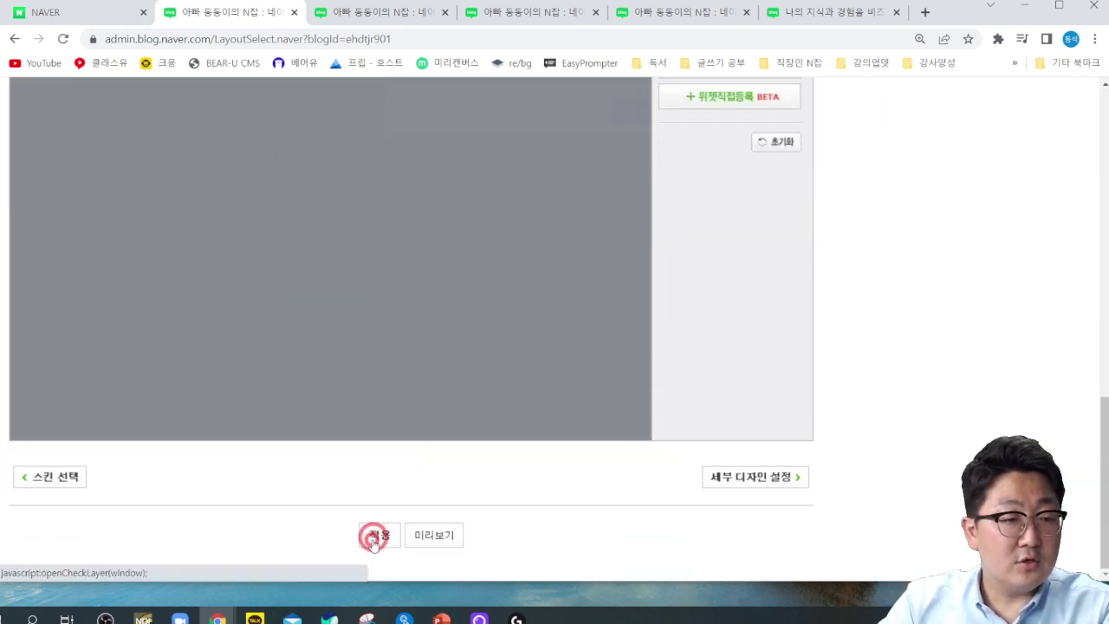
pyautogui.click(616, 128)
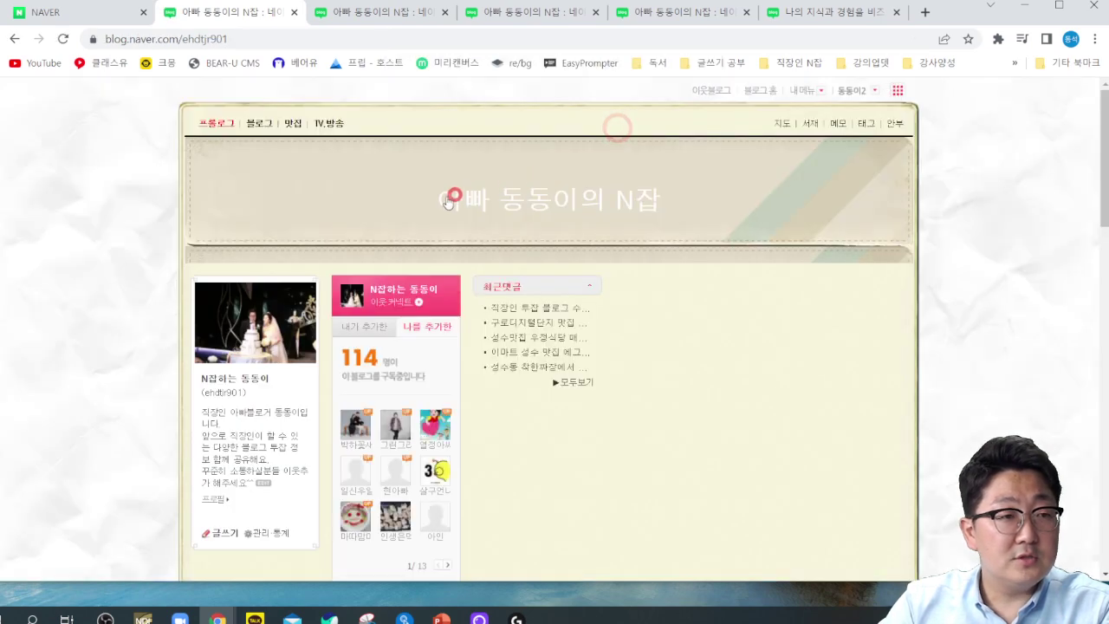
# Open an image post from the 프롤로그 page and check the widgets shown above it.
pyautogui.scroll(-5, 236, 400)
pyautogui.click(261, 341)
pyautogui.scroll(10, 433, 354)
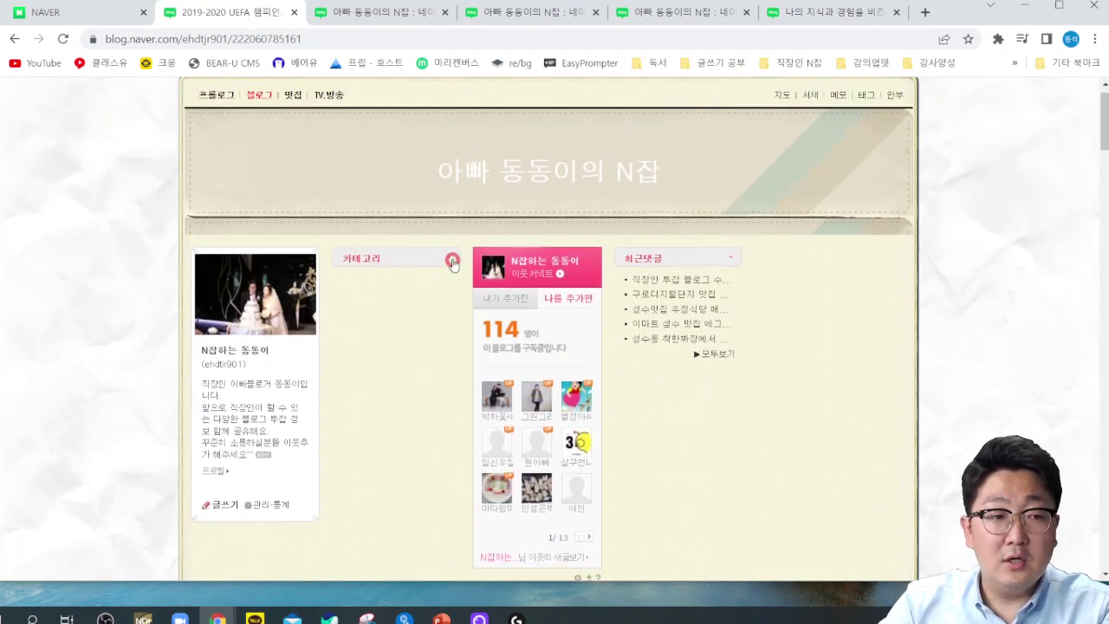
# Expand and collapse the 카테고리 widget above the post, leave it expanded, and review its category list.
pyautogui.click(452, 260)
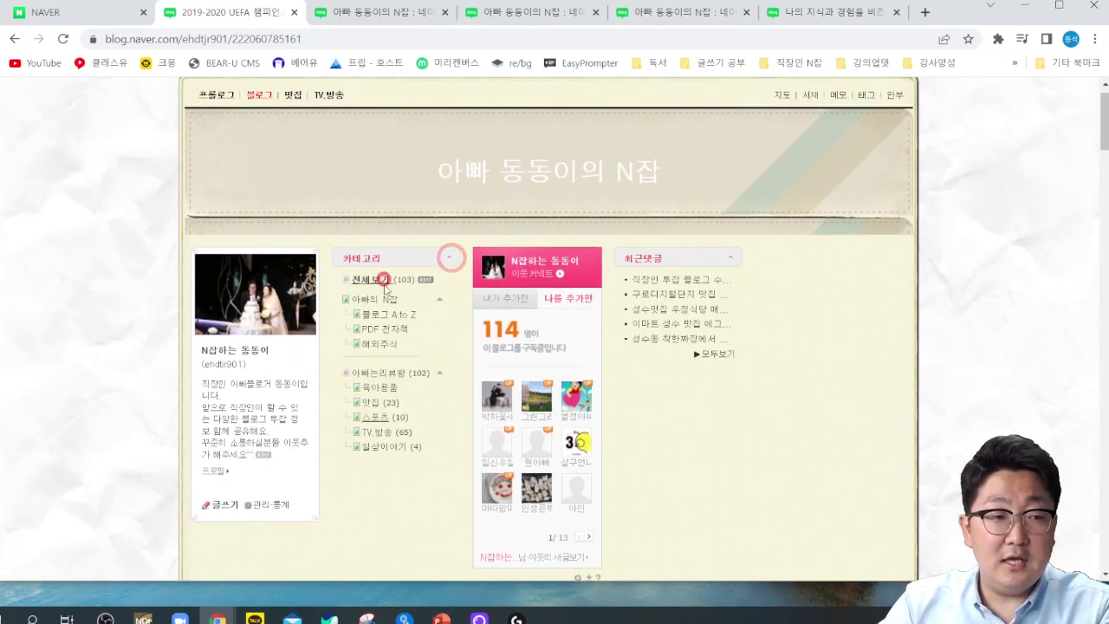
pyautogui.click(449, 257)
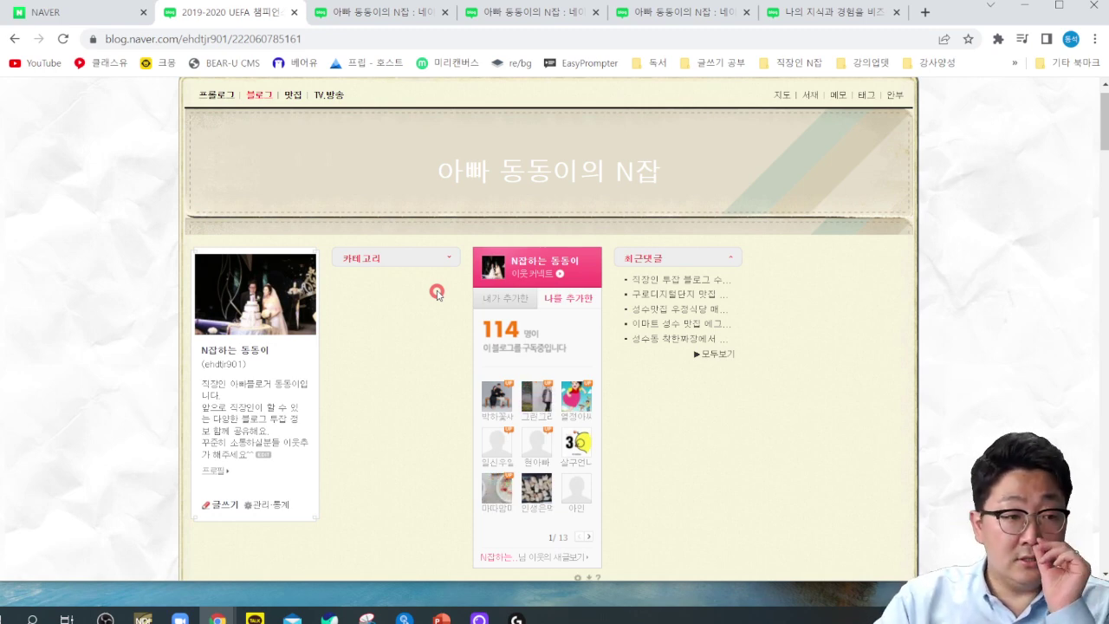
pyautogui.click(433, 267)
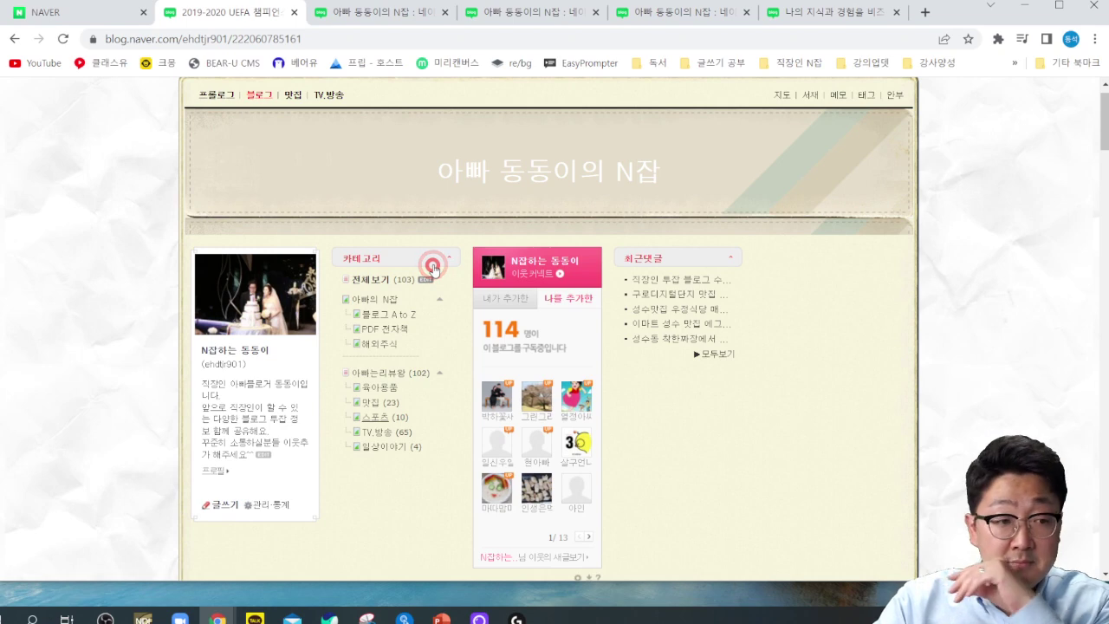
pyautogui.click(447, 268)
pyautogui.click(448, 268)
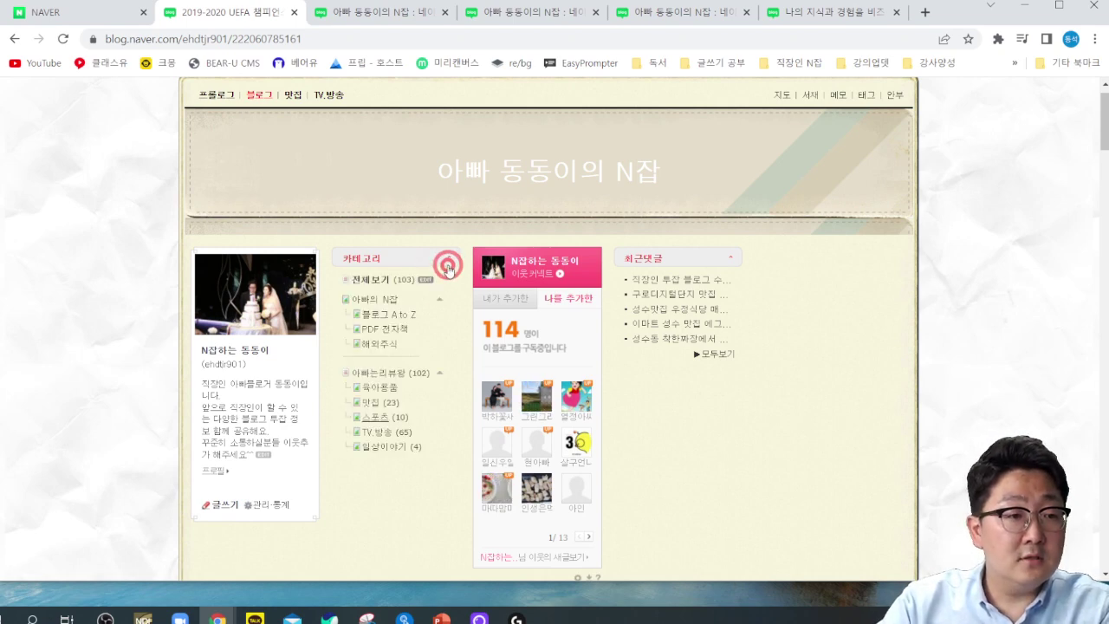
pyautogui.scroll(-1, 390, 303)
pyautogui.click(397, 305)
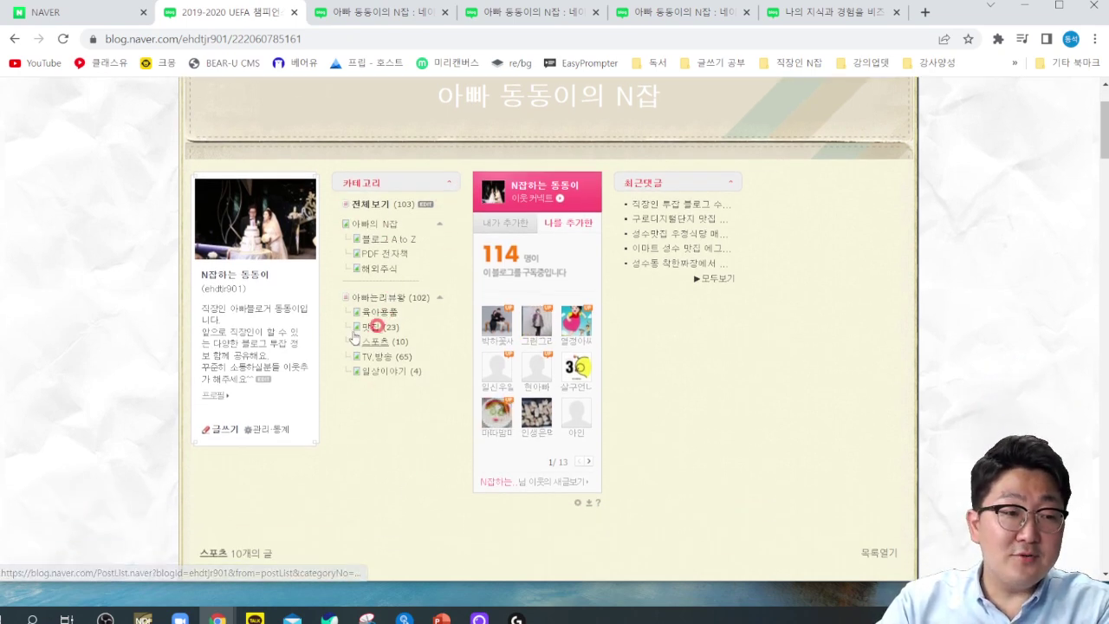
pyautogui.click(324, 174)
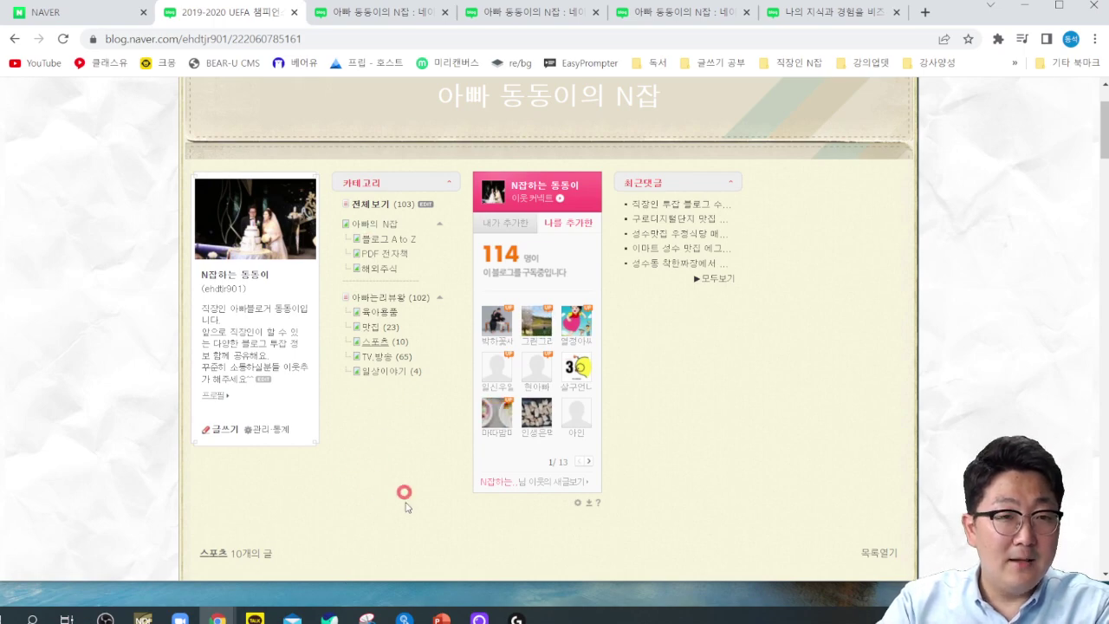
# Switch to the other blog's browser tab and open the first featured post on its front page.
pyautogui.click(822, 12)
pyautogui.scroll(-5, 583, 252)
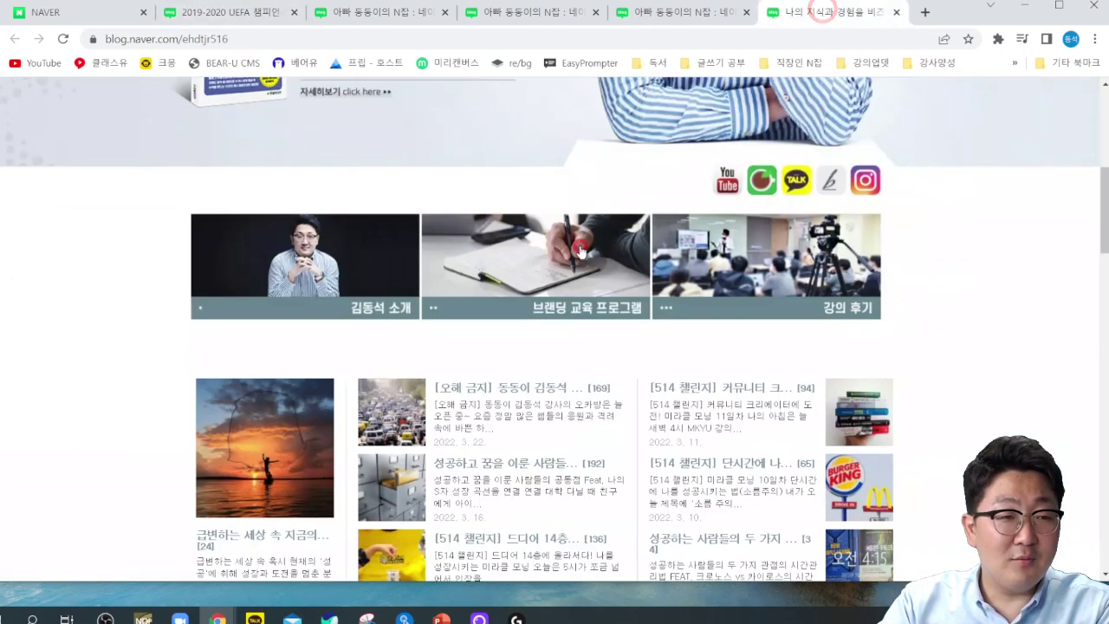
pyautogui.scroll(-3, 583, 252)
pyautogui.click(274, 143)
# Examine the profile, category, neighbor and counter widgets placed below the post.
pyautogui.scroll(-2, 520, 240)
pyautogui.scroll(3, 807, 189)
pyautogui.scroll(2, 555, 330)
pyautogui.scroll(-20, 555, 330)
pyautogui.scroll(-5, 555, 330)
pyautogui.scroll(7, 554, 330)
pyautogui.scroll(-2, 555, 330)
pyautogui.scroll(-3, 268, 185)
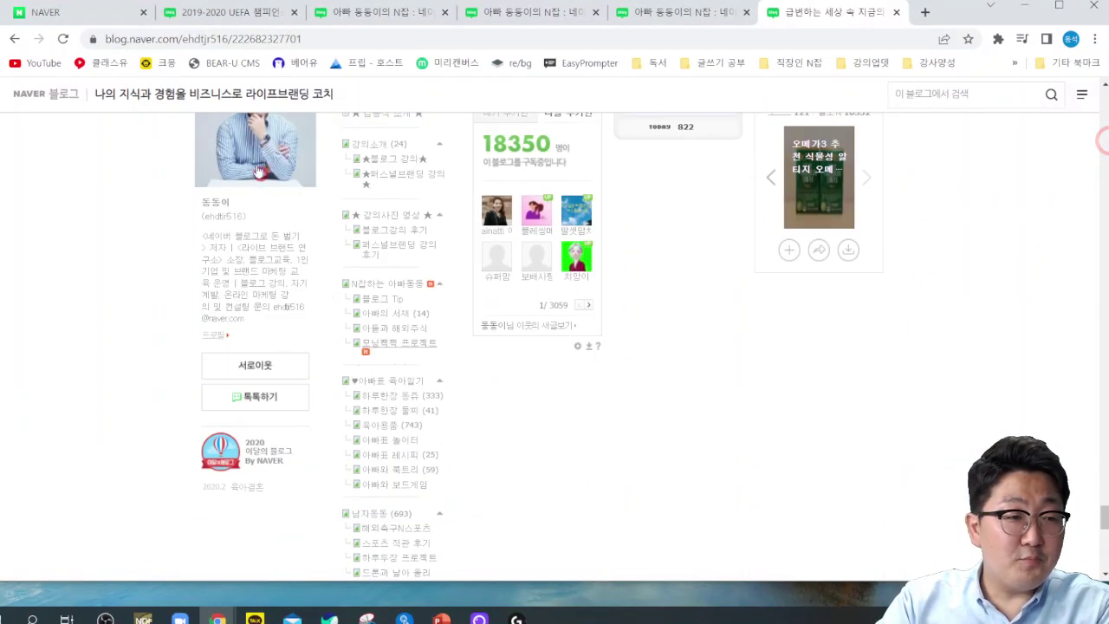
pyautogui.scroll(-4, 390, 217)
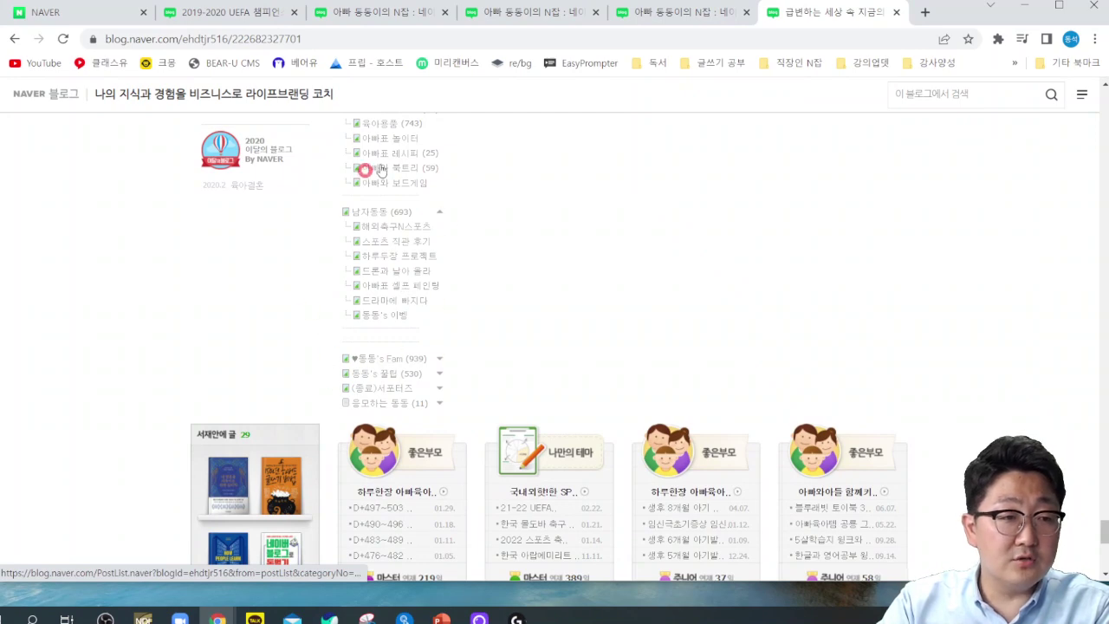
pyautogui.scroll(2, 416, 243)
pyautogui.scroll(4, 386, 353)
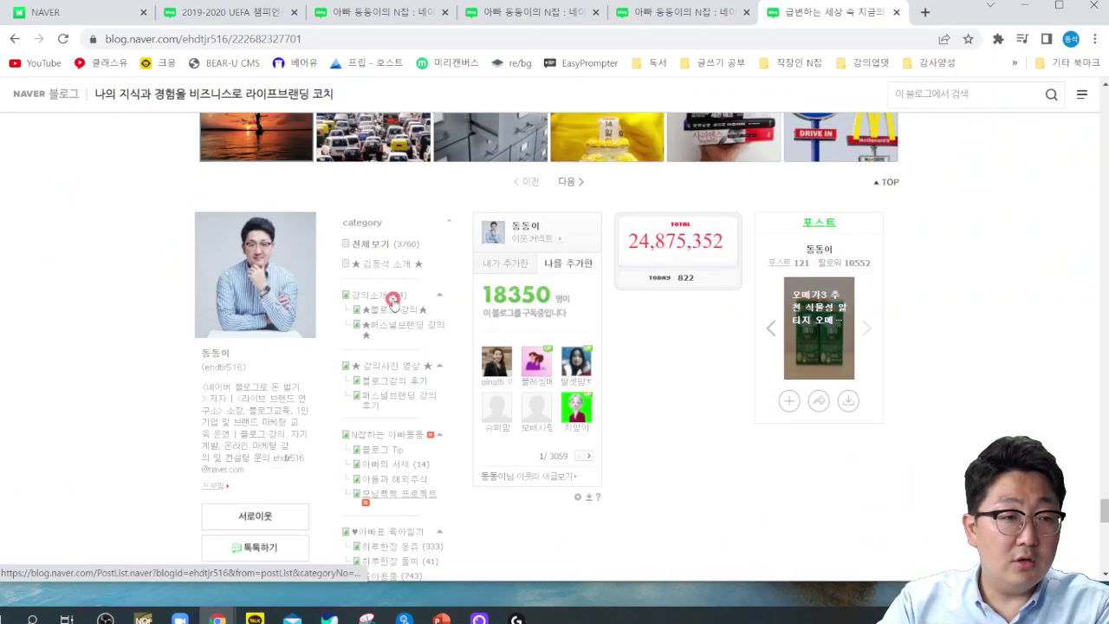
# Collapse the category widget below the post, expand it again, and look through its full list.
pyautogui.click(450, 223)
pyautogui.click(448, 224)
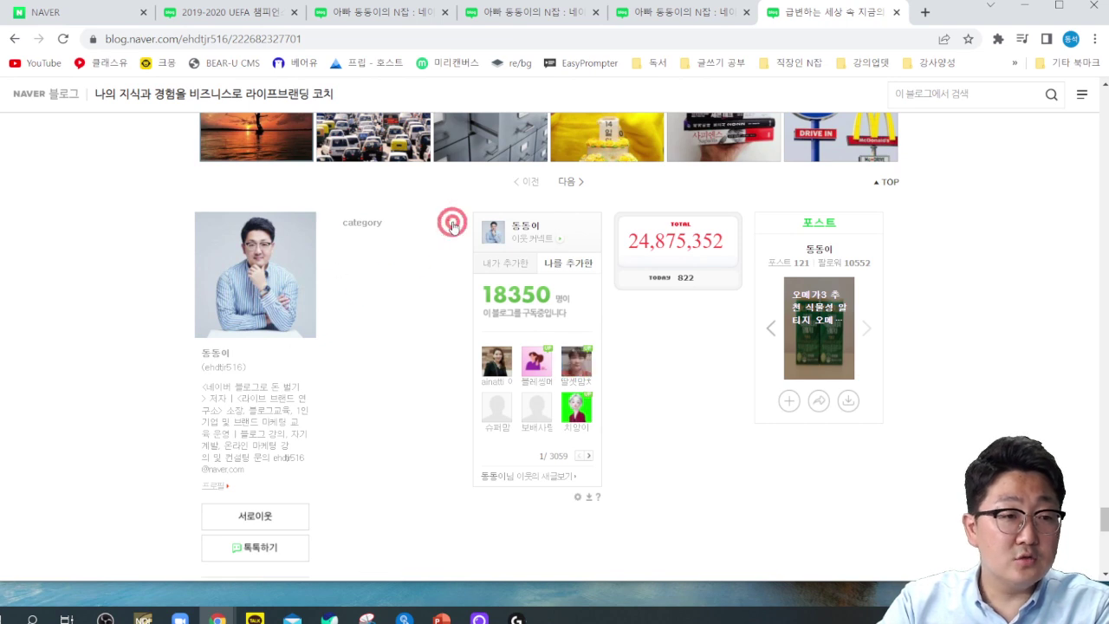
pyautogui.scroll(-2, 338, 302)
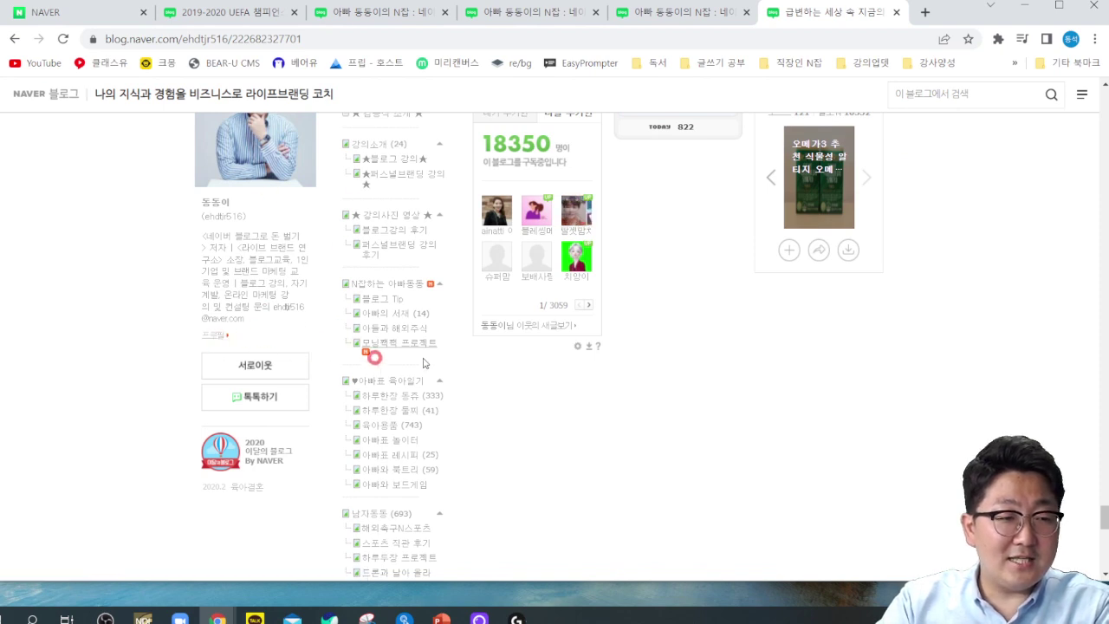
pyautogui.scroll(-3, 520, 358)
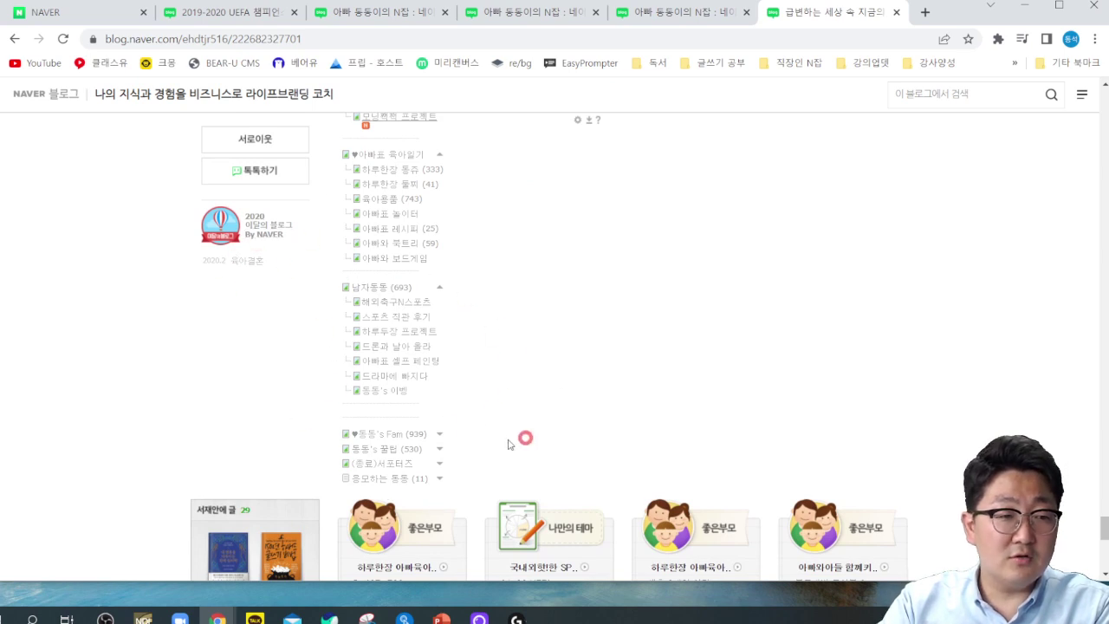
# Collapse the 남자동동, 아빠표 육아일기 and N잡하는 아빠동동 groups in the category list.
pyautogui.click(444, 289)
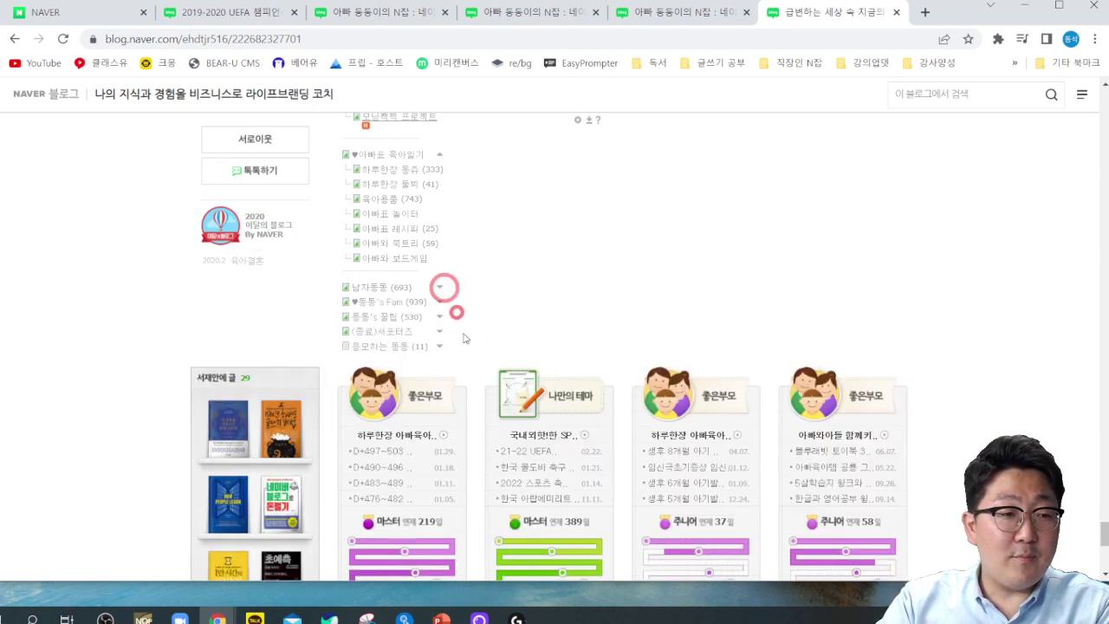
pyautogui.scroll(1, 460, 312)
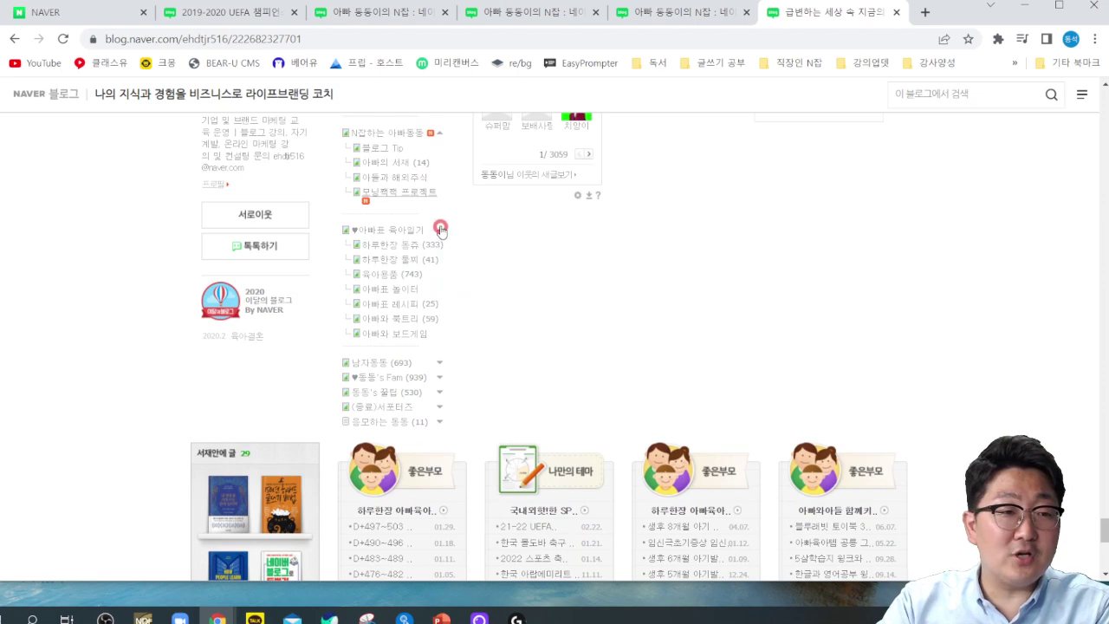
pyautogui.click(440, 229)
pyautogui.scroll(2, 426, 328)
pyautogui.click(438, 291)
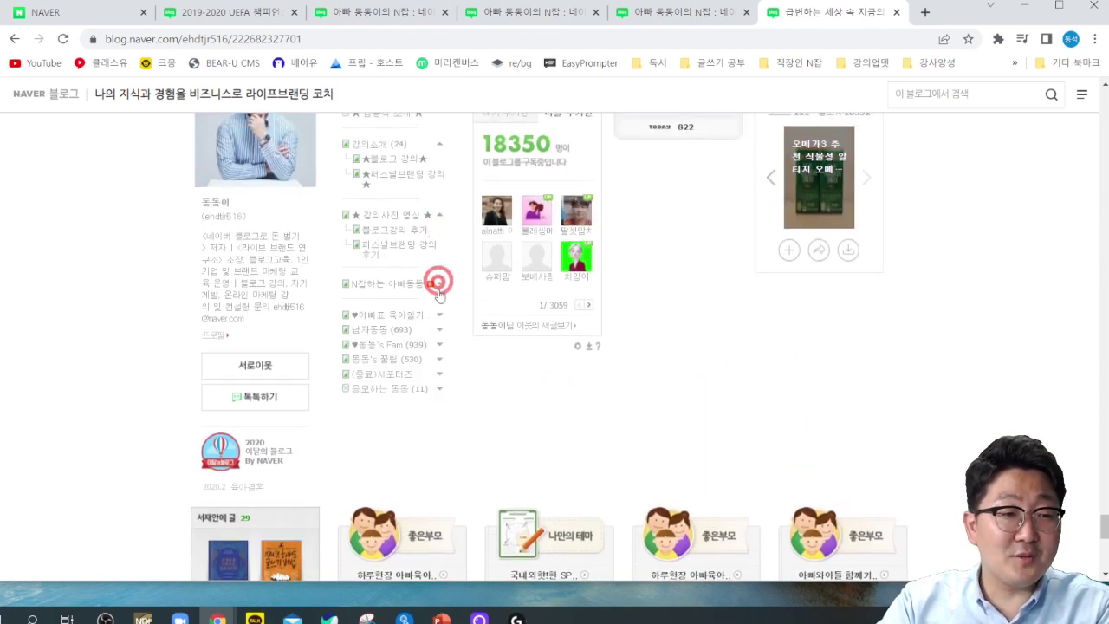
pyautogui.scroll(2, 407, 330)
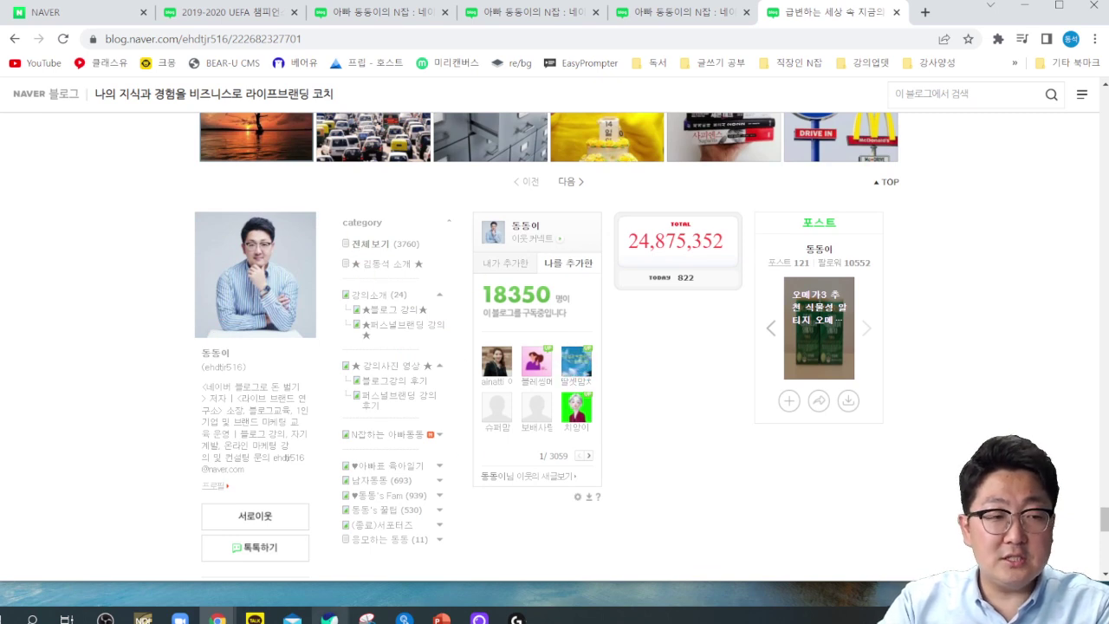
# Point out the shortened category list, and fold the whole category widget and unfold it again.
pyautogui.click(458, 325)
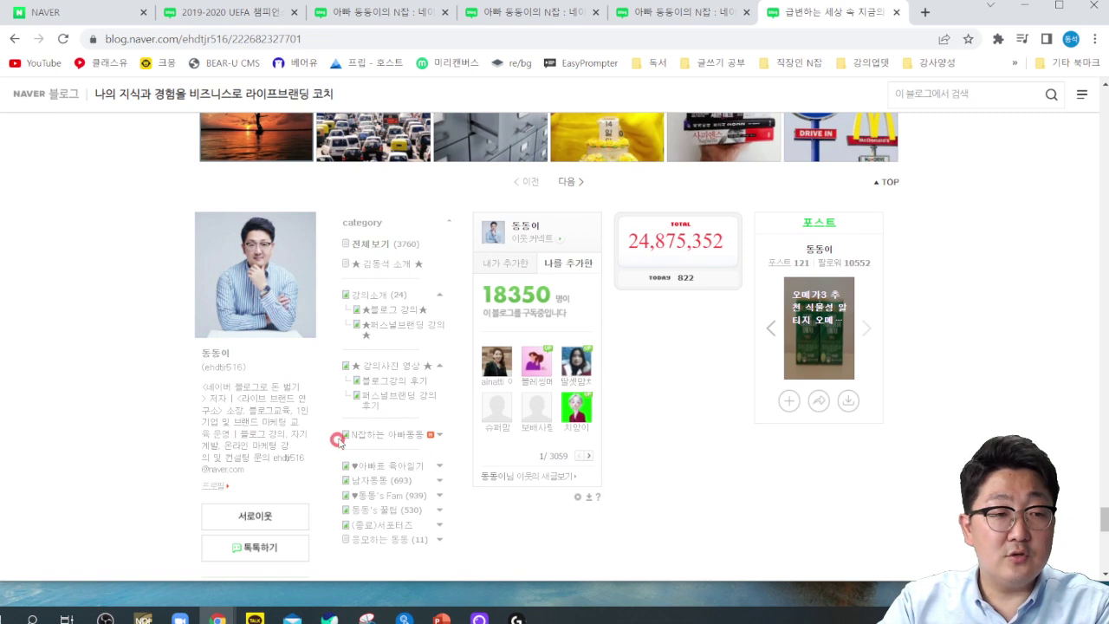
pyautogui.click(442, 227)
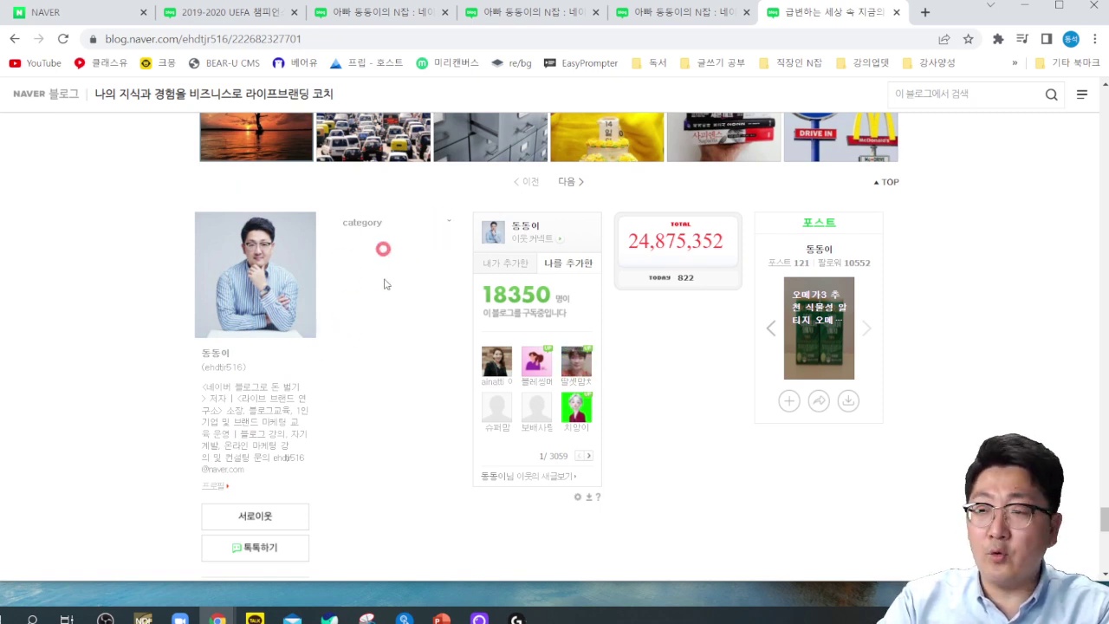
pyautogui.click(449, 223)
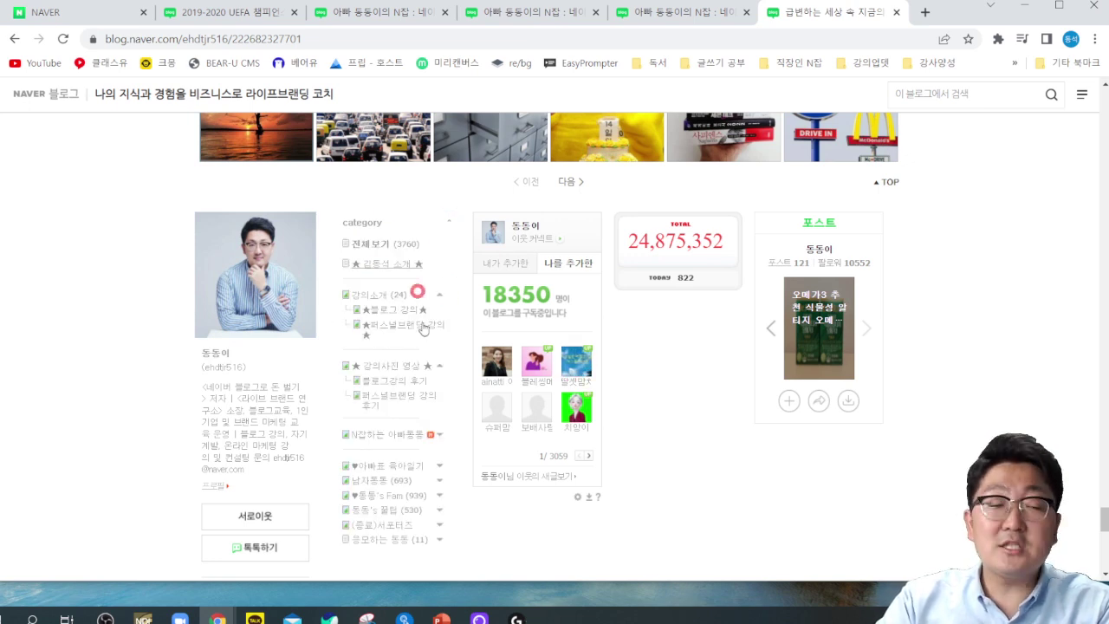
# Return to the first blog's tab, enter its management page, and open 레이아웃·위젯 설정.
pyautogui.click(226, 16)
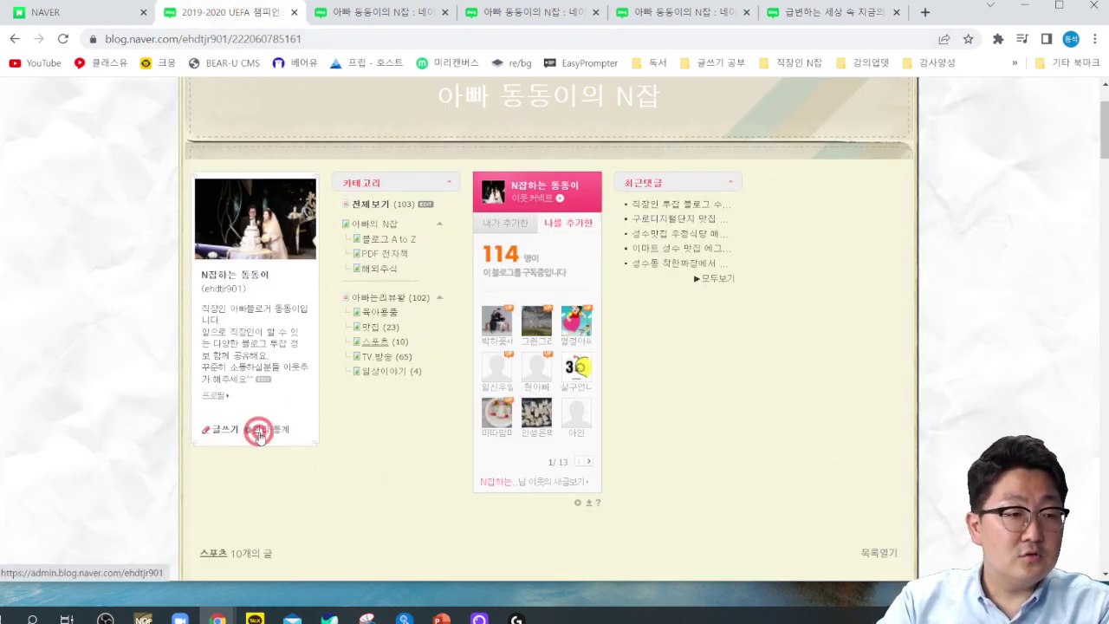
pyautogui.click(259, 430)
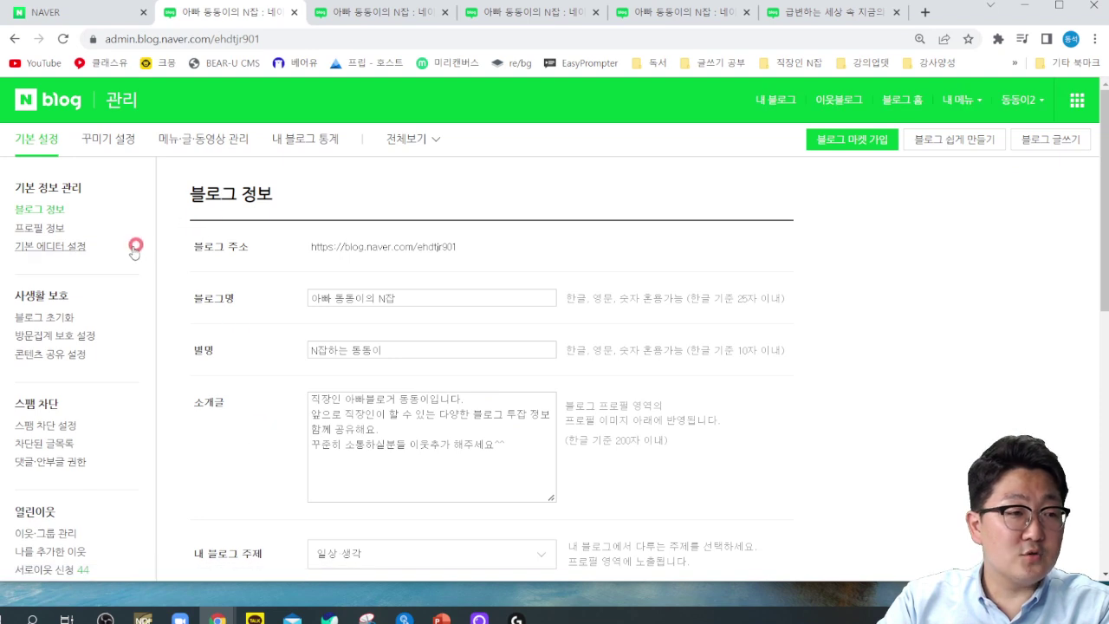
pyautogui.click(216, 140)
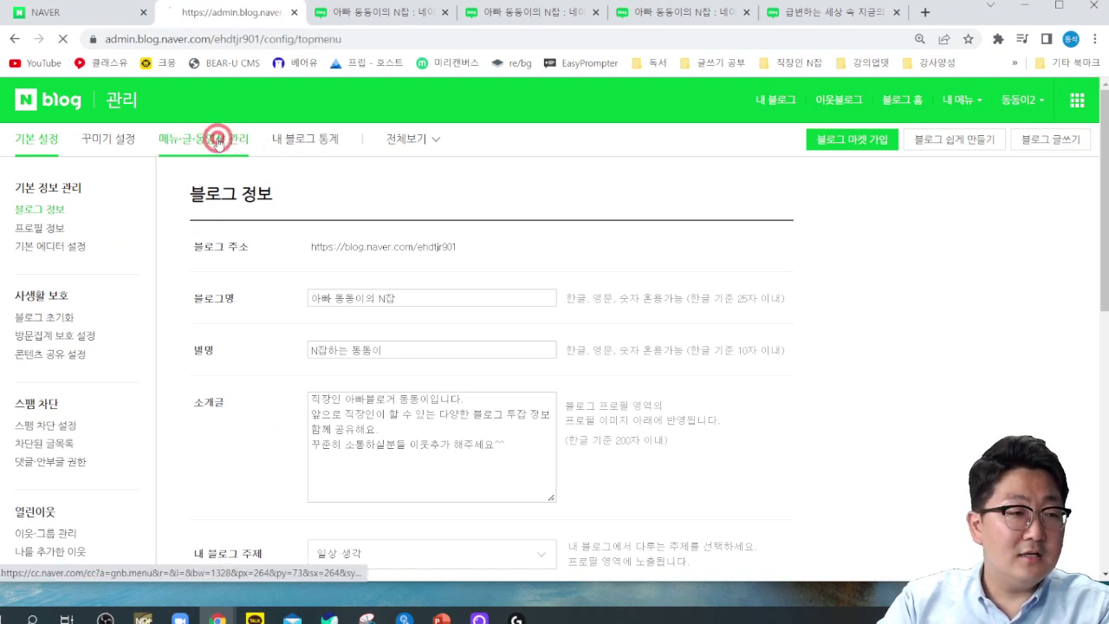
pyautogui.click(126, 140)
pyautogui.click(82, 299)
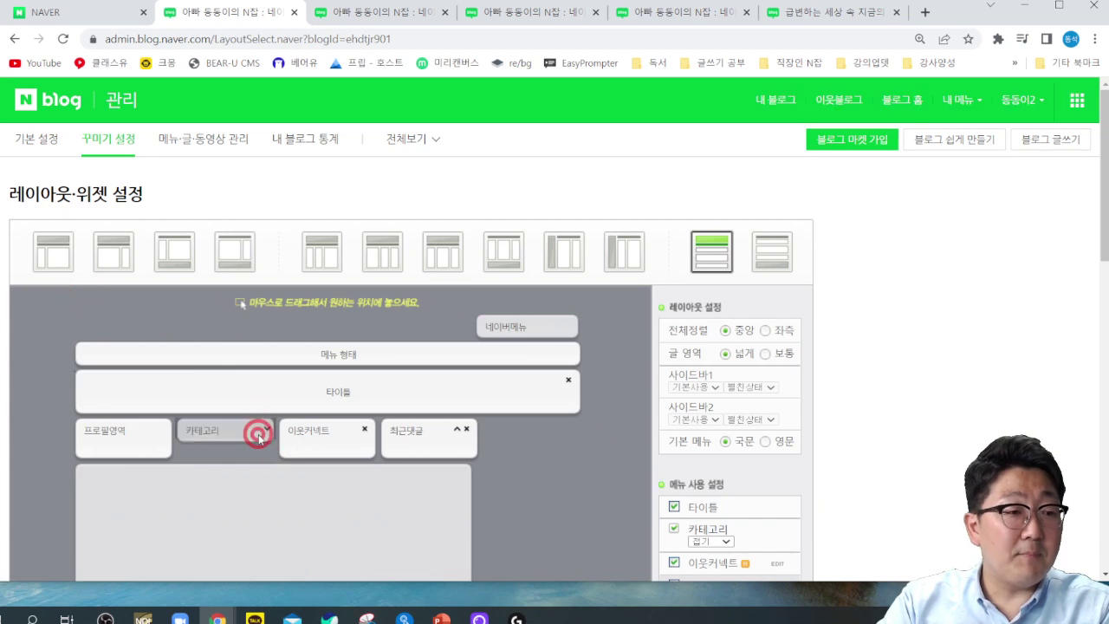
# Apply the current layout and widget settings to the blog and confirm.
pyautogui.scroll(-1, 258, 433)
pyautogui.scroll(-8, 508, 446)
pyautogui.scroll(-3, 572, 451)
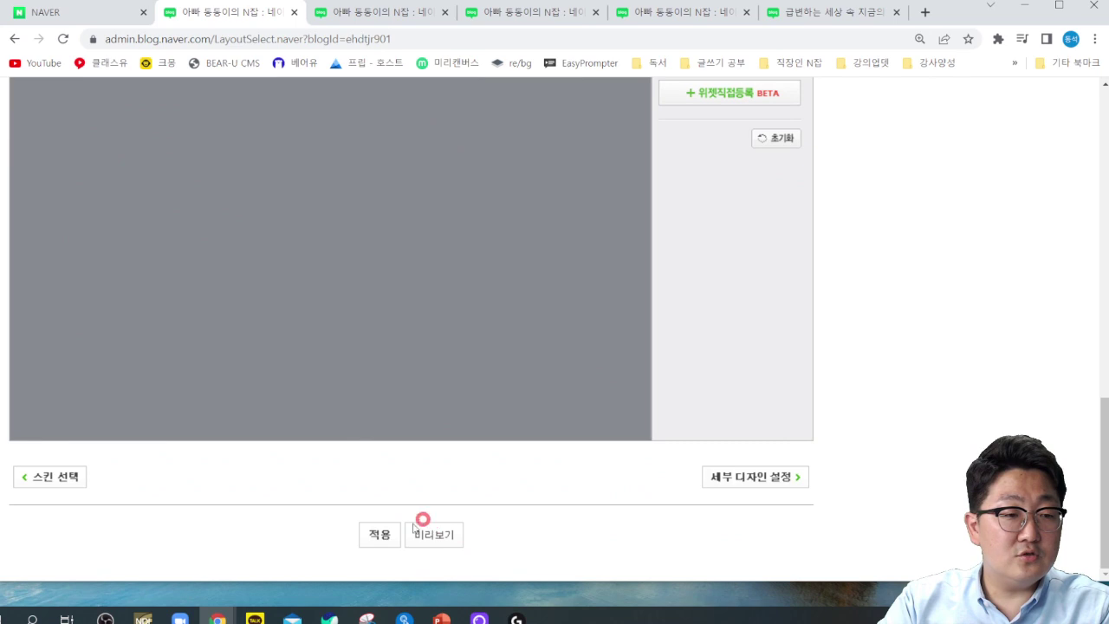
pyautogui.click(368, 534)
pyautogui.click(632, 124)
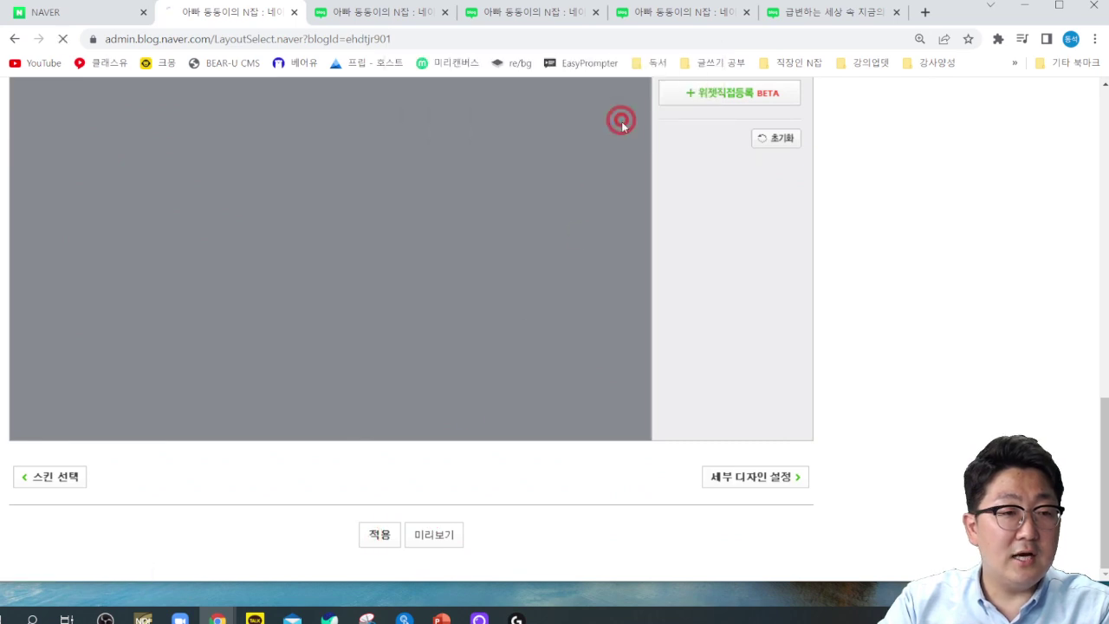
# Go from the 프롤로그 page back to blog management and open the 상단메뉴 설정 page.
pyautogui.scroll(-3, 428, 247)
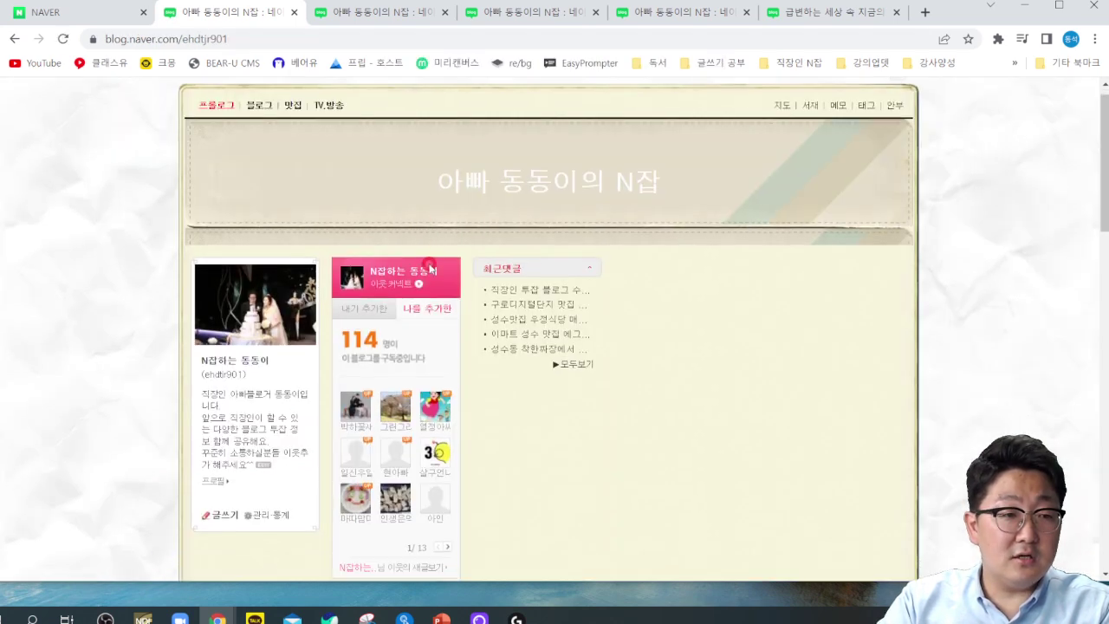
pyautogui.click(257, 308)
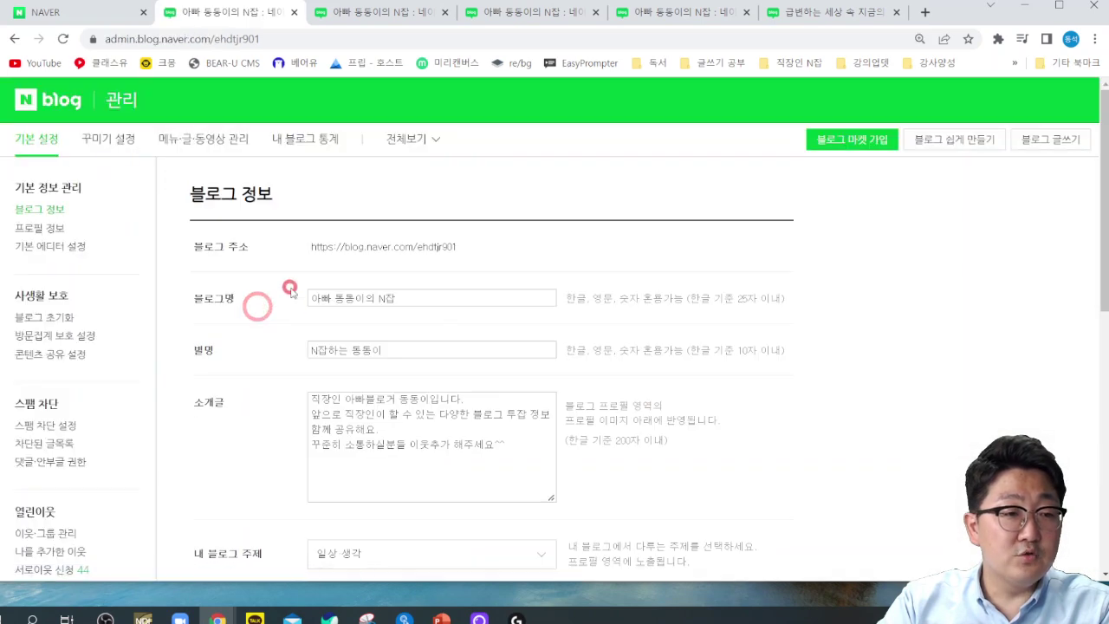
pyautogui.click(206, 145)
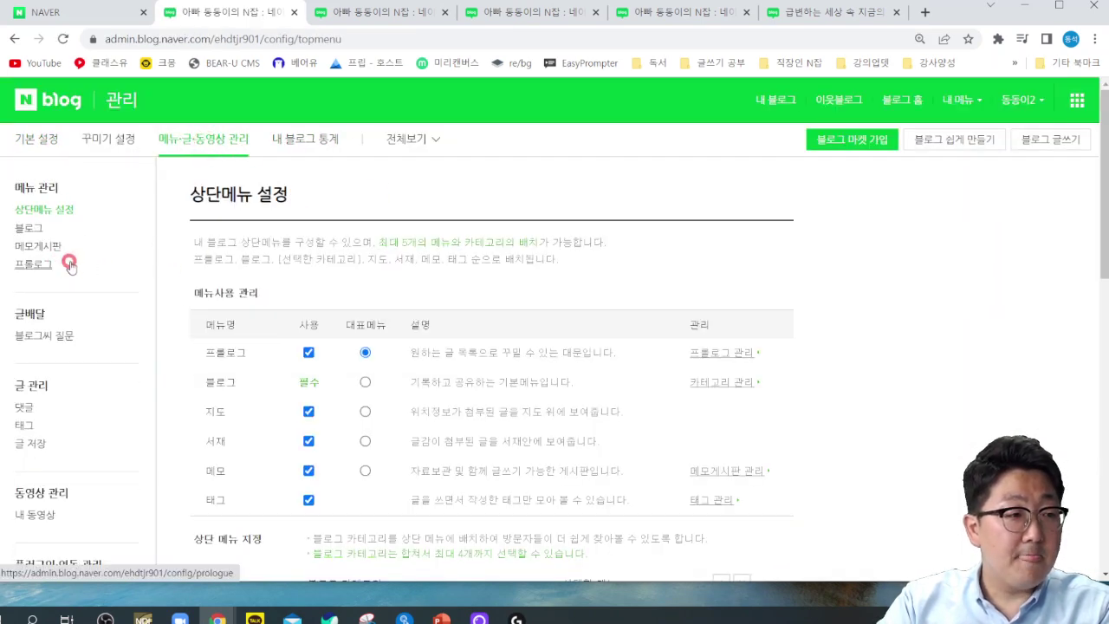
# Look over the categories under 상단 메뉴 지정, and open the 블로그 settings page at 카테고리 관리·설정.
pyautogui.scroll(-3, 272, 318)
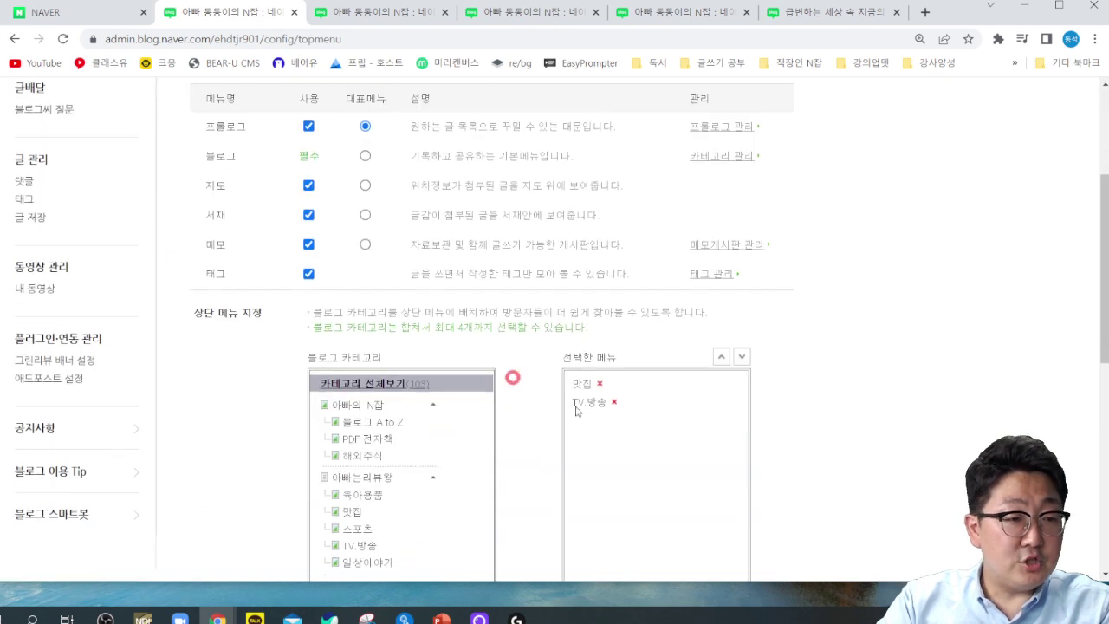
pyautogui.scroll(3, 137, 280)
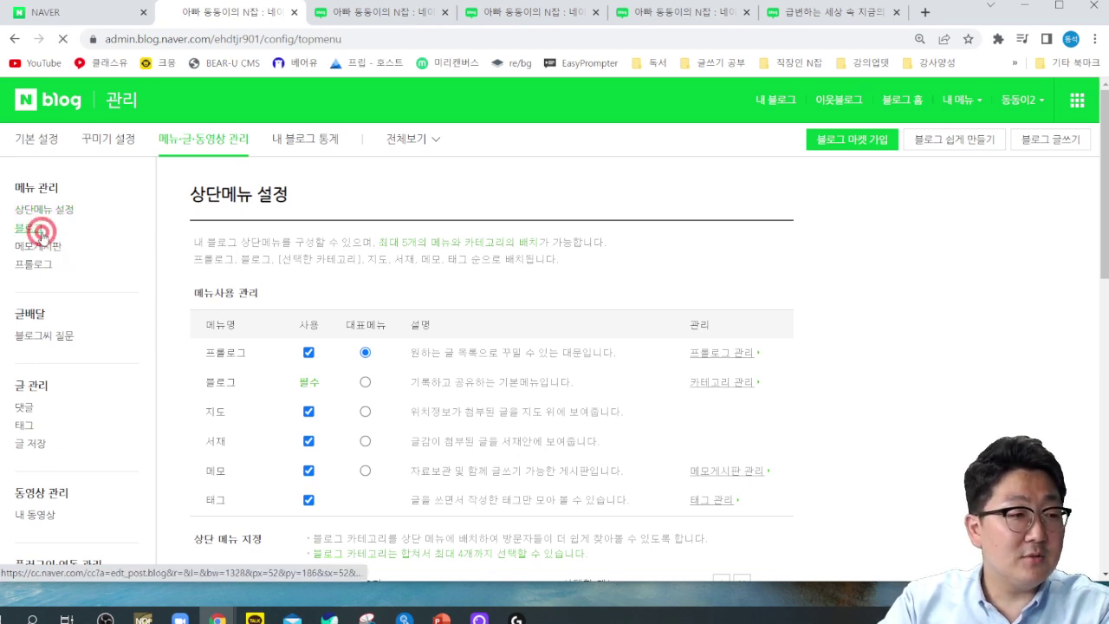
pyautogui.click(41, 231)
pyautogui.scroll(-1, 381, 384)
pyautogui.scroll(-1, 368, 373)
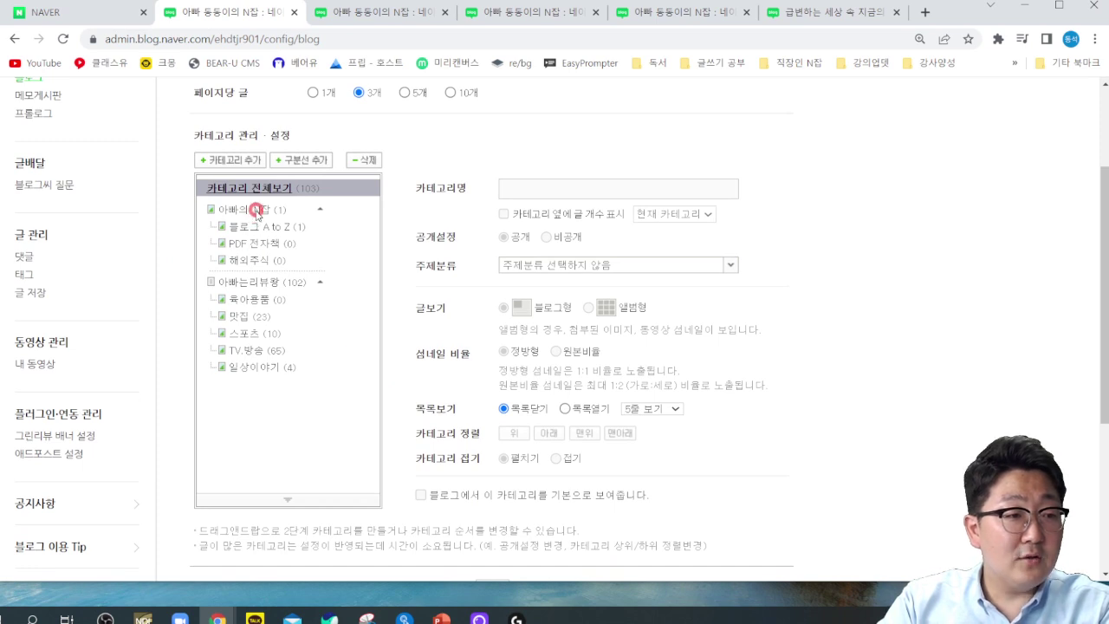
# Set 카테고리 접기 to 접기 for the 아빠는리뷰왕 category and save the category settings.
pyautogui.click(256, 212)
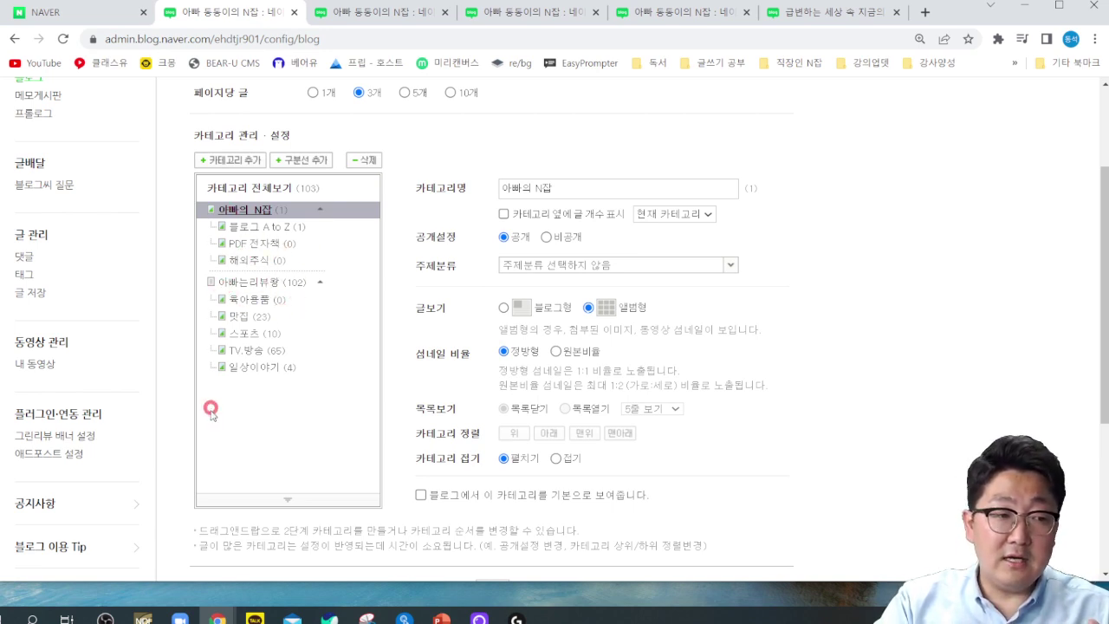
pyautogui.click(322, 292)
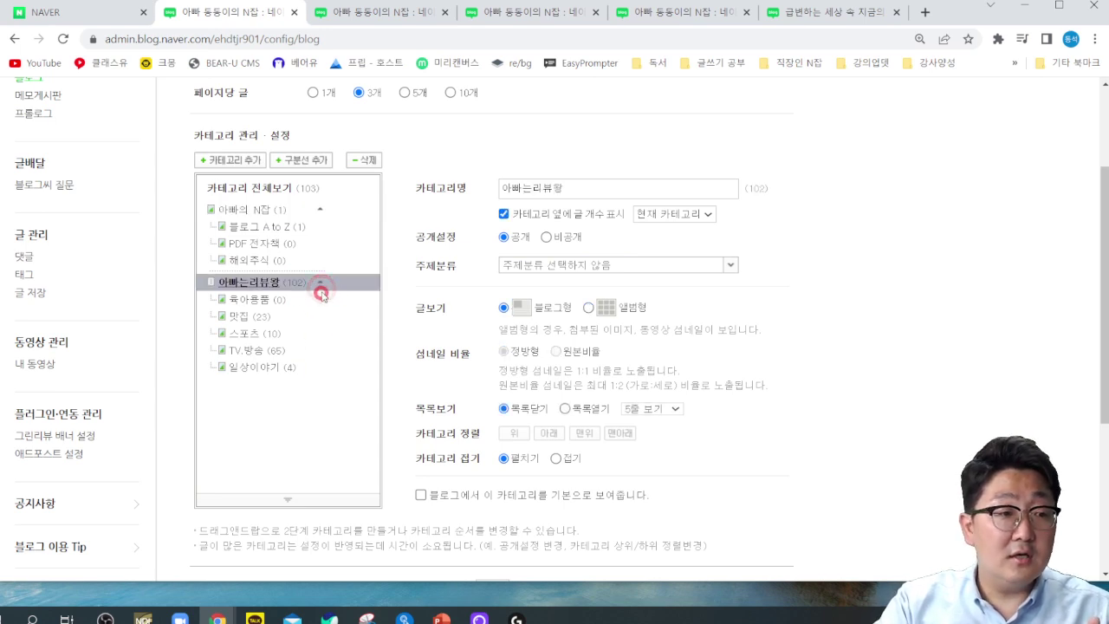
pyautogui.click(320, 283)
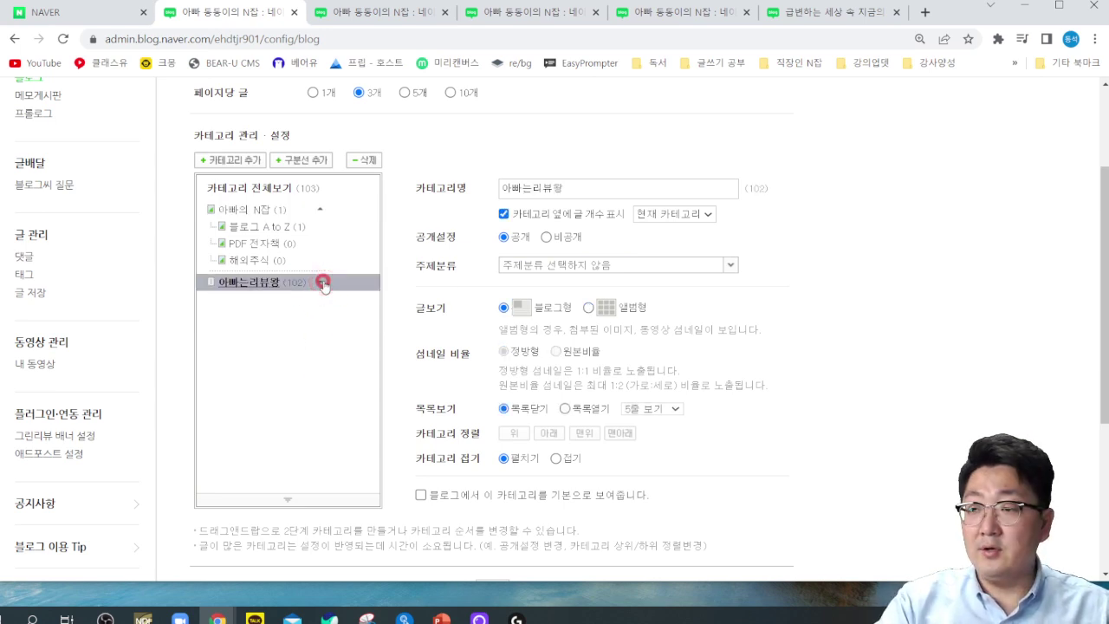
pyautogui.doubleClick(260, 284)
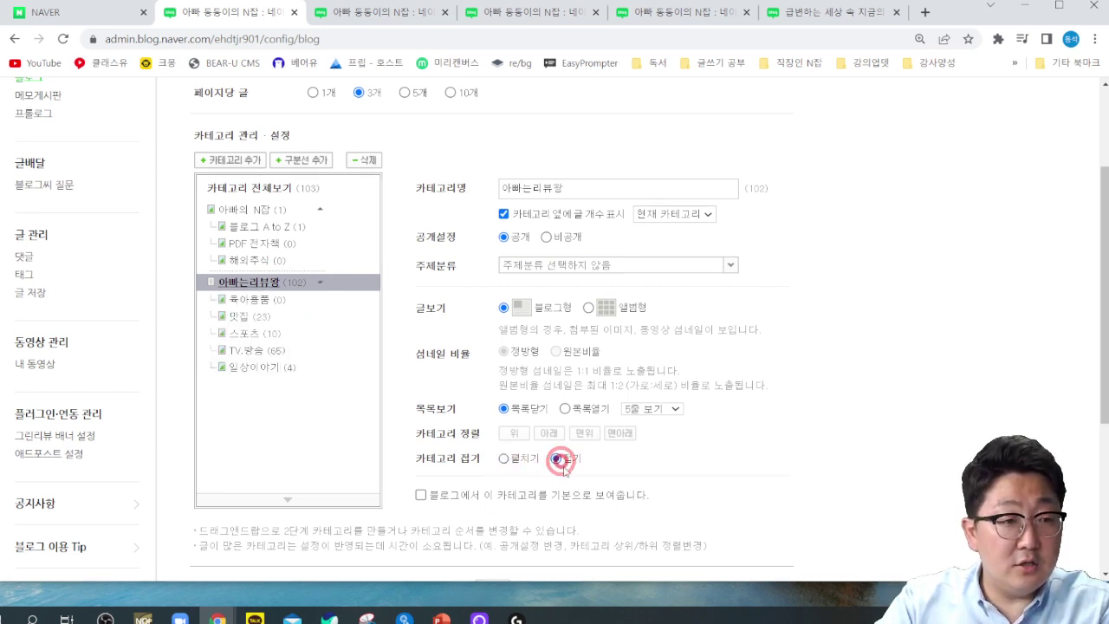
pyautogui.scroll(-2, 547, 425)
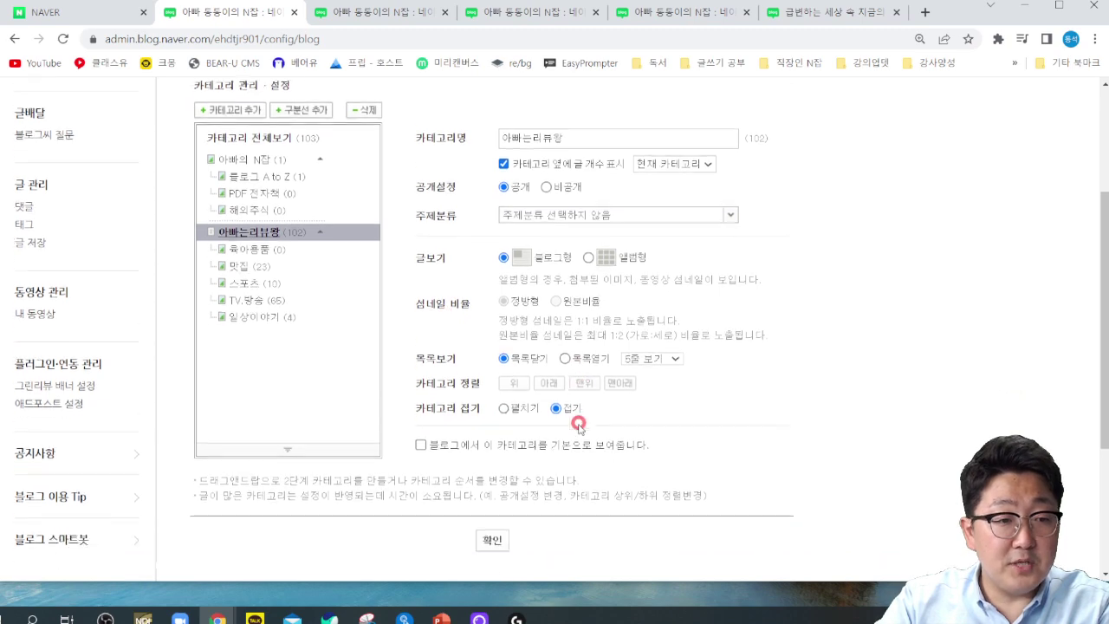
pyautogui.click(492, 442)
pyautogui.click(545, 353)
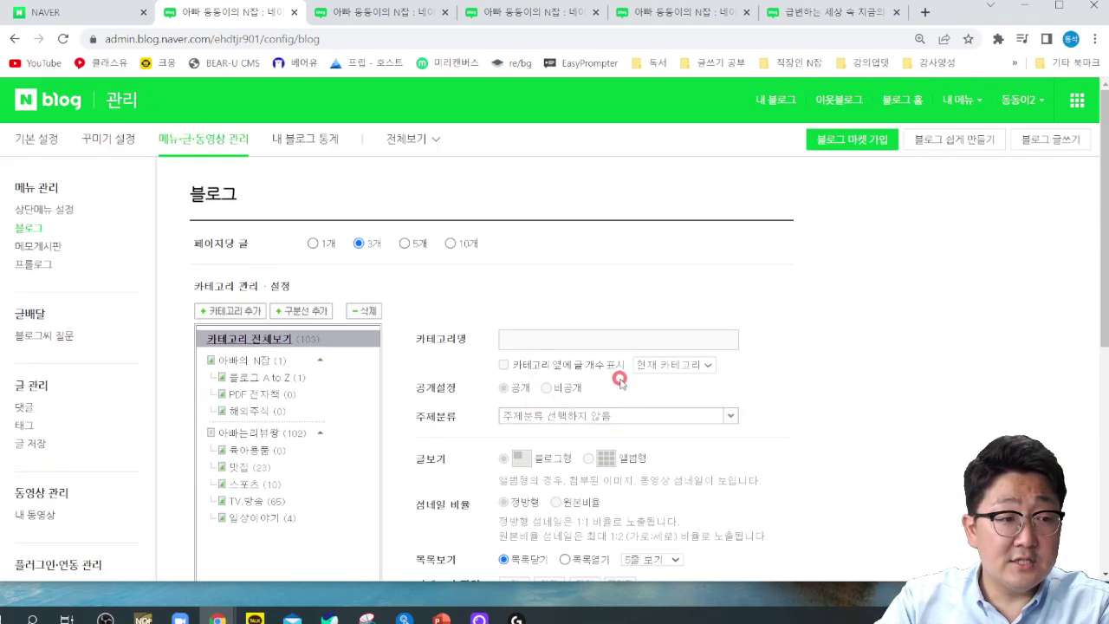
# Go to 내 블로그, open the 2019-2020 UEFA 챔피언스리그 post from the 프롤로그 page, and view its 카테고리 widget.
pyautogui.click(758, 115)
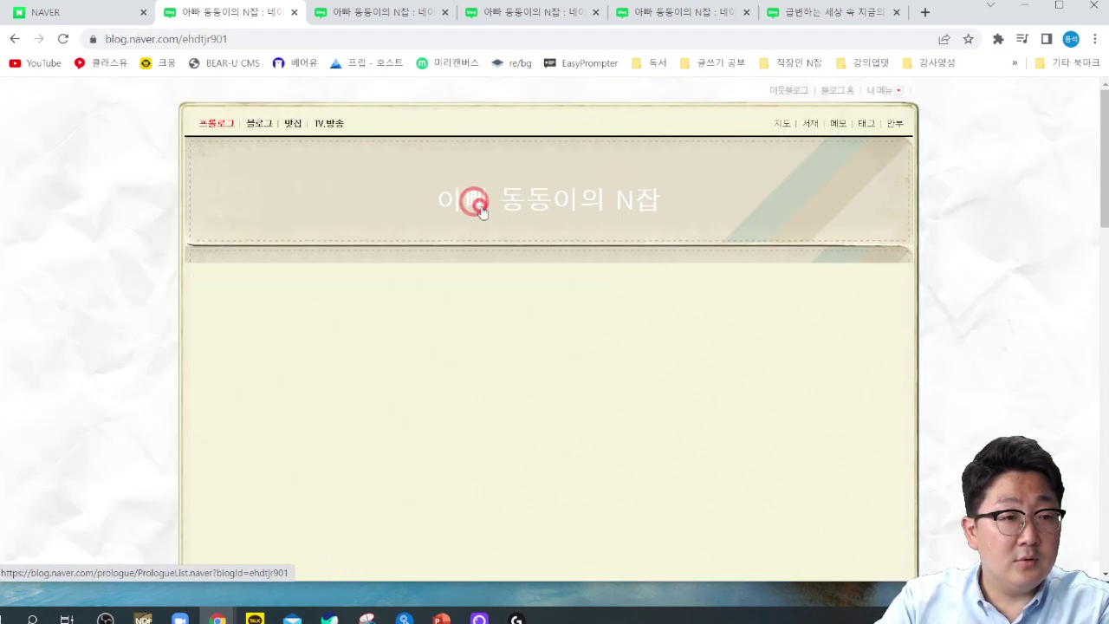
pyautogui.scroll(-3, 475, 203)
pyautogui.click(289, 403)
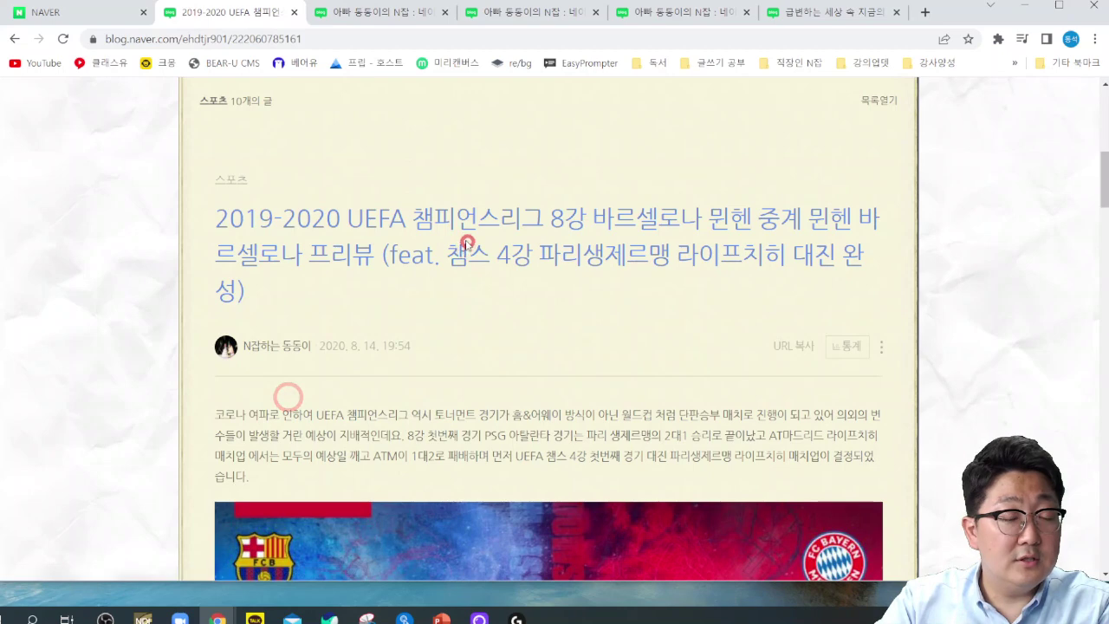
pyautogui.scroll(5, 417, 316)
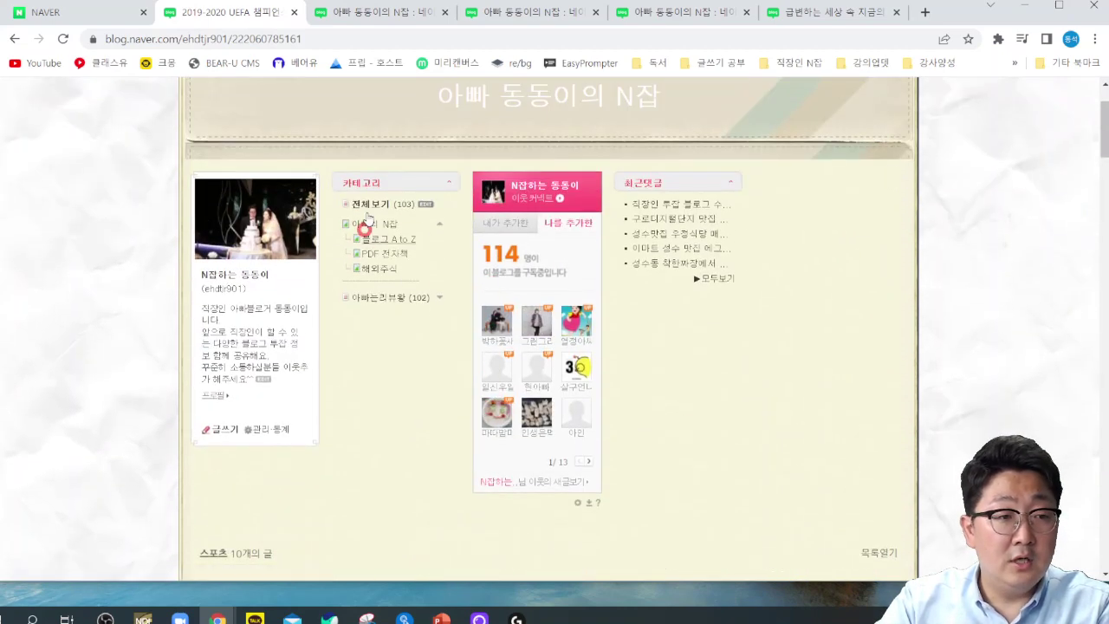
# Unfold the 아빠는리뷰왕 category in the 카테고리 widget and fold it again.
pyautogui.click(443, 301)
pyautogui.click(440, 300)
pyautogui.scroll(1, 442, 260)
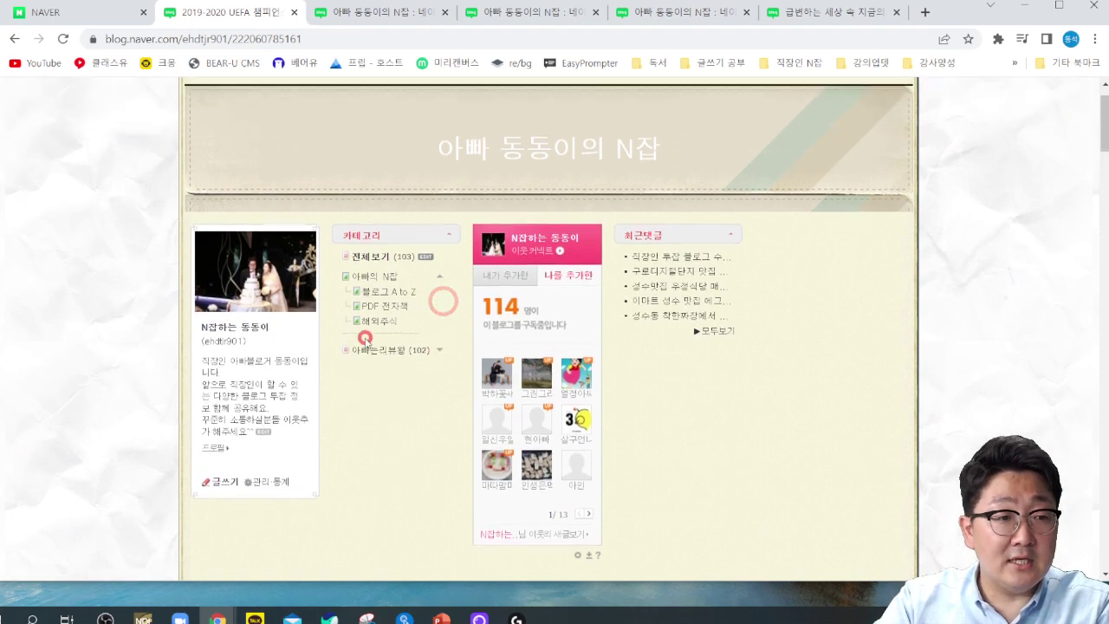
# Return to the 프롤로그 page, reopen the UEFA 챔피언스리그 post, and examine its widget area and body text.
pyautogui.click(442, 212)
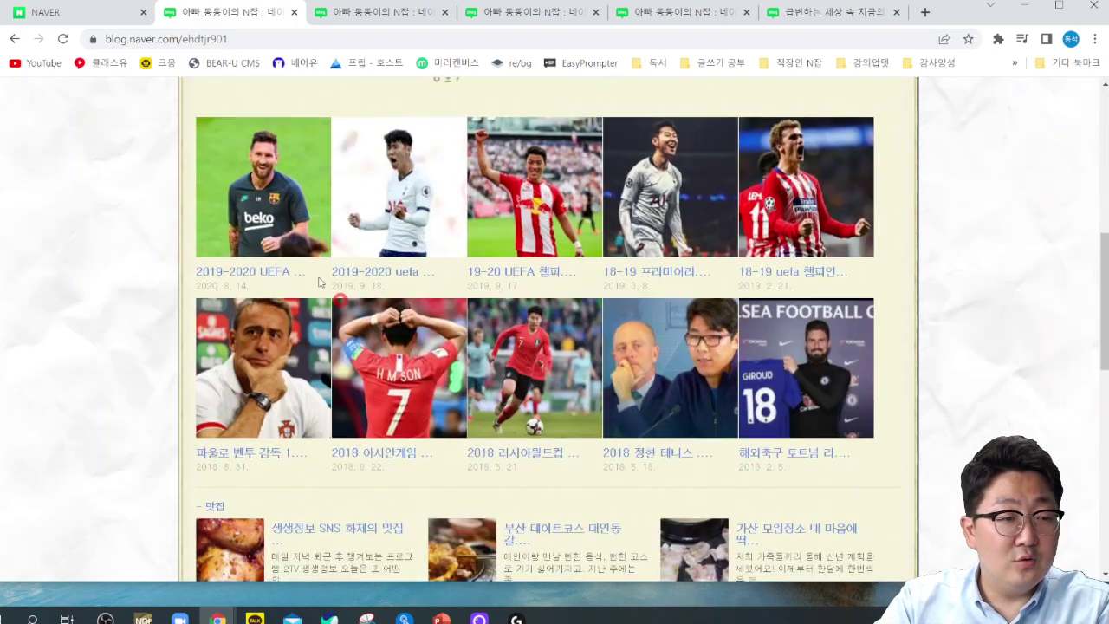
pyautogui.scroll(5, 483, 315)
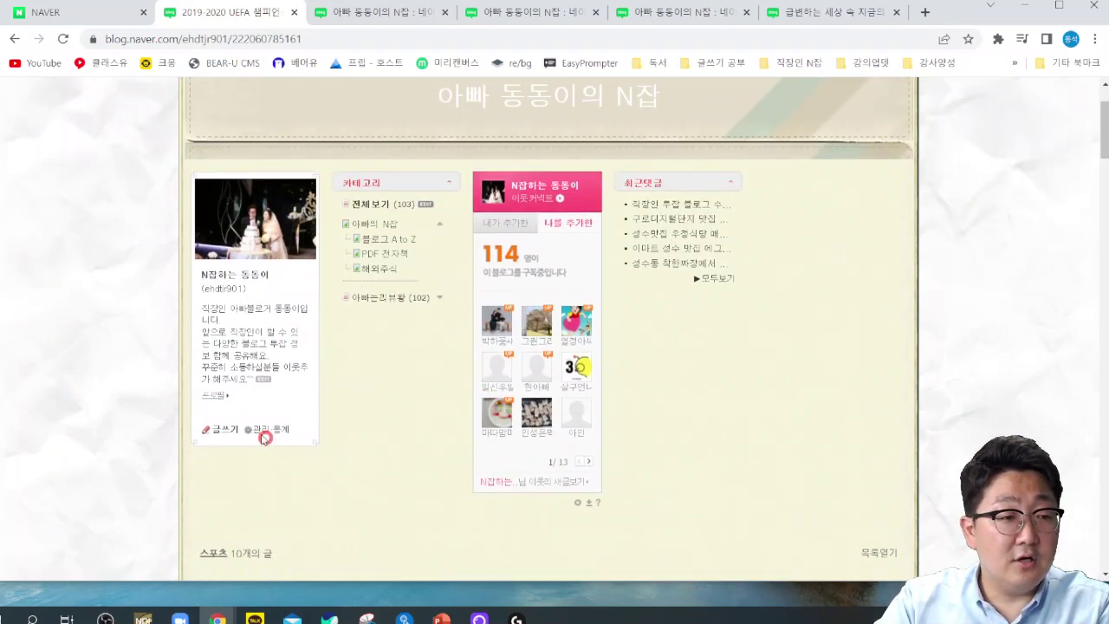
pyautogui.scroll(-1, 381, 247)
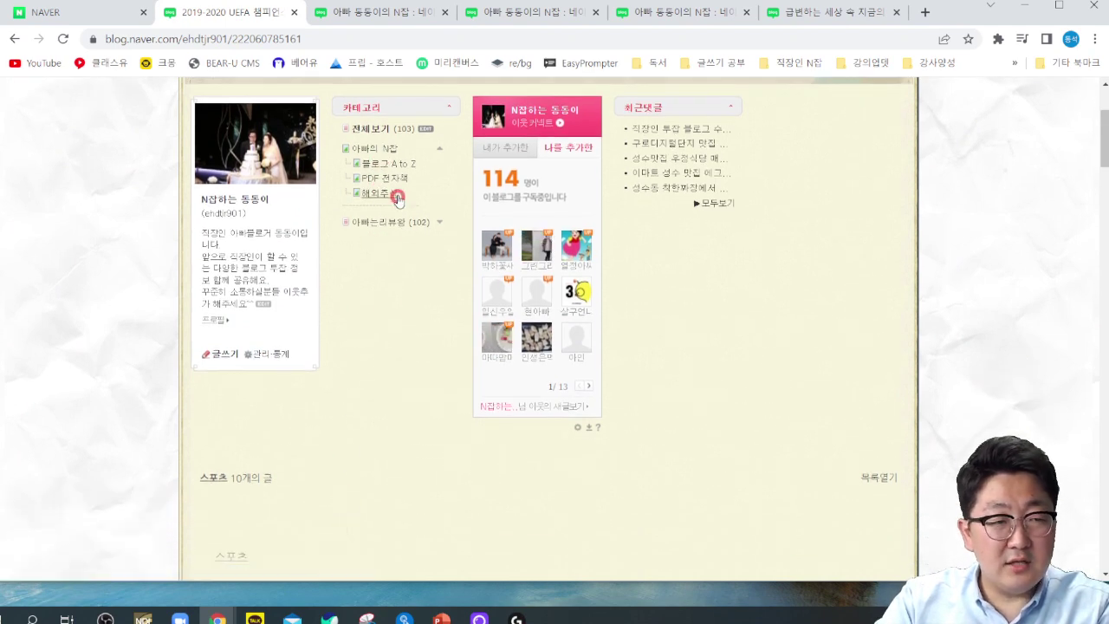
pyautogui.scroll(-3, 377, 488)
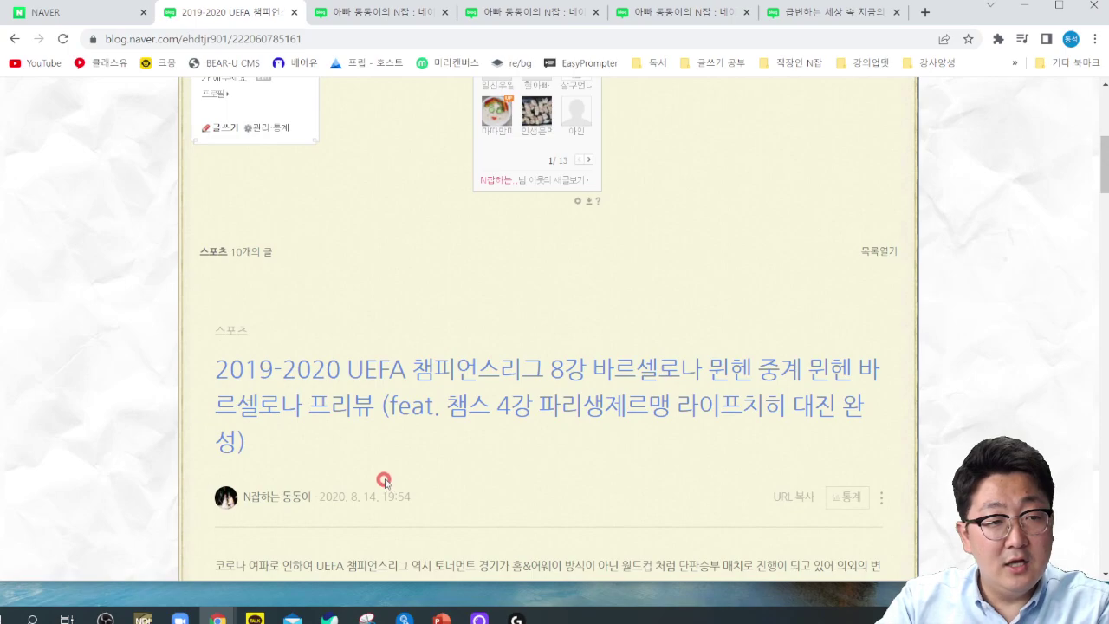
pyautogui.scroll(1, 384, 453)
pyautogui.scroll(-2, 384, 194)
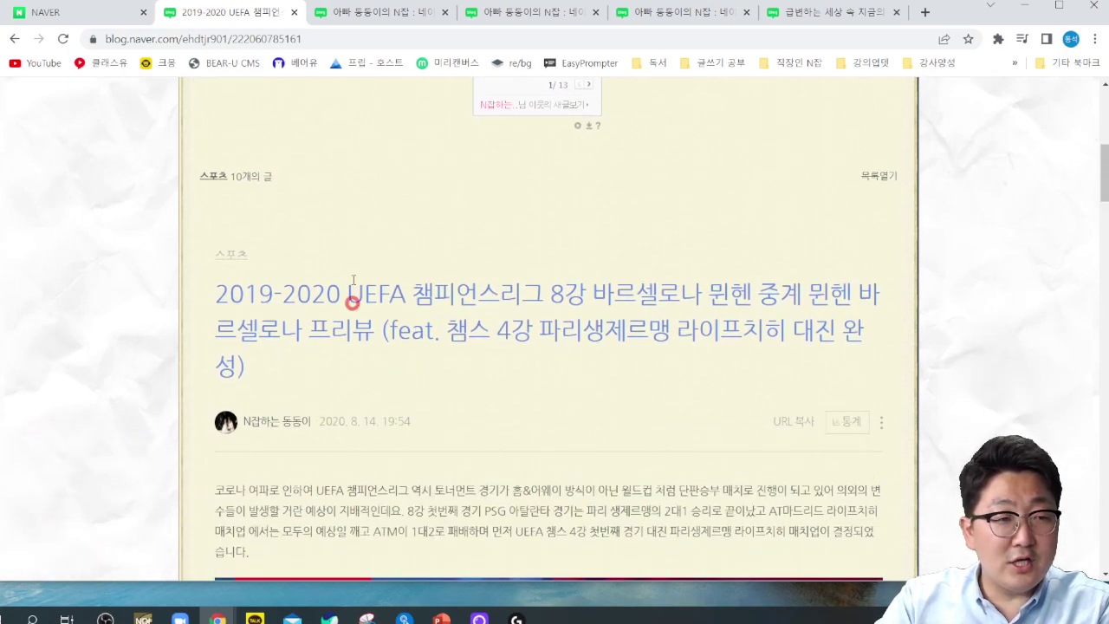
pyautogui.scroll(-10, 463, 397)
pyautogui.scroll(7, 466, 349)
pyautogui.scroll(10, 399, 273)
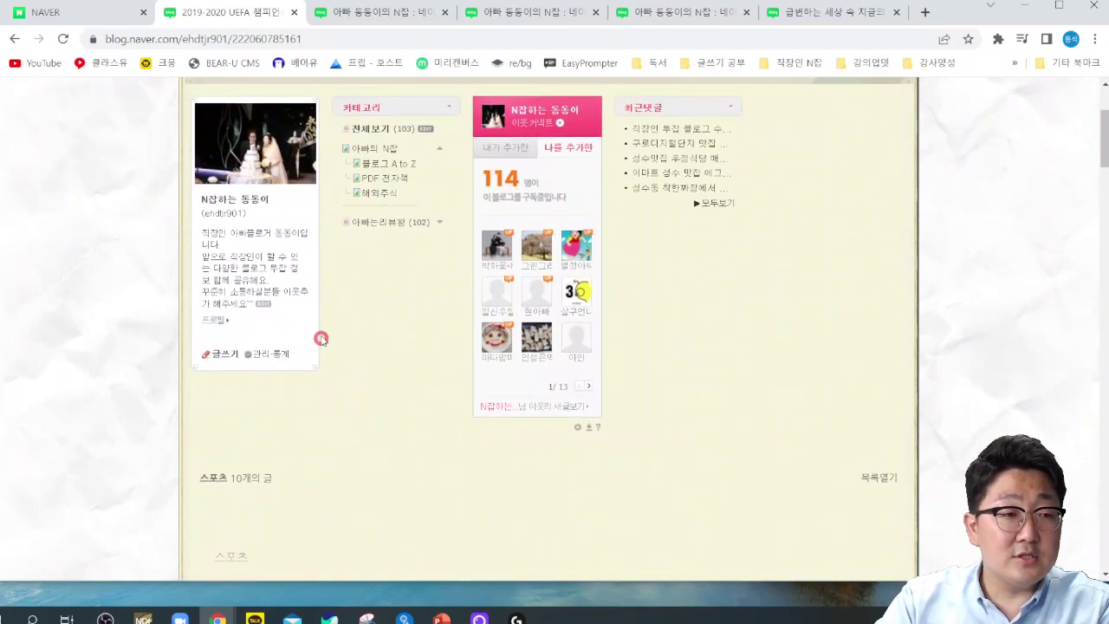
# Go back to blog management and open the 블로그 page under 메뉴·글·동영상 관리.
pyautogui.click(260, 353)
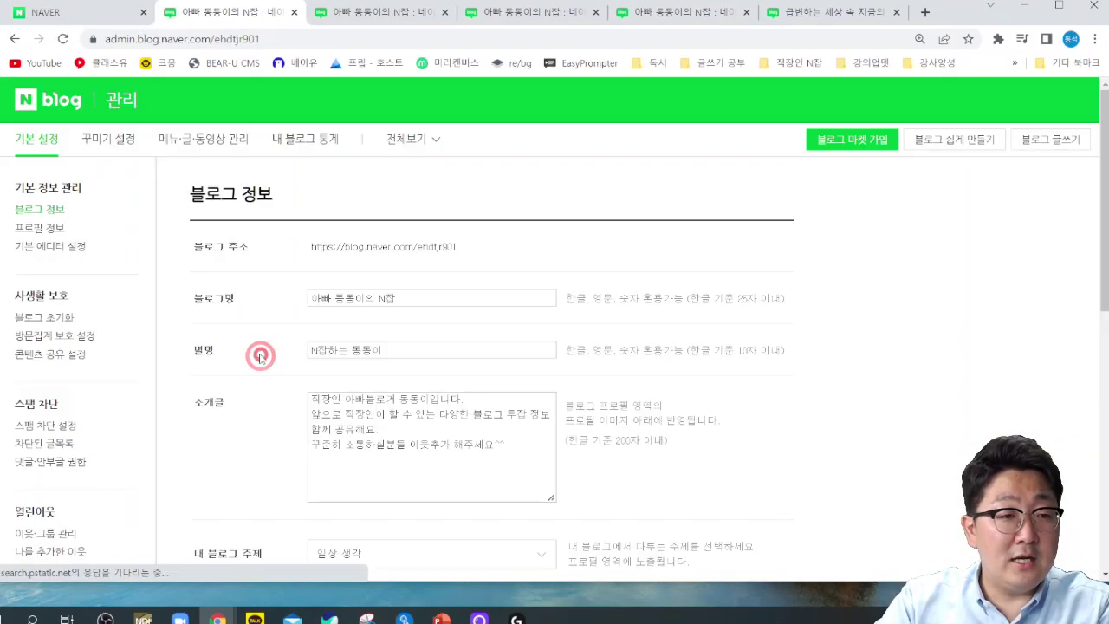
pyautogui.click(212, 148)
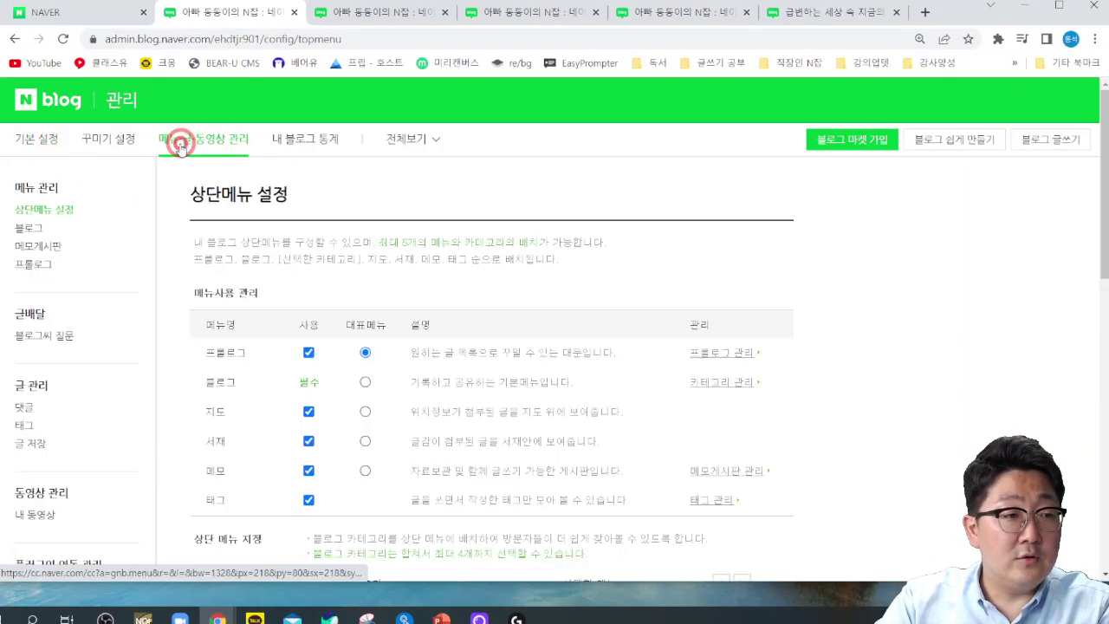
pyautogui.click(29, 229)
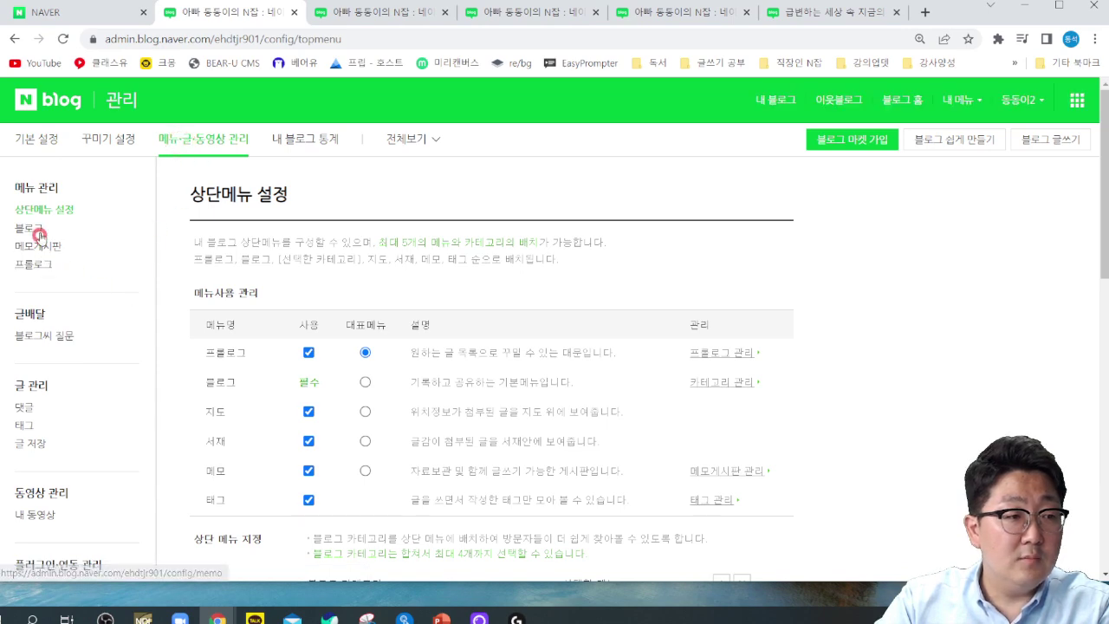
pyautogui.scroll(-2, 394, 355)
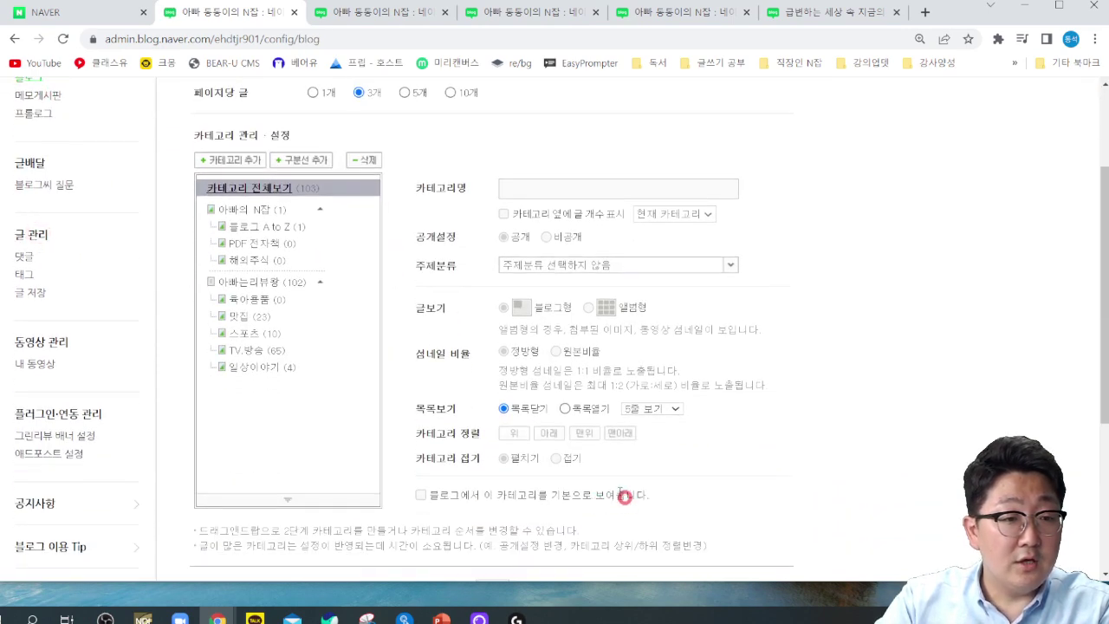
# Select the 아빠는리뷰왕 category and review its 카테고리 접기 option, leaving it at 접기.
pyautogui.click(264, 283)
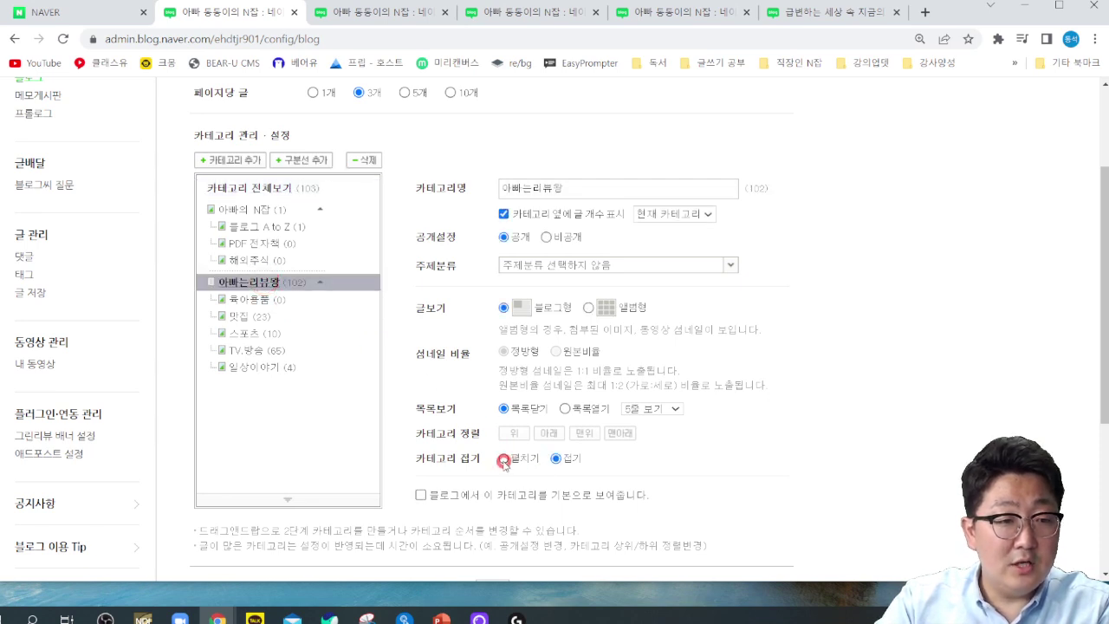
pyautogui.click(555, 461)
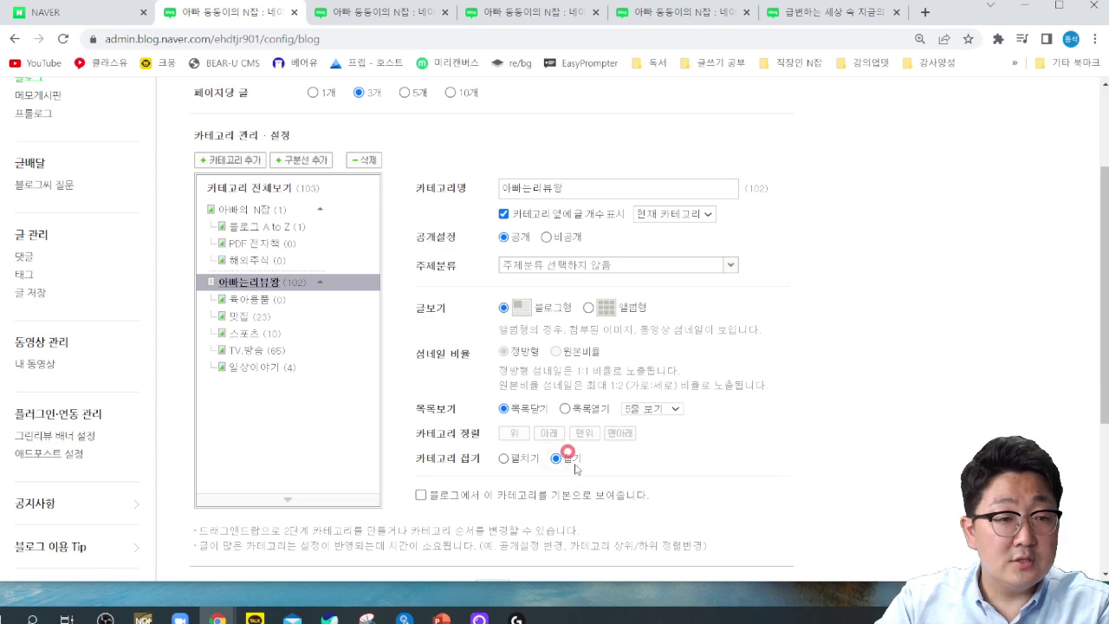
pyautogui.scroll(3, 563, 460)
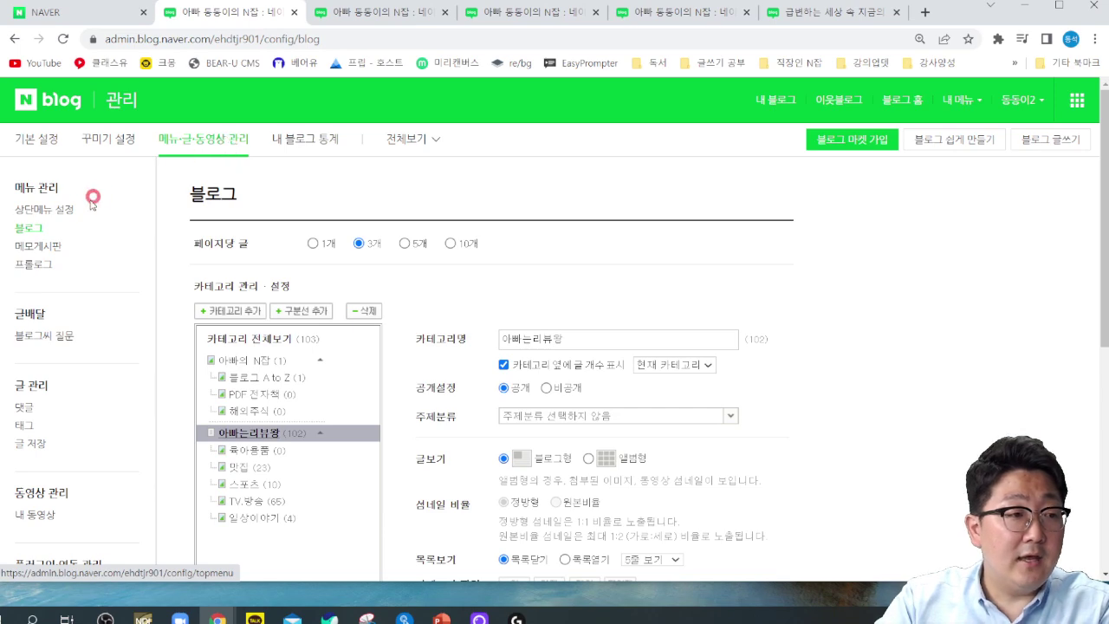
# Open the 상단메뉴 설정 page and go to the 상단 메뉴 지정 section.
pyautogui.click(59, 212)
pyautogui.click(629, 123)
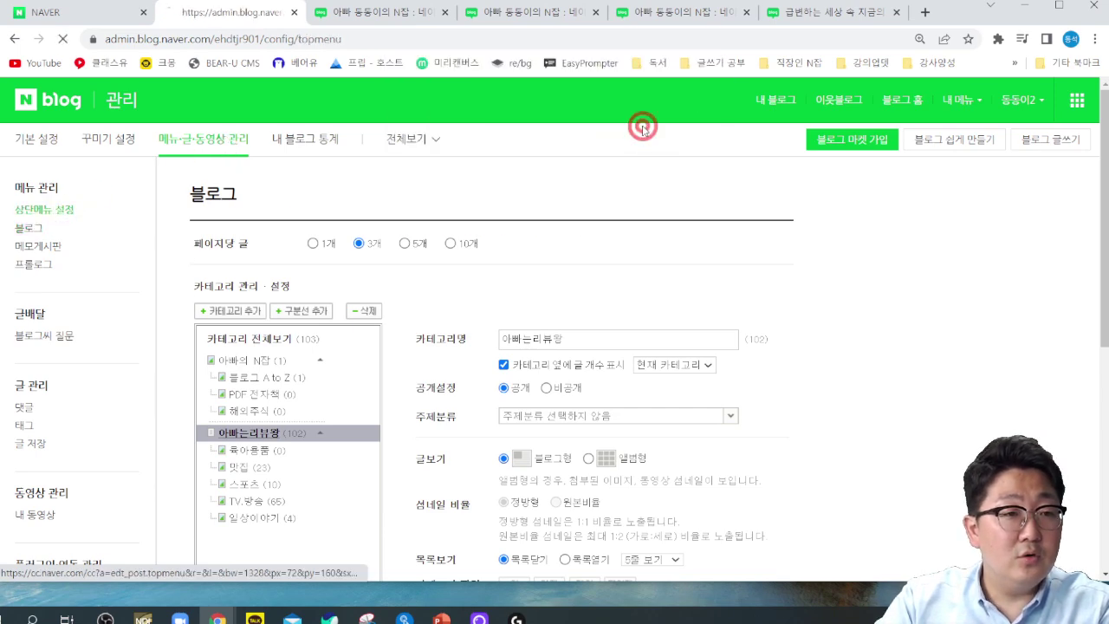
pyautogui.scroll(-1, 282, 303)
pyautogui.scroll(-1, 297, 295)
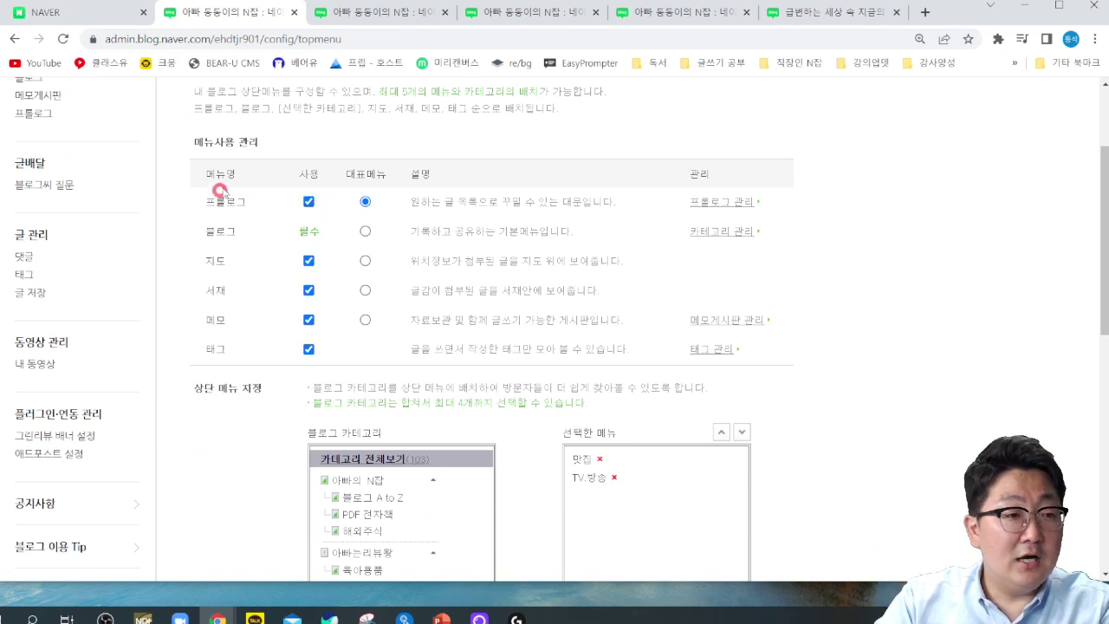
pyautogui.scroll(-3, 396, 218)
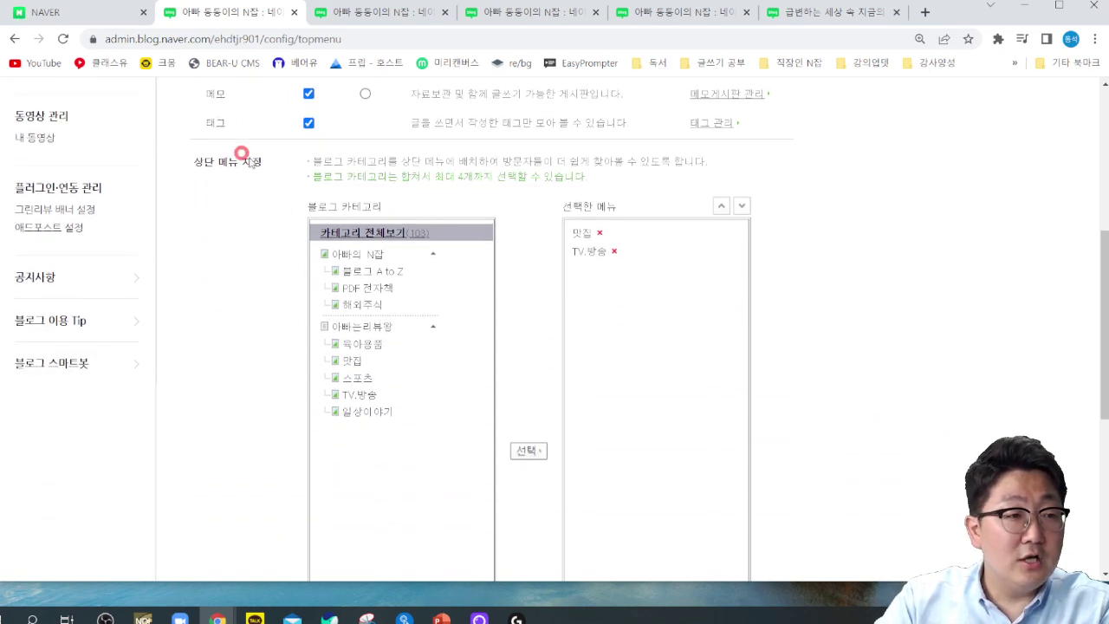
# Switch to the second blog tab, open 맛집 from the blog's top menu, and examine its album-style post list.
pyautogui.click(370, 12)
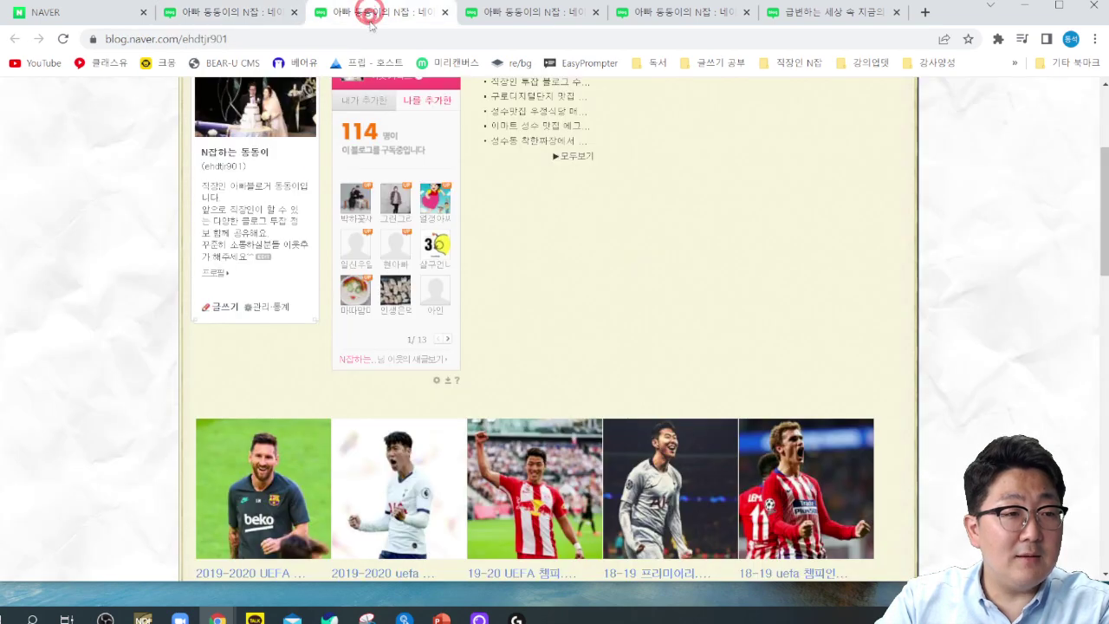
pyautogui.scroll(5, 298, 208)
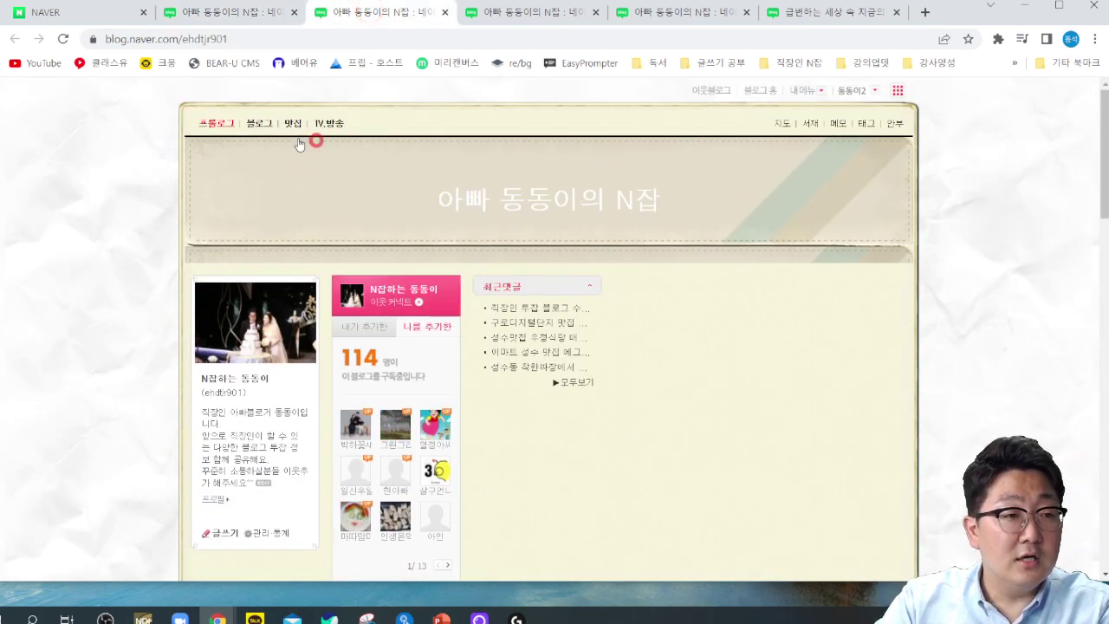
pyautogui.click(256, 124)
pyautogui.click(292, 91)
pyautogui.scroll(-3, 507, 377)
pyautogui.scroll(-3, 518, 403)
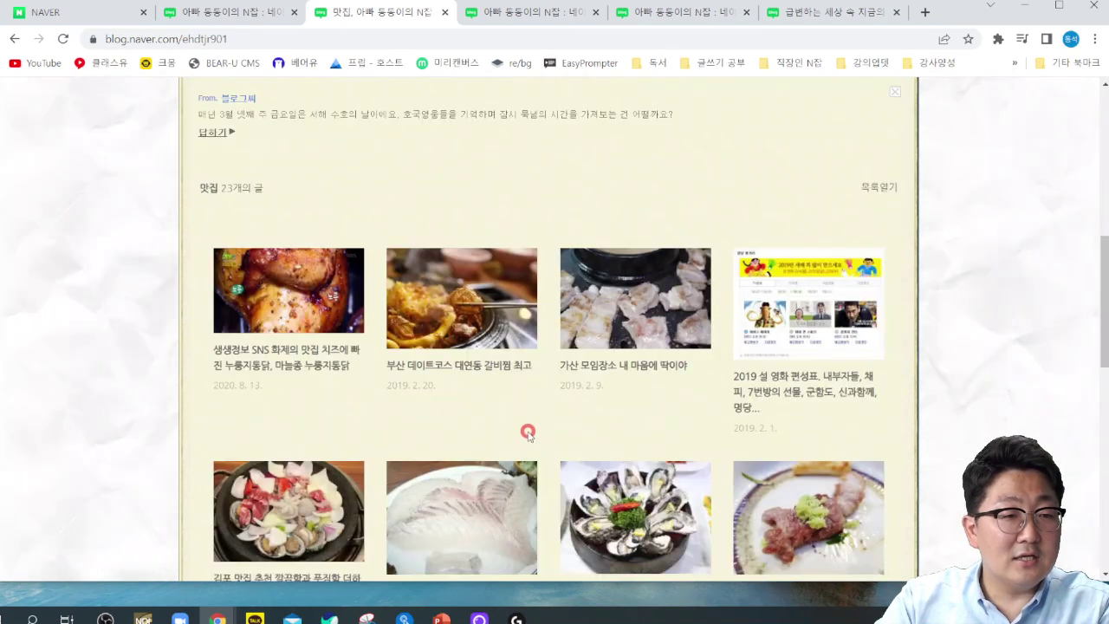
pyautogui.scroll(4, 491, 355)
pyautogui.scroll(3, 260, 130)
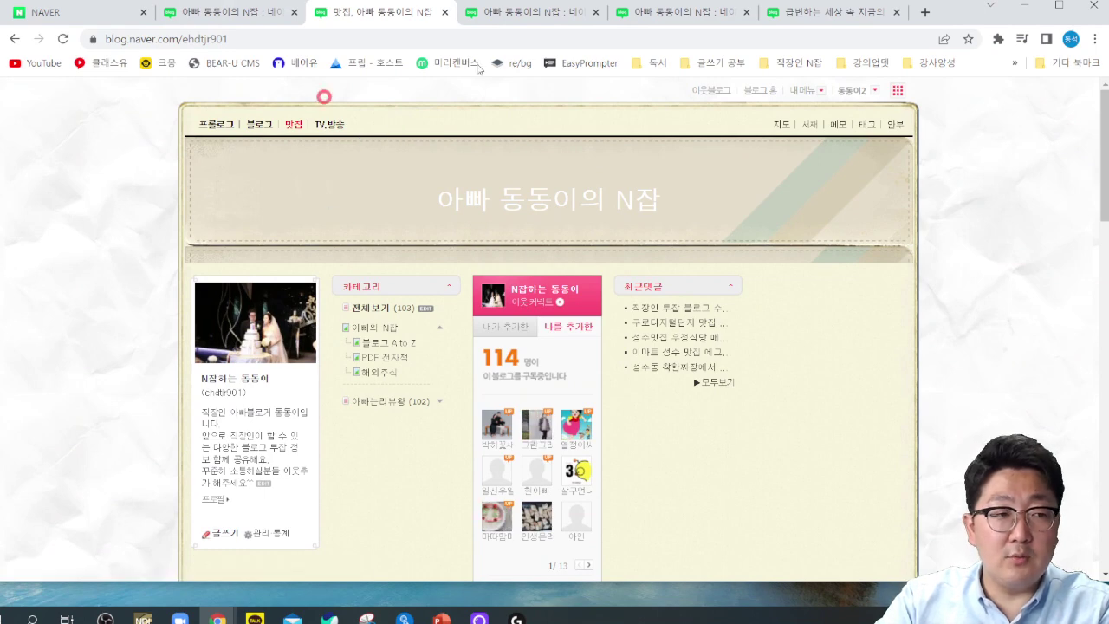
# Return to the 상단메뉴 설정 tab, add the 해외주식 and 스포츠 categories to 선택한 메뉴, and save the settings.
pyautogui.click(243, 16)
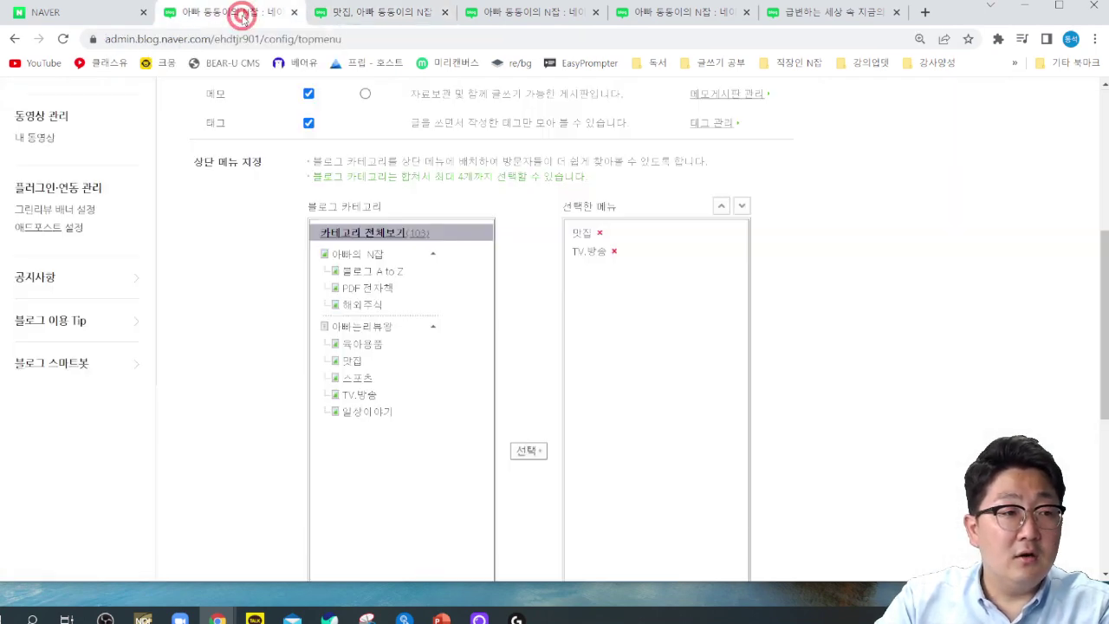
pyautogui.click(377, 306)
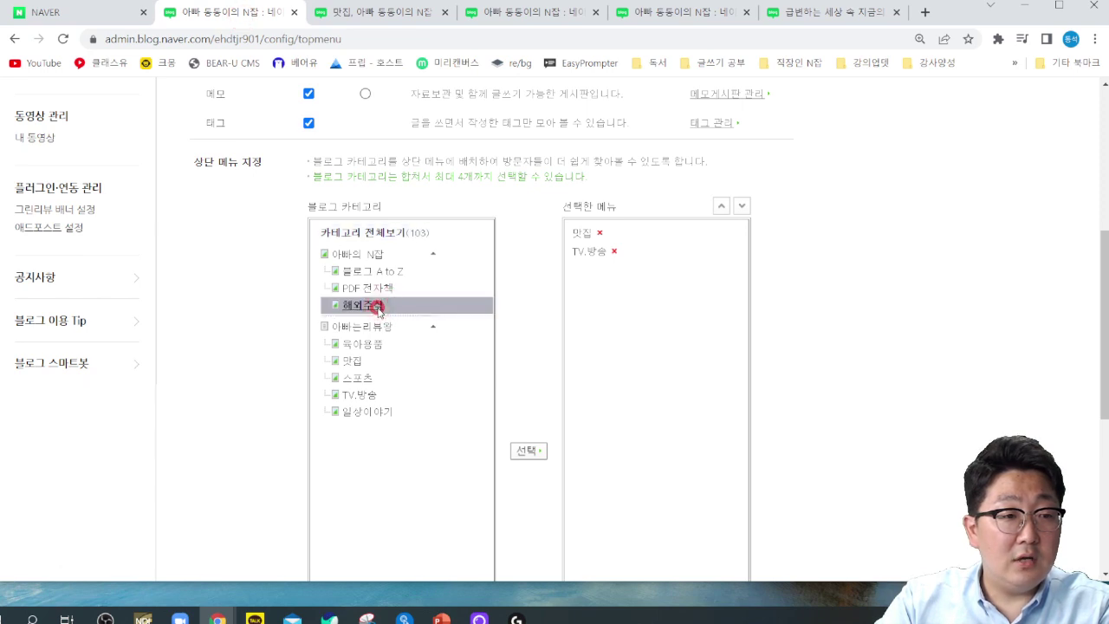
pyautogui.click(530, 454)
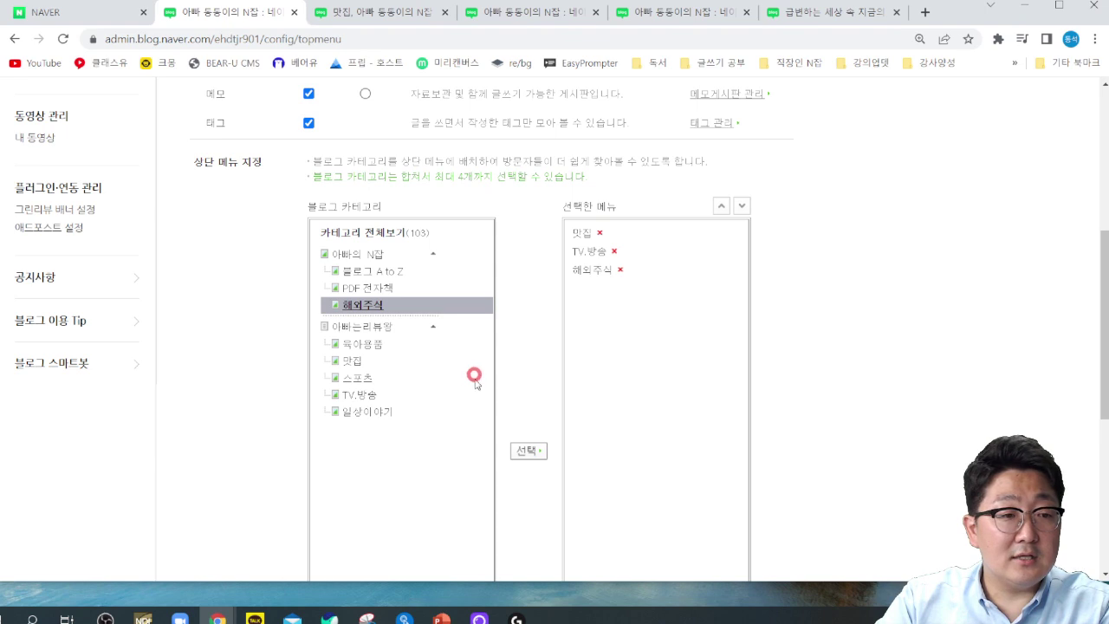
pyautogui.click(370, 383)
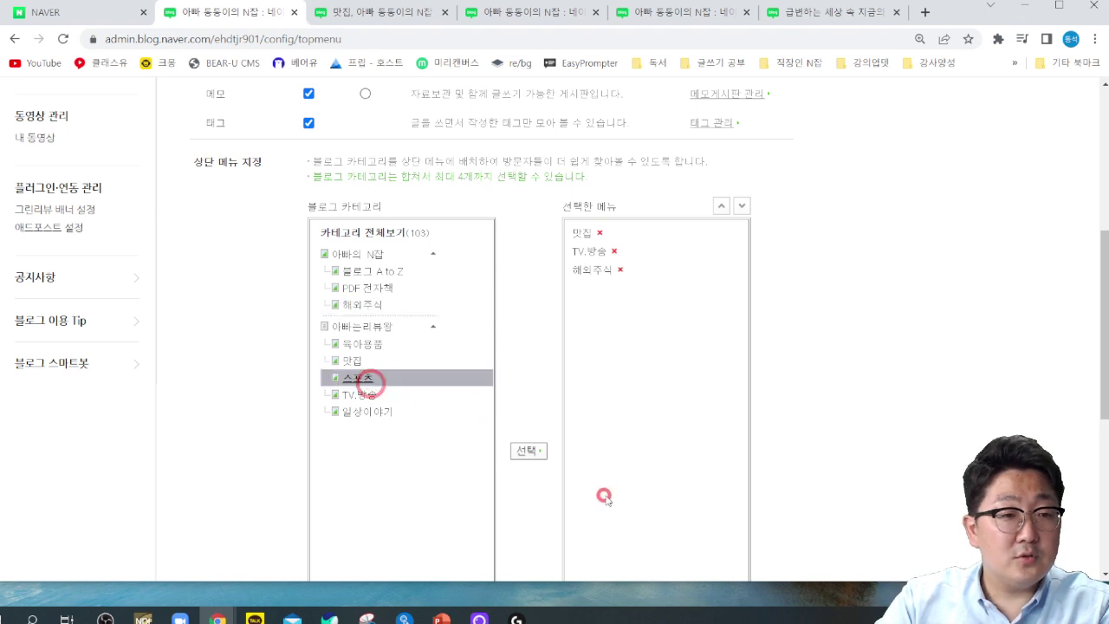
pyautogui.click(533, 463)
pyautogui.scroll(-3, 598, 450)
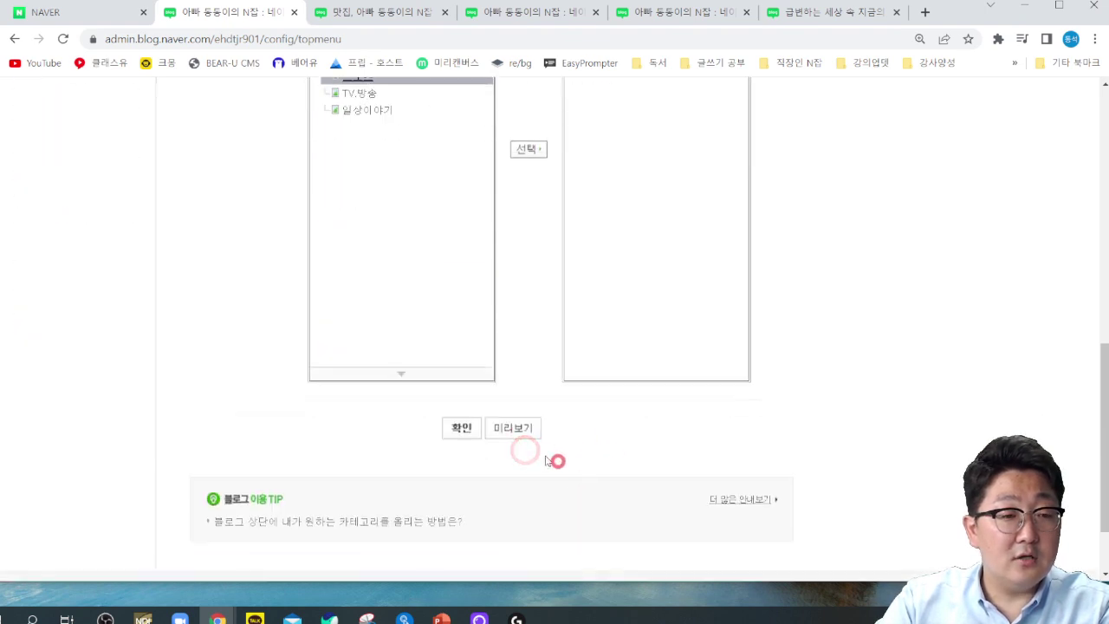
pyautogui.click(463, 429)
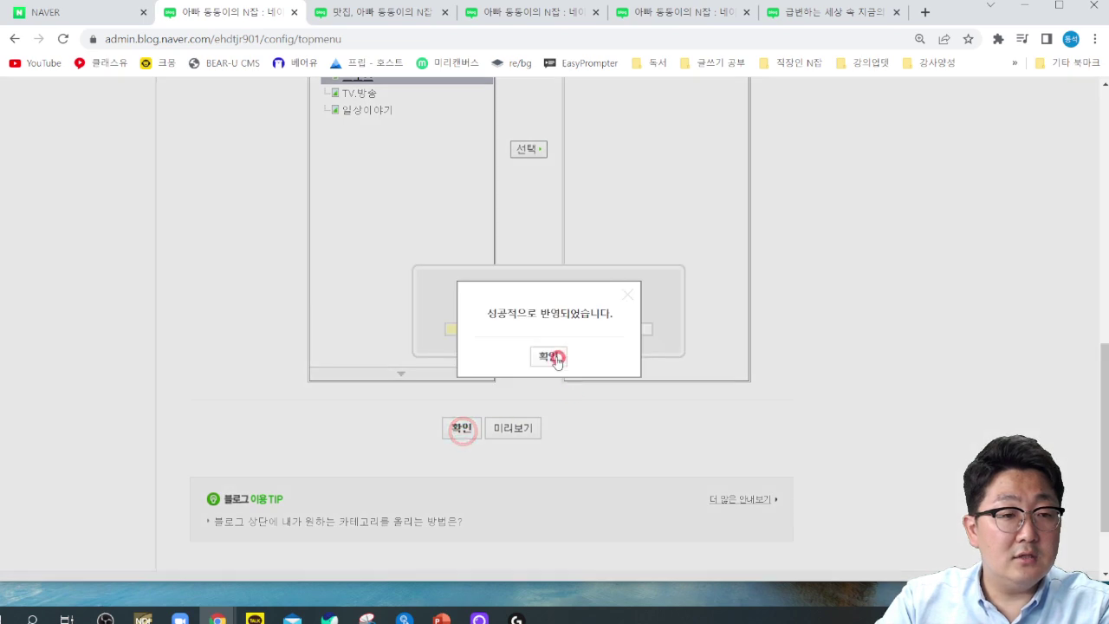
pyautogui.click(551, 357)
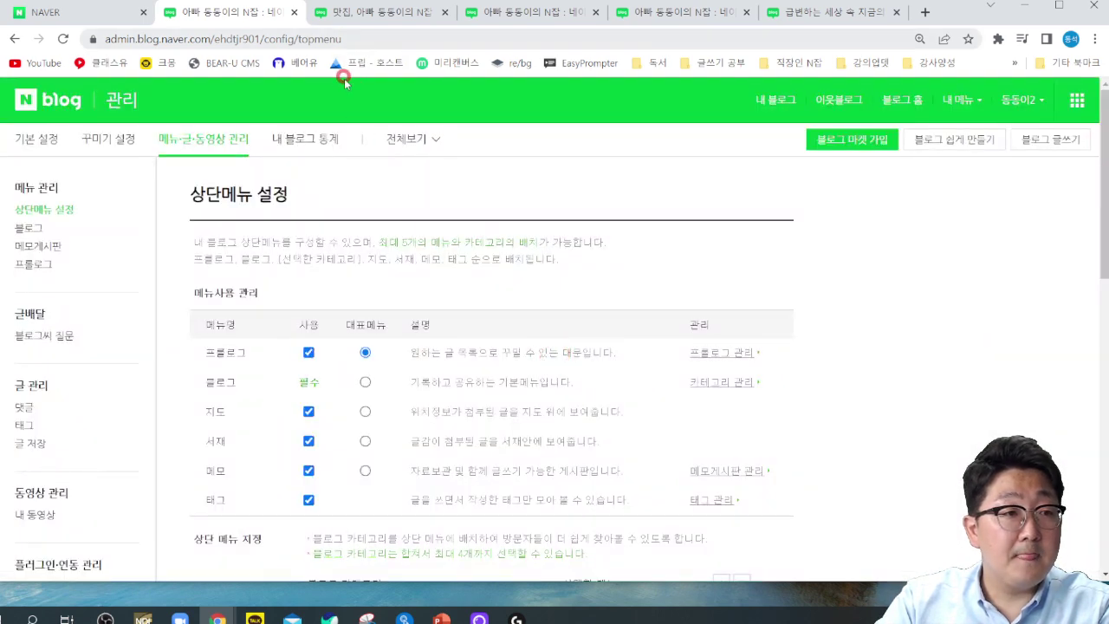
# Open the blog, compare its top menu with the second blog tab, and look through the 스포츠 post list.
pyautogui.click(774, 100)
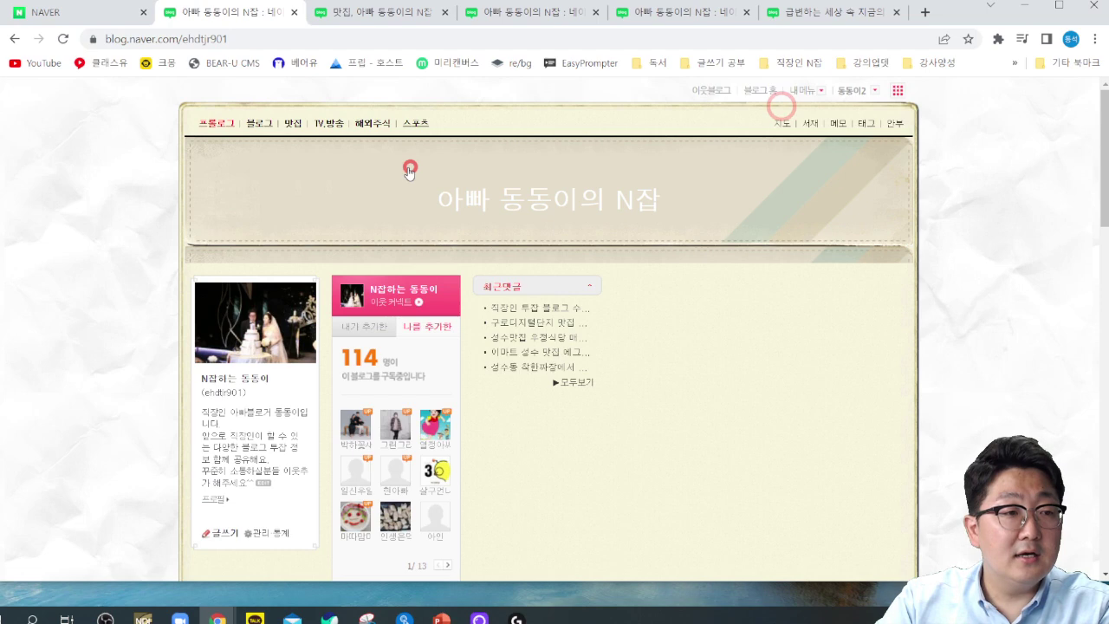
pyautogui.click(381, 13)
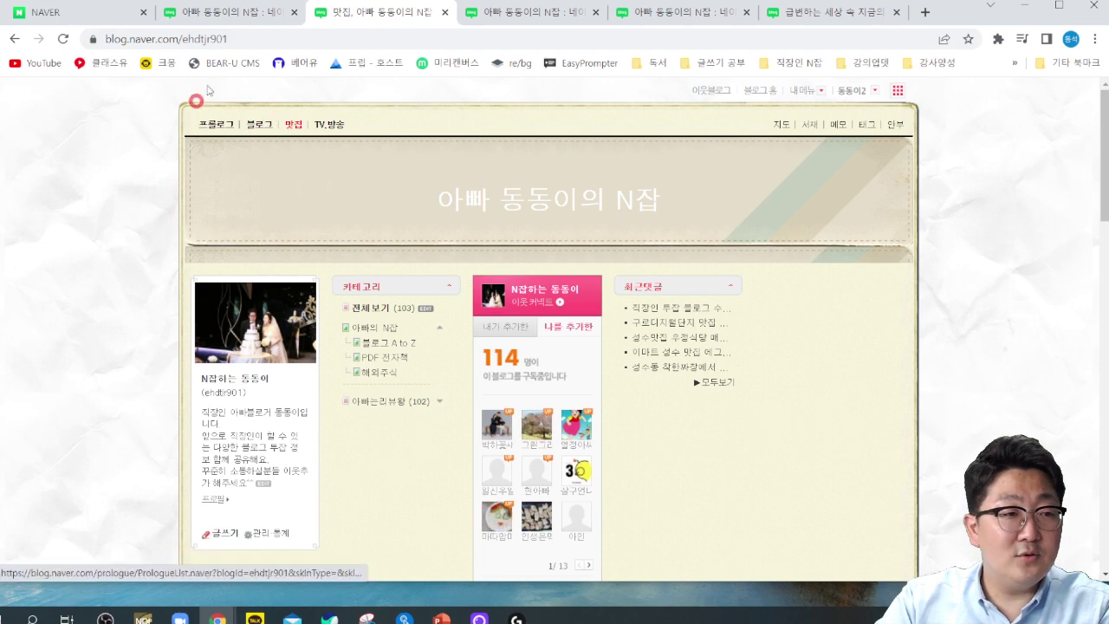
pyautogui.click(248, 15)
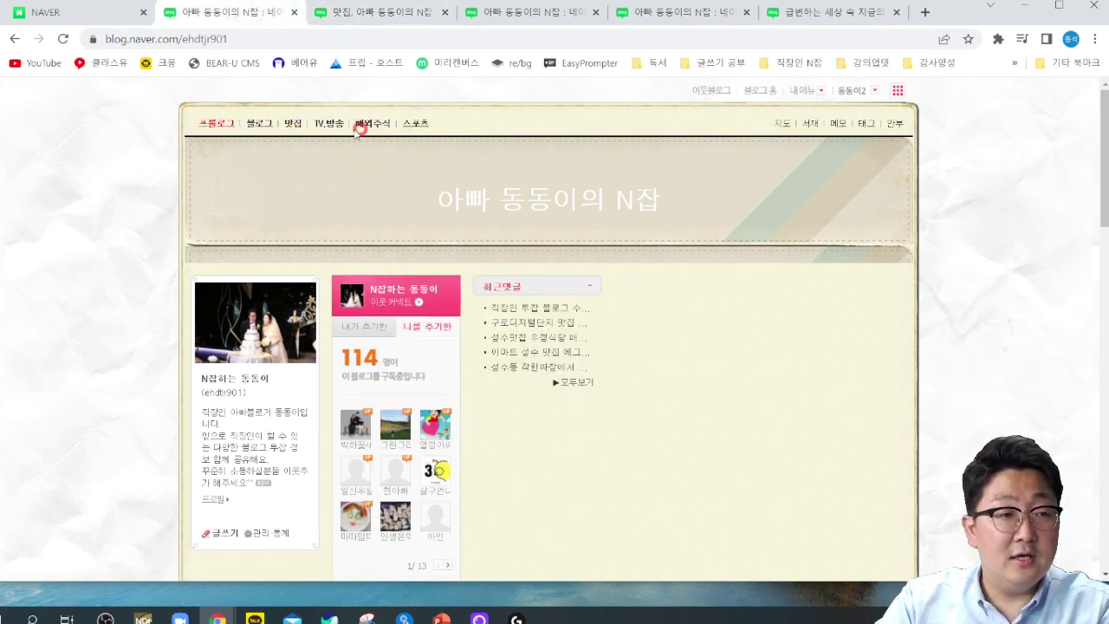
pyautogui.click(414, 123)
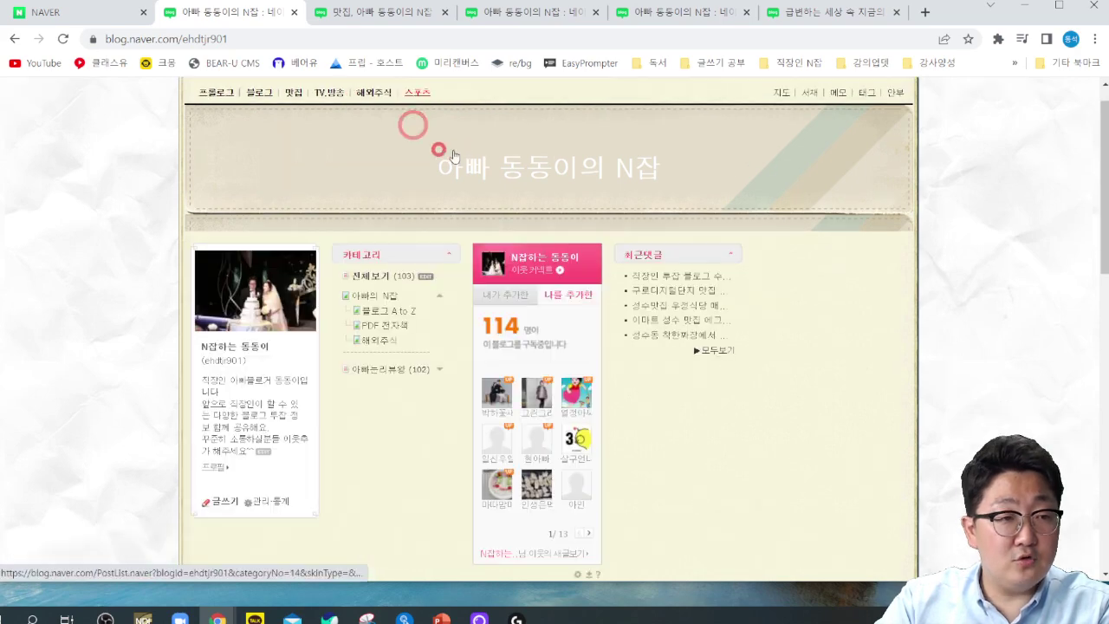
pyautogui.scroll(-5, 515, 310)
pyautogui.scroll(-4, 607, 409)
pyautogui.scroll(10, 631, 355)
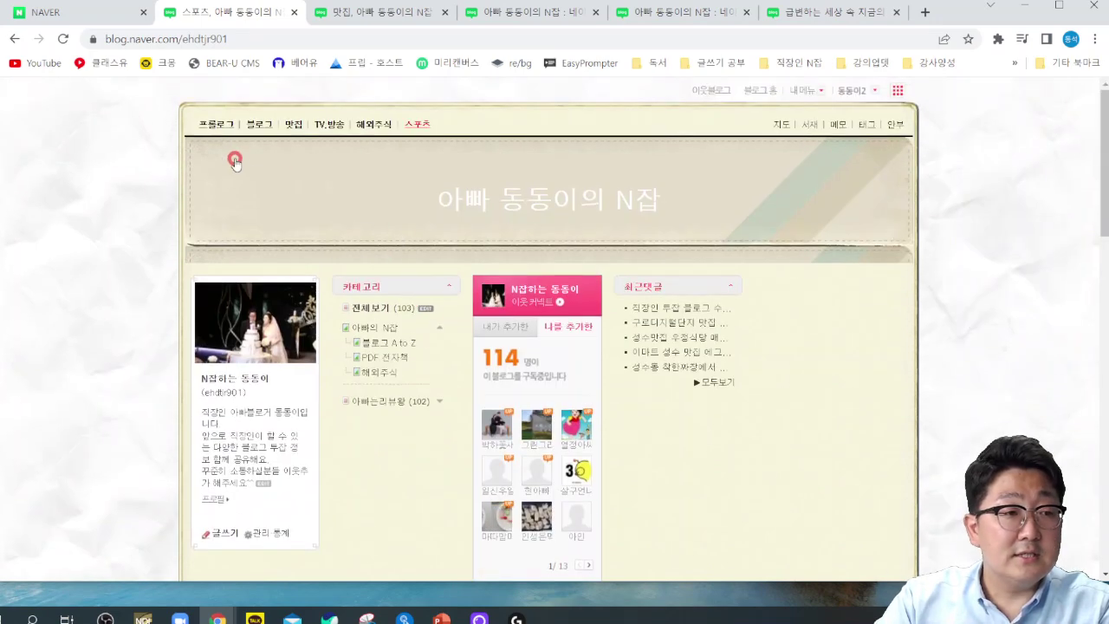
# Go from the blog's 블로그 menu to blog management and open the 블로그 page under 메뉴·글·동영상 관리.
pyautogui.click(258, 123)
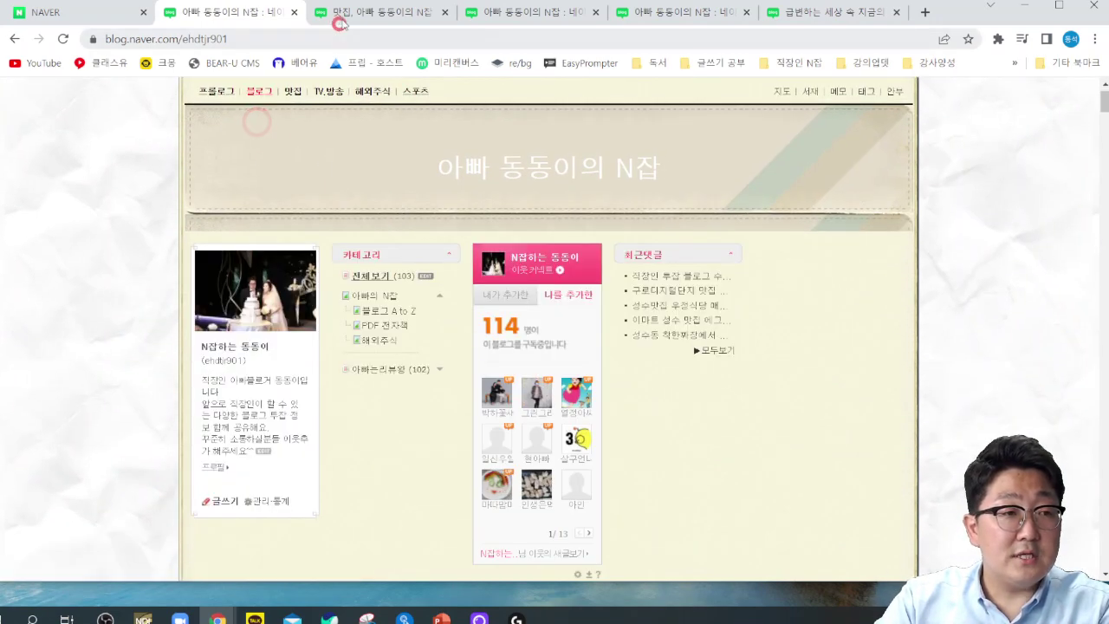
pyautogui.scroll(-2, 287, 277)
pyautogui.click(262, 352)
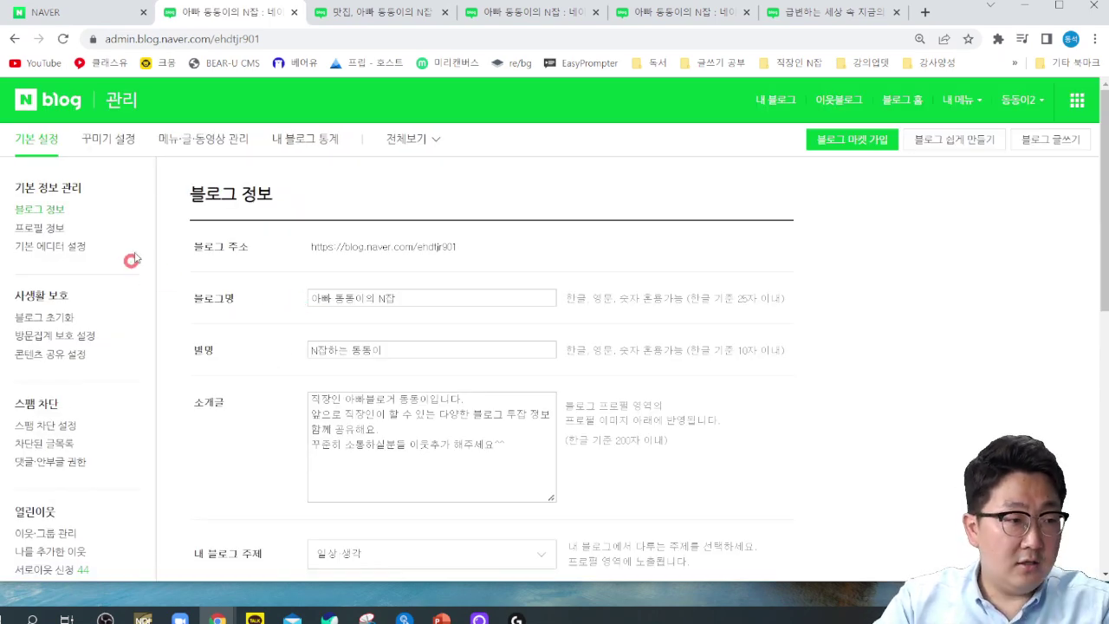
pyautogui.click(205, 142)
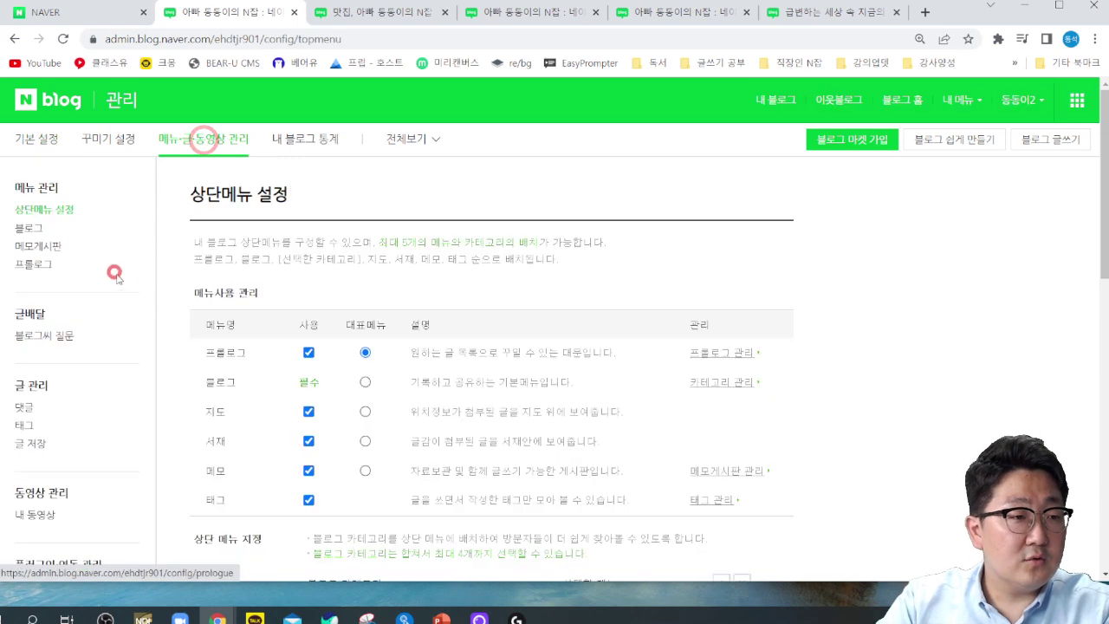
pyautogui.scroll(-5, 228, 312)
pyautogui.scroll(5, 173, 286)
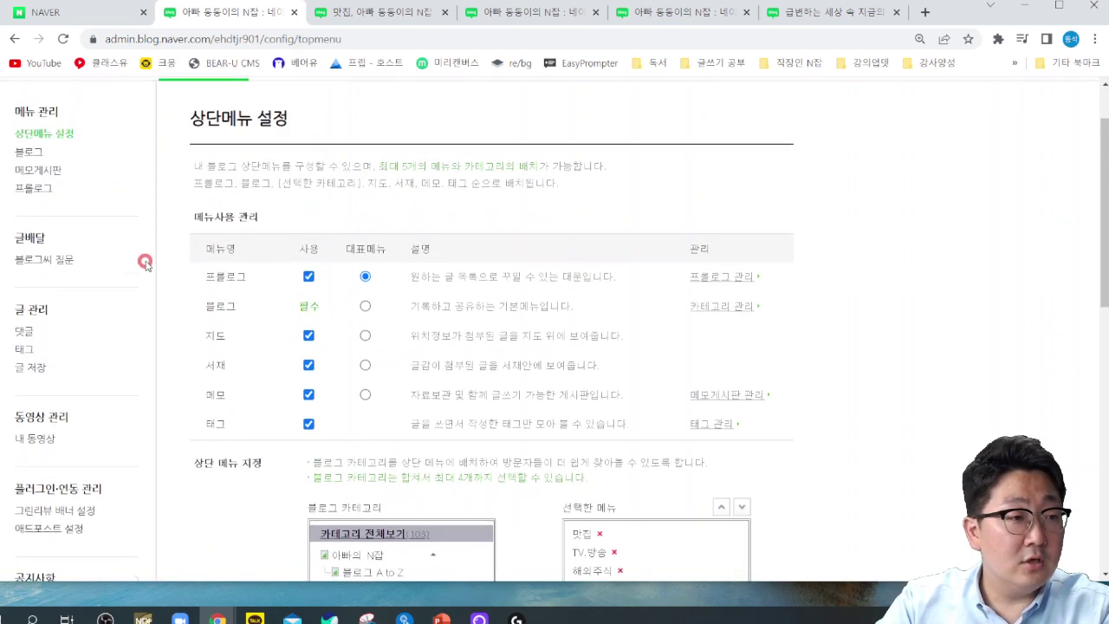
pyautogui.click(35, 156)
pyautogui.scroll(-1, 104, 189)
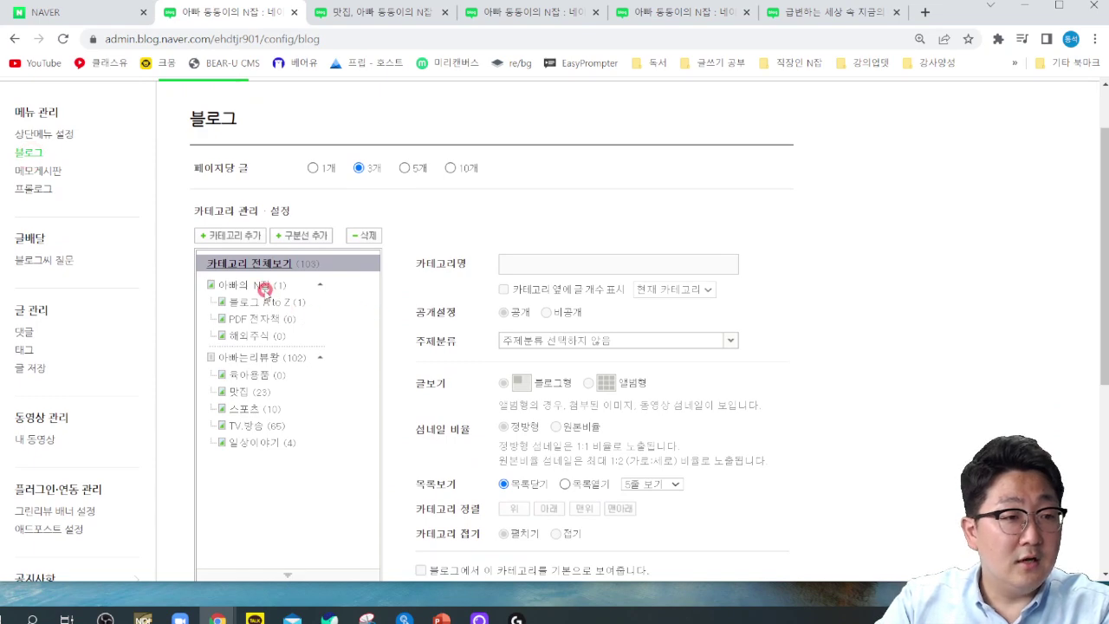
# Select the 아빠의 N잡 category and review its display and 카테고리 접기 options.
pyautogui.click(263, 289)
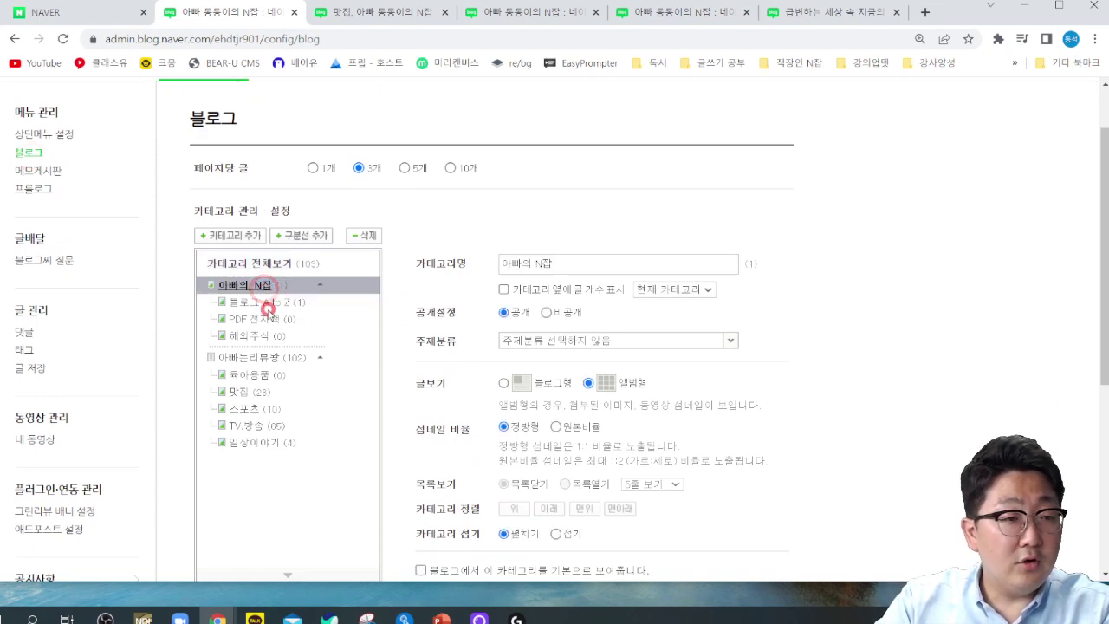
pyautogui.scroll(-2, 276, 293)
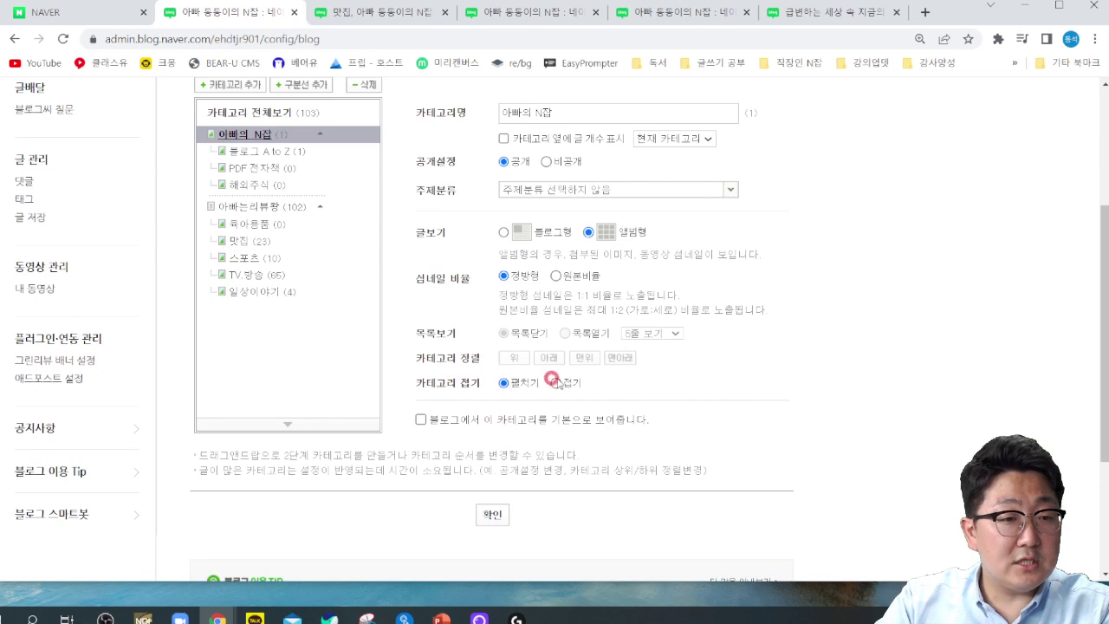
pyautogui.scroll(3, 476, 413)
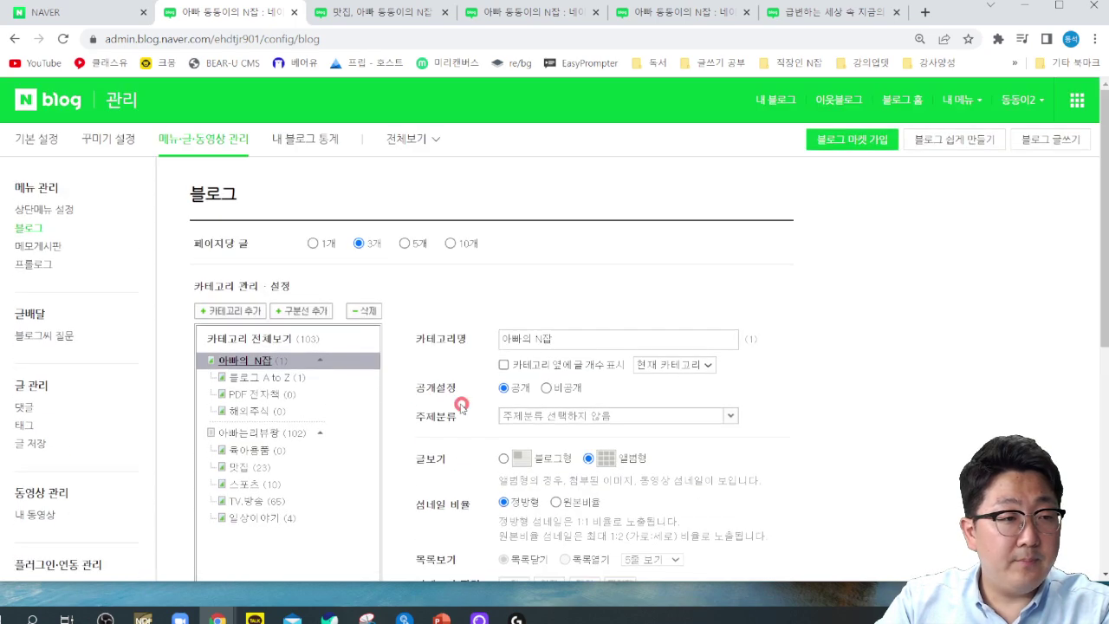
# Enable 카테고리 옆에 글 개수 표시 for the 블로그 A to Z category.
pyautogui.click(263, 378)
pyautogui.scroll(-1, 260, 376)
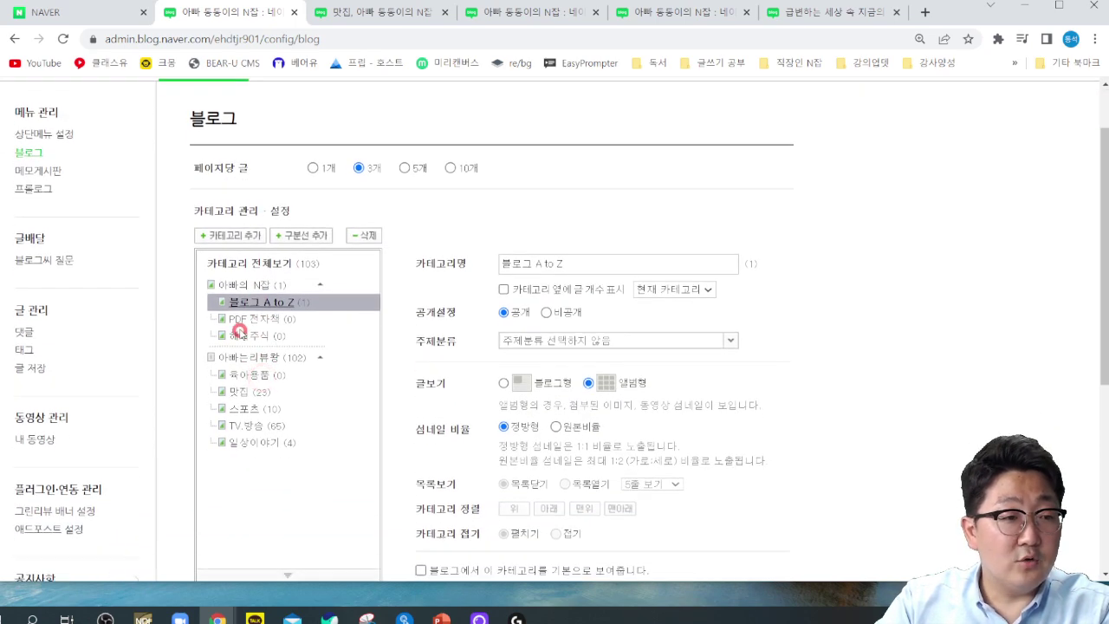
pyautogui.click(503, 290)
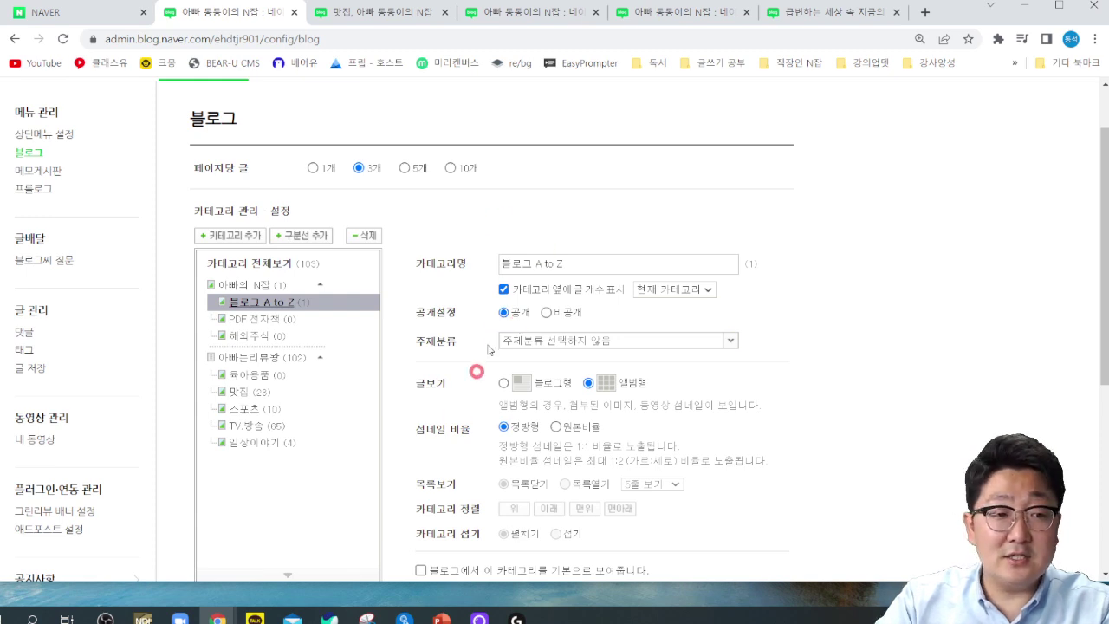
# Set the 주제분류 of the 해외주식 category to 비즈니스·경제.
pyautogui.scroll(-1, 561, 351)
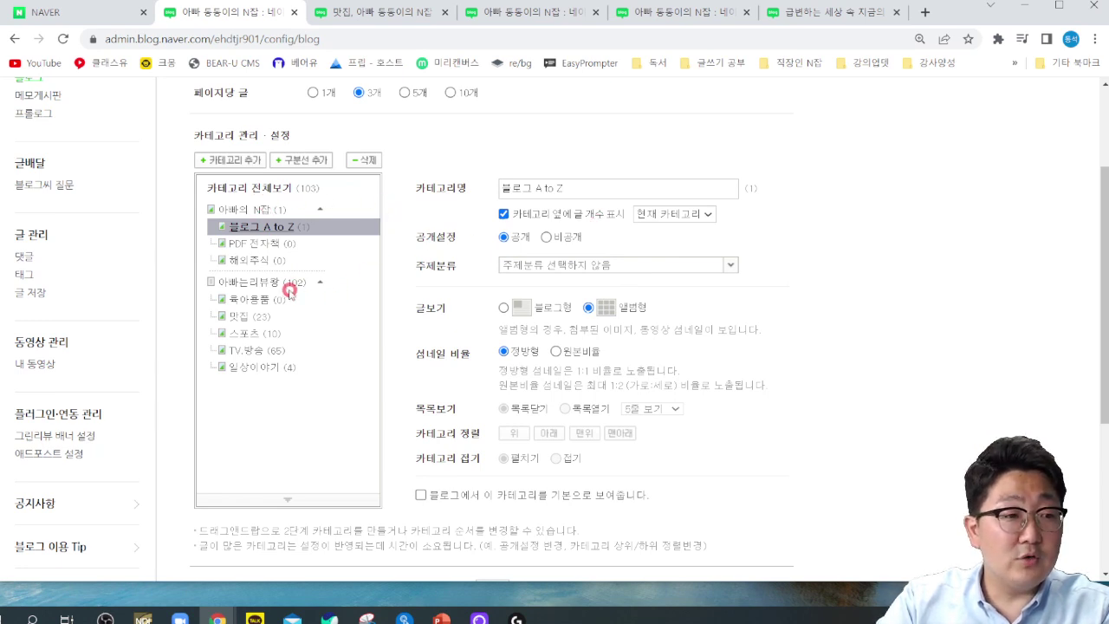
pyautogui.click(258, 263)
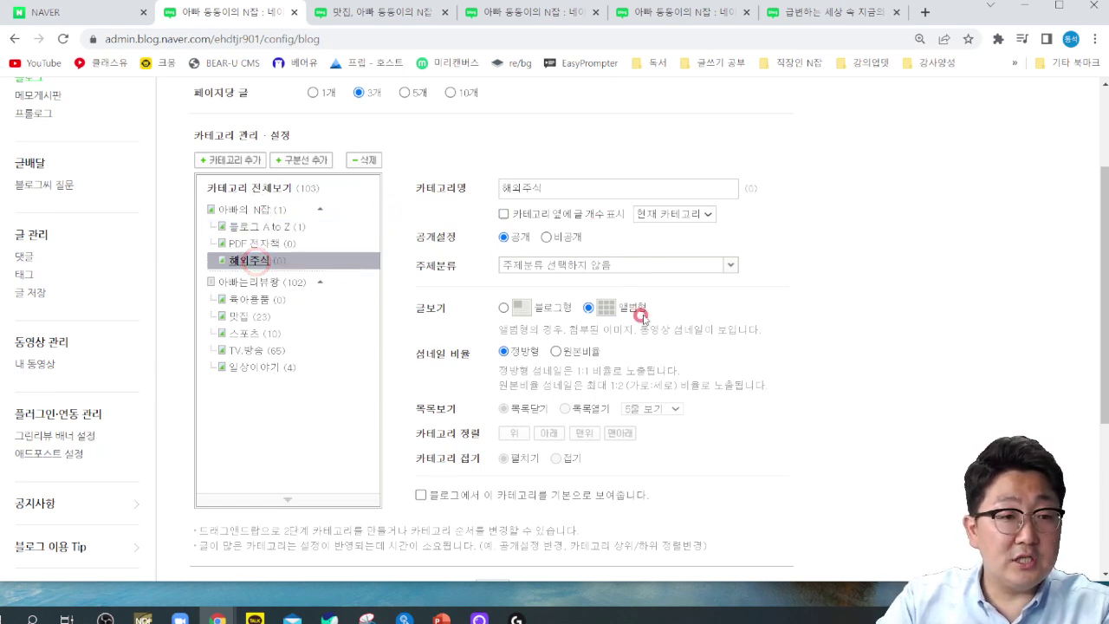
pyautogui.click(727, 269)
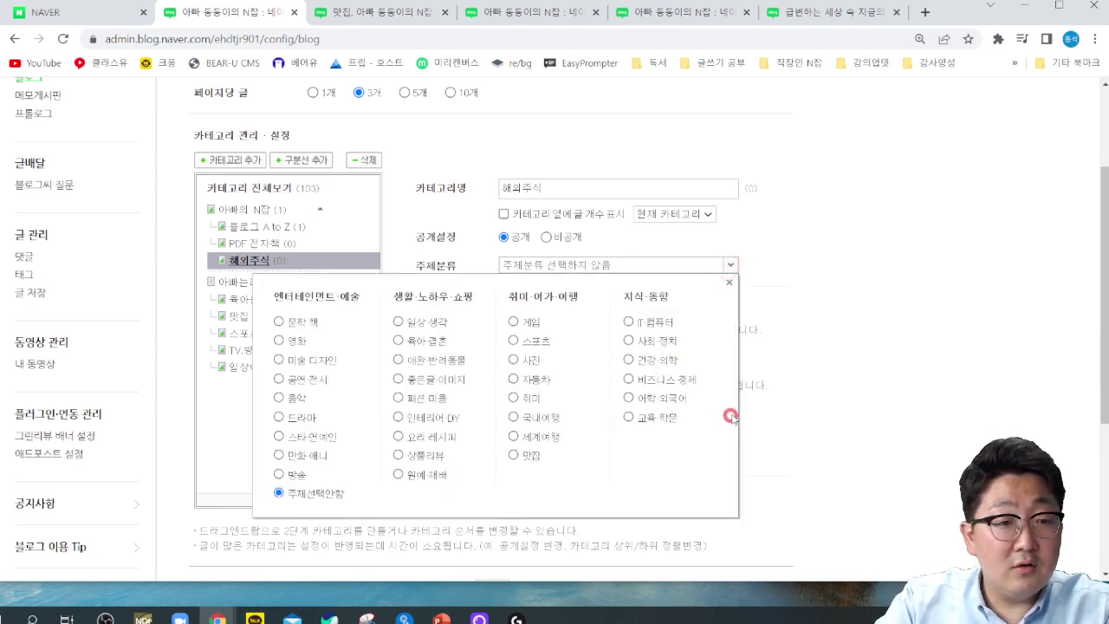
pyautogui.click(631, 379)
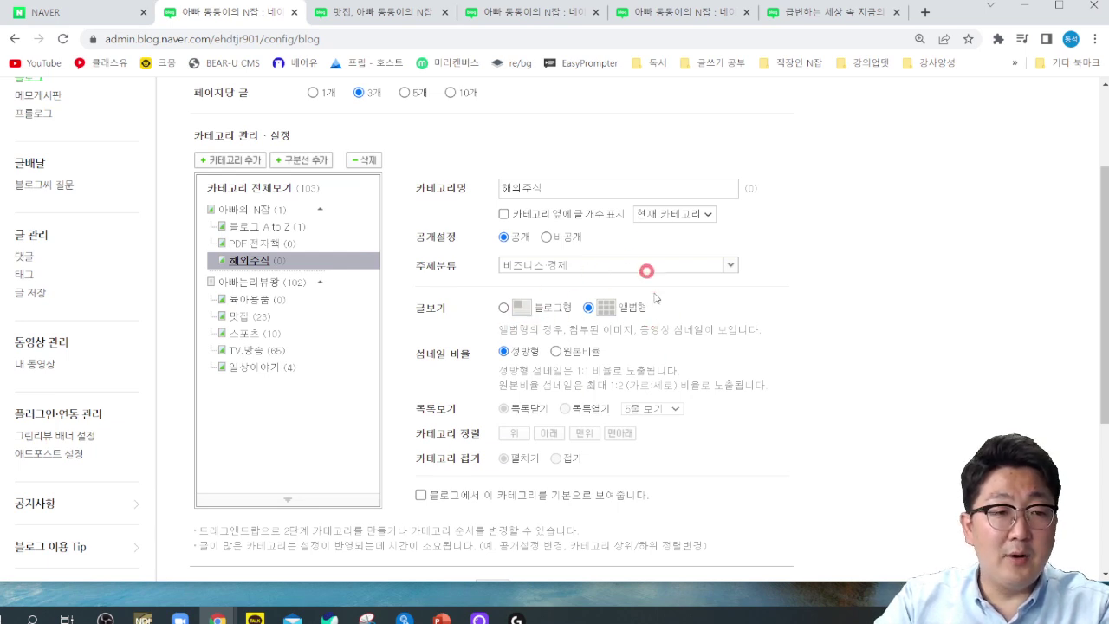
# Try 블로그형 as 글보기 and 원본비율 as 섬네일 비율 for 해외주식, returning them to 앨범형 and 정방형.
pyautogui.click(506, 309)
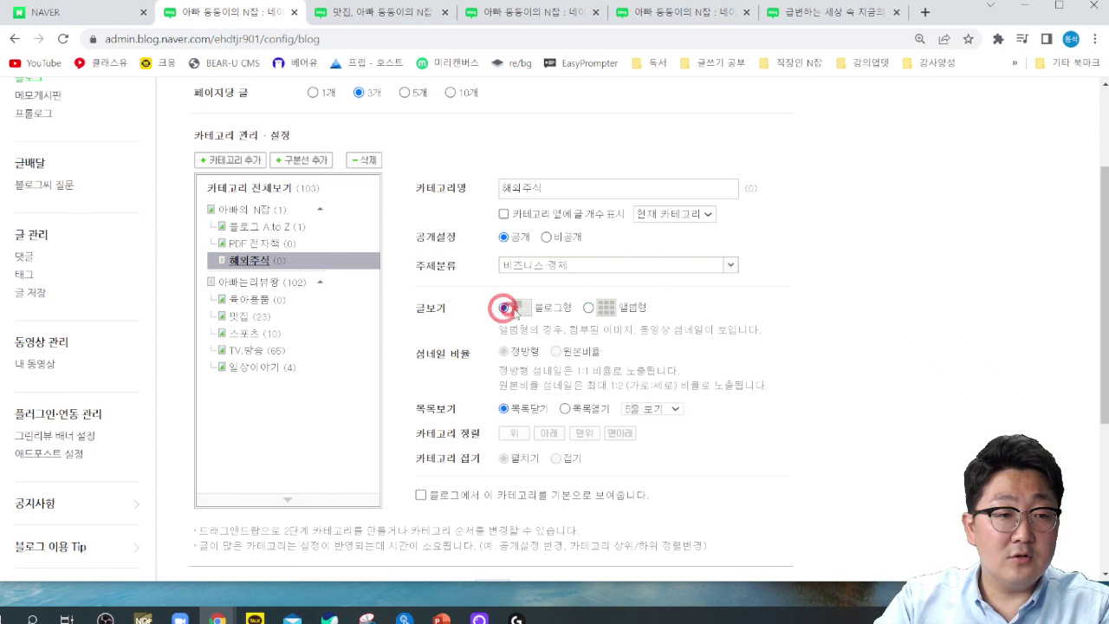
pyautogui.click(593, 310)
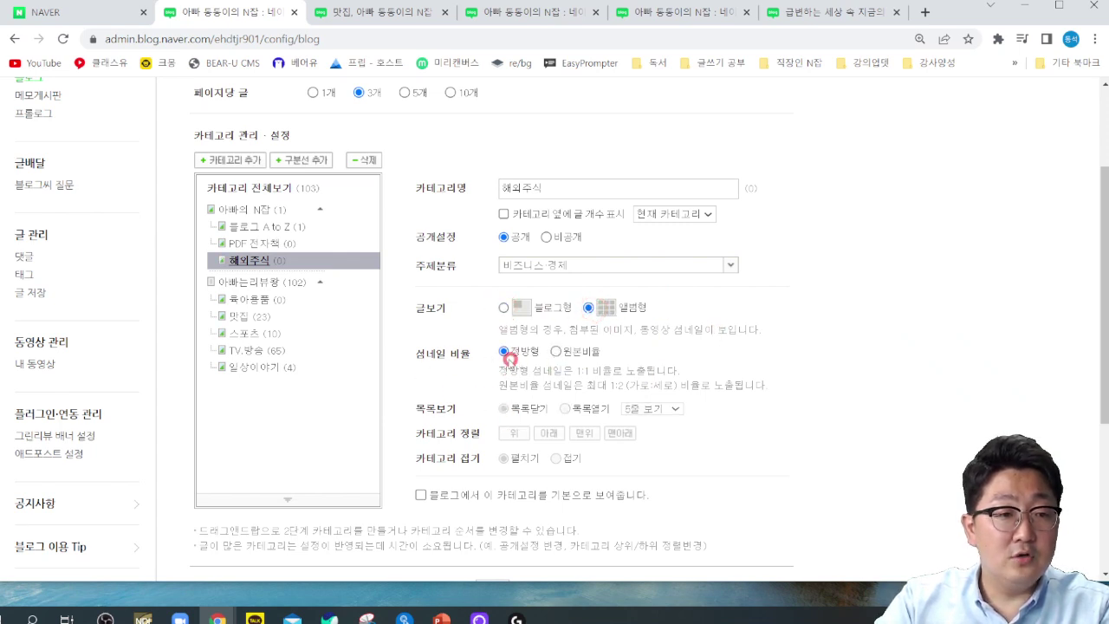
pyautogui.click(559, 352)
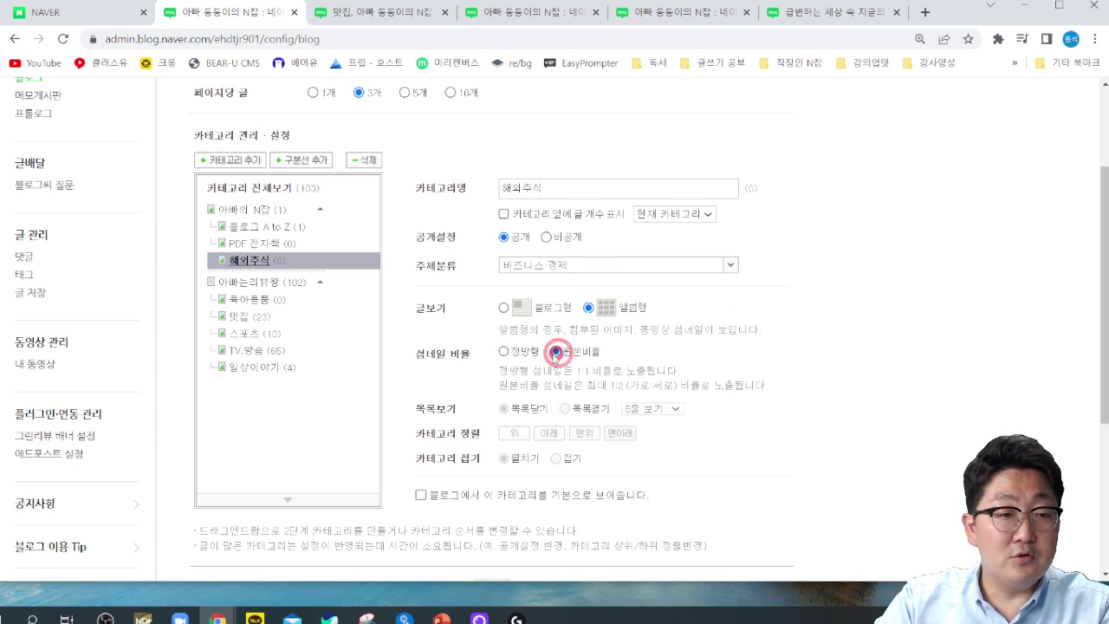
pyautogui.click(504, 352)
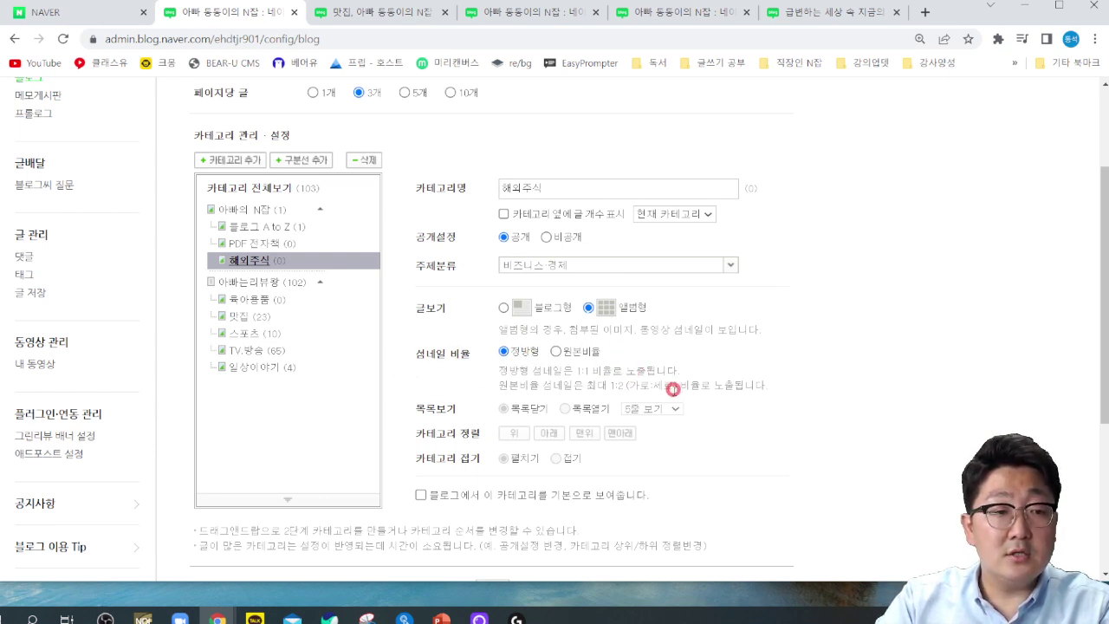
pyautogui.scroll(-1, 669, 386)
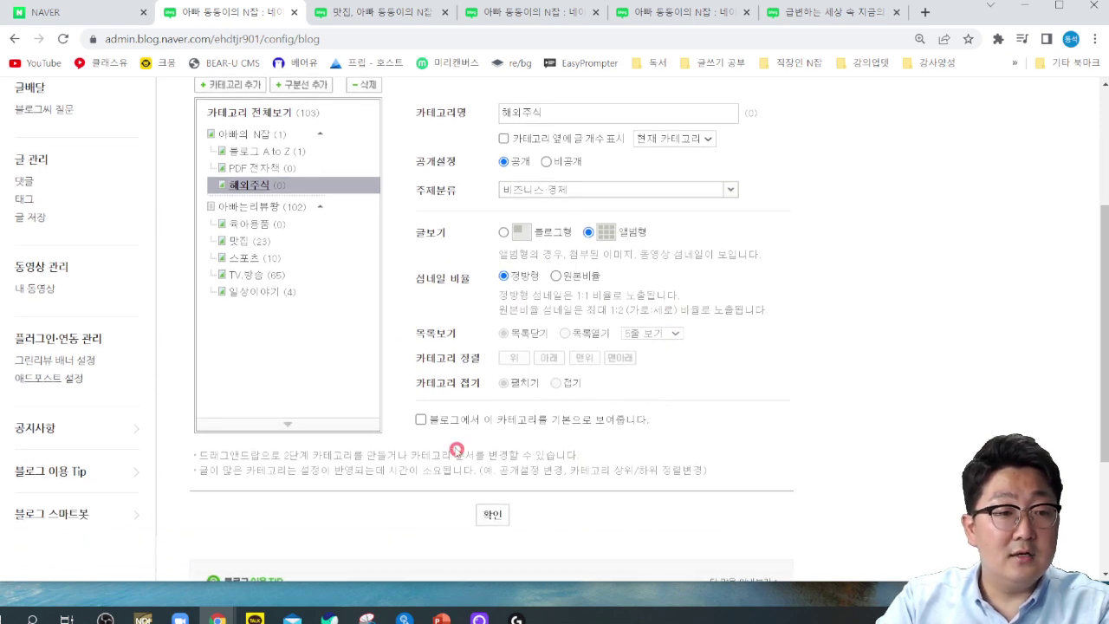
pyautogui.scroll(1, 373, 312)
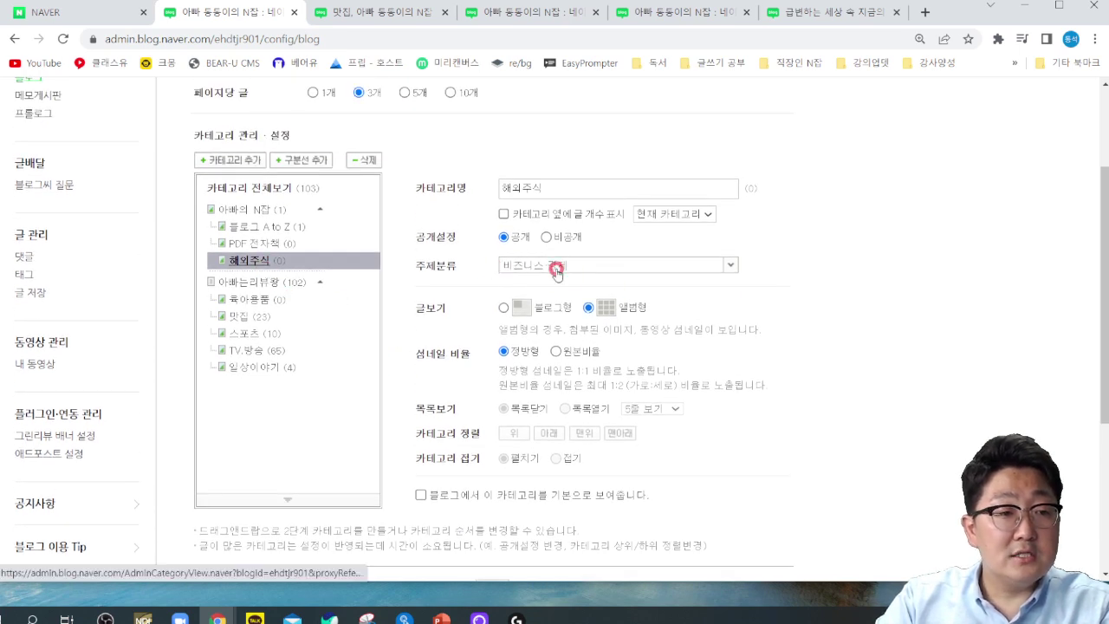
# Review the PDF 전자책 category's settings and save the category changes on the 블로그 page.
pyautogui.click(257, 246)
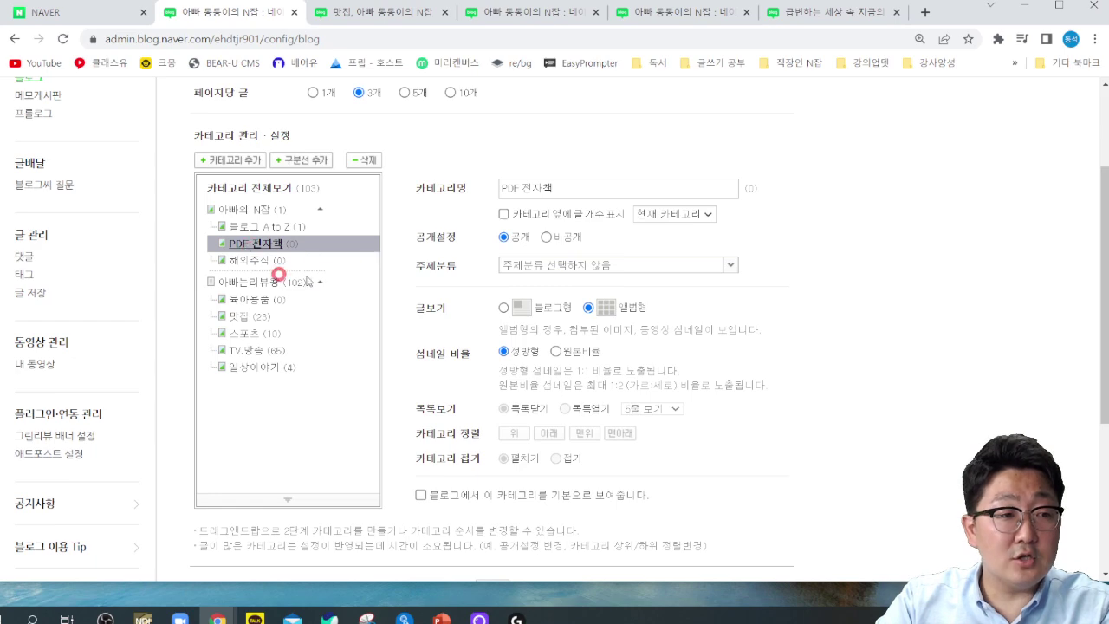
pyautogui.scroll(-2, 520, 520)
pyautogui.click(493, 439)
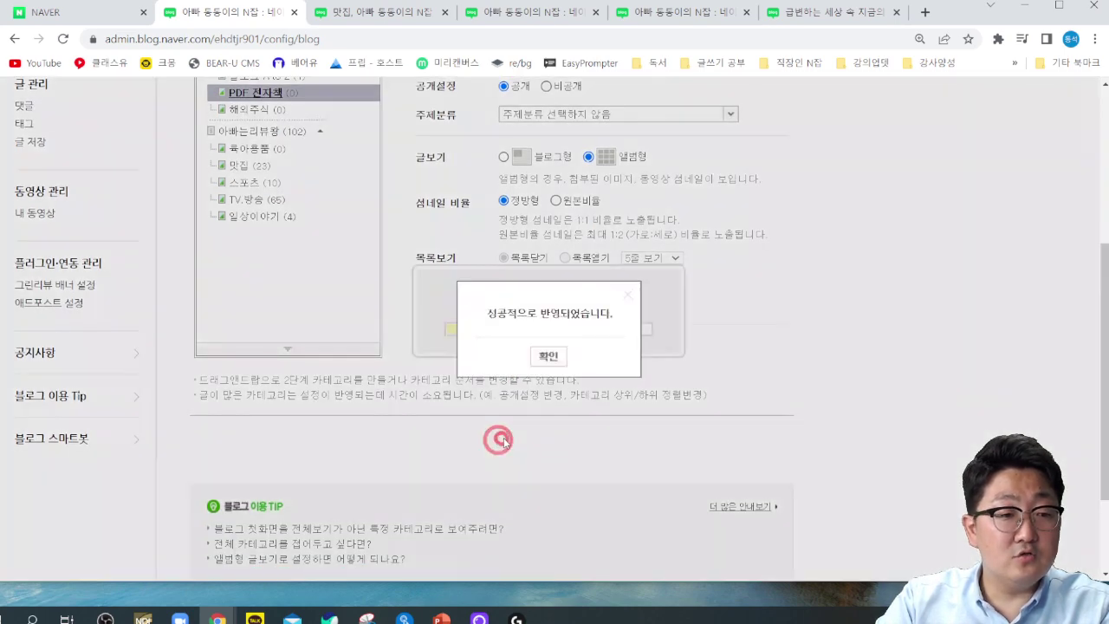
pyautogui.click(546, 355)
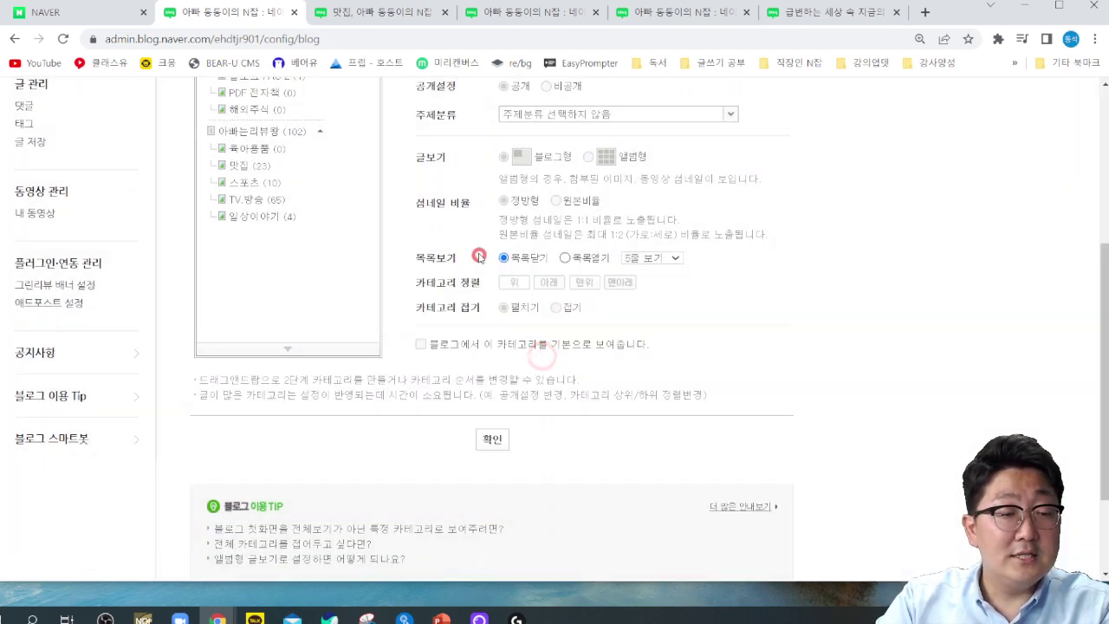
# Go to the blog's main page, start a new post and open its 발행 settings.
pyautogui.scroll(5, 611, 140)
pyautogui.click(782, 104)
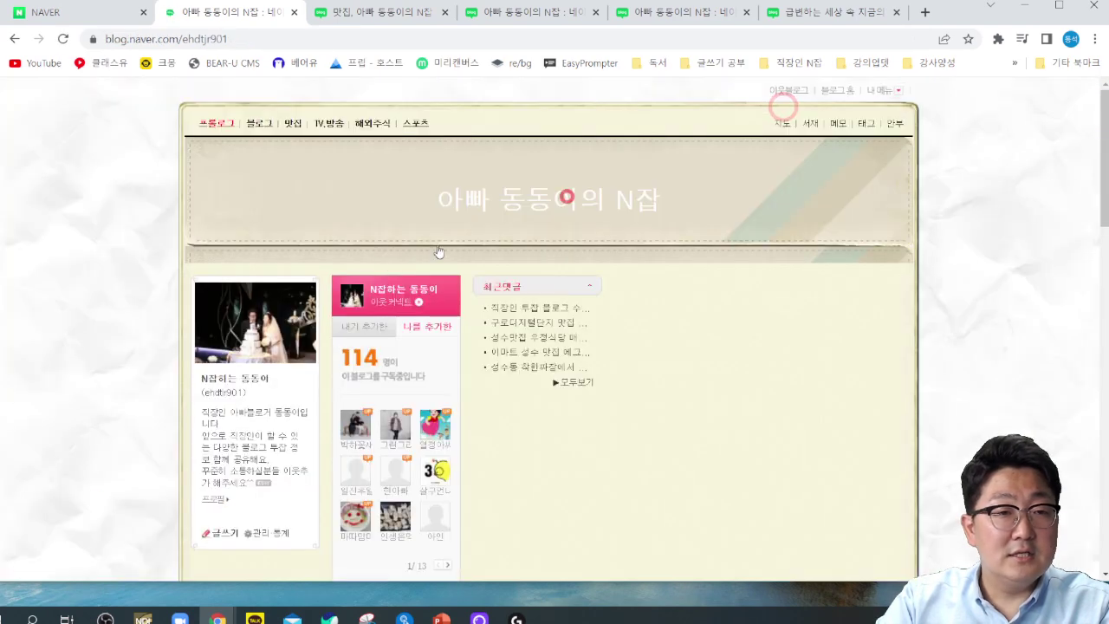
pyautogui.scroll(-2, 438, 251)
pyautogui.click(222, 308)
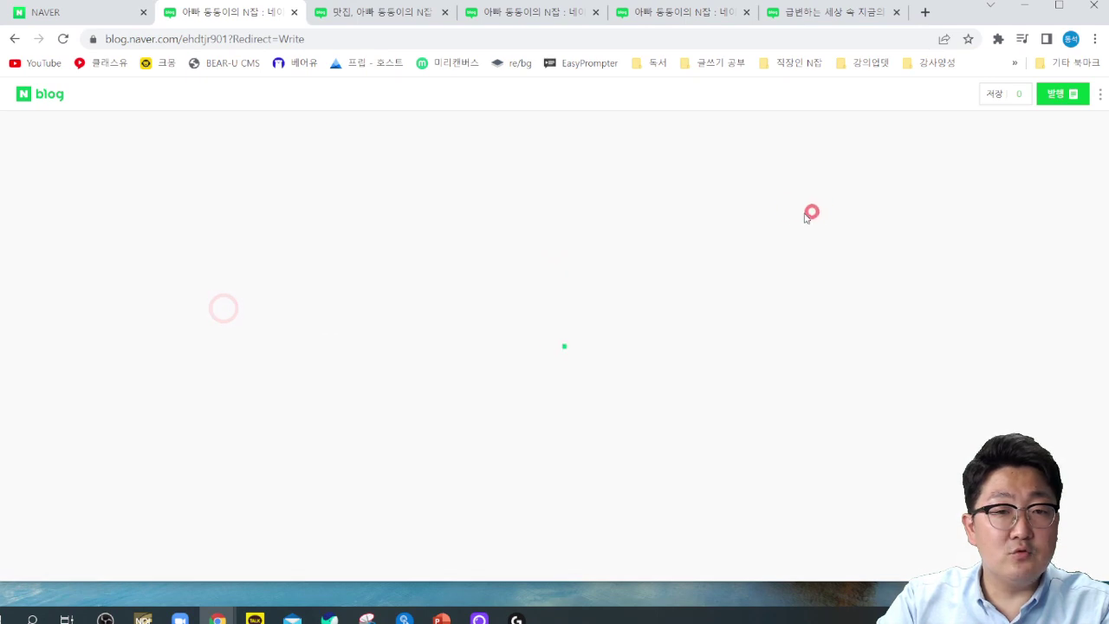
pyautogui.click(1056, 94)
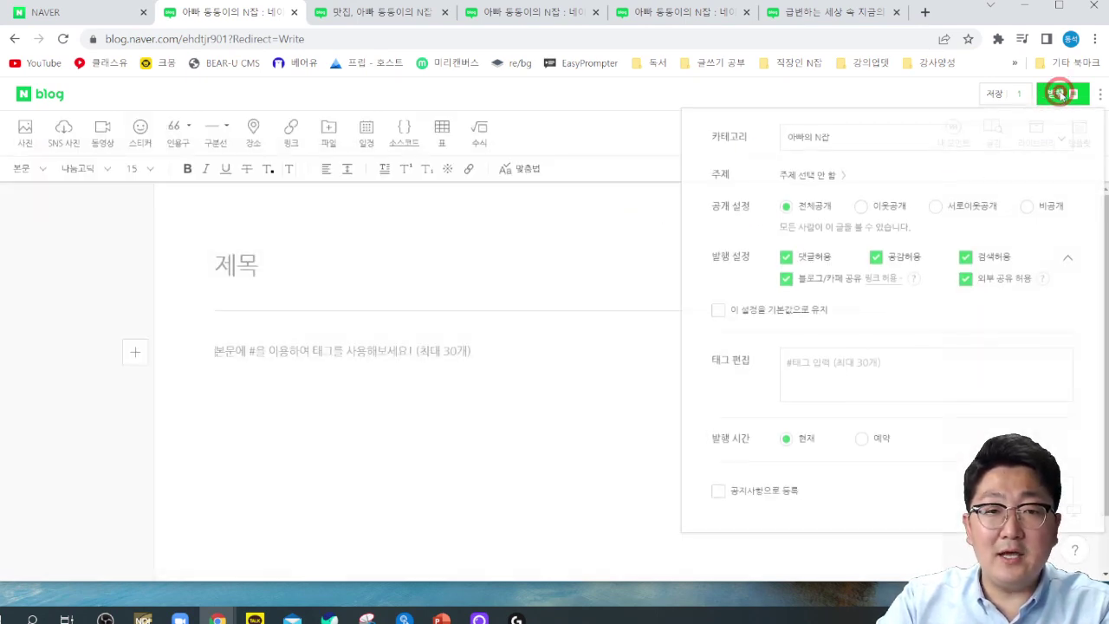
# Try 해외주식 as the post's 카테고리 and check its 주제, and set the category to PDF 전자책.
pyautogui.click(843, 146)
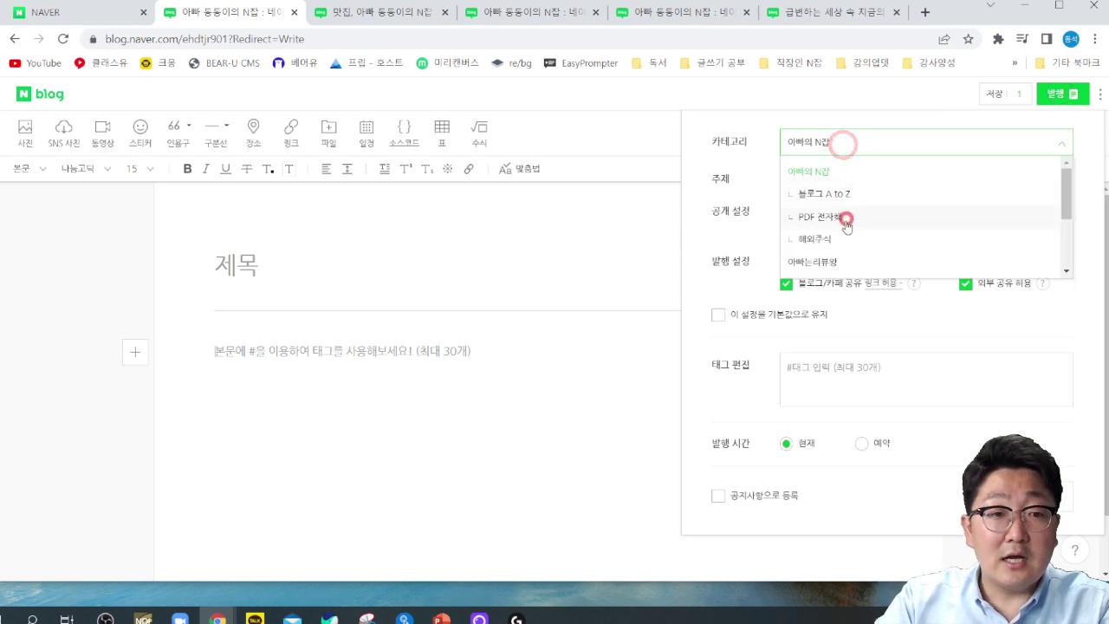
pyautogui.click(829, 241)
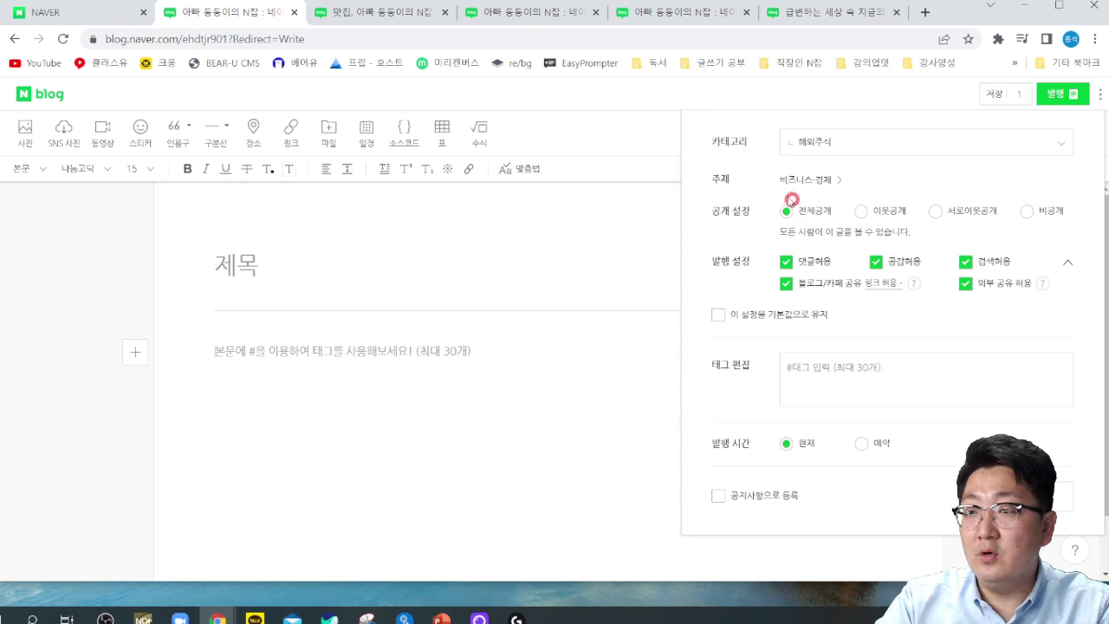
pyautogui.click(834, 143)
pyautogui.click(830, 216)
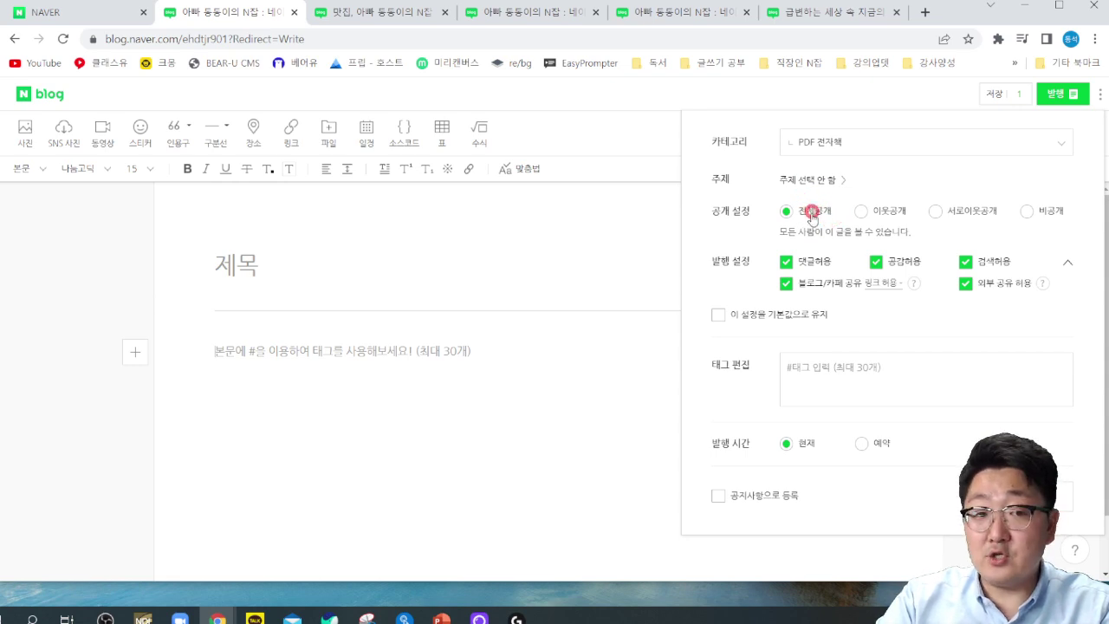
# Set the post's 주제 to 좋은글·이미지 and review the list of available topics.
pyautogui.click(819, 179)
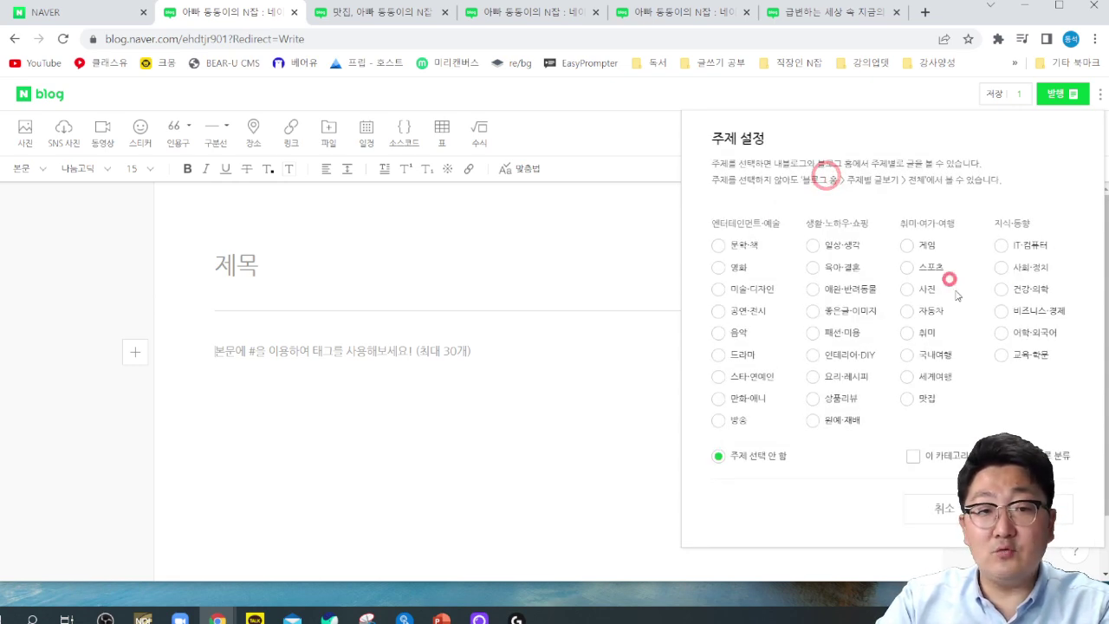
pyautogui.click(819, 251)
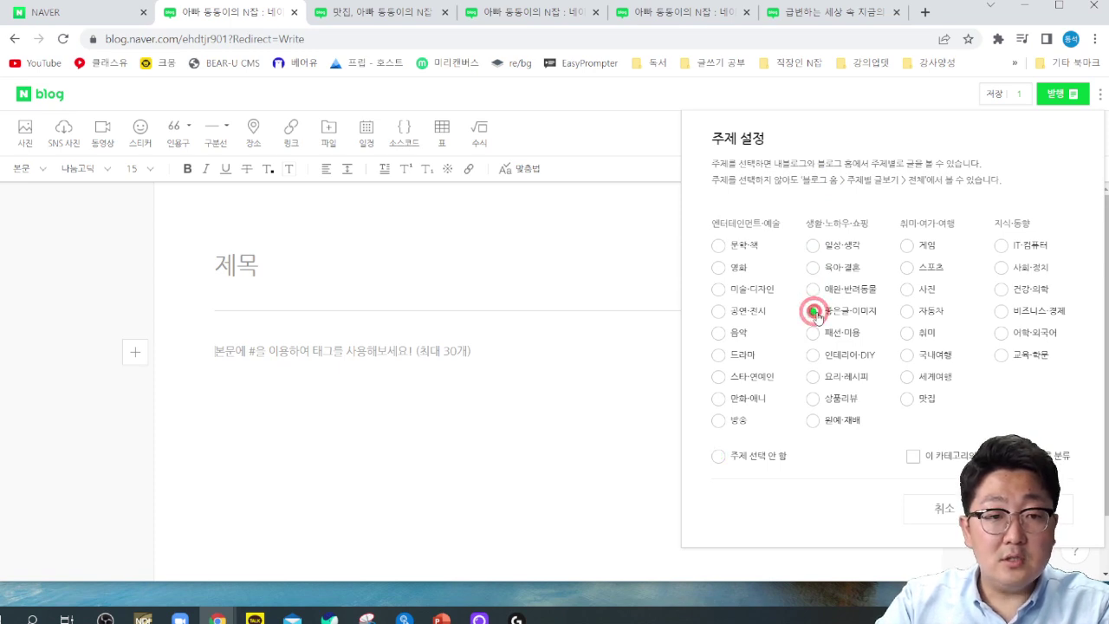
pyautogui.click(1048, 509)
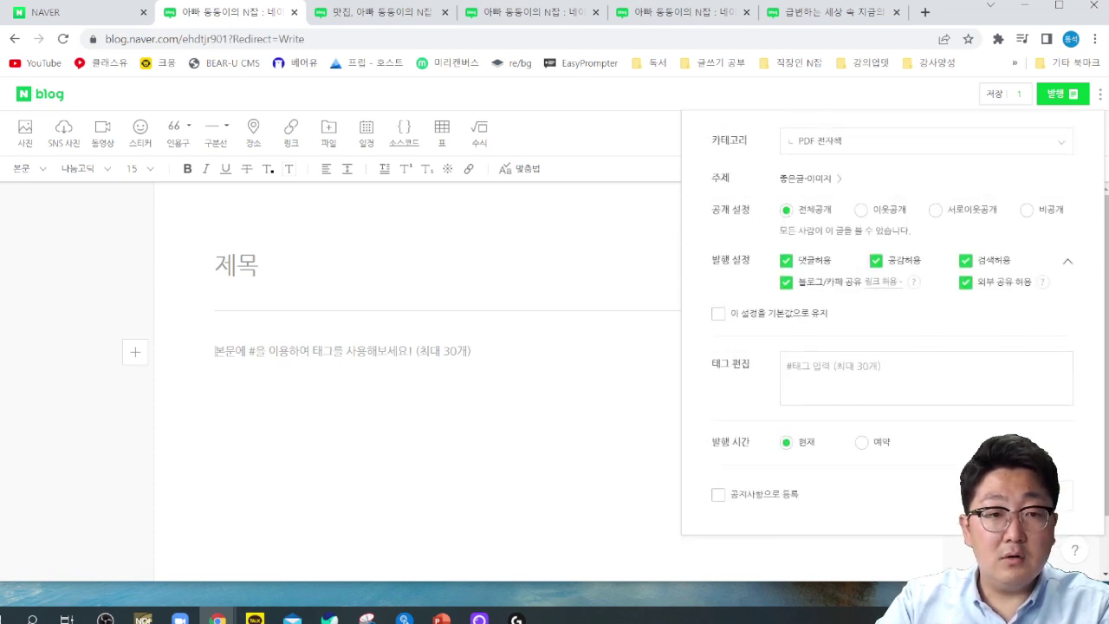
pyautogui.click(811, 182)
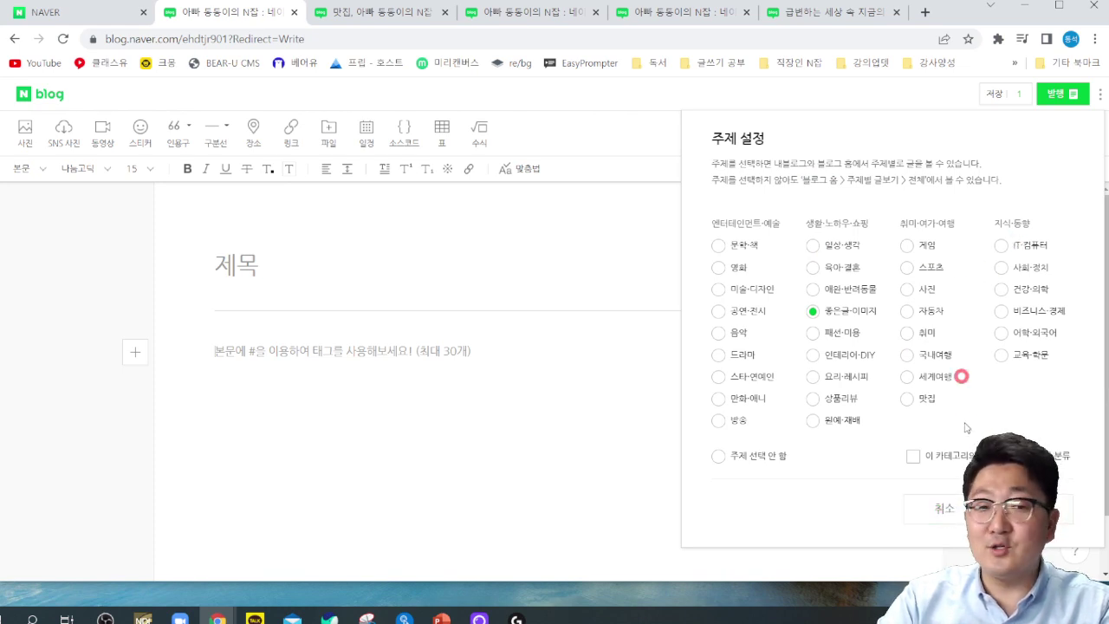
pyautogui.click(1059, 508)
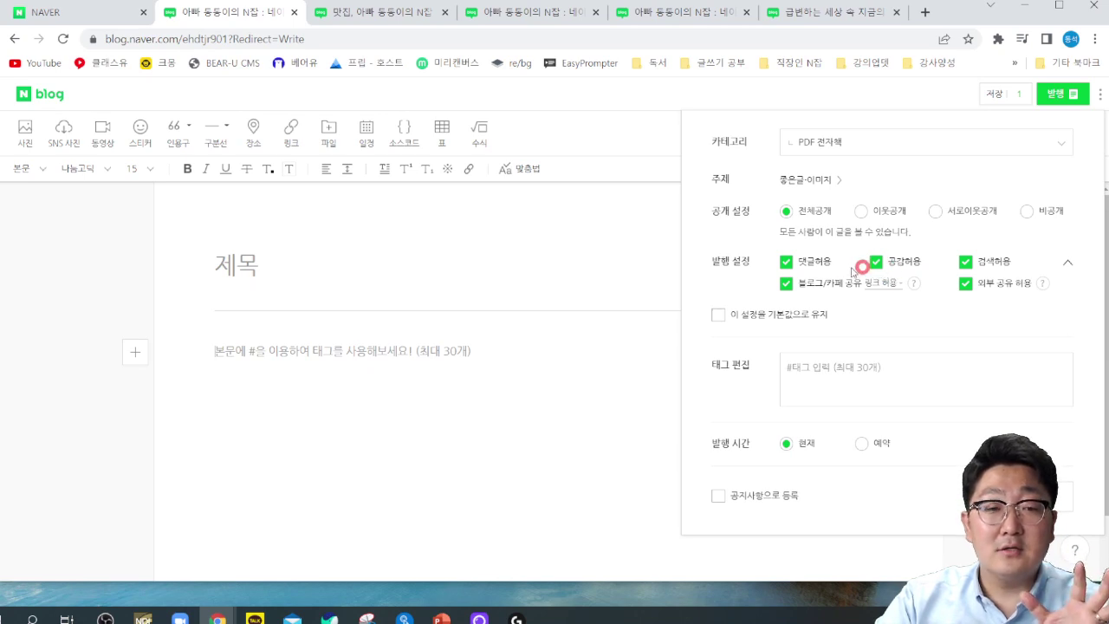
# Try switching 댓글허용 off and on, check 블로그/카페 공유, and turn off 검색허용 in the 발행 설정.
pyautogui.click(789, 264)
pyautogui.click(788, 263)
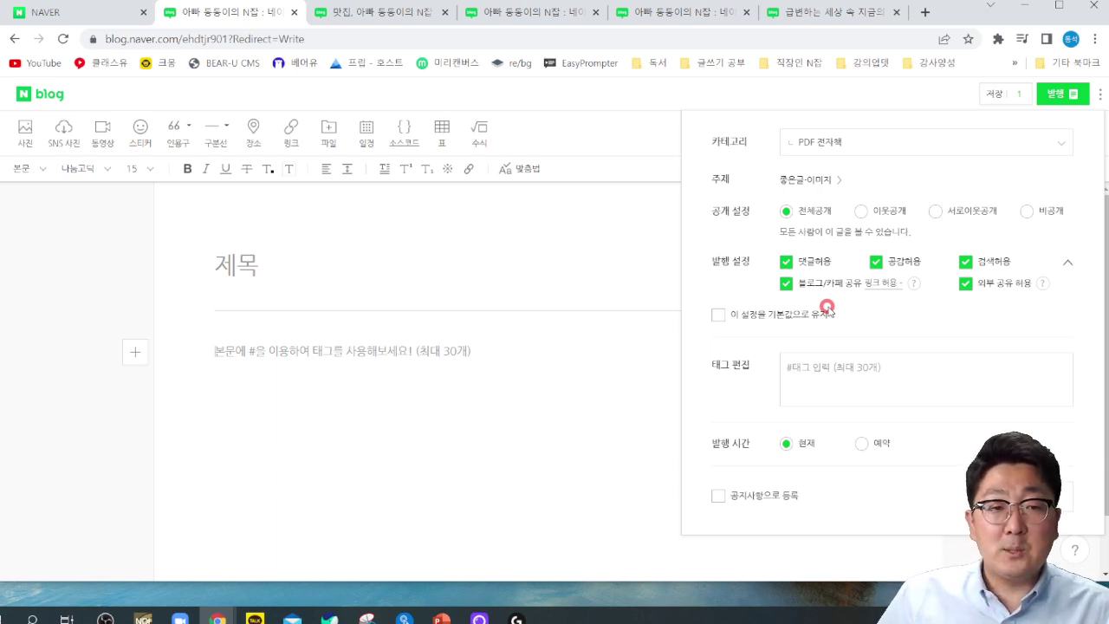
pyautogui.click(786, 283)
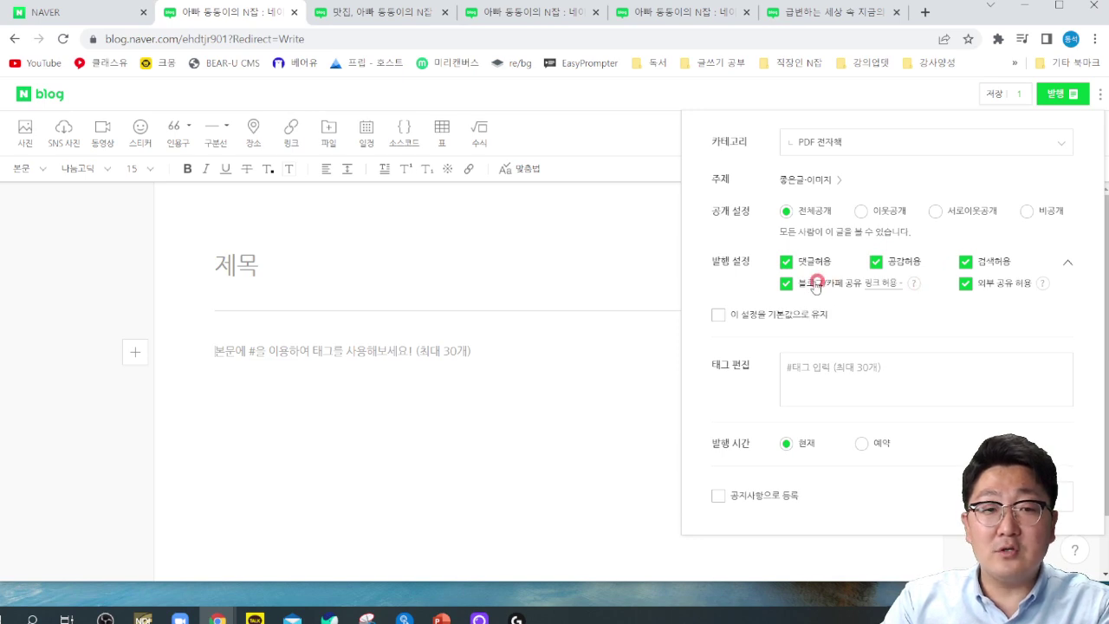
pyautogui.click(966, 263)
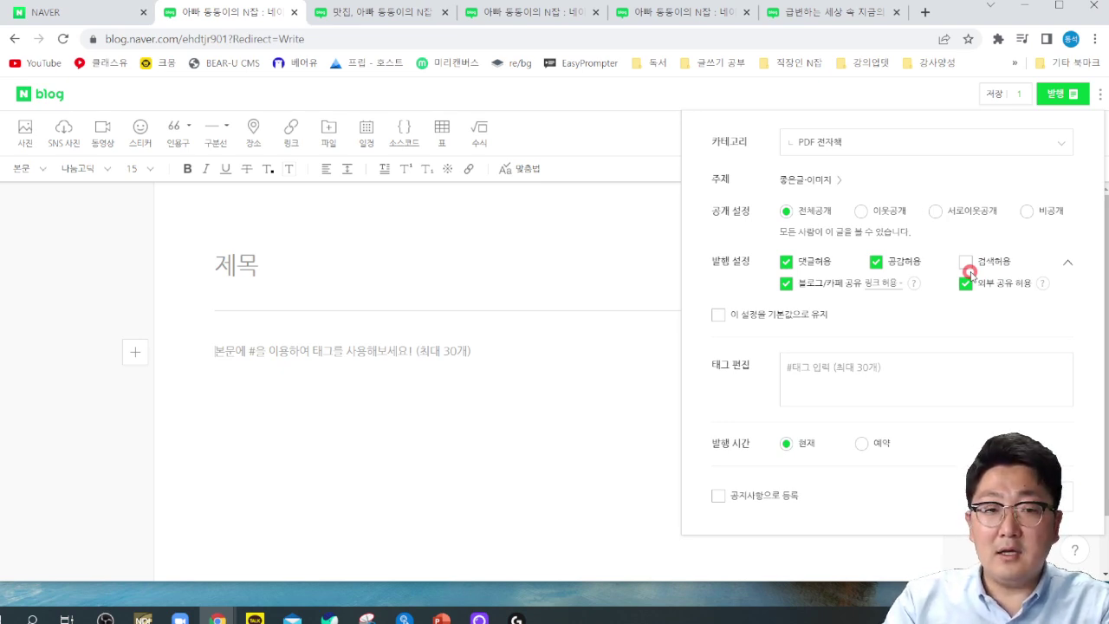
# Try 비공개 as the 공개 설정, return it to 전체공개, and enable 공감허용 and 검색허용.
pyautogui.click(1029, 212)
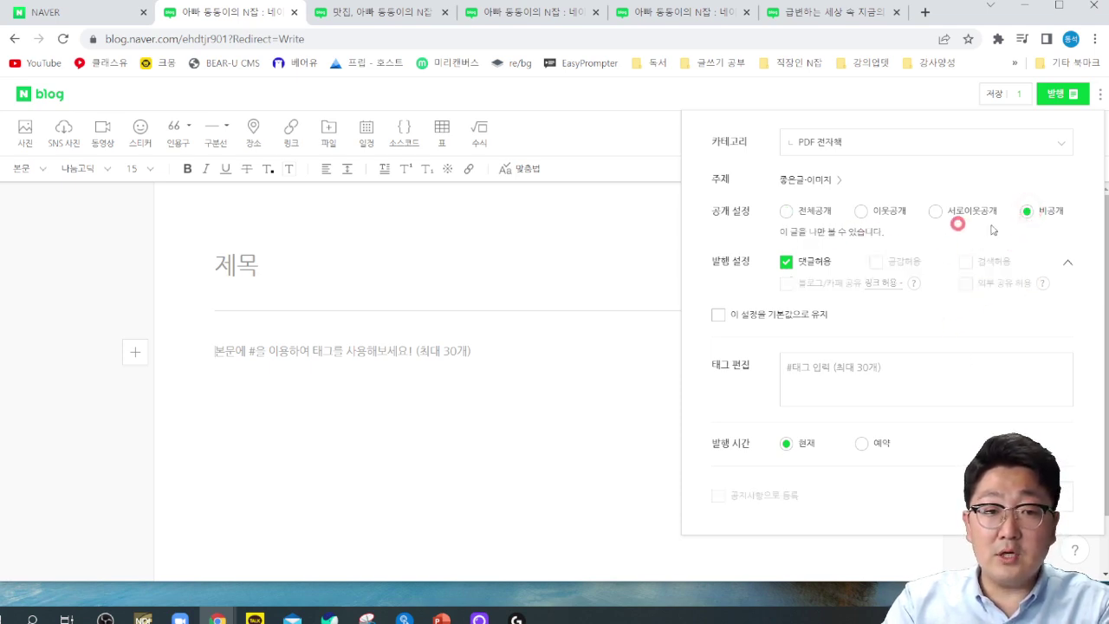
pyautogui.click(786, 211)
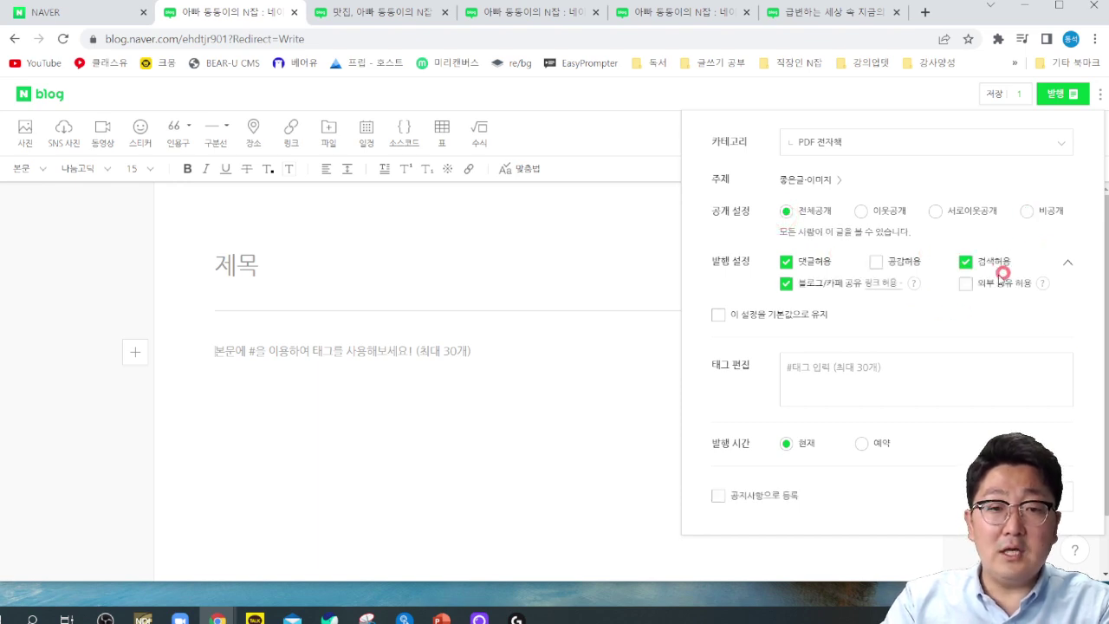
pyautogui.click(967, 262)
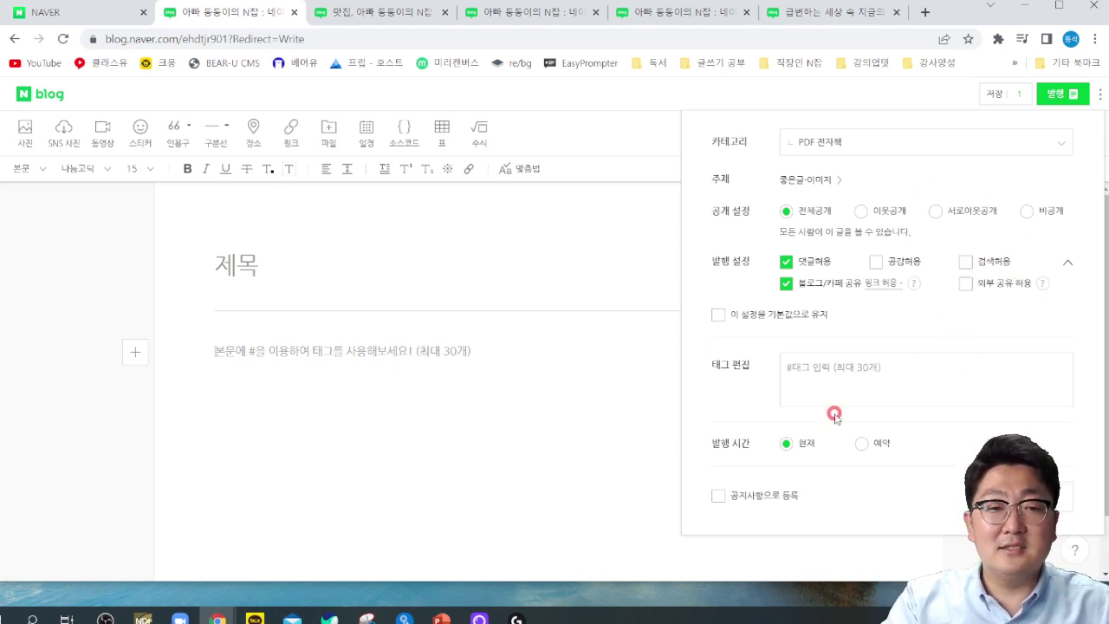
pyautogui.click(877, 262)
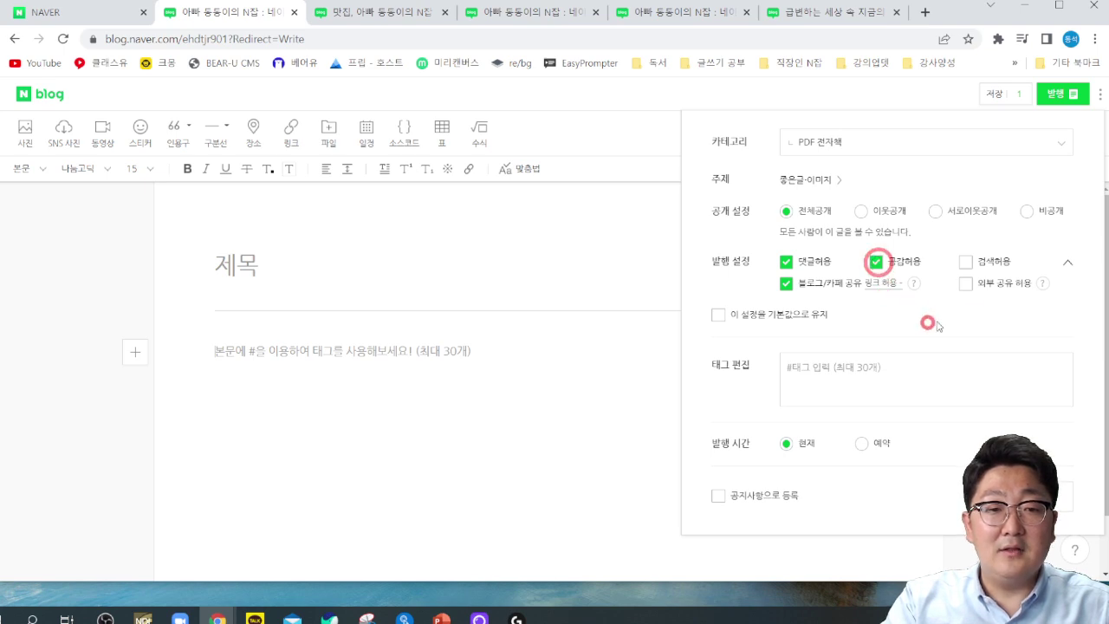
pyautogui.click(967, 261)
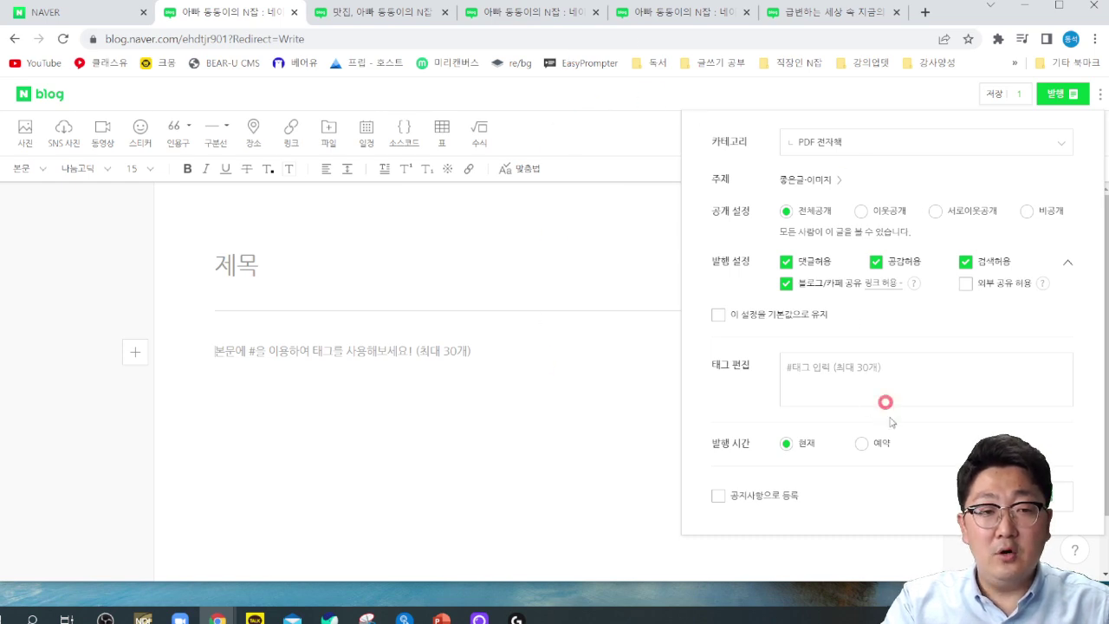
# Open the sharing choices for 블로그/카페 공유 and examine the link cards in the other blog's open post.
pyautogui.click(886, 282)
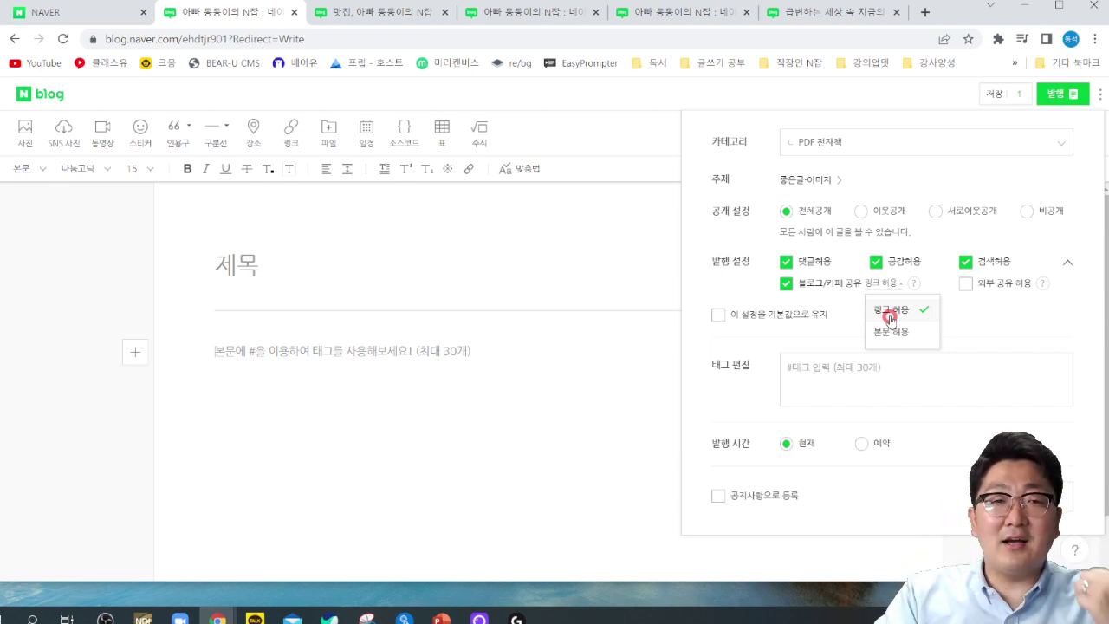
pyautogui.click(821, 13)
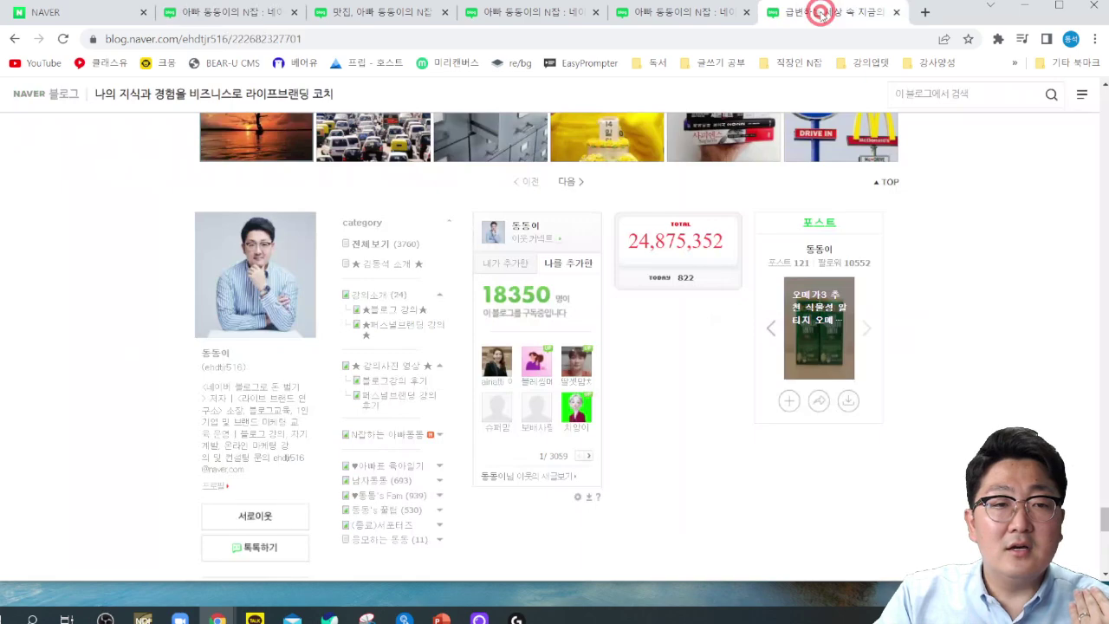
pyautogui.scroll(4, 351, 279)
pyautogui.scroll(-3, 292, 317)
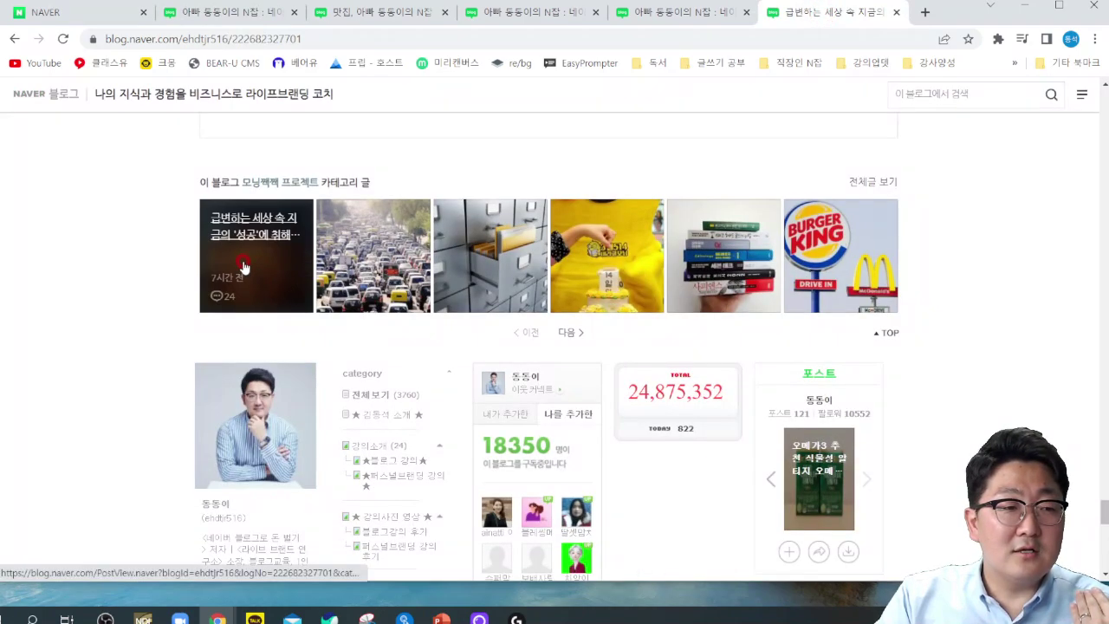
pyautogui.scroll(12, 244, 266)
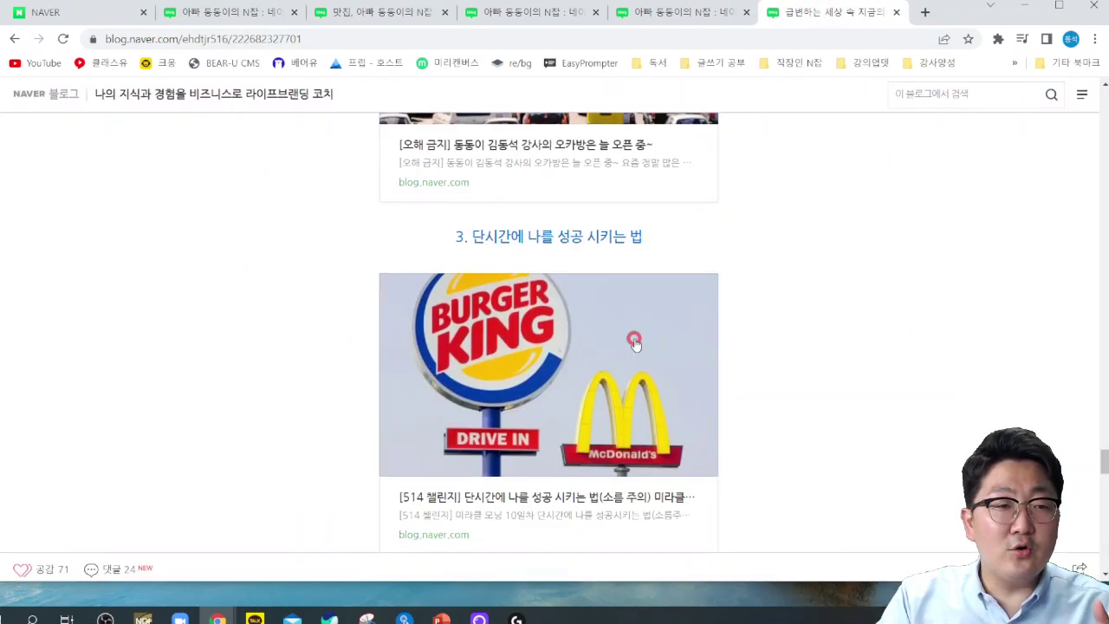
pyautogui.scroll(7, 635, 343)
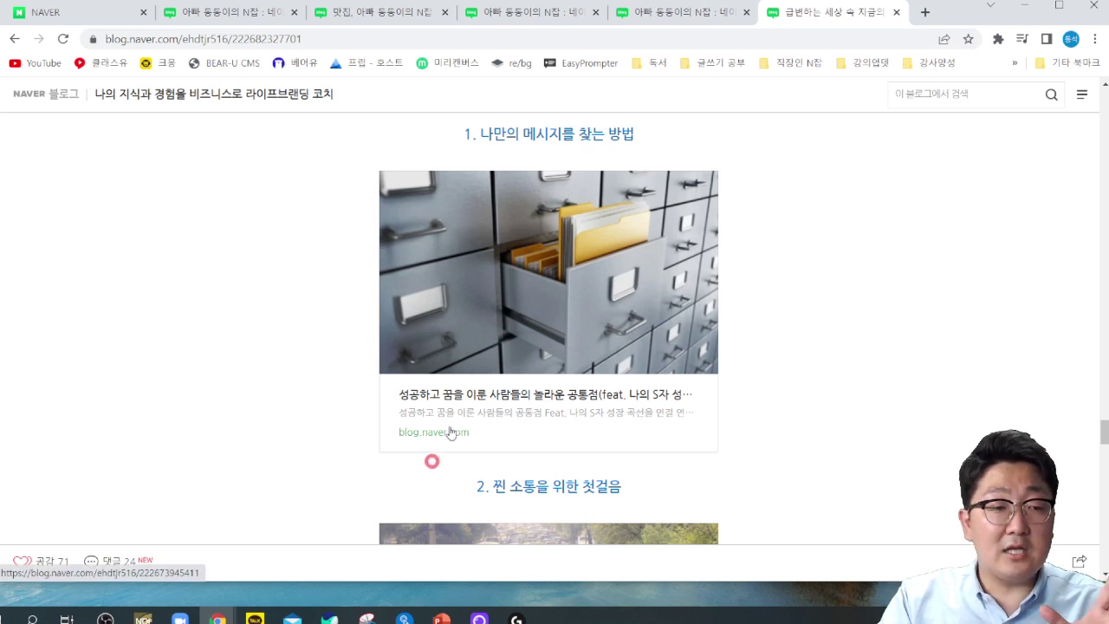
pyautogui.click(659, 18)
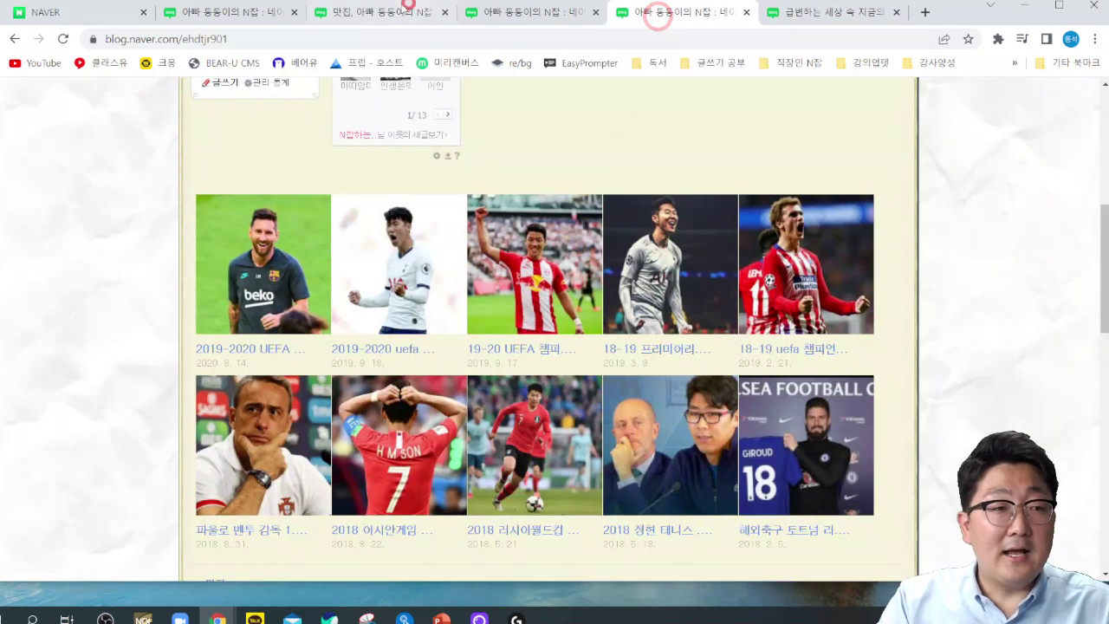
pyautogui.click(183, 16)
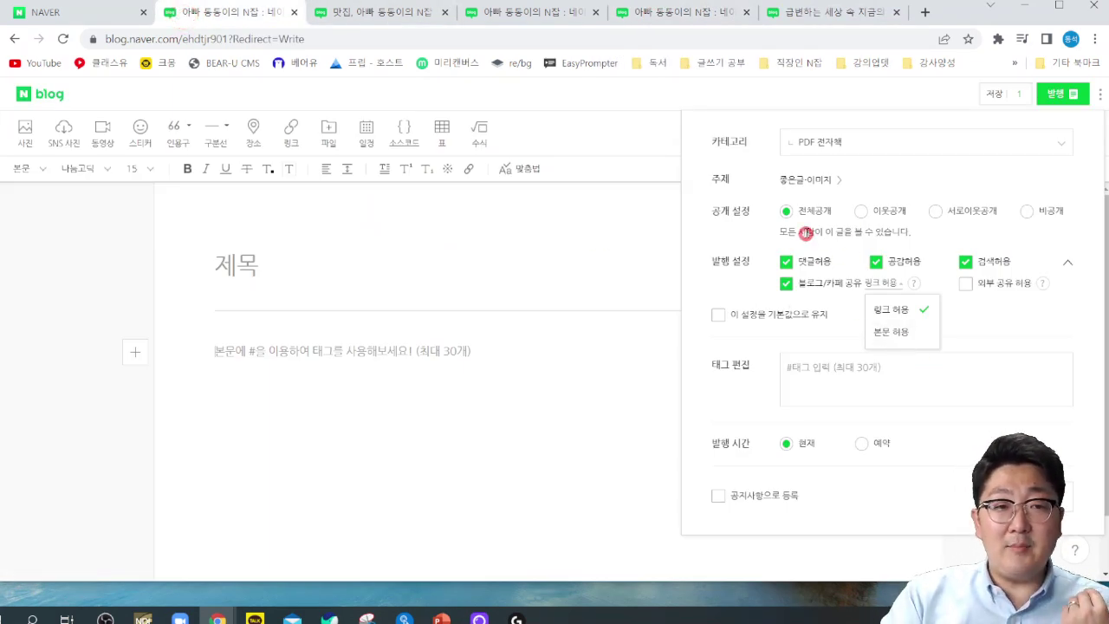
# Open the linked post under 1. 나만의 메시지를 찾는 방법 and skim its title and body.
pyautogui.click(811, 24)
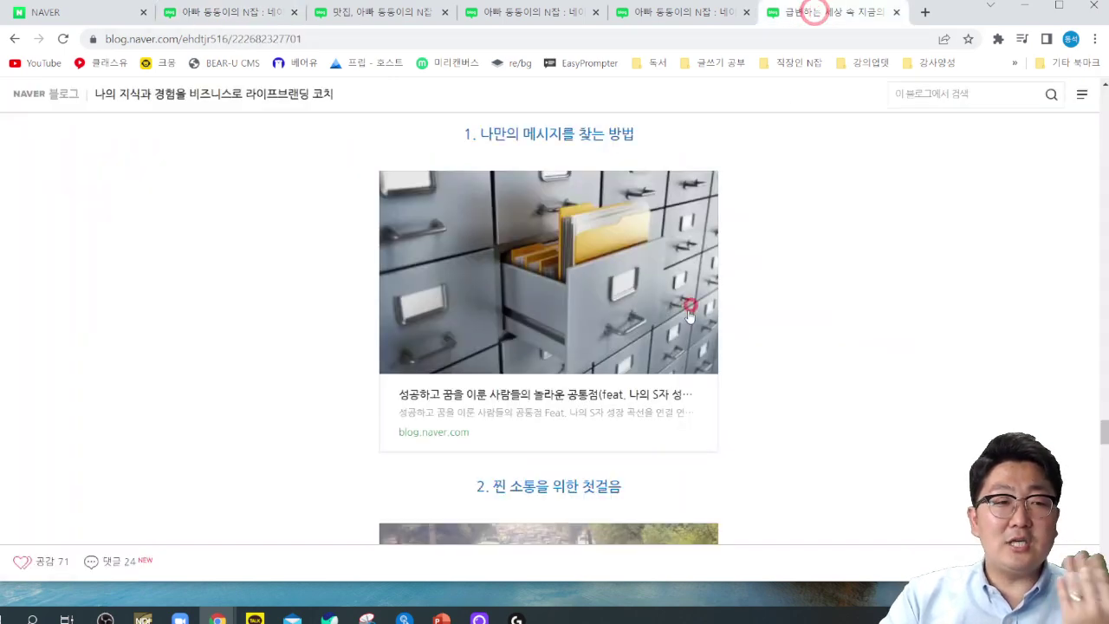
pyautogui.click(603, 262)
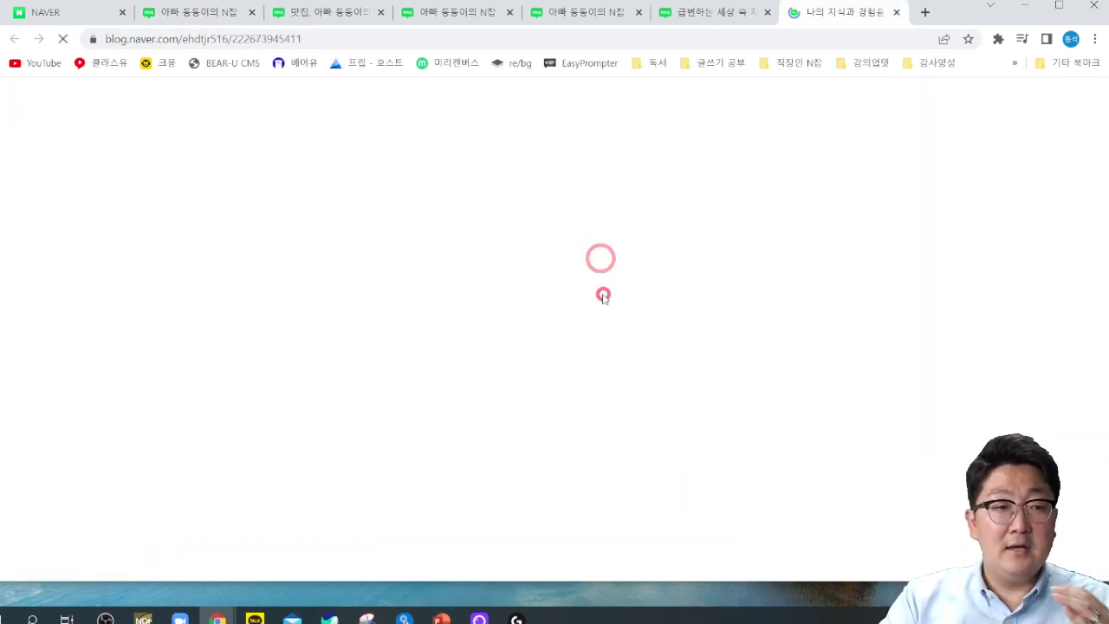
pyautogui.scroll(-3, 549, 339)
pyautogui.scroll(3, 198, 220)
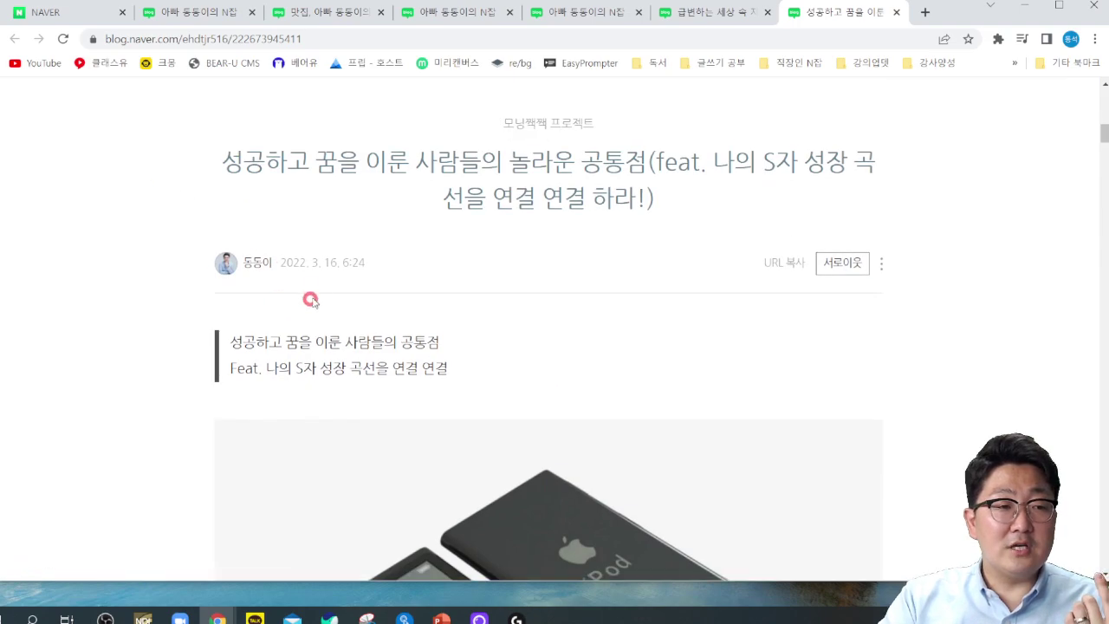
pyautogui.scroll(-15, 295, 300)
pyautogui.scroll(-5, 448, 425)
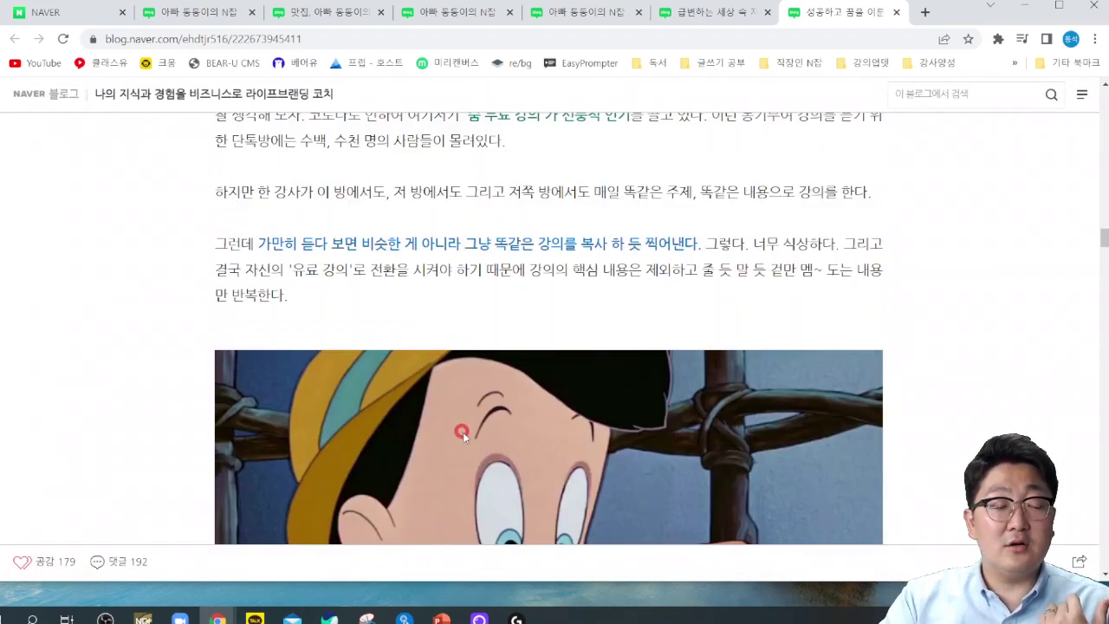
# Return to the post draft and set 블로그/카페 공유 to 본문 허용.
pyautogui.click(186, 13)
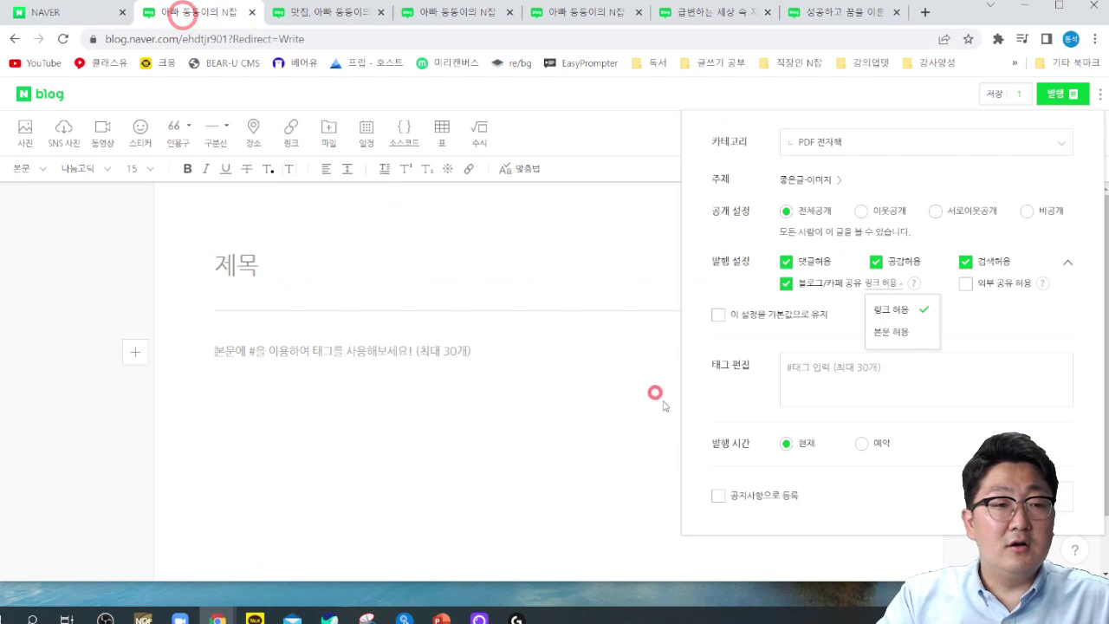
pyautogui.click(903, 338)
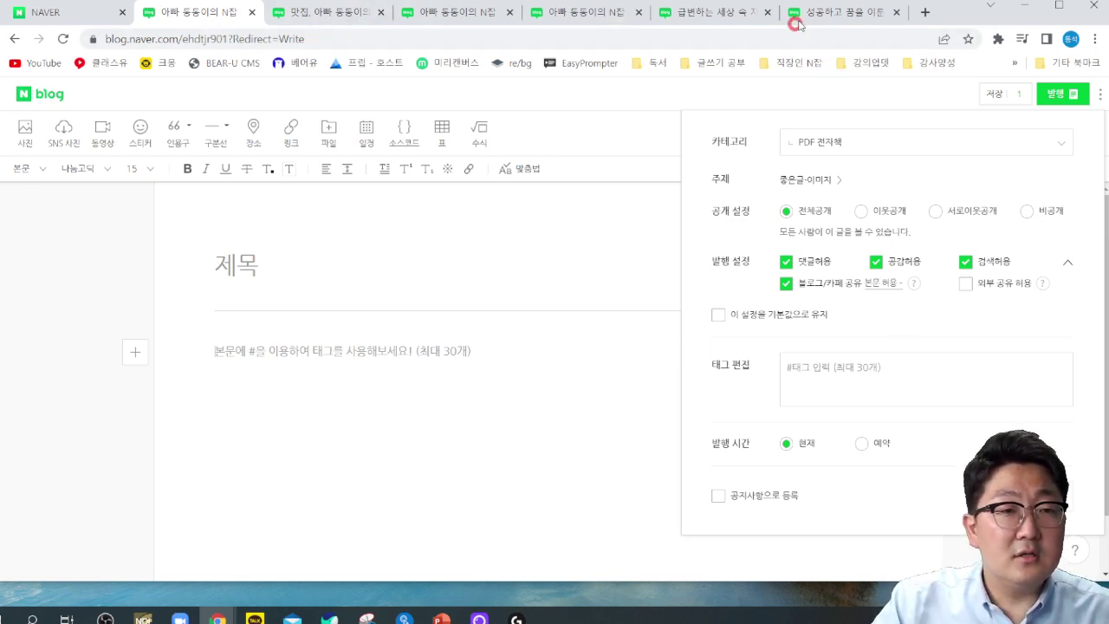
# Open the other blog's main page from its post and look through the category post lists and the 아빠표 육아일기 album.
pyautogui.click(830, 13)
pyautogui.scroll(5, 607, 208)
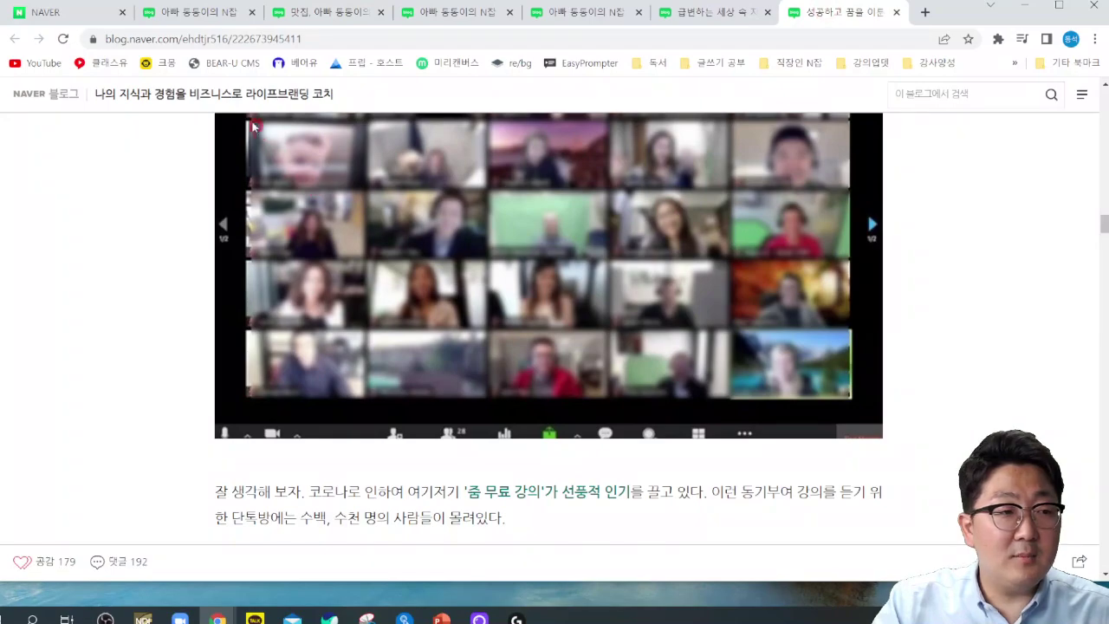
pyautogui.click(213, 93)
pyautogui.scroll(-5, 448, 207)
pyautogui.scroll(-10, 448, 206)
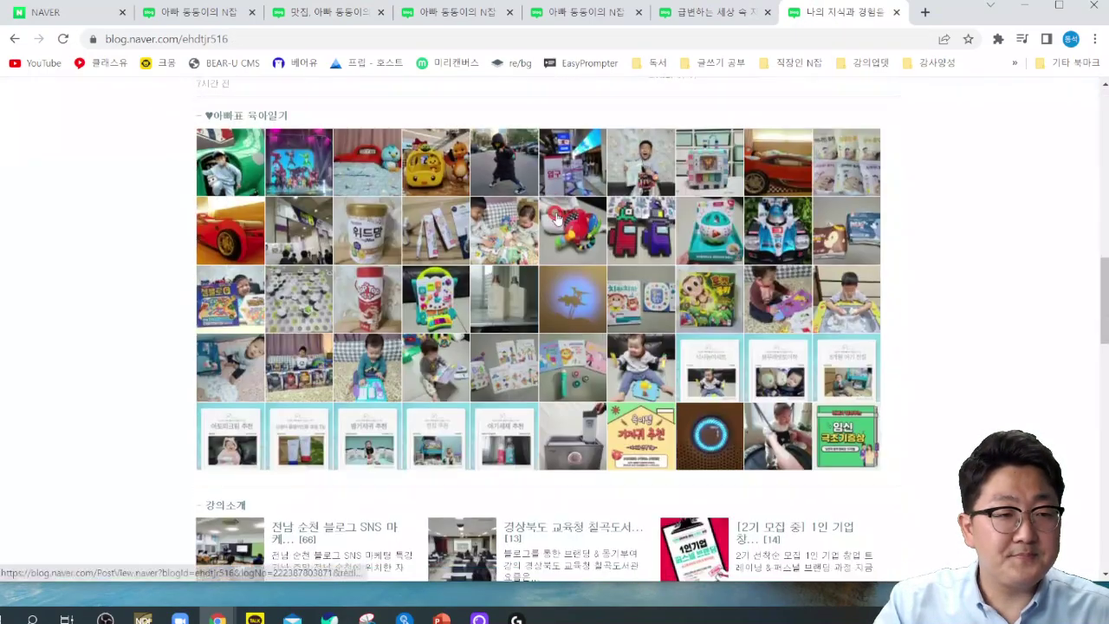
pyautogui.scroll(-10, 555, 216)
pyautogui.scroll(10, 345, 227)
pyautogui.scroll(3, 345, 227)
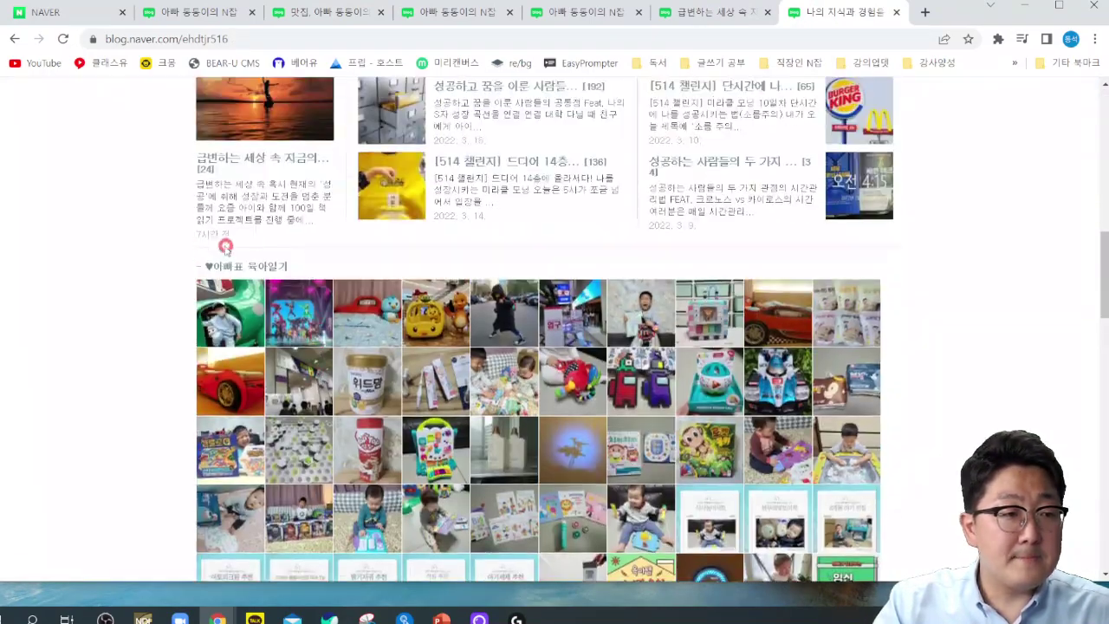
# Open the 급변하는 세상 속 post and, from the blog's category list below it, open the 널리널리 알려라 category.
pyautogui.click(223, 106)
pyautogui.moveTo(1103, 102); pyautogui.dragTo(1102, 498)
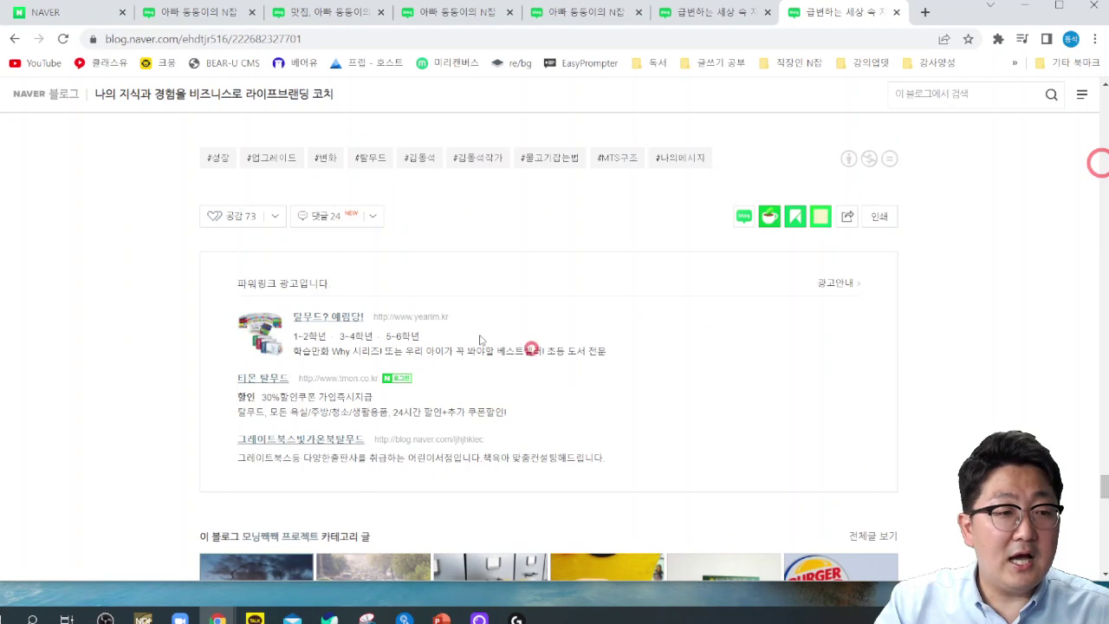
pyautogui.scroll(-5, 398, 286)
pyautogui.scroll(-6, 409, 237)
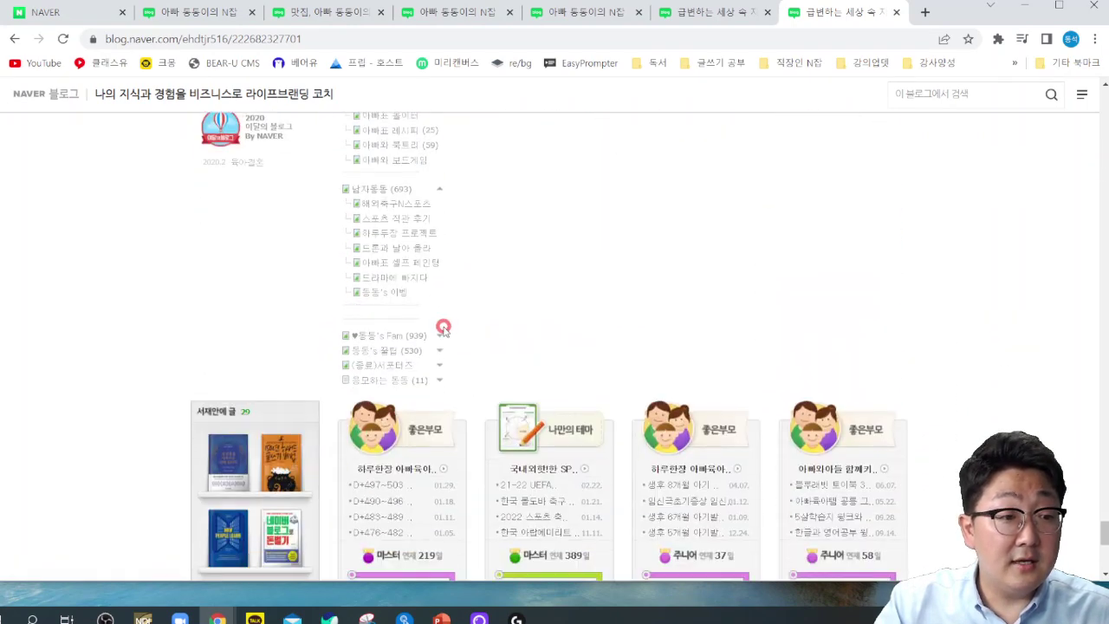
pyautogui.click(435, 389)
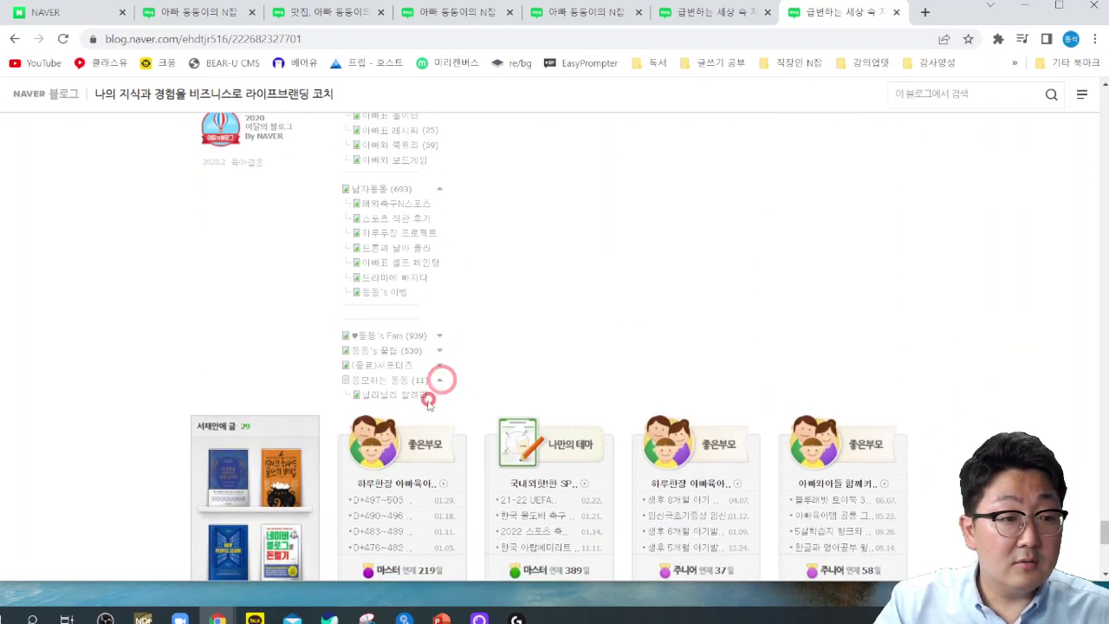
pyautogui.click(410, 397)
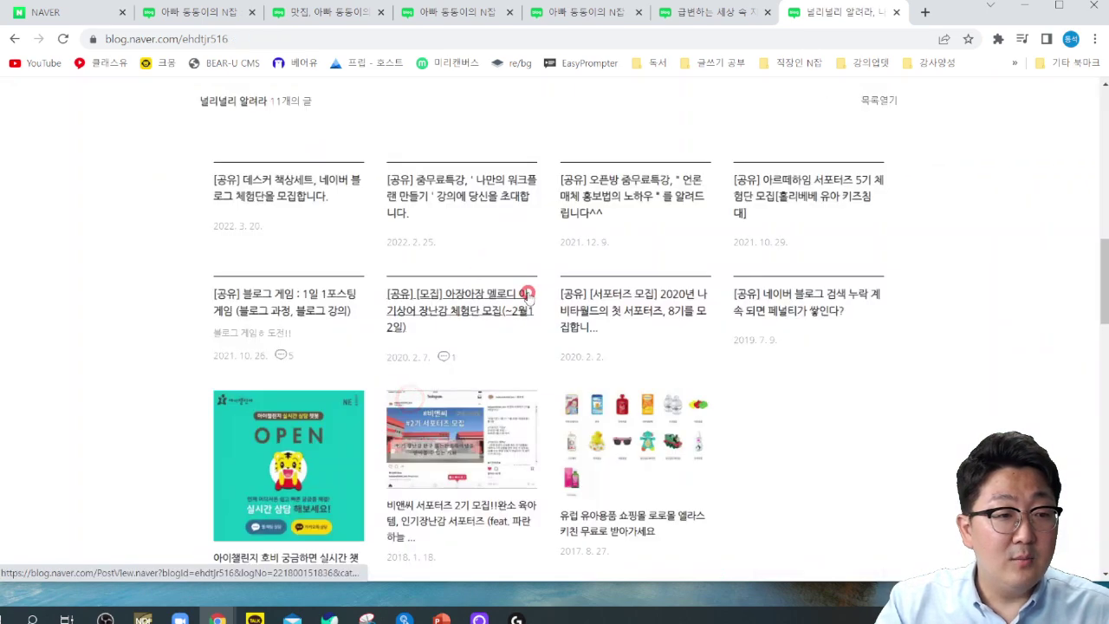
# Open the [공유] 데스커 책상세트 post from the category's post list and examine its source line and link card.
pyautogui.scroll(-2, 527, 312)
pyautogui.scroll(3, 515, 336)
pyautogui.click(514, 336)
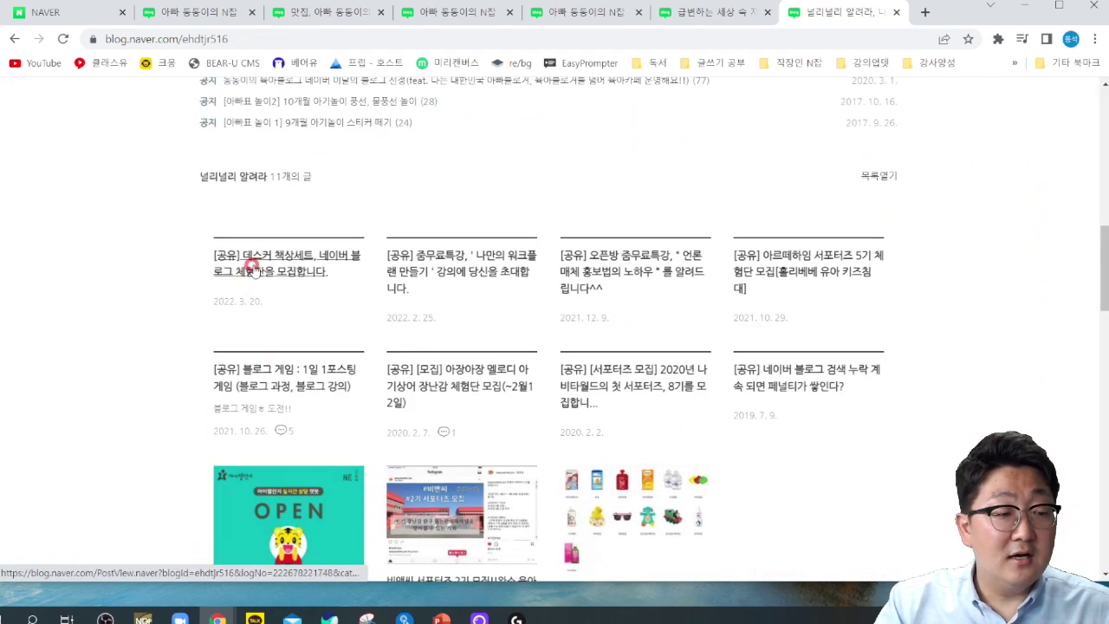
pyautogui.click(303, 256)
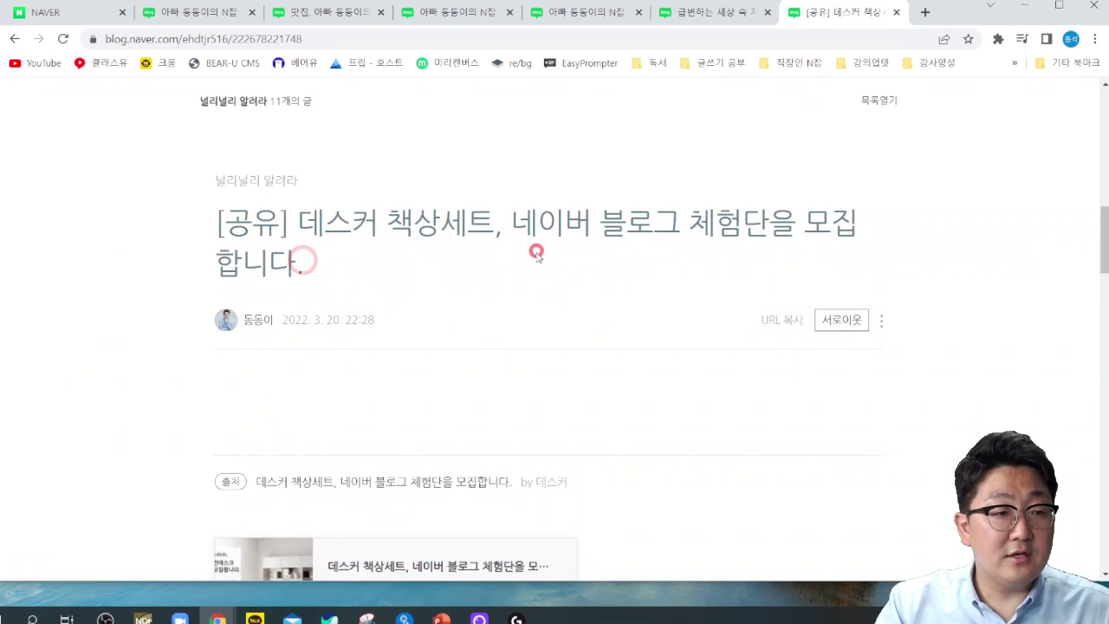
pyautogui.scroll(-3, 538, 253)
pyautogui.scroll(1, 621, 307)
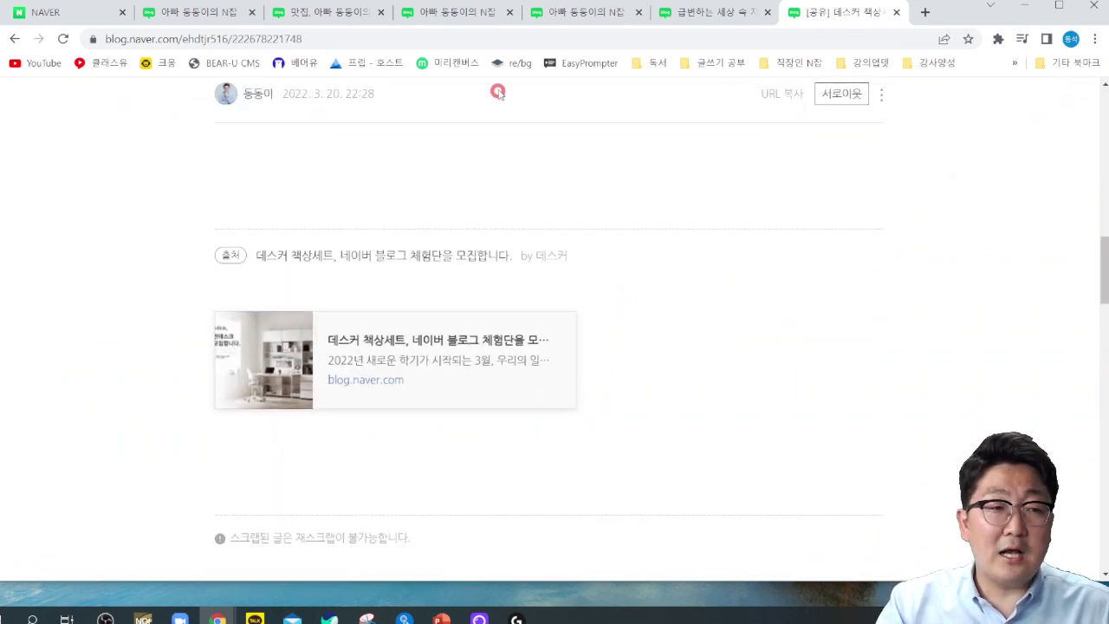
# Return to the post draft and set 블로그/카페 공유 to 링크 허용.
pyautogui.click(188, 12)
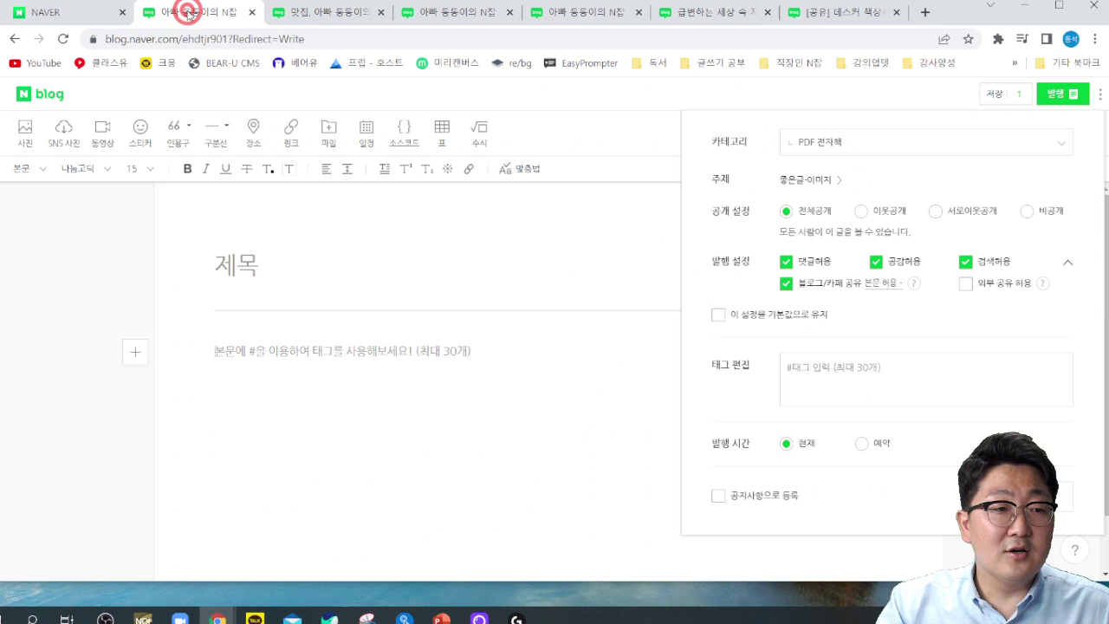
pyautogui.click(892, 289)
pyautogui.click(895, 306)
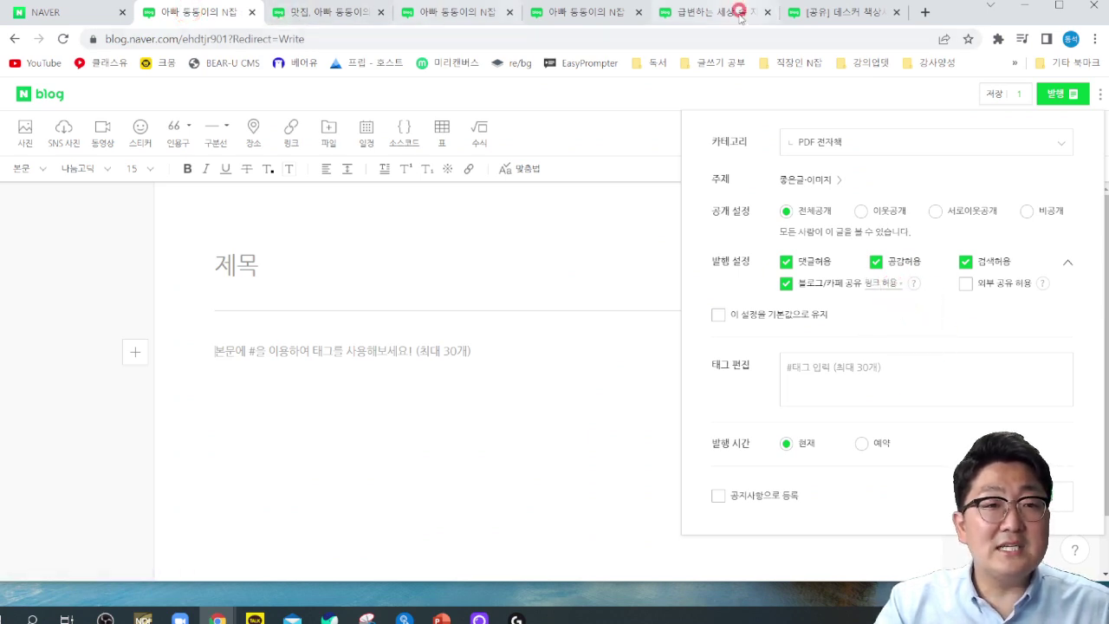
# Follow the link card in the shared 데스커 책상세트 post, skim the original post, and return to the 널리널리 알려라 post list.
pyautogui.click(839, 13)
pyautogui.scroll(4, 346, 329)
pyautogui.scroll(-1, 433, 362)
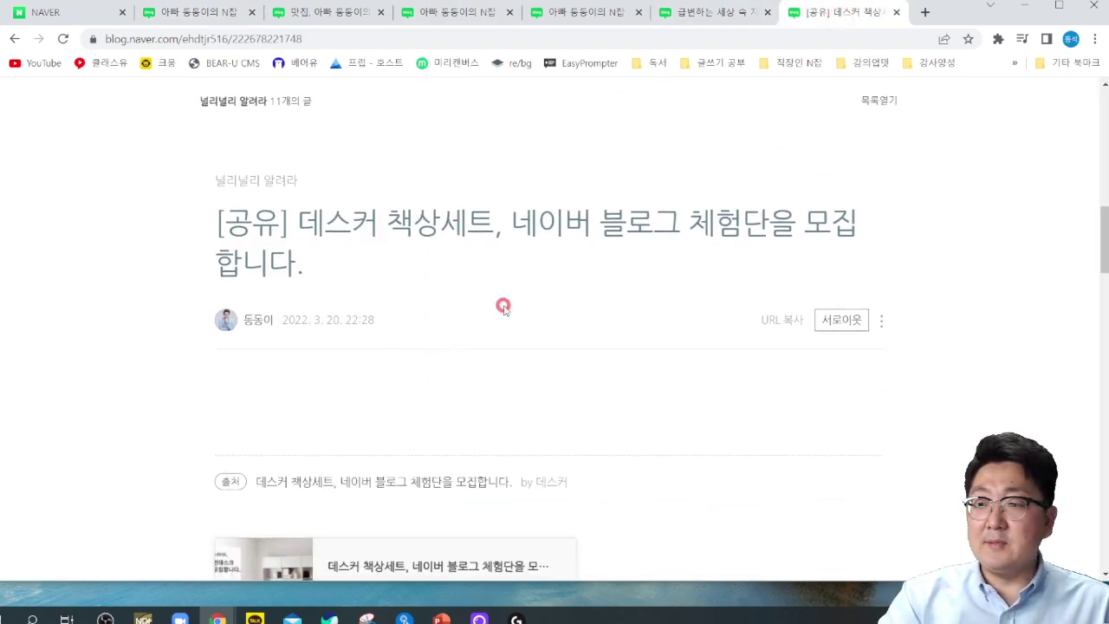
pyautogui.scroll(-2, 503, 308)
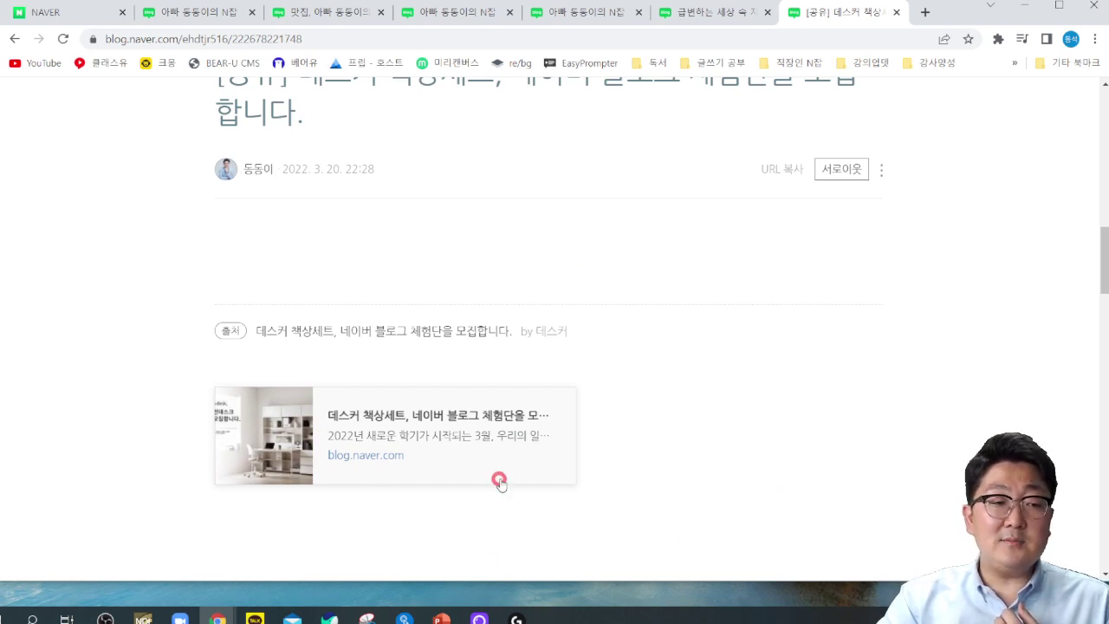
pyautogui.click(413, 466)
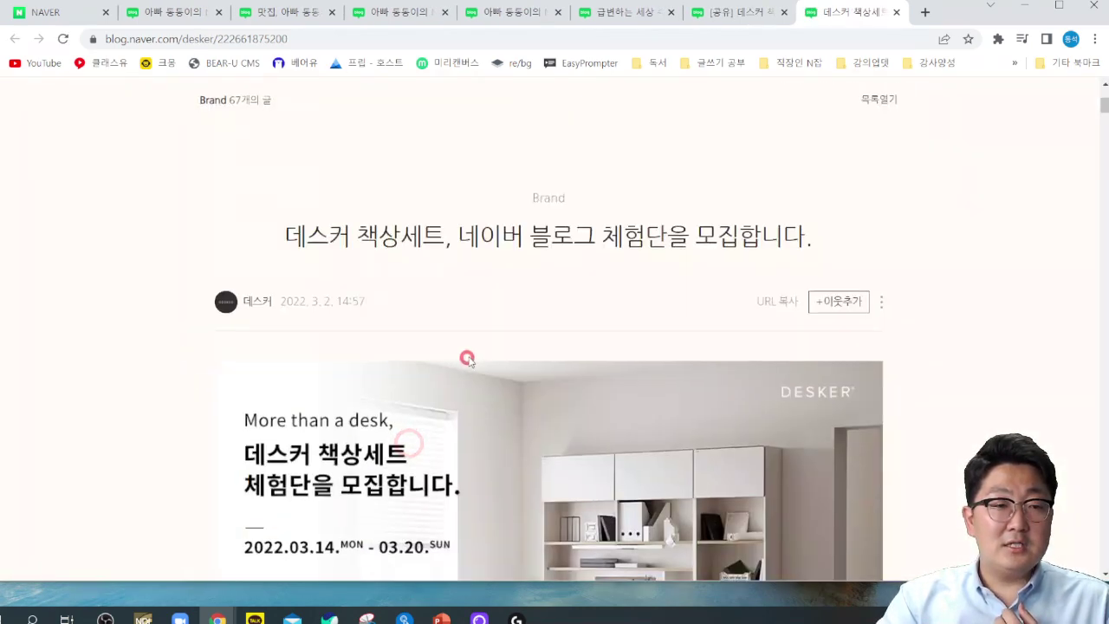
pyautogui.scroll(-10, 498, 386)
pyautogui.scroll(-20, 498, 386)
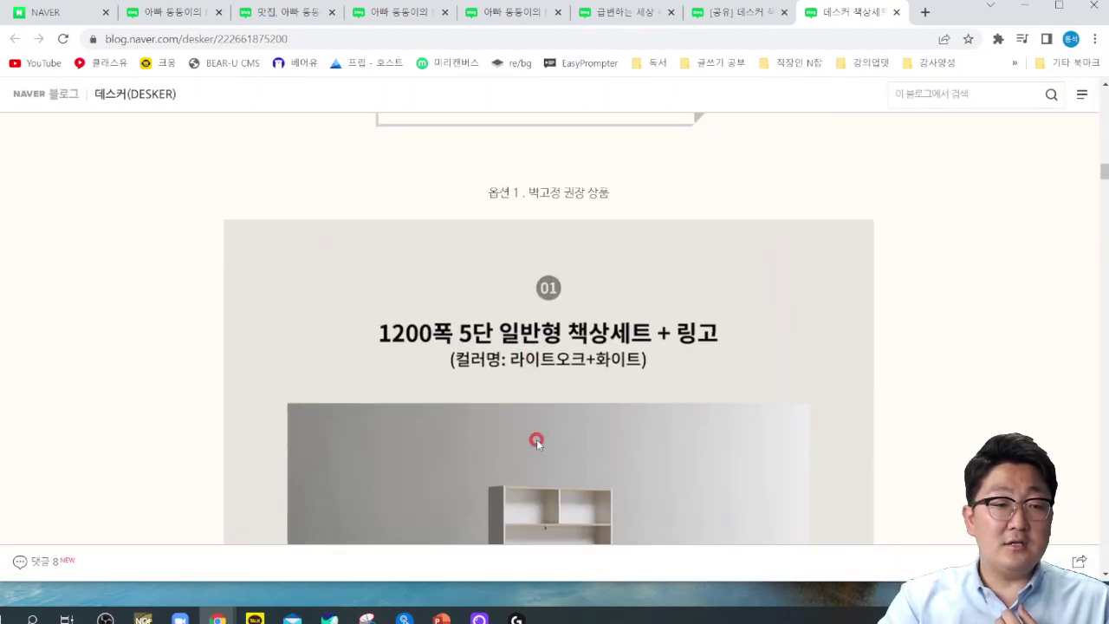
pyautogui.click(901, 12)
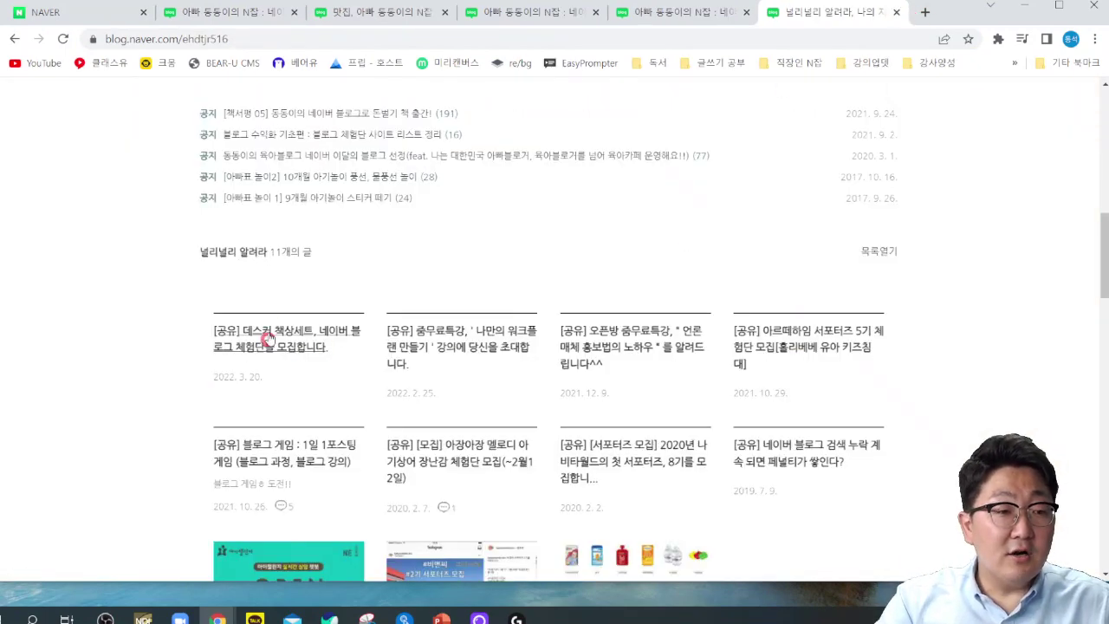
# Open the [공유] 줌무료특강 post and examine its title, source line and shared body text.
pyautogui.click(419, 331)
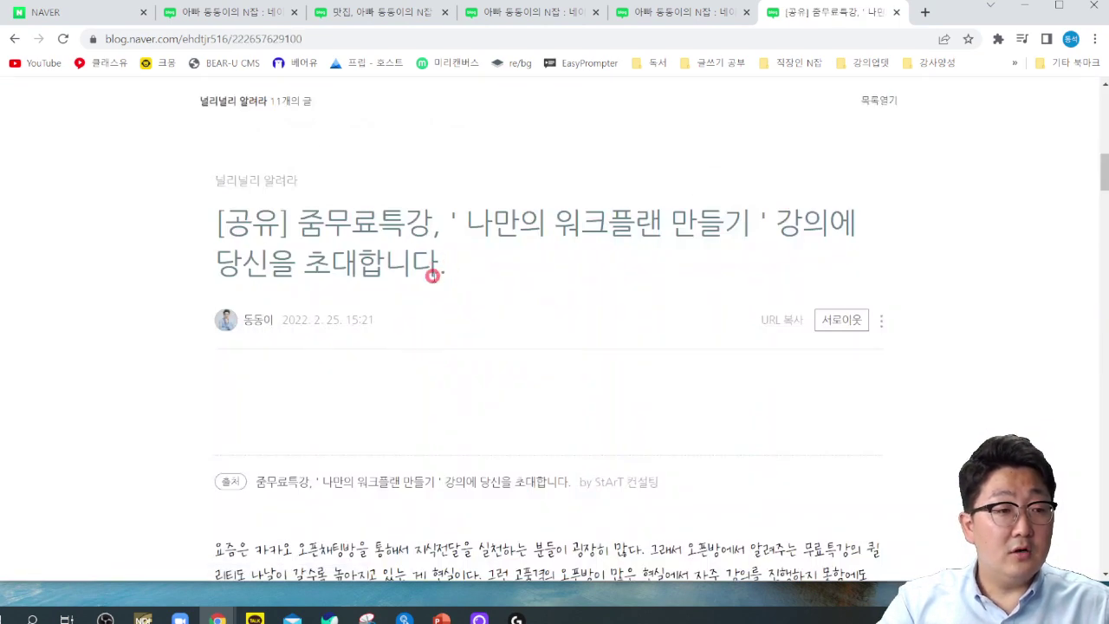
pyautogui.scroll(-10, 432, 275)
pyautogui.scroll(-5, 483, 275)
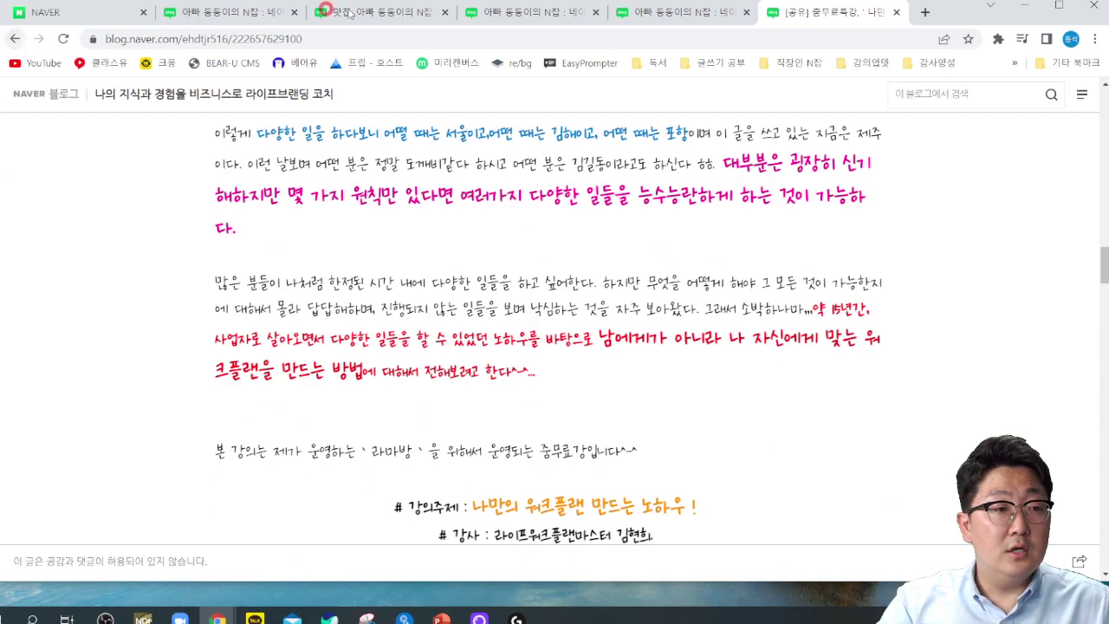
pyautogui.click(670, 13)
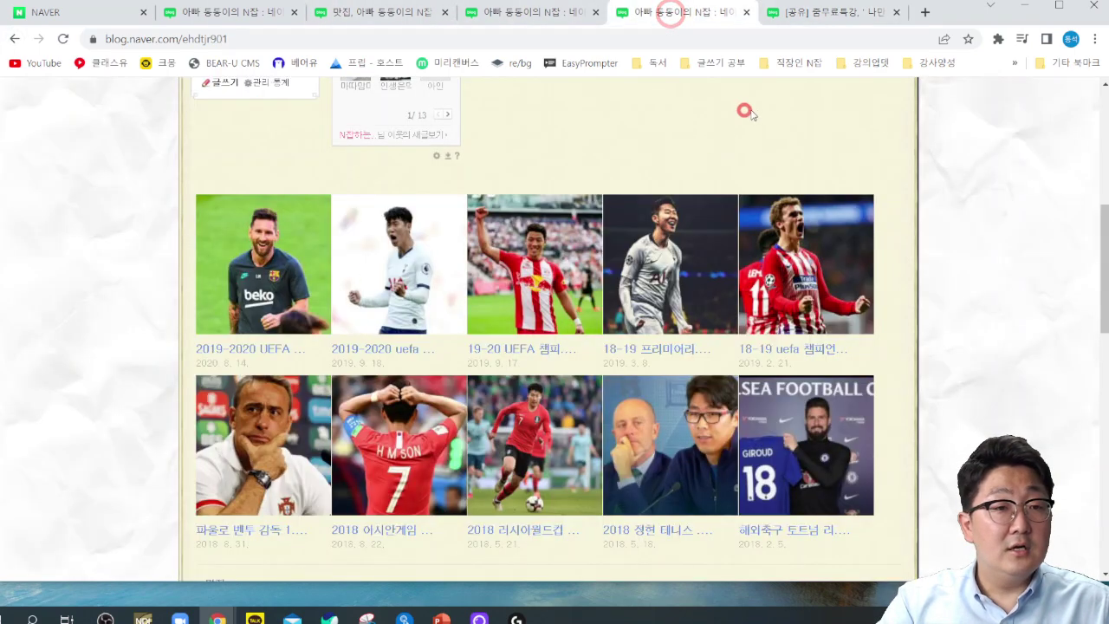
pyautogui.click(813, 12)
pyautogui.scroll(5, 451, 334)
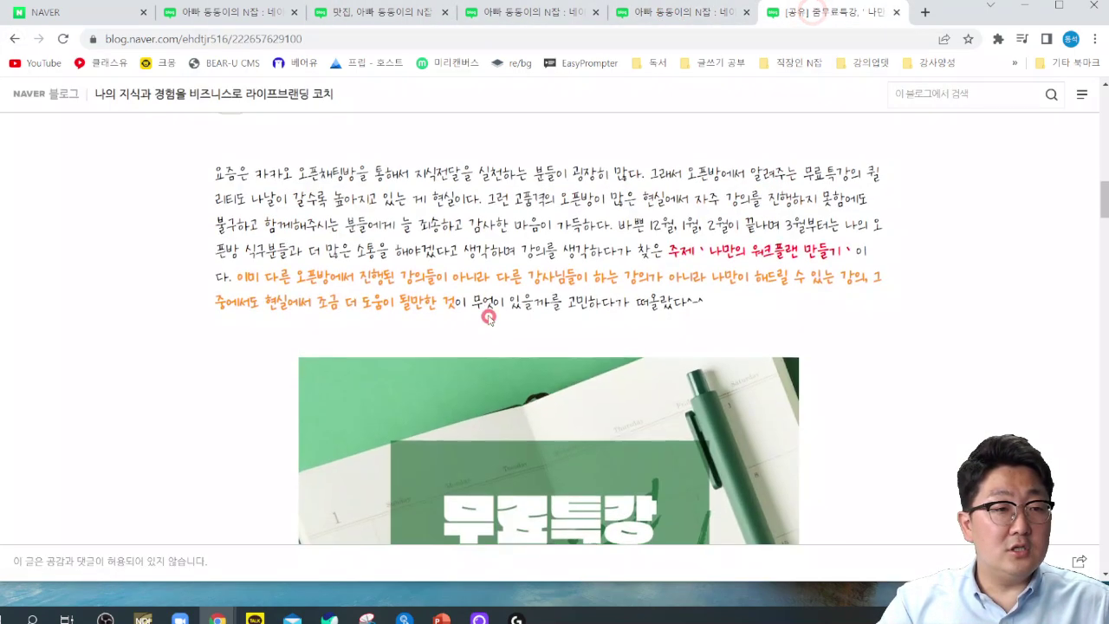
pyautogui.scroll(5, 489, 318)
pyautogui.scroll(2, 338, 376)
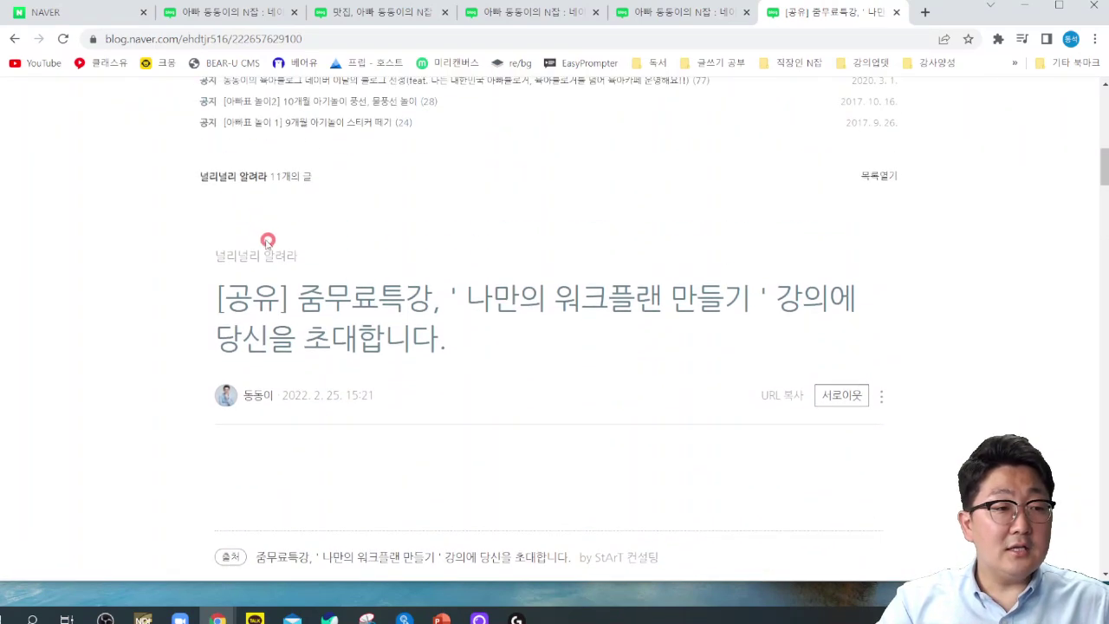
# Go back to the 널리널리 알려라 list and reopen the [공유] 데스커 책상세트 post to view its link card.
pyautogui.click(255, 256)
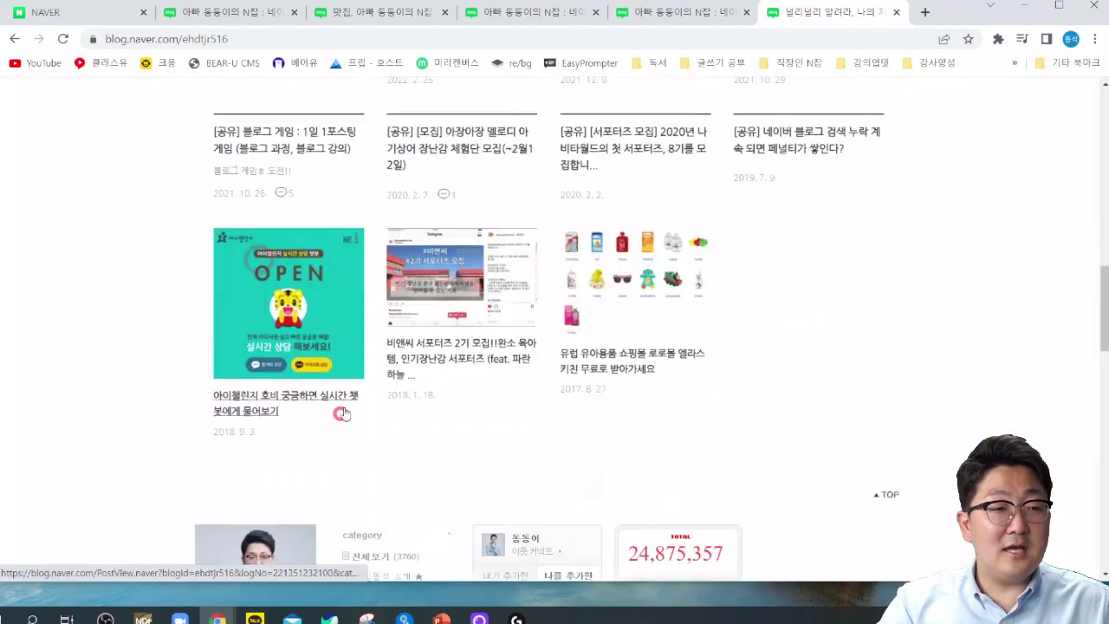
pyautogui.scroll(2, 340, 419)
pyautogui.click(277, 201)
pyautogui.scroll(-4, 413, 280)
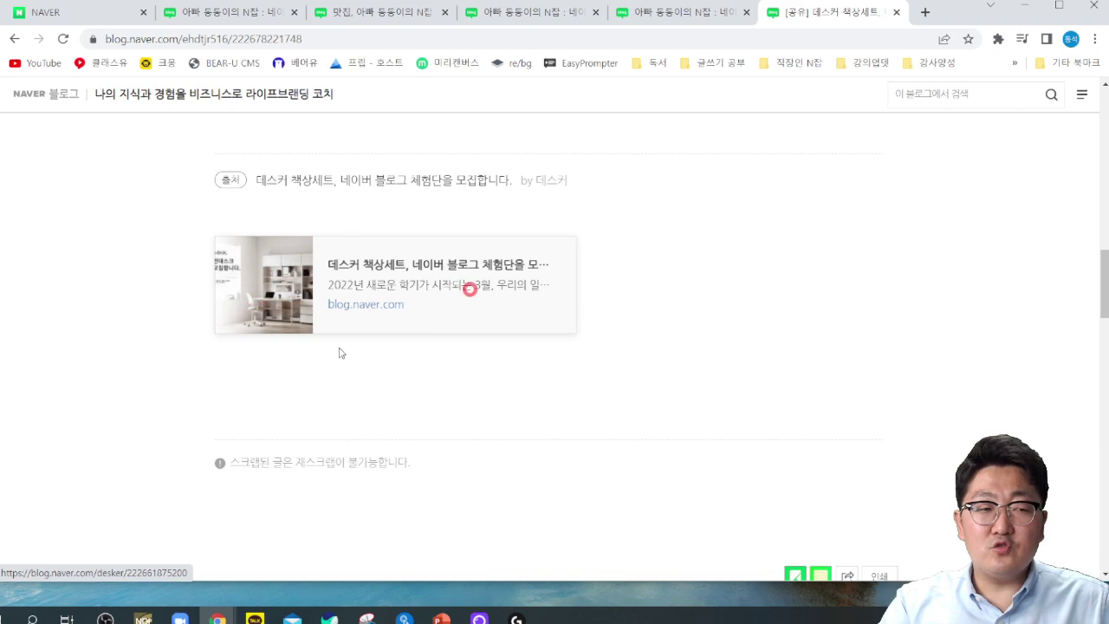
# Return through the 널리널리 알려라 category and reopen the [공유] 줌무료특강 post.
pyautogui.scroll(3, 468, 290)
pyautogui.click(258, 182)
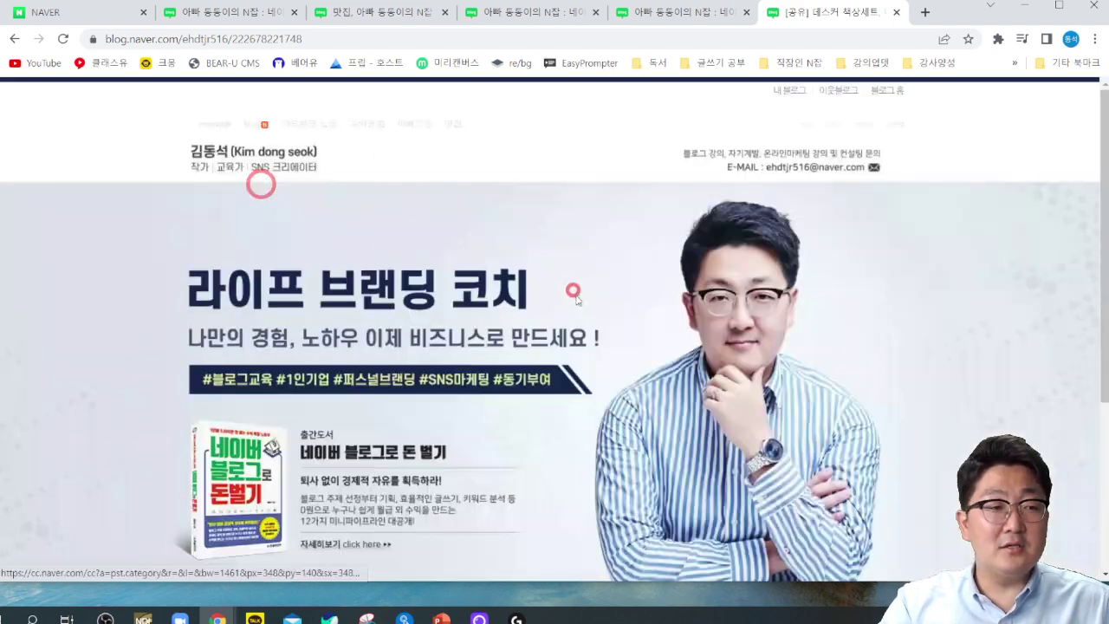
pyautogui.click(478, 251)
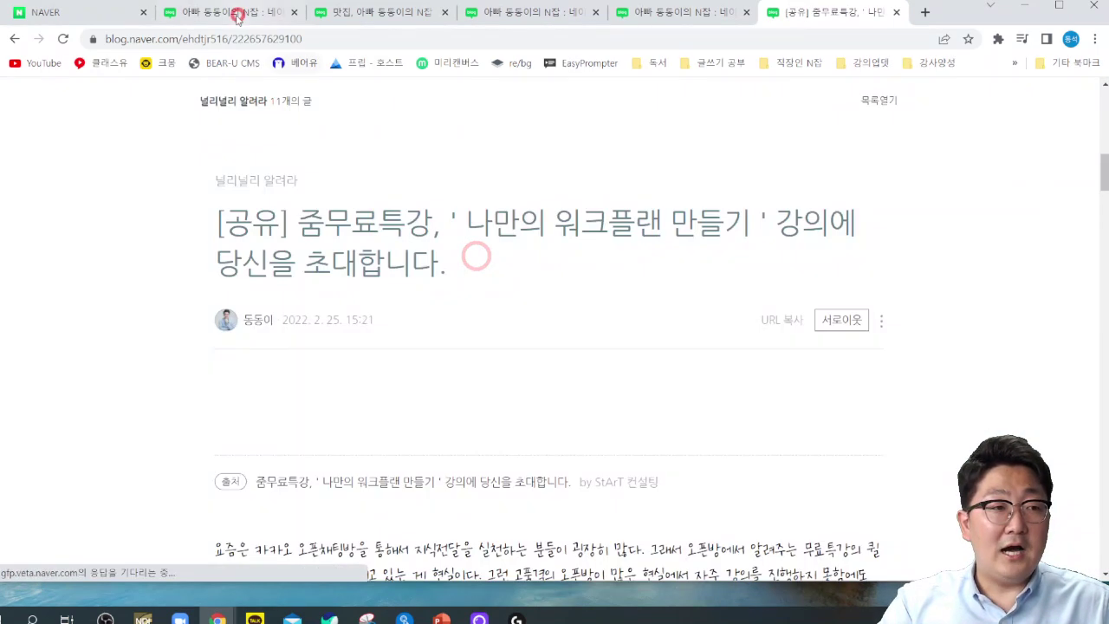
# In the post draft's publish settings, set 블로그/카페 공유 to 본문 허용.
pyautogui.click(212, 12)
pyautogui.click(873, 281)
pyautogui.click(897, 336)
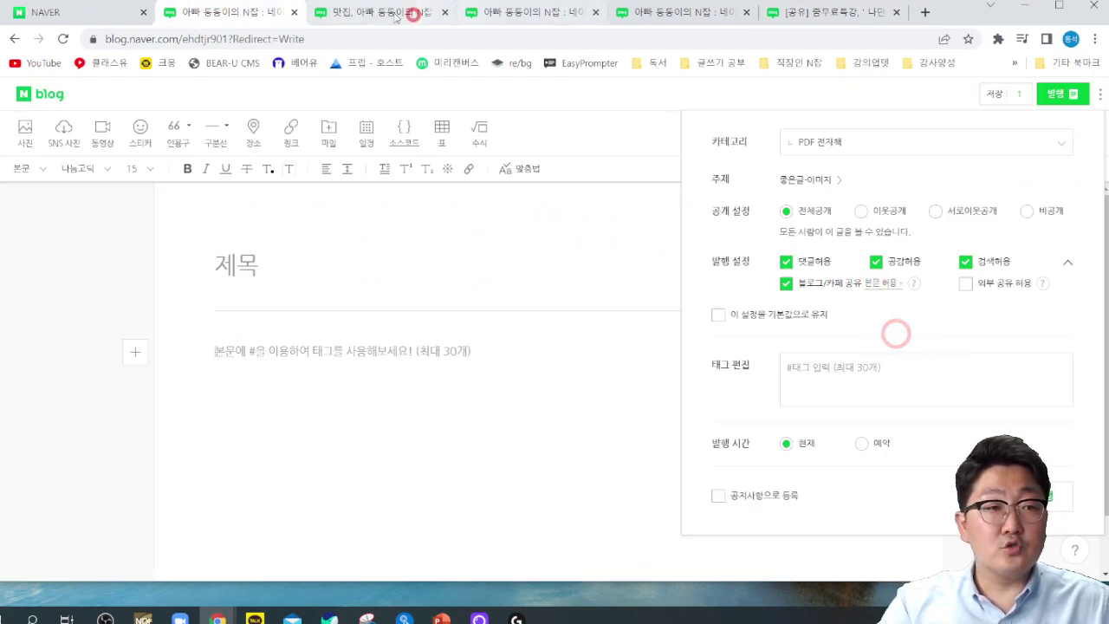
# Read through the full body of the shared 줌무료특강 post down to its end.
pyautogui.click(819, 14)
pyautogui.scroll(-15, 457, 339)
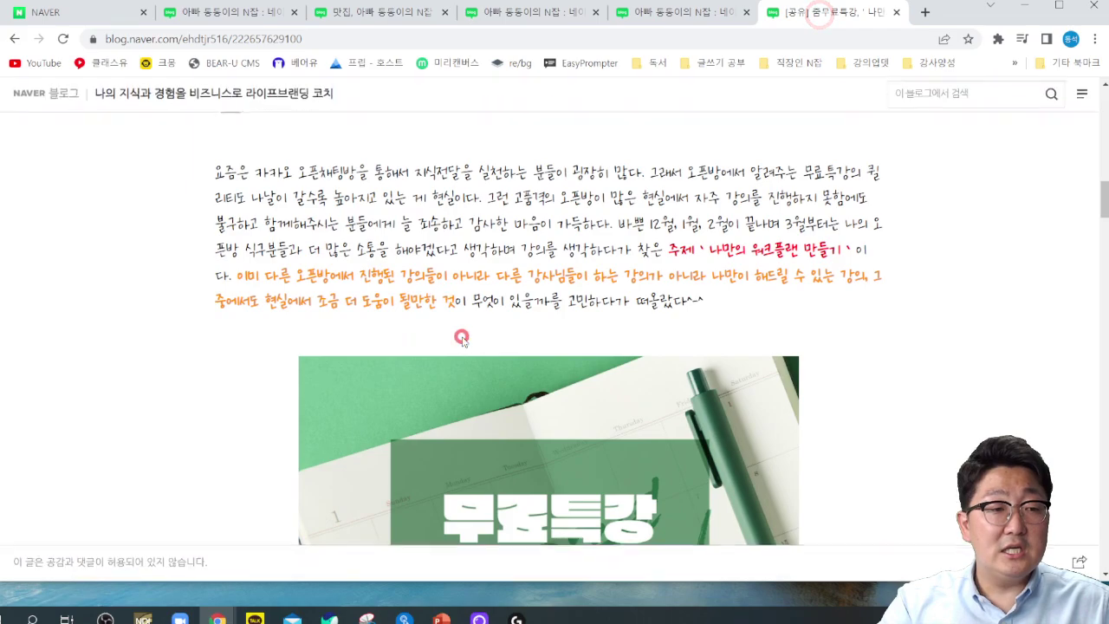
pyautogui.scroll(-20, 488, 367)
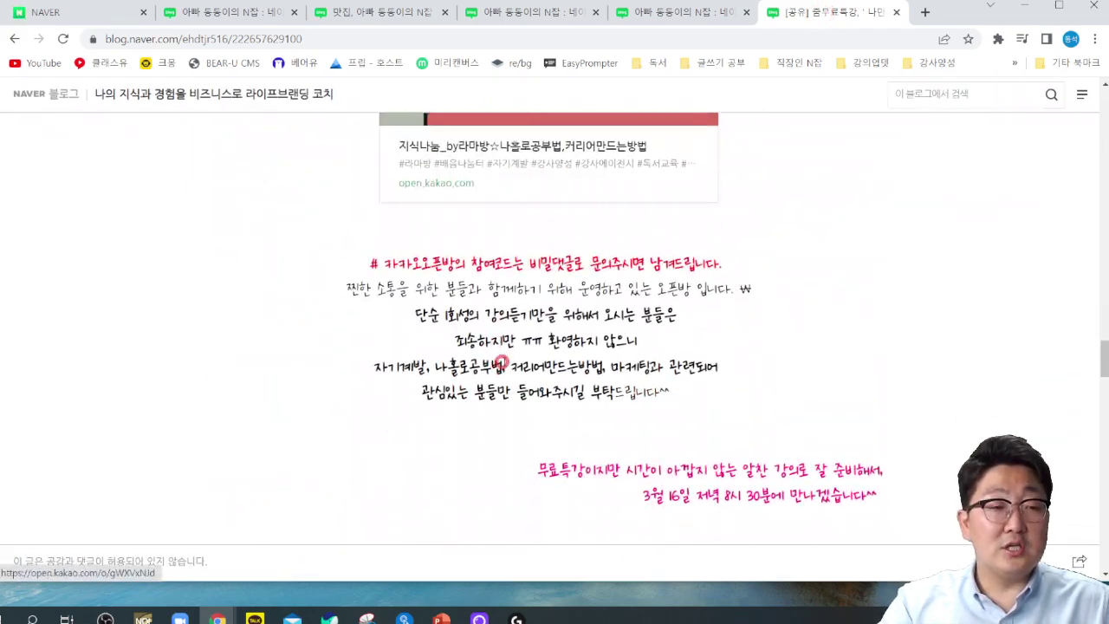
pyautogui.scroll(-3, 505, 365)
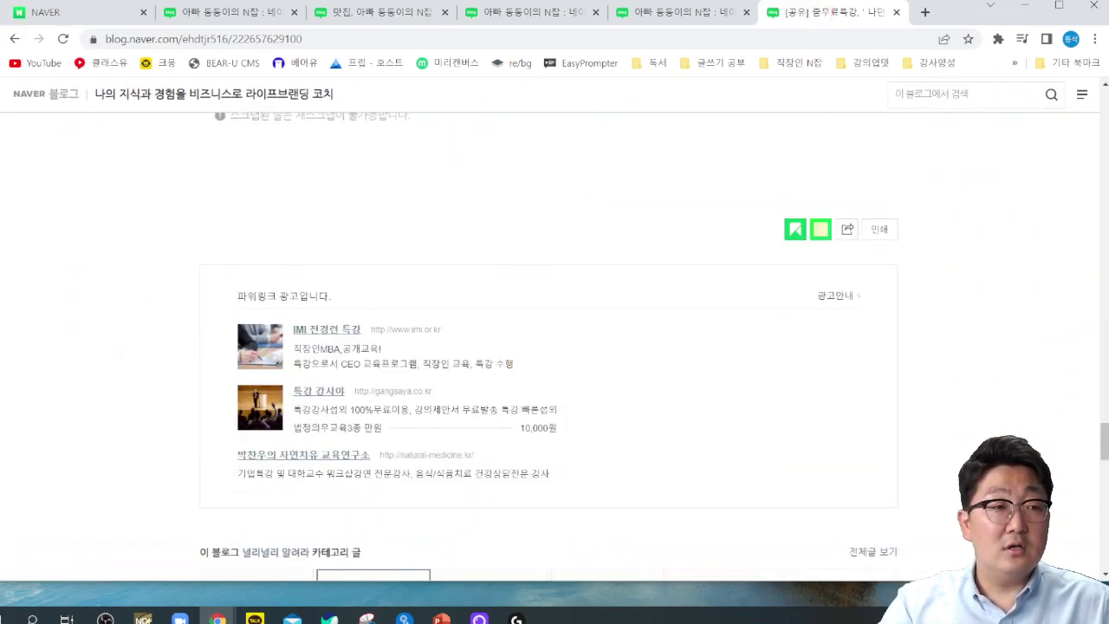
# Return to the post draft and review the 블로그/카페 공유 choices without changing the selection.
pyautogui.click(226, 24)
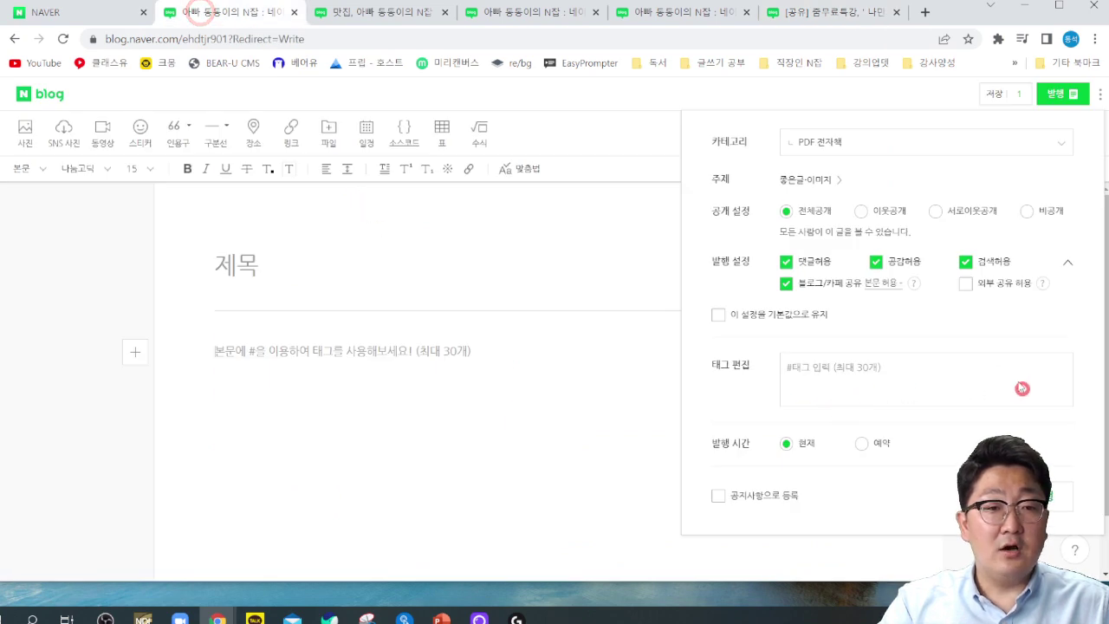
pyautogui.click(887, 289)
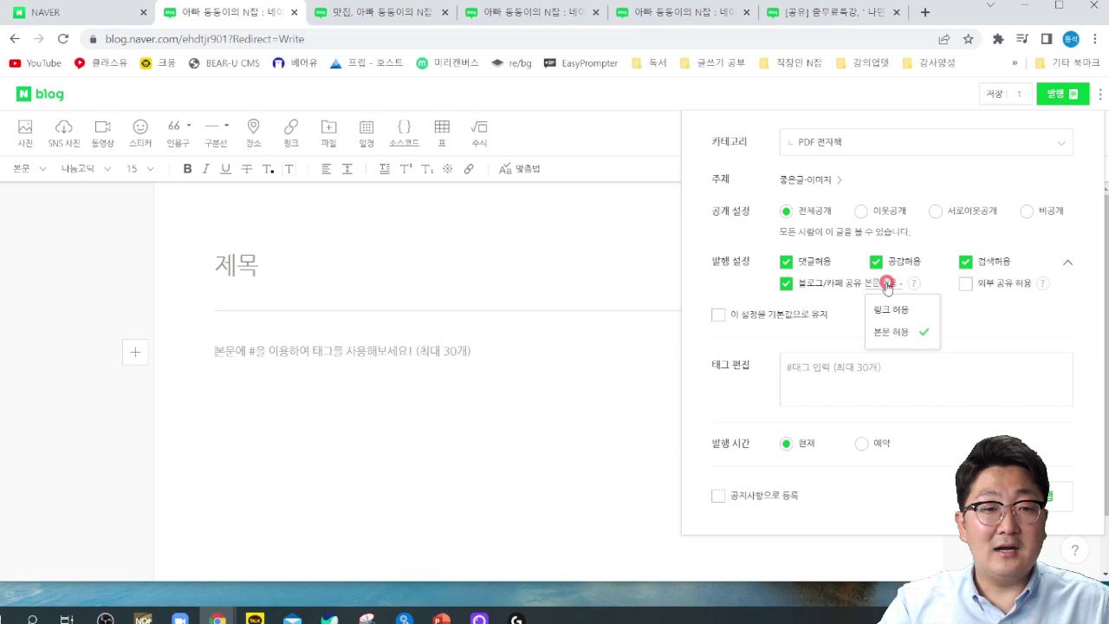
pyautogui.click(887, 285)
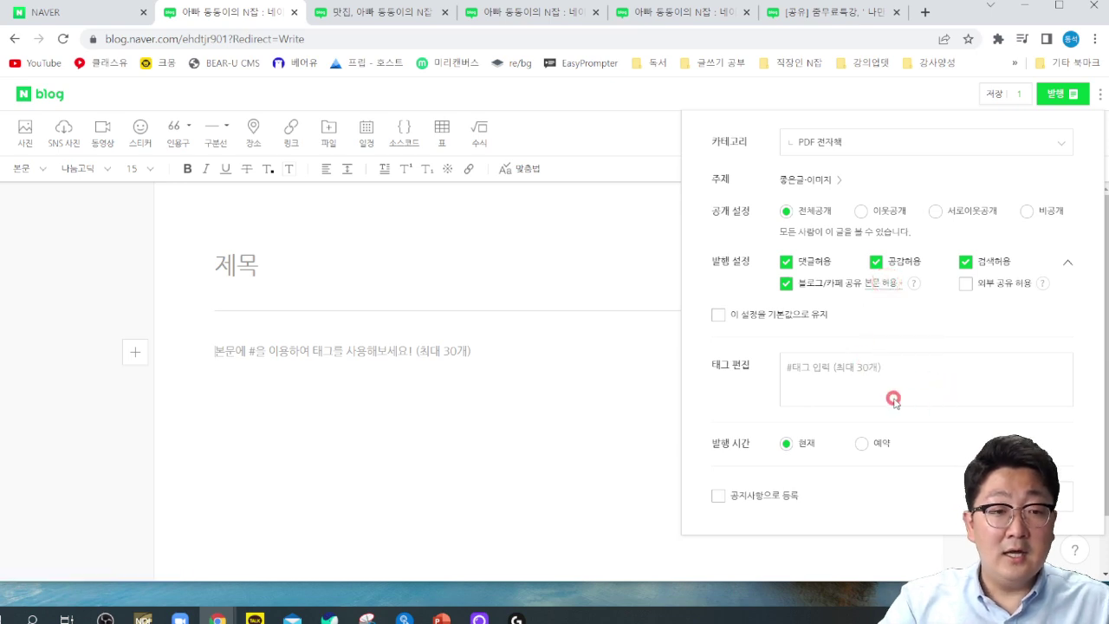
pyautogui.click(783, 351)
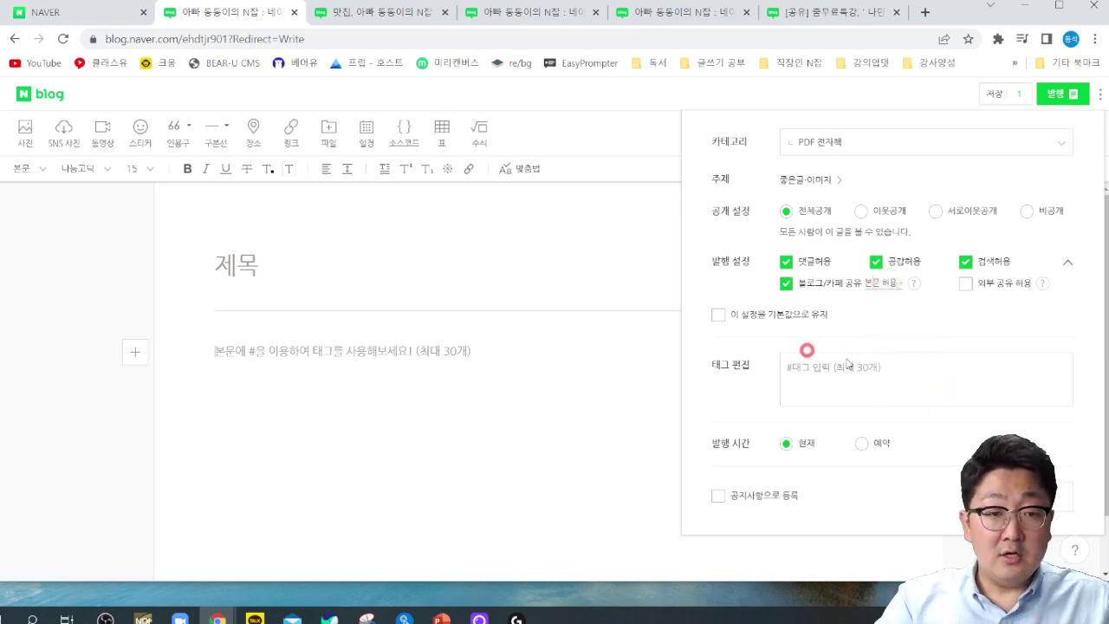
# Schedule the post's publication for 2022. 03. 30 and enable 외부 공유 허용.
pyautogui.click(867, 444)
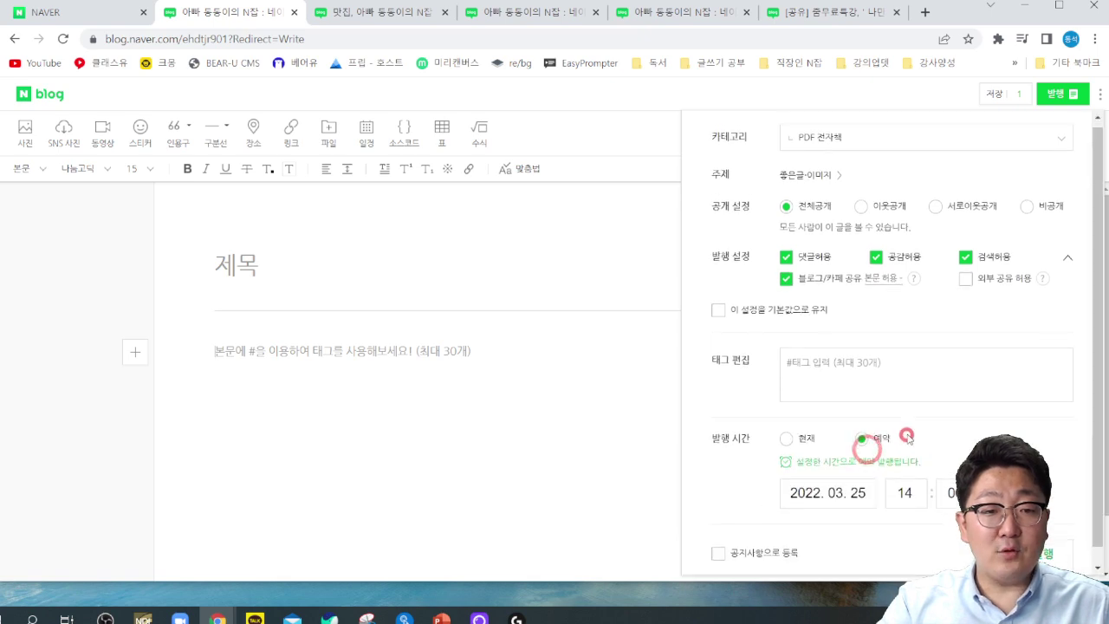
pyautogui.click(867, 488)
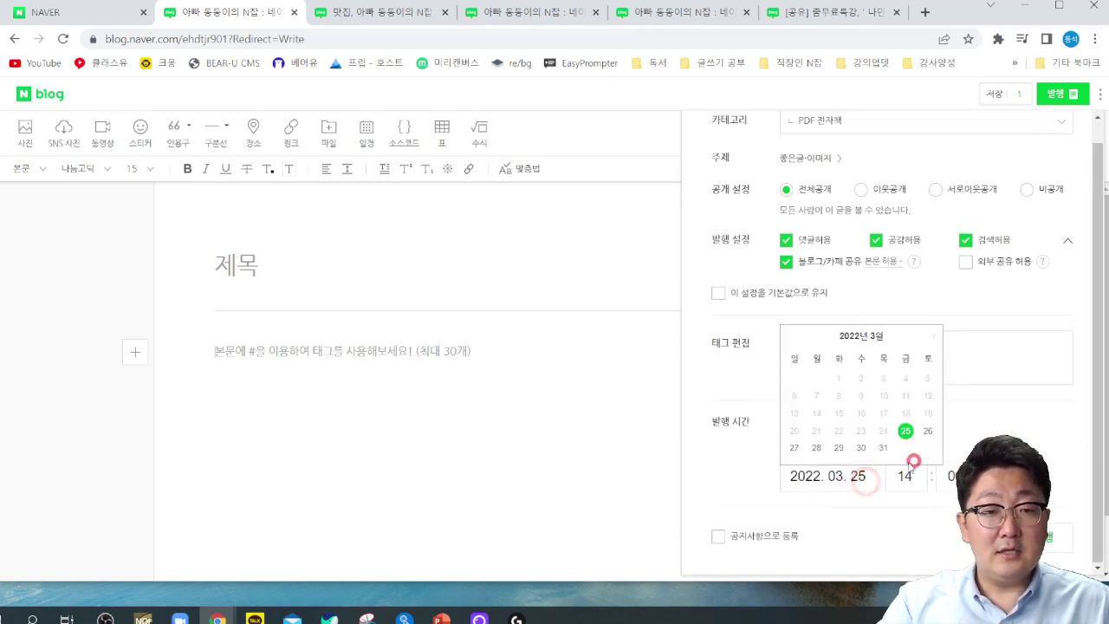
pyautogui.click(862, 449)
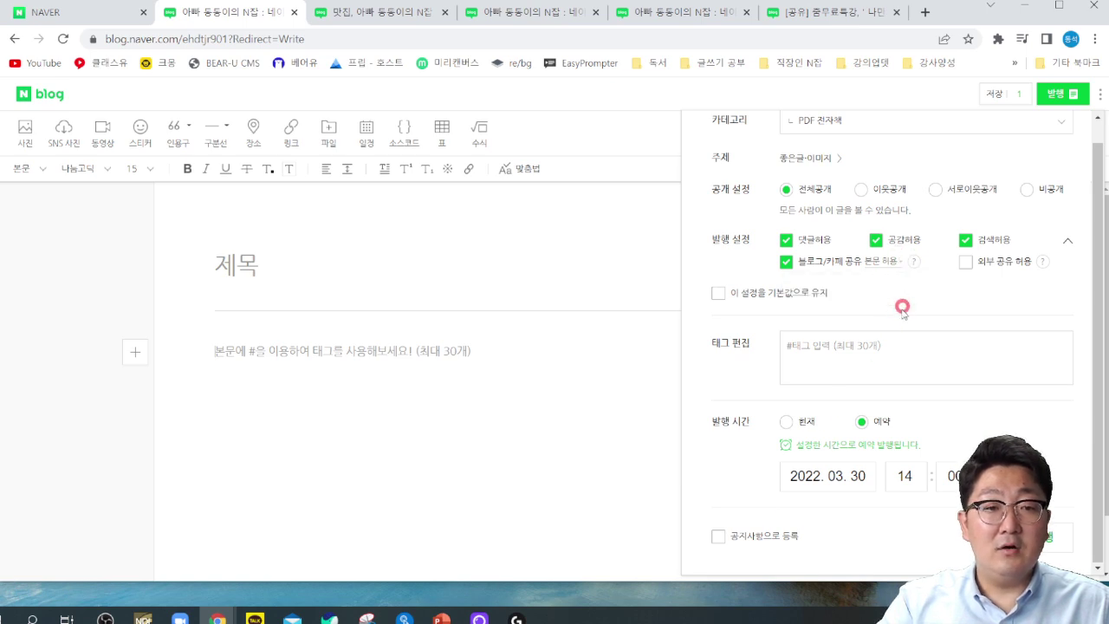
pyautogui.click(968, 264)
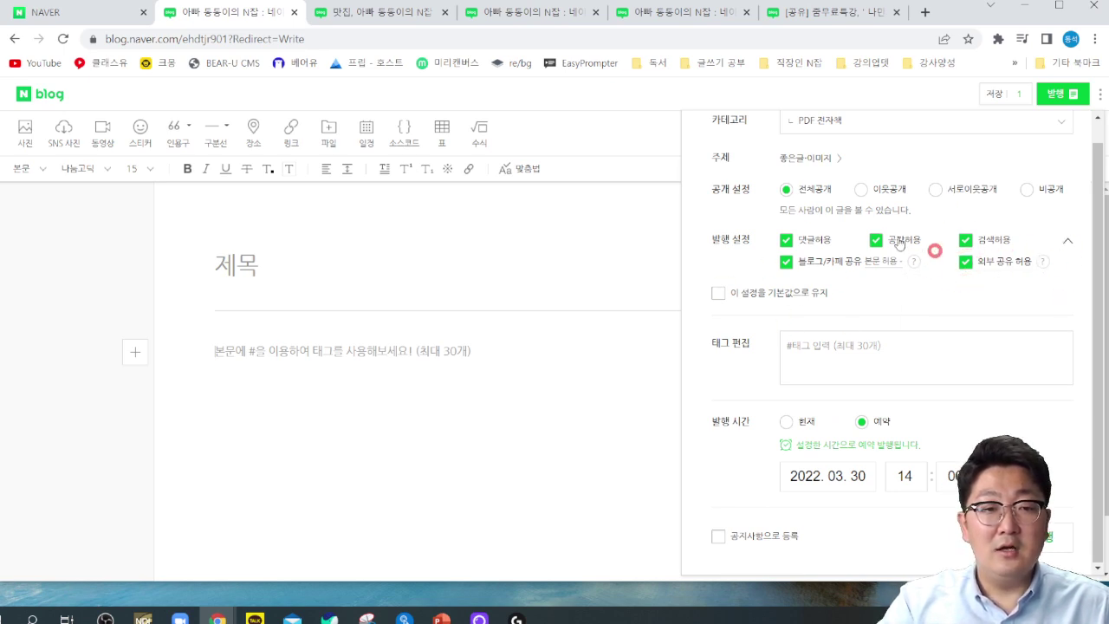
# Leave the post draft for the blog's home page and open its 관리 page.
pyautogui.click(888, 271)
pyautogui.click(895, 315)
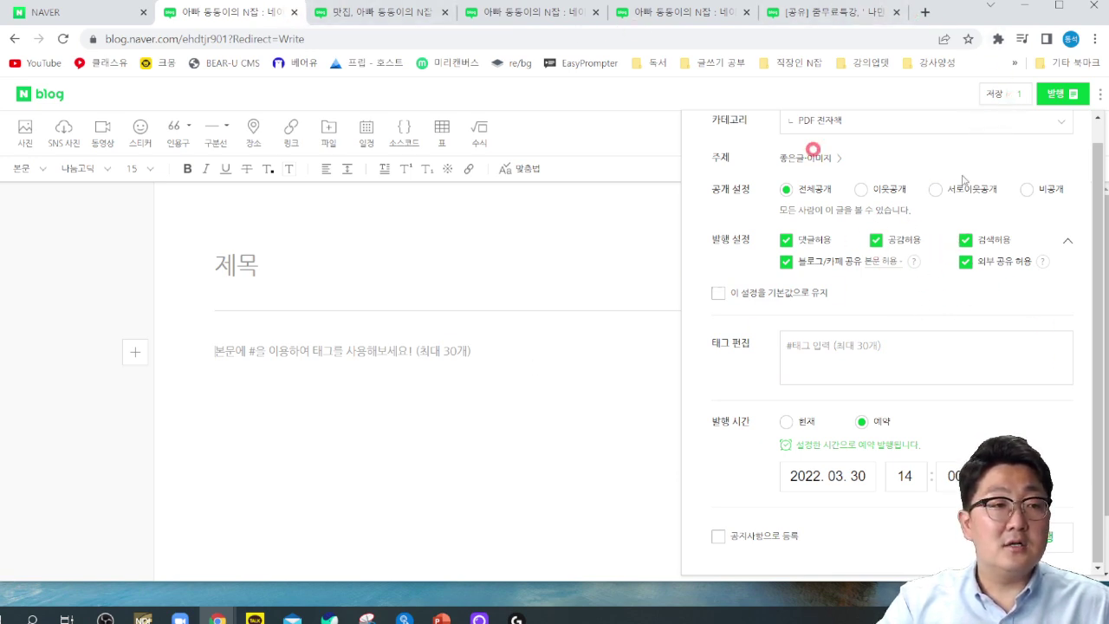
pyautogui.click(1098, 98)
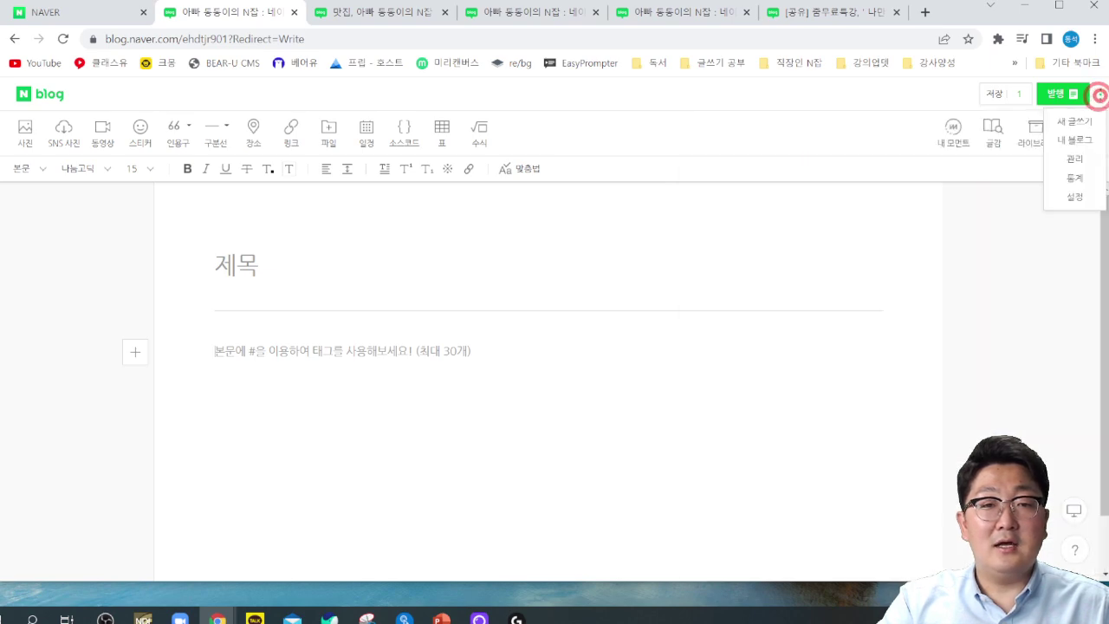
pyautogui.click(1072, 141)
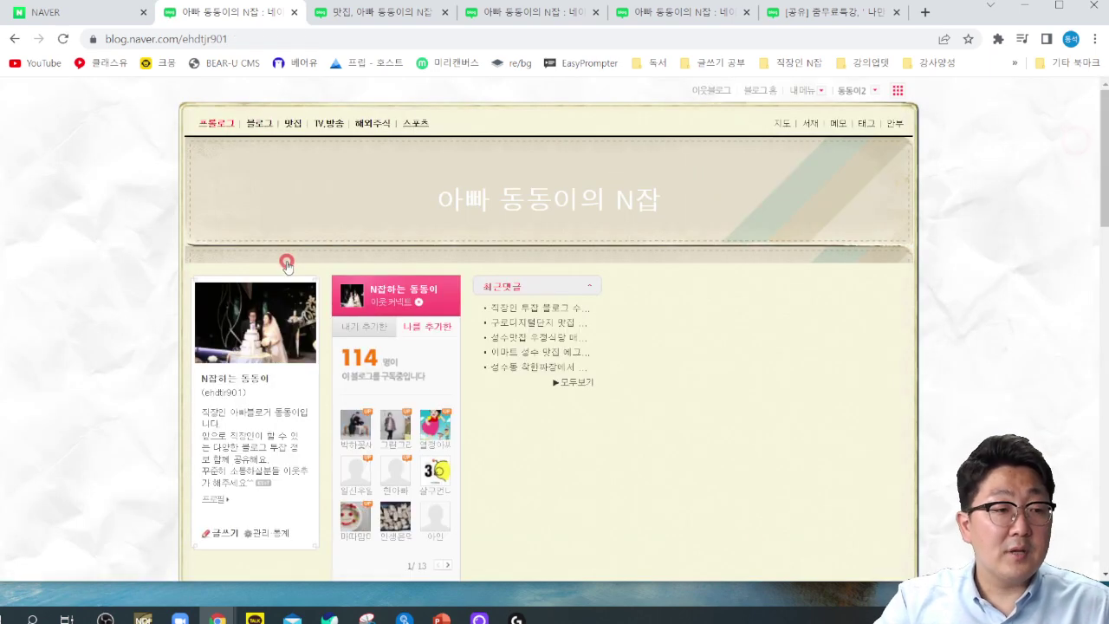
pyautogui.scroll(-2, 299, 390)
pyautogui.click(259, 382)
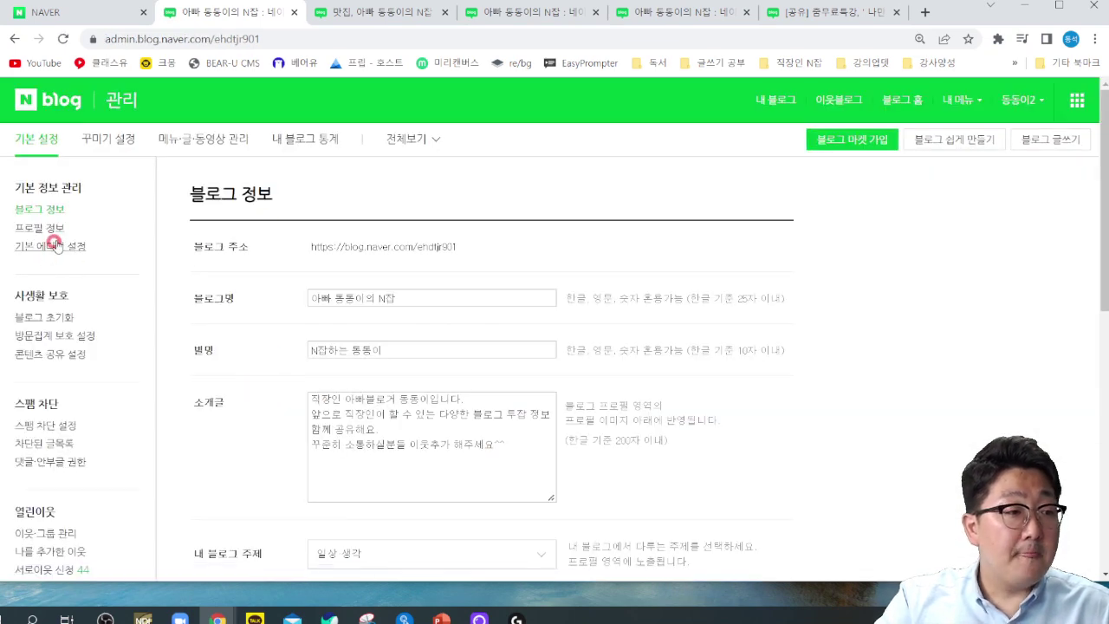
# Open 메뉴·글·동영상 관리 and look through the 메모게시판 and 프롤로그 settings pages.
pyautogui.click(201, 141)
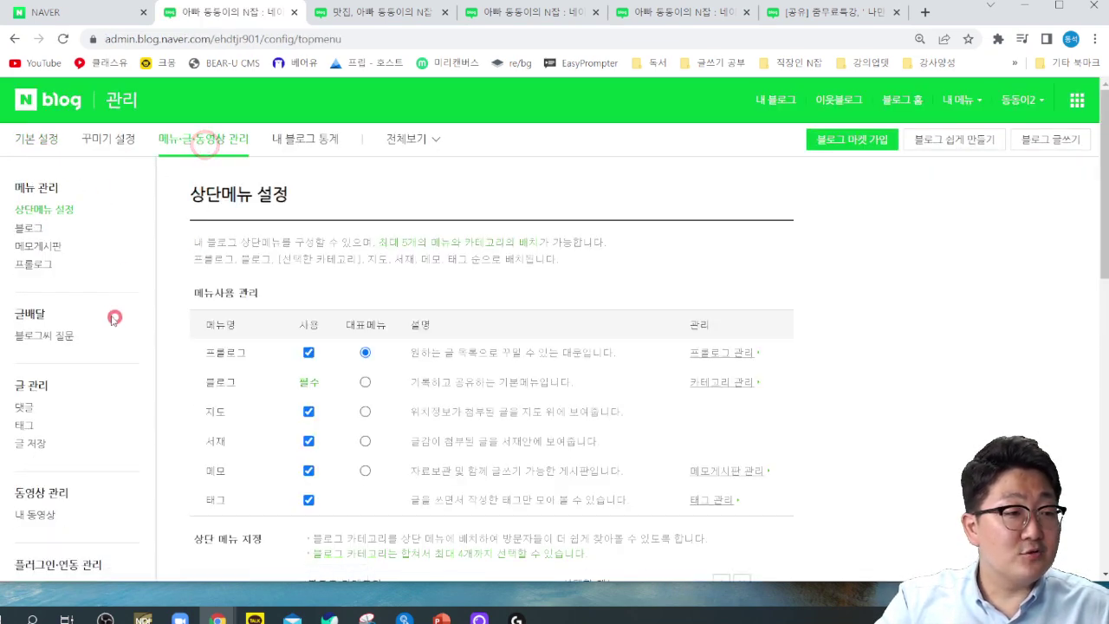
pyautogui.click(39, 245)
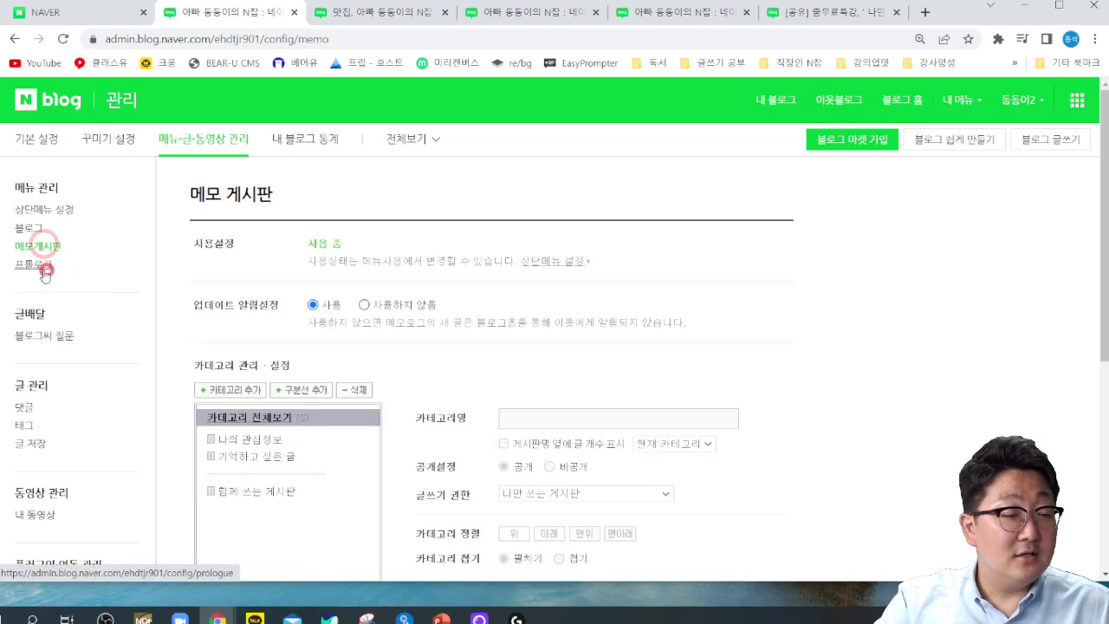
pyautogui.scroll(-3, 86, 282)
pyautogui.scroll(2, 70, 273)
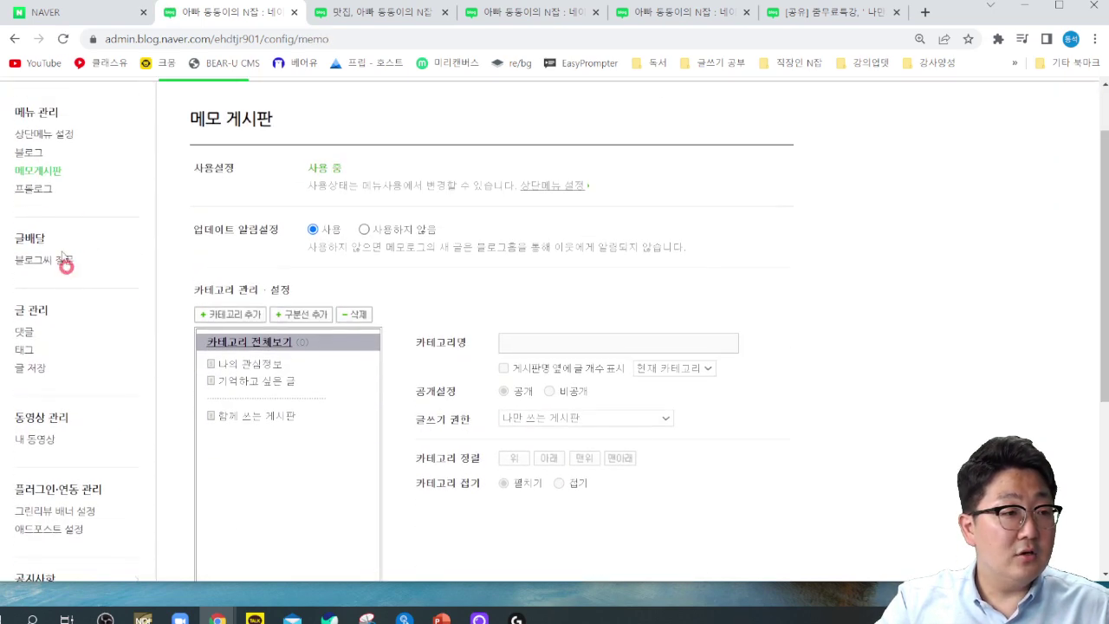
pyautogui.click(35, 189)
pyautogui.click(206, 249)
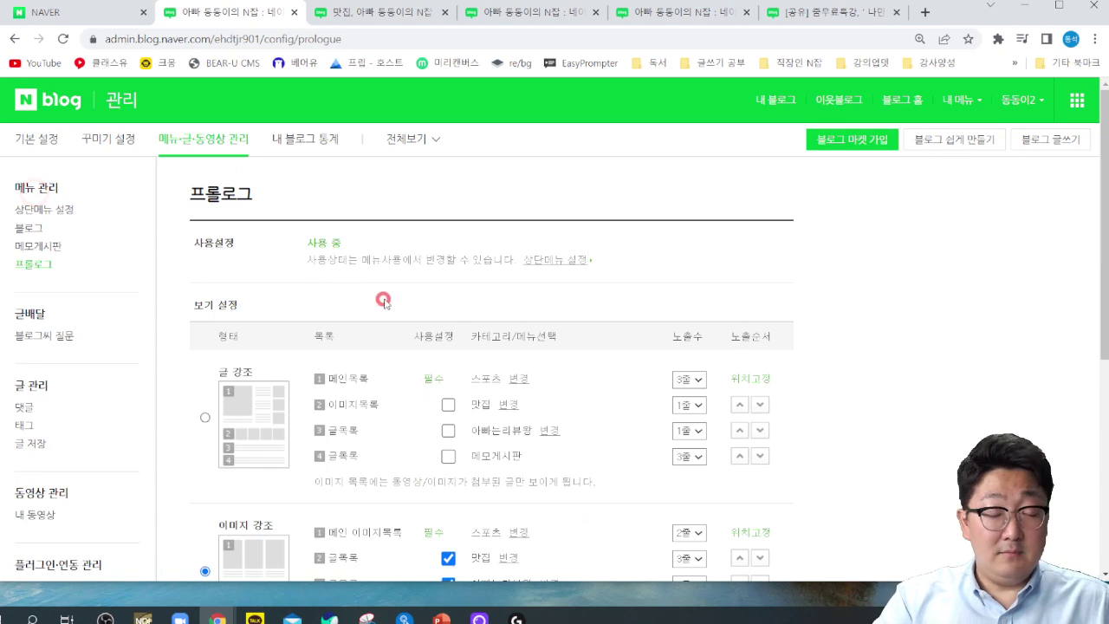
pyautogui.scroll(-1, 384, 298)
pyautogui.scroll(1, 378, 303)
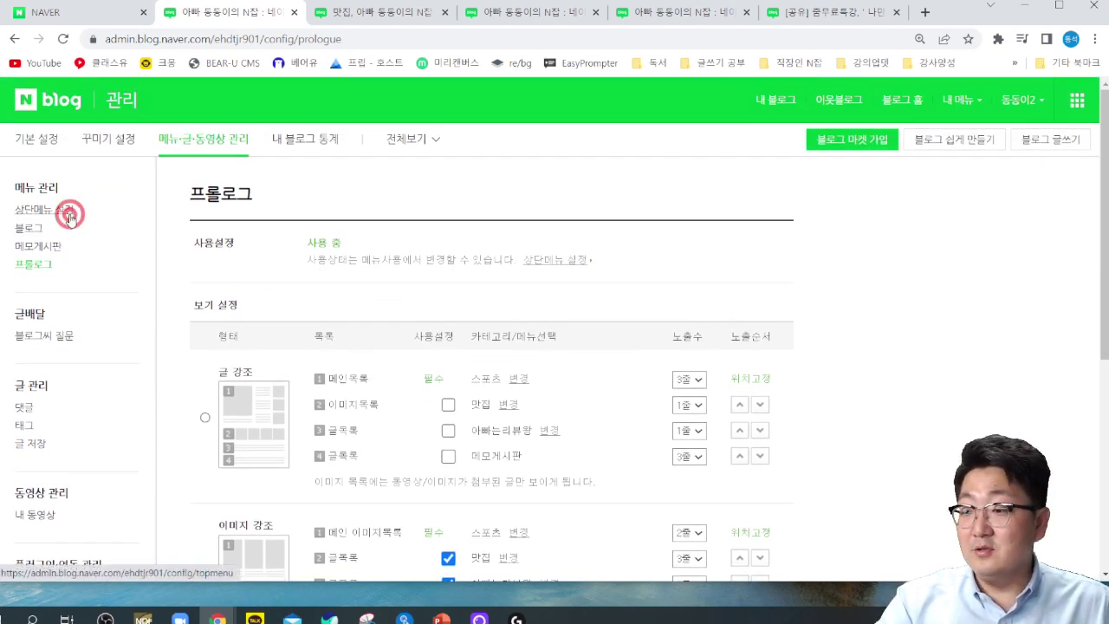
# Check the menu usage table in 상단메뉴 설정 and return to the 프롤로그 view settings.
pyautogui.click(69, 217)
pyautogui.scroll(-1, 347, 278)
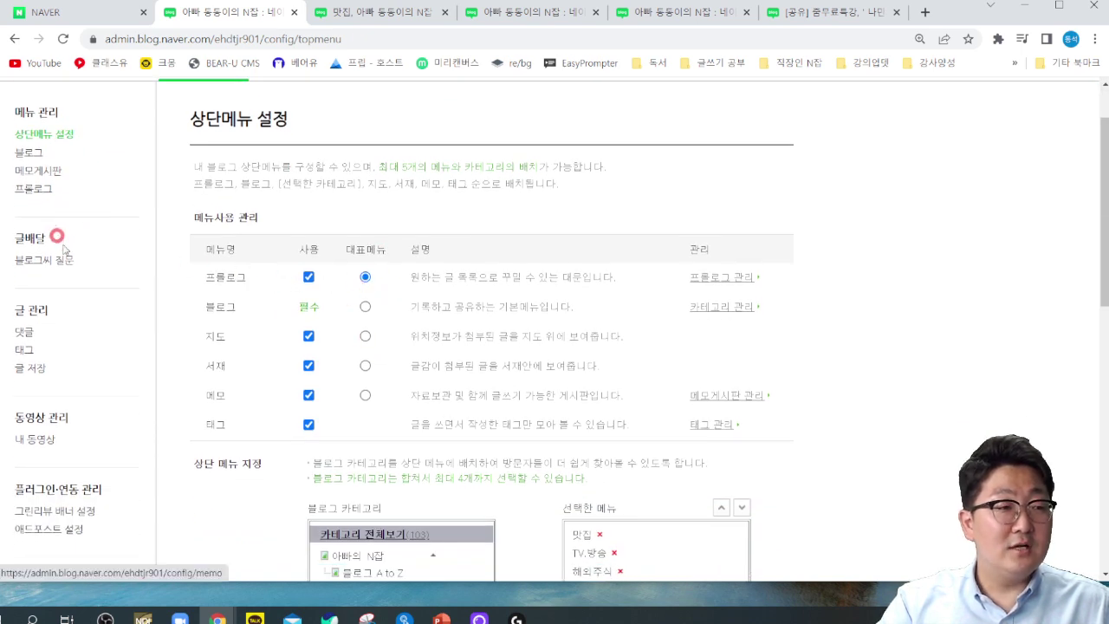
pyautogui.click(43, 190)
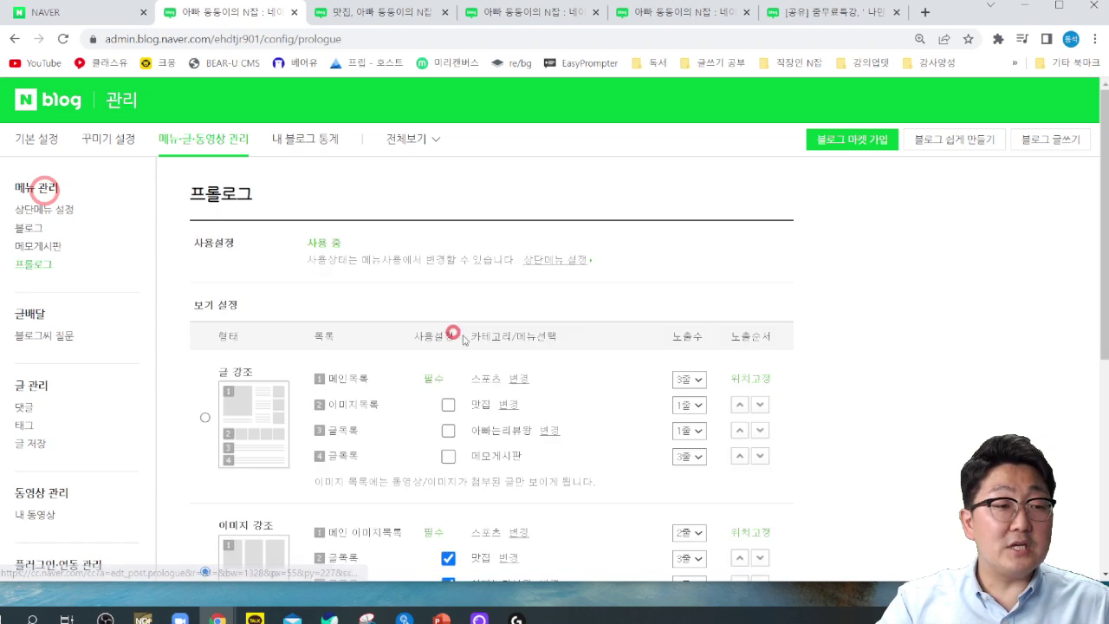
pyautogui.scroll(-2, 471, 346)
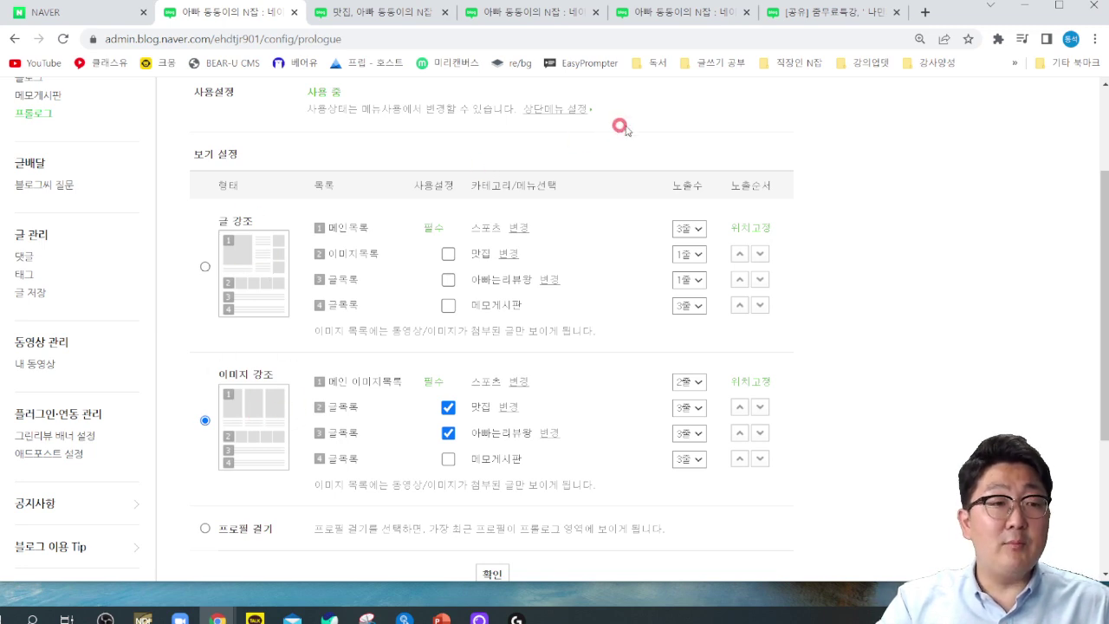
# Compare the open blog page using the 글 강조 prologue layout with the one using 이미지 강조.
pyautogui.click(531, 13)
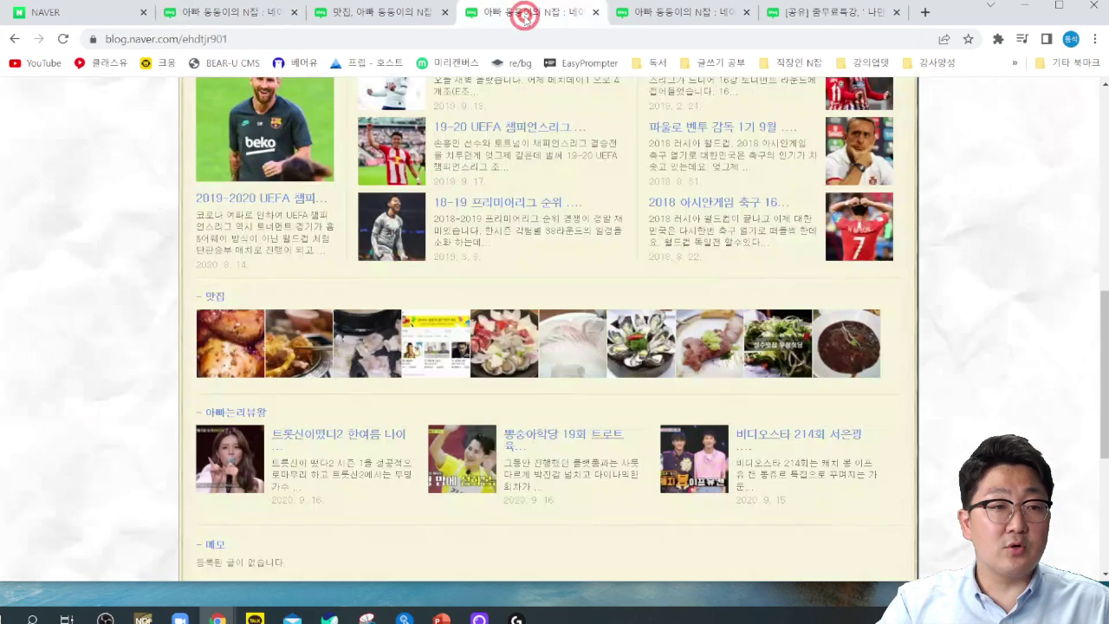
pyautogui.scroll(3, 520, 217)
pyautogui.scroll(3, 468, 278)
pyautogui.scroll(-3, 460, 251)
pyautogui.scroll(-1, 460, 240)
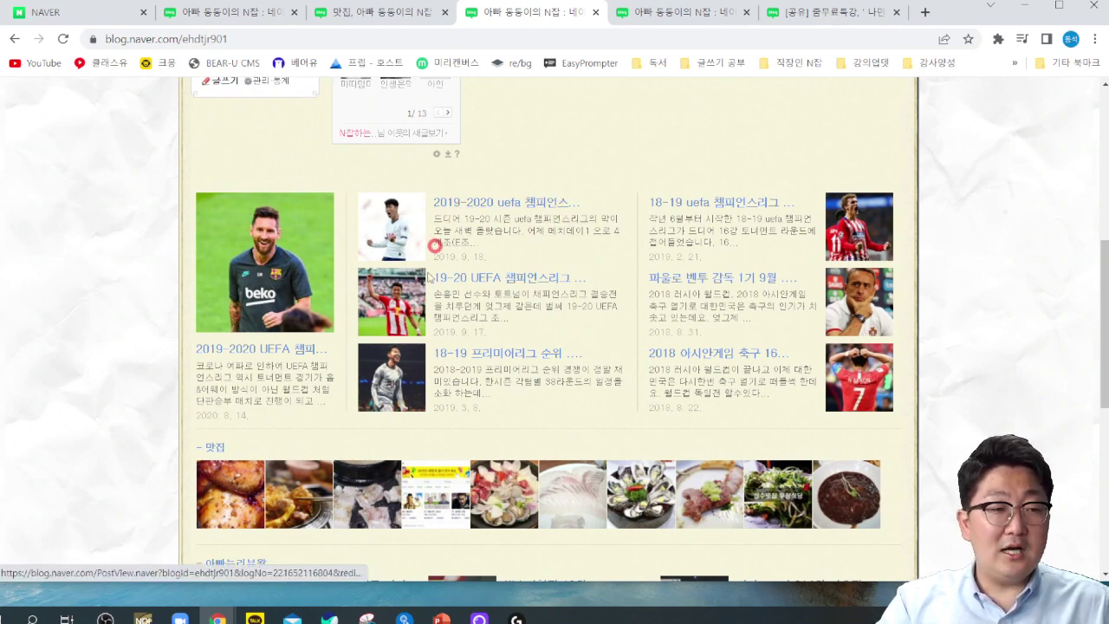
pyautogui.click(676, 12)
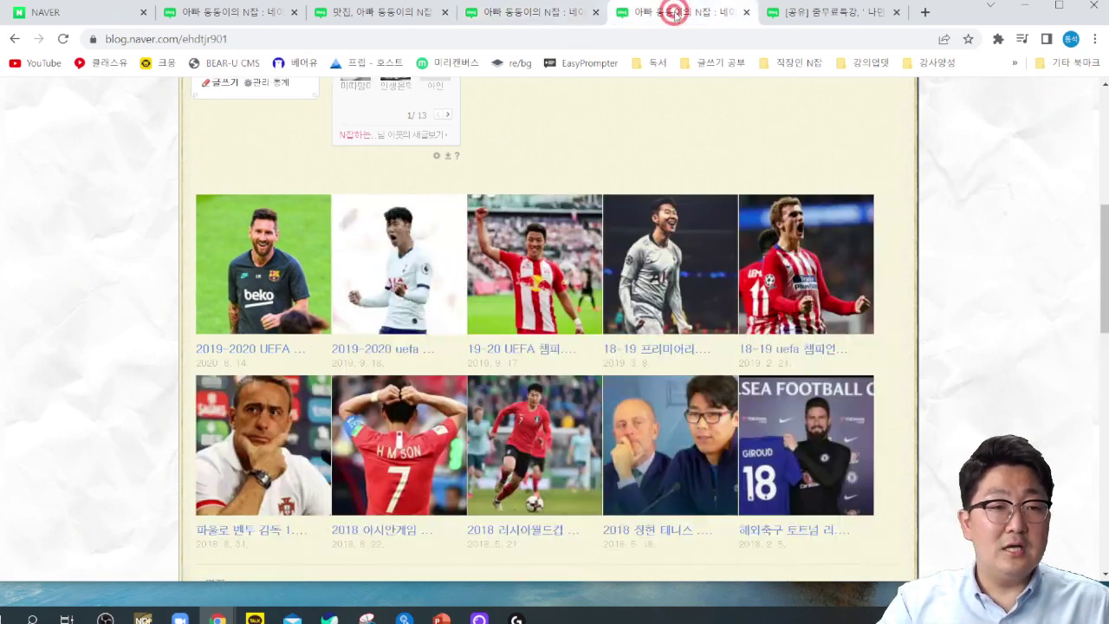
pyautogui.scroll(-3, 679, 125)
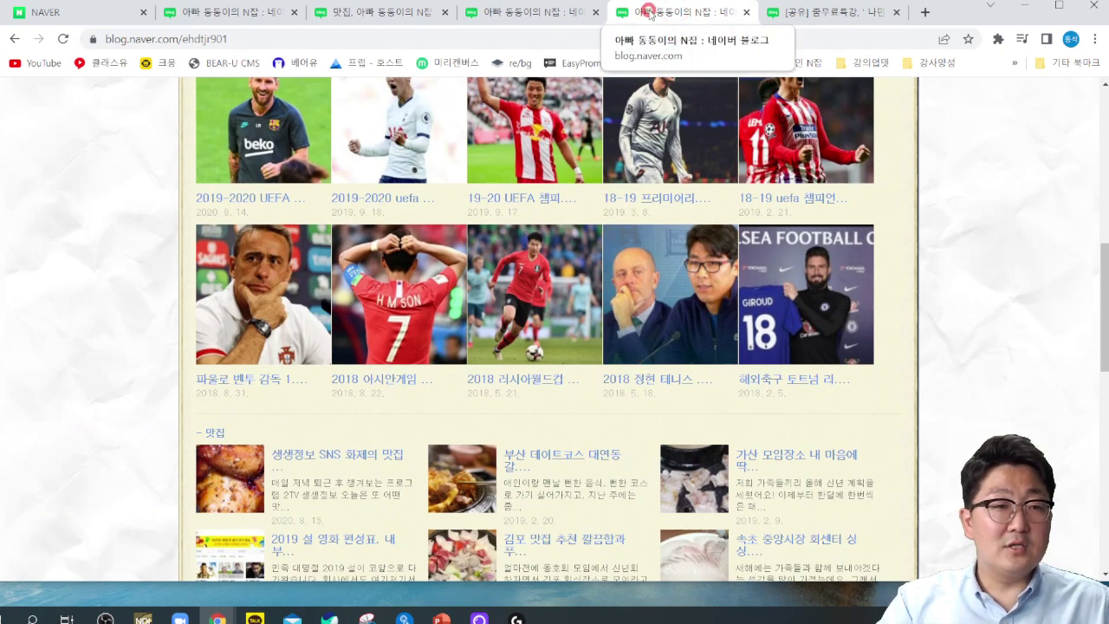
pyautogui.click(544, 12)
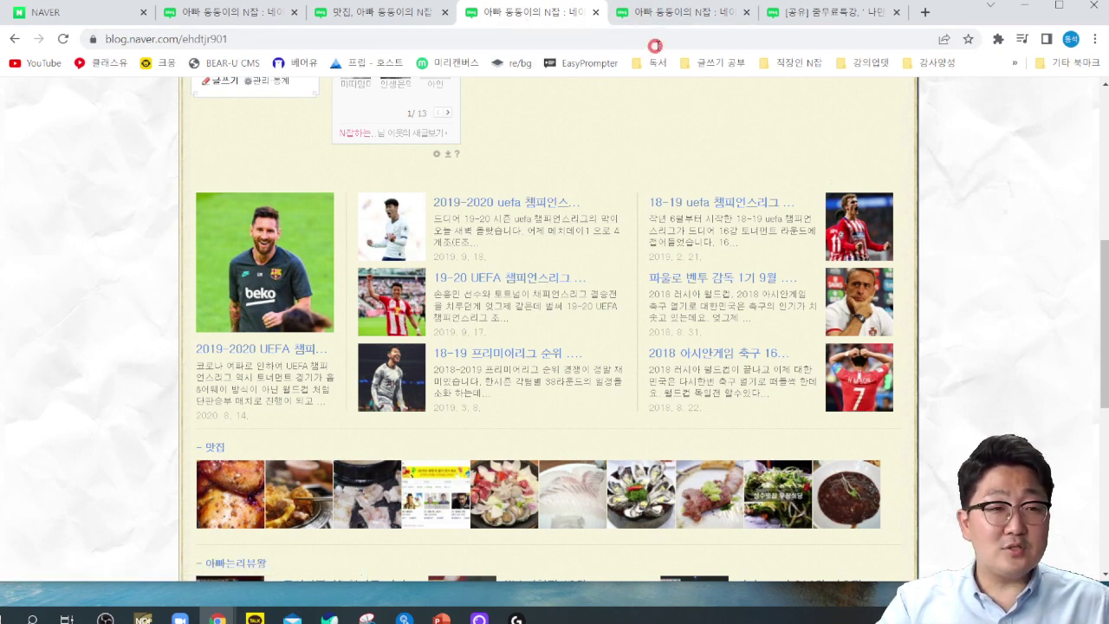
pyautogui.click(669, 10)
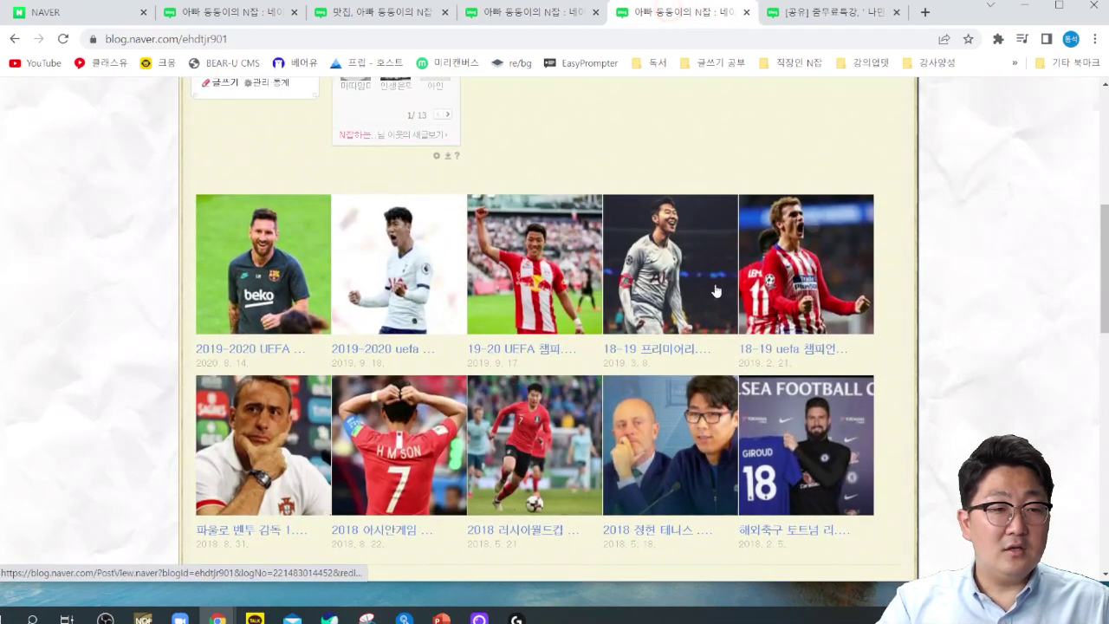
# Match the 글 강조 and 이미지 강조 previews in the 프롤로그 settings with the two example blog pages.
pyautogui.click(230, 11)
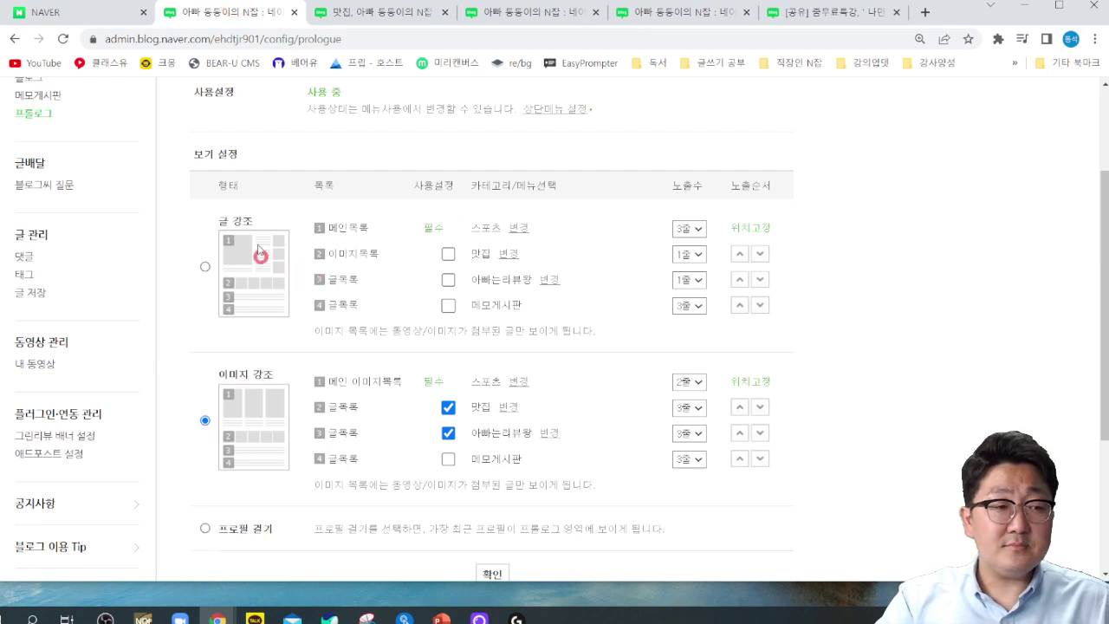
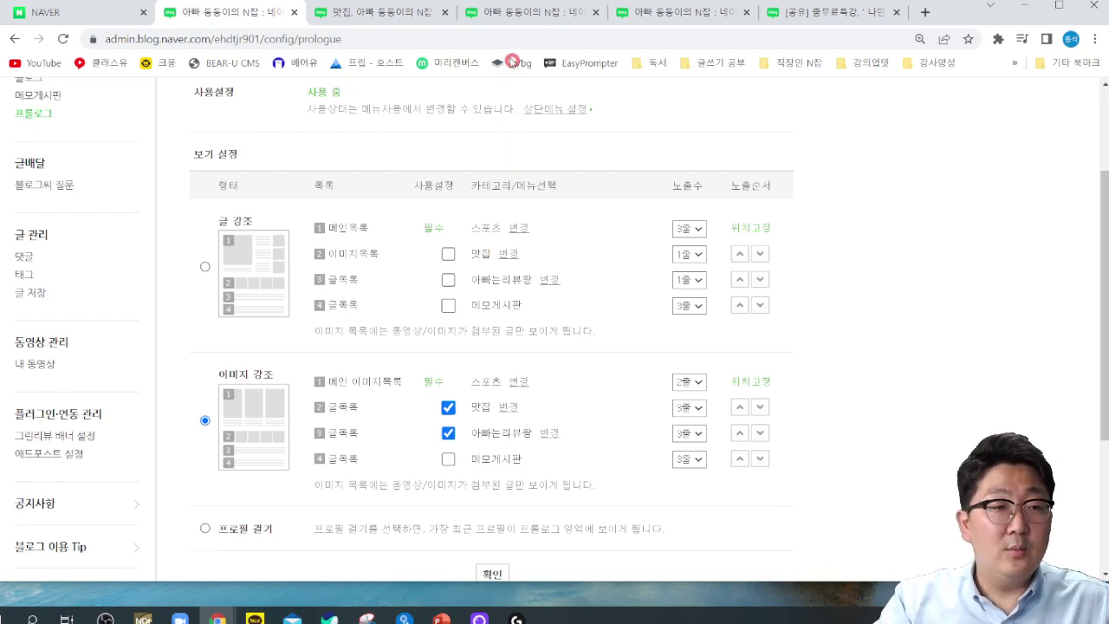
pyautogui.click(514, 13)
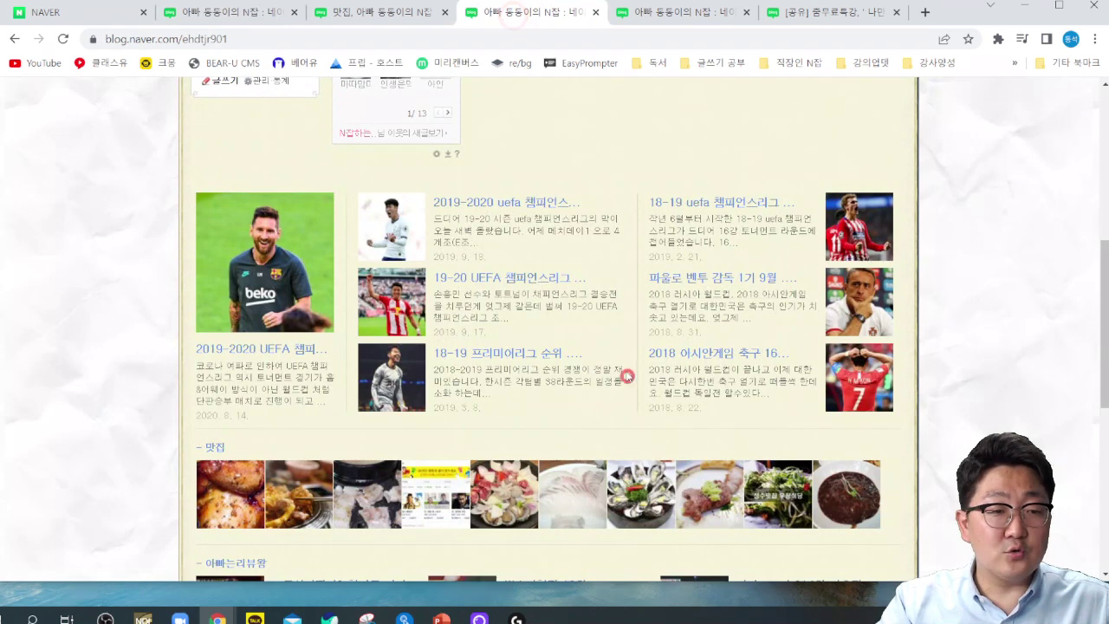
pyautogui.click(656, 13)
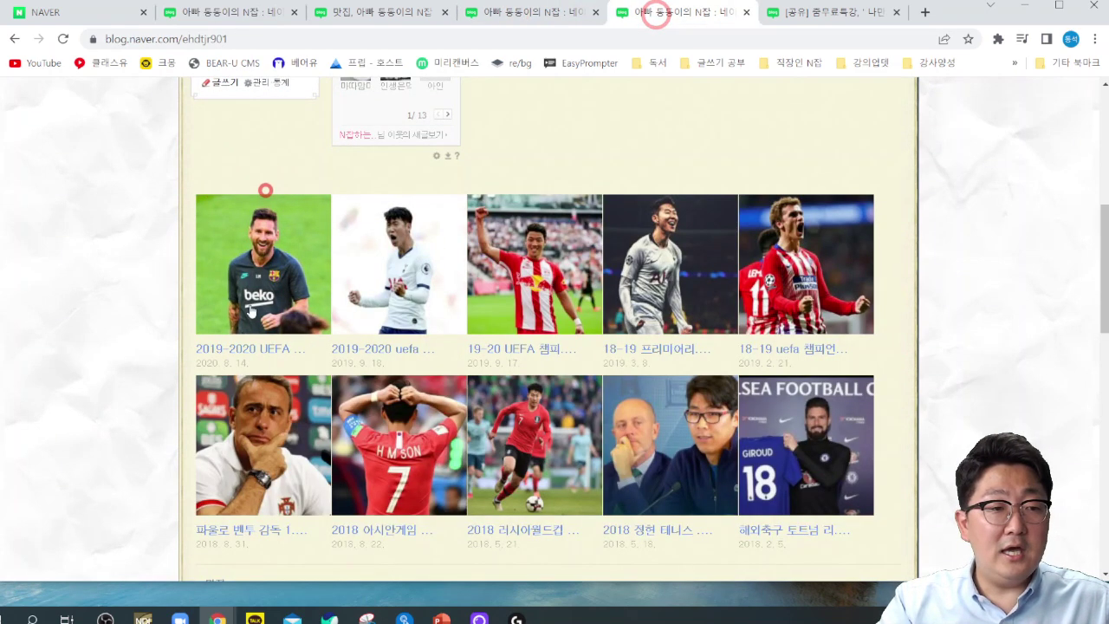
# In the 프롤로그 settings for 이미지 강조, set 노출수 to 3줄 for the main image list and 6줄 for 맛집.
pyautogui.click(227, 12)
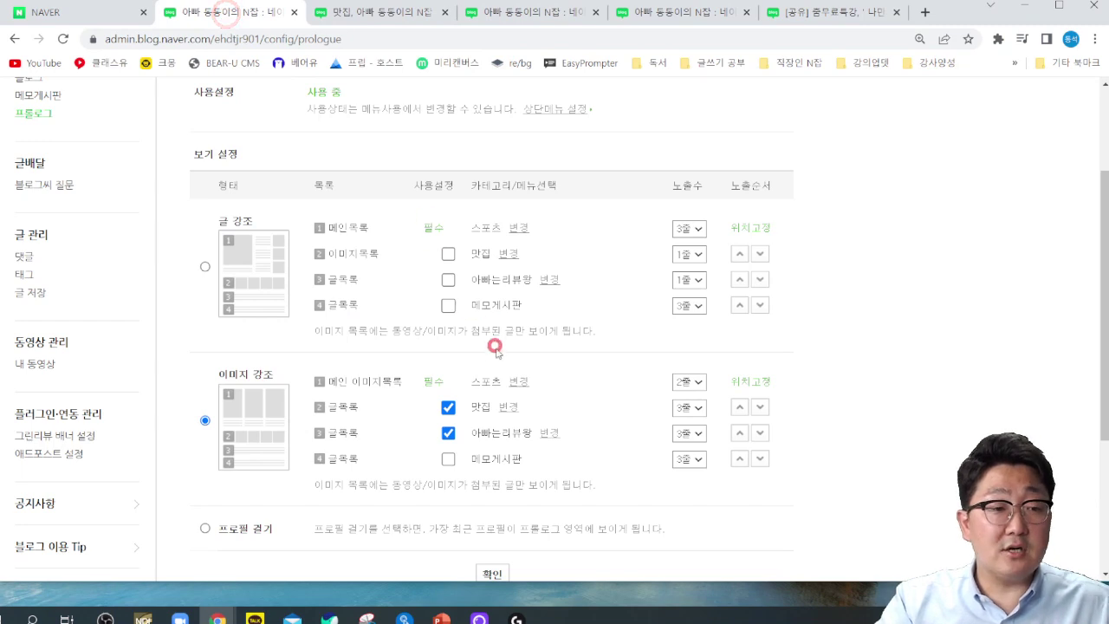
pyautogui.scroll(-1, 495, 351)
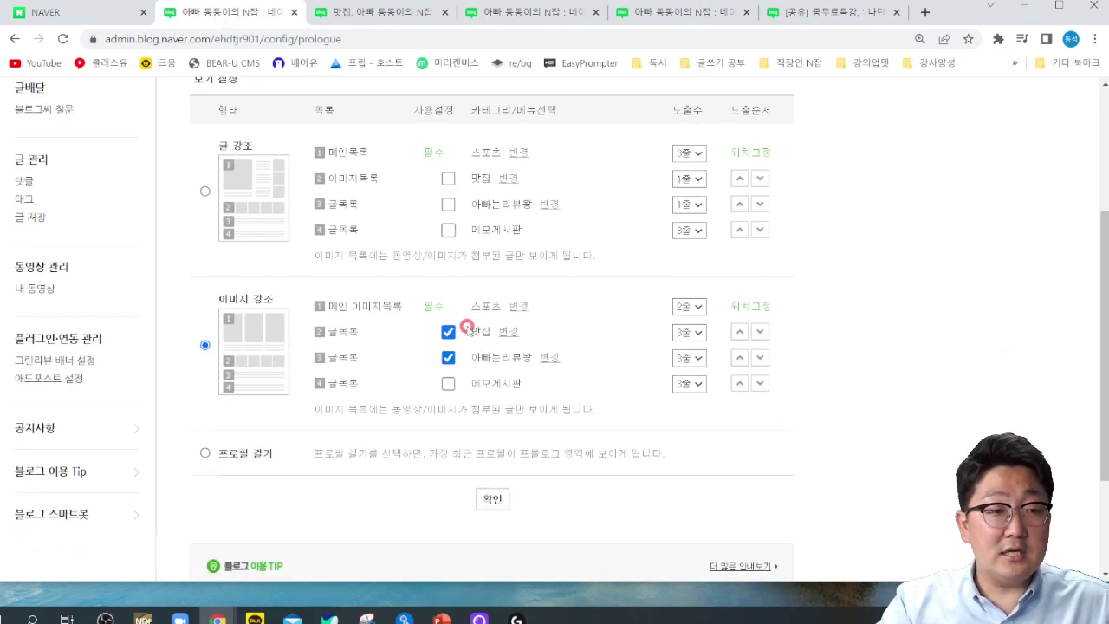
pyautogui.click(698, 308)
pyautogui.click(699, 344)
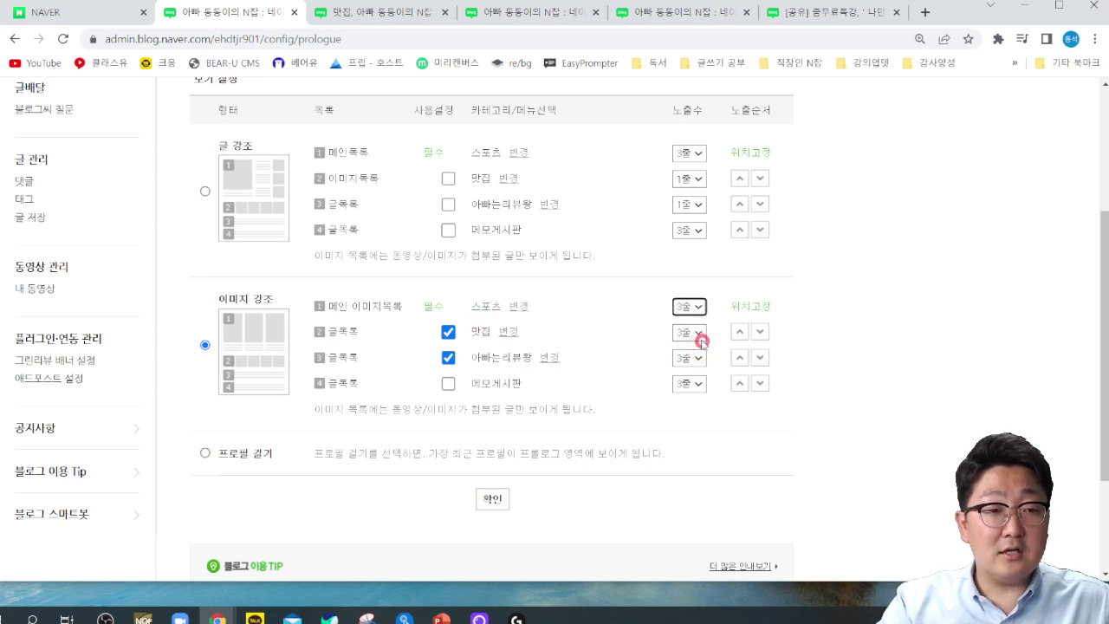
pyautogui.click(699, 334)
pyautogui.click(699, 375)
pyautogui.click(698, 358)
pyautogui.click(692, 400)
pyautogui.click(699, 333)
pyautogui.click(689, 415)
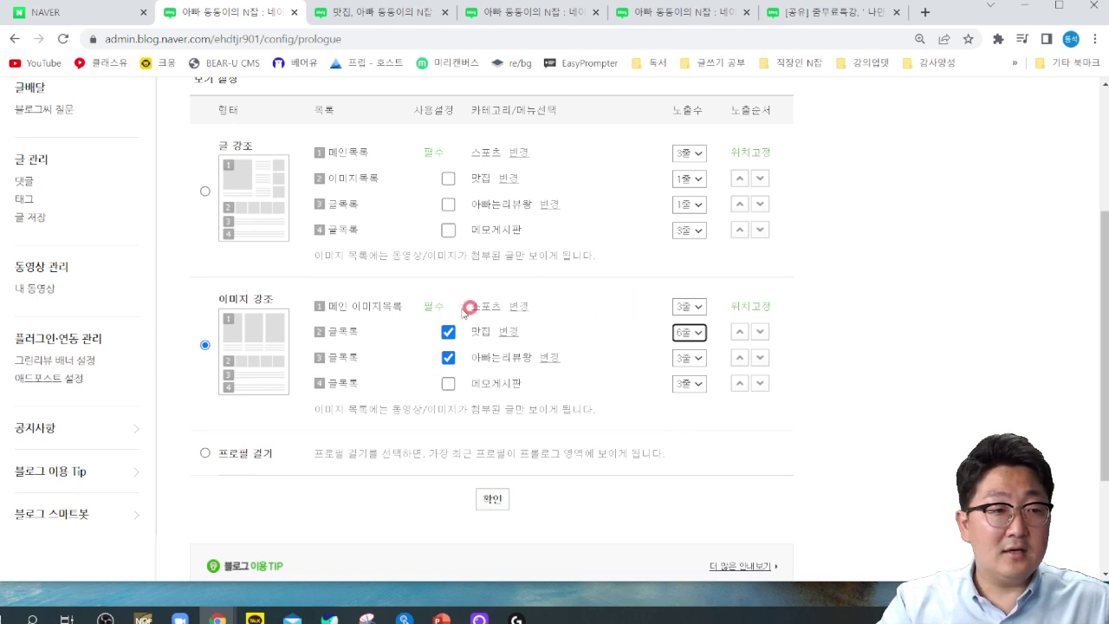
# Set the 이미지 강조 main image list's category to 카테고리 전체보기 and save the 프롤로그 settings.
pyautogui.click(515, 306)
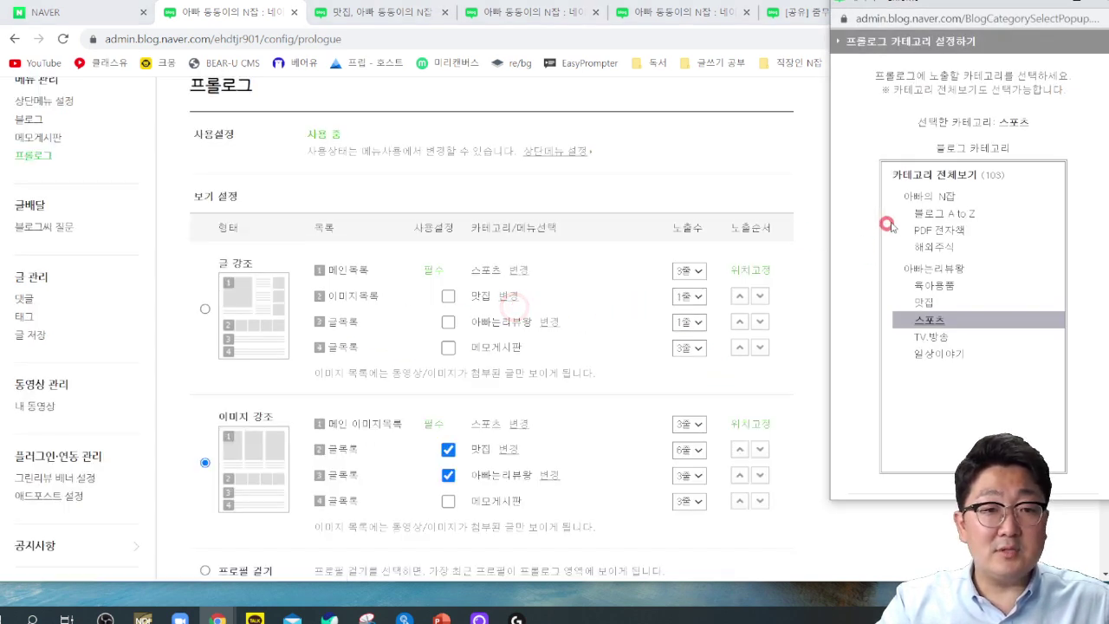
pyautogui.click(928, 177)
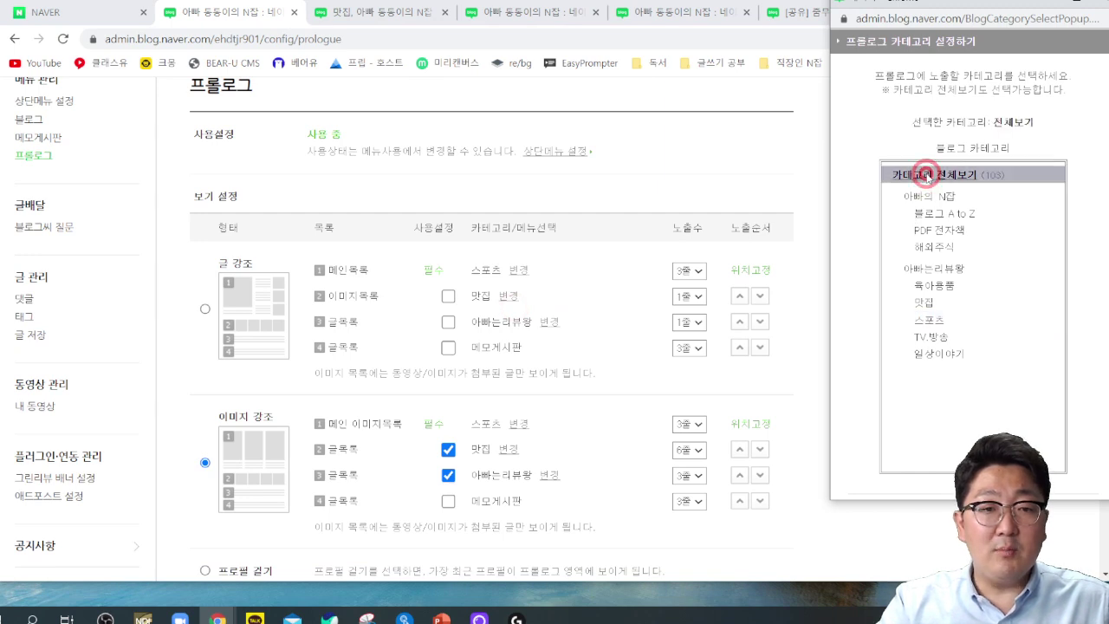
pyautogui.scroll(-1, 1079, 380)
pyautogui.click(954, 454)
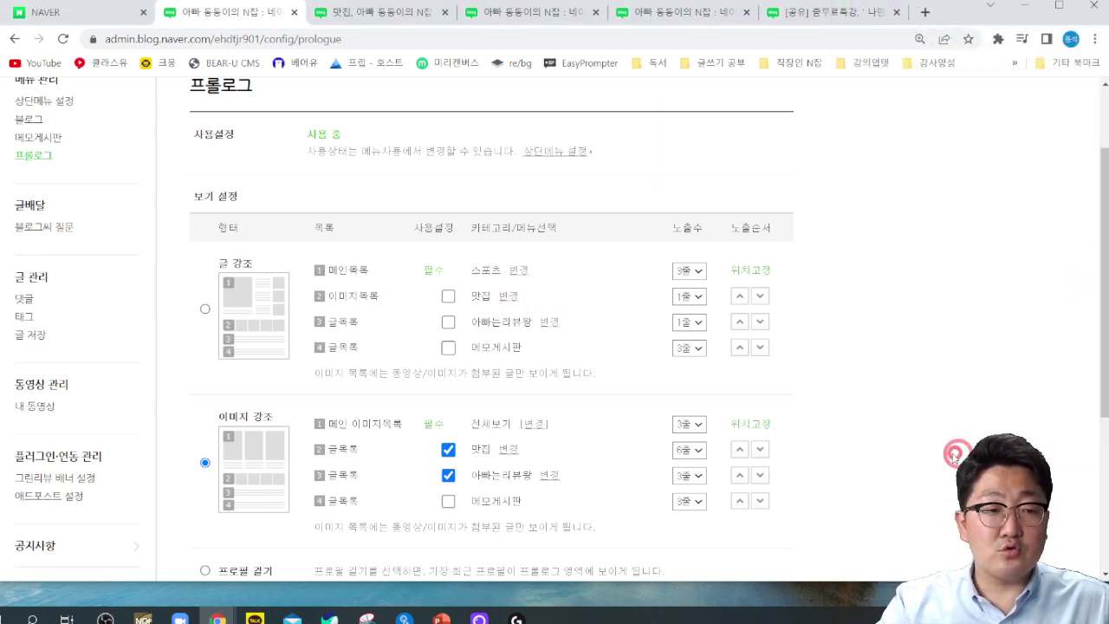
pyautogui.scroll(-1, 485, 438)
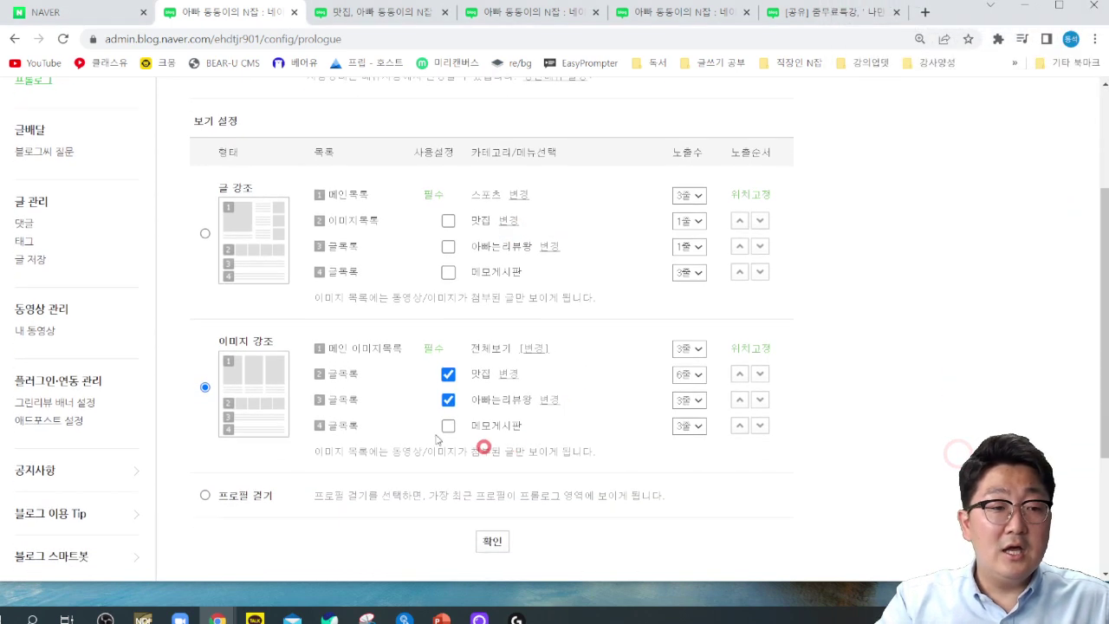
pyautogui.click(494, 540)
pyautogui.click(542, 355)
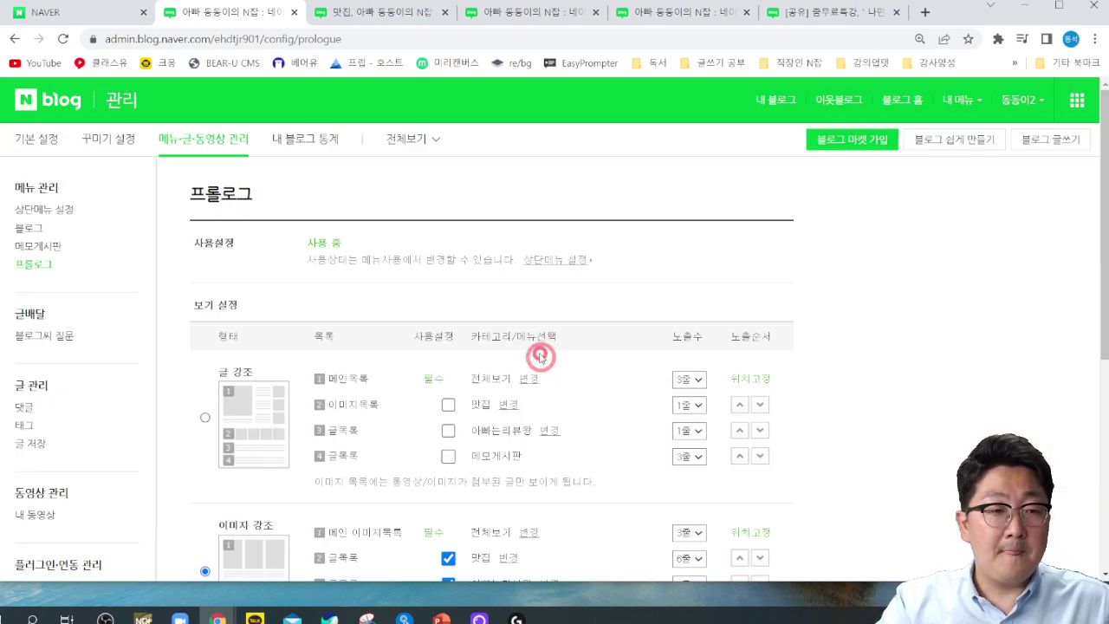
# Open the blog's home page and examine its prologue from the main image list down to the 맛집 and 아빠는리뷰왕 lists.
pyautogui.click(784, 101)
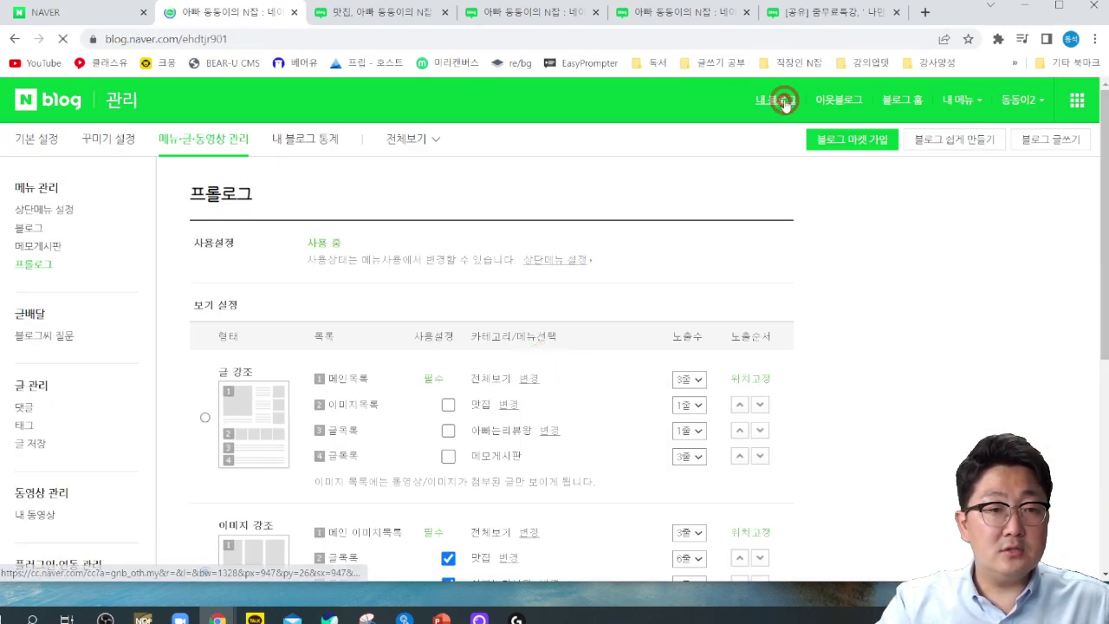
pyautogui.scroll(-5, 578, 285)
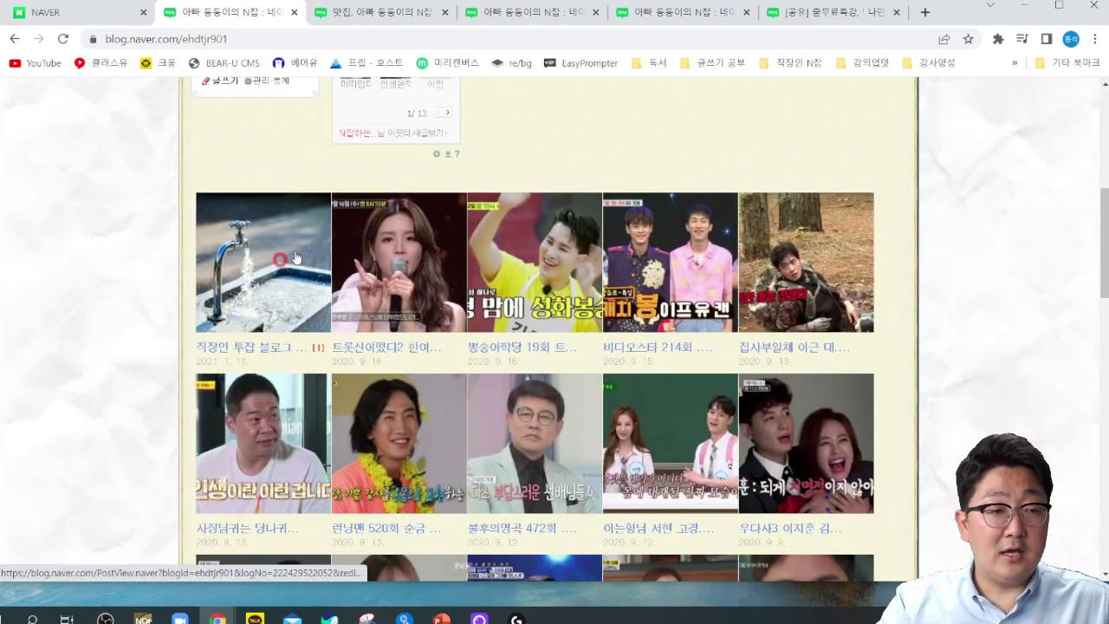
pyautogui.scroll(-9, 761, 271)
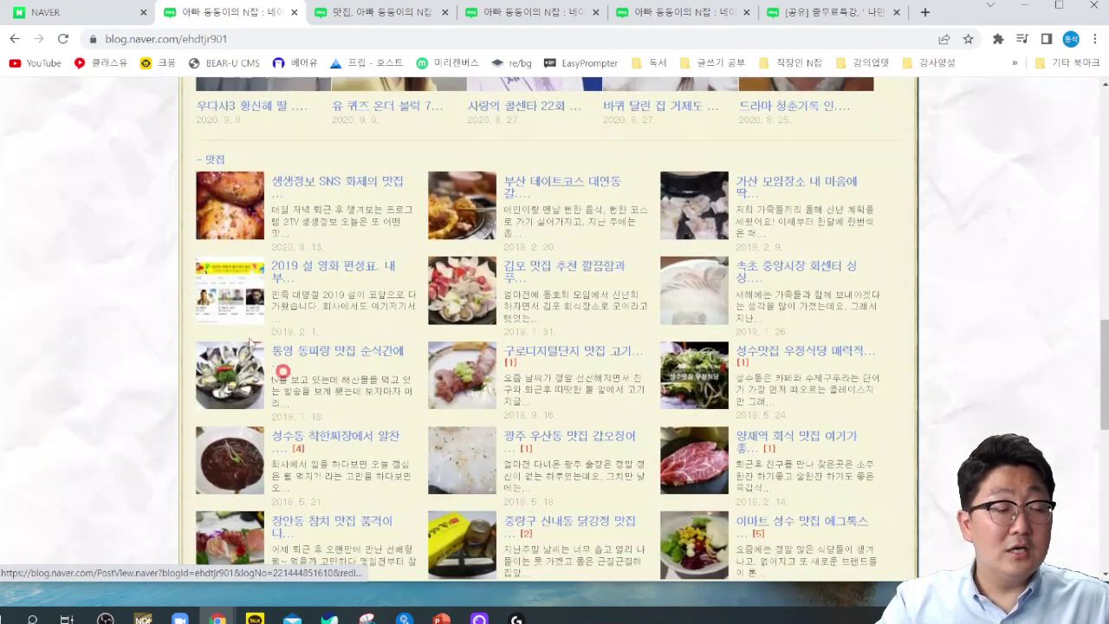
pyautogui.scroll(-3, 454, 355)
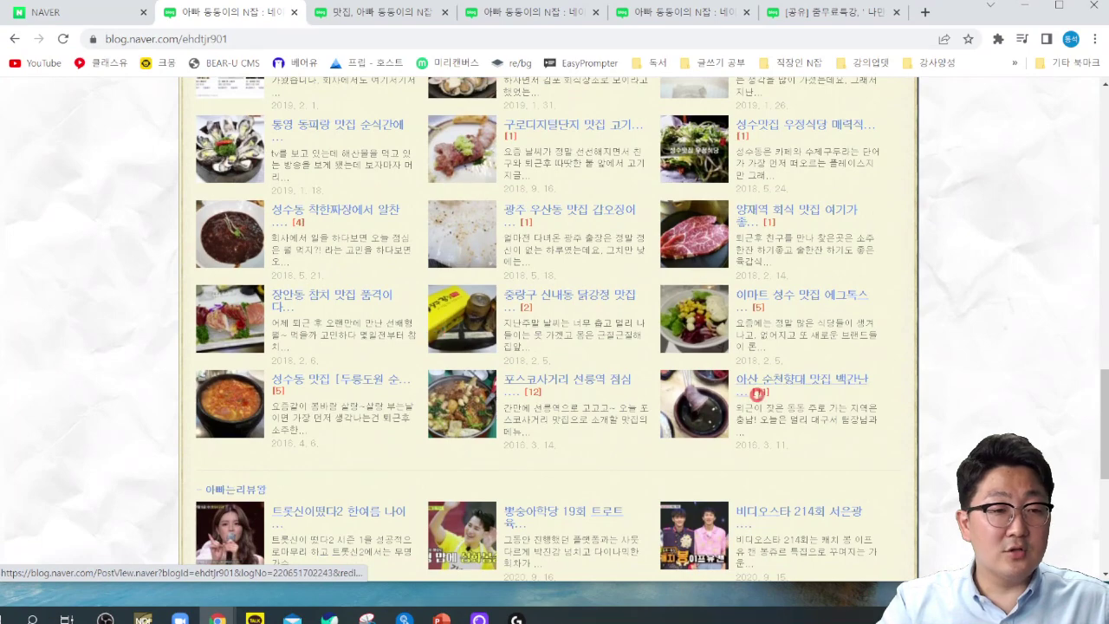
# Review the end of the blog's prologue at the 아빠는리뷰왕 list and return to the main image list.
pyautogui.scroll(-3, 777, 346)
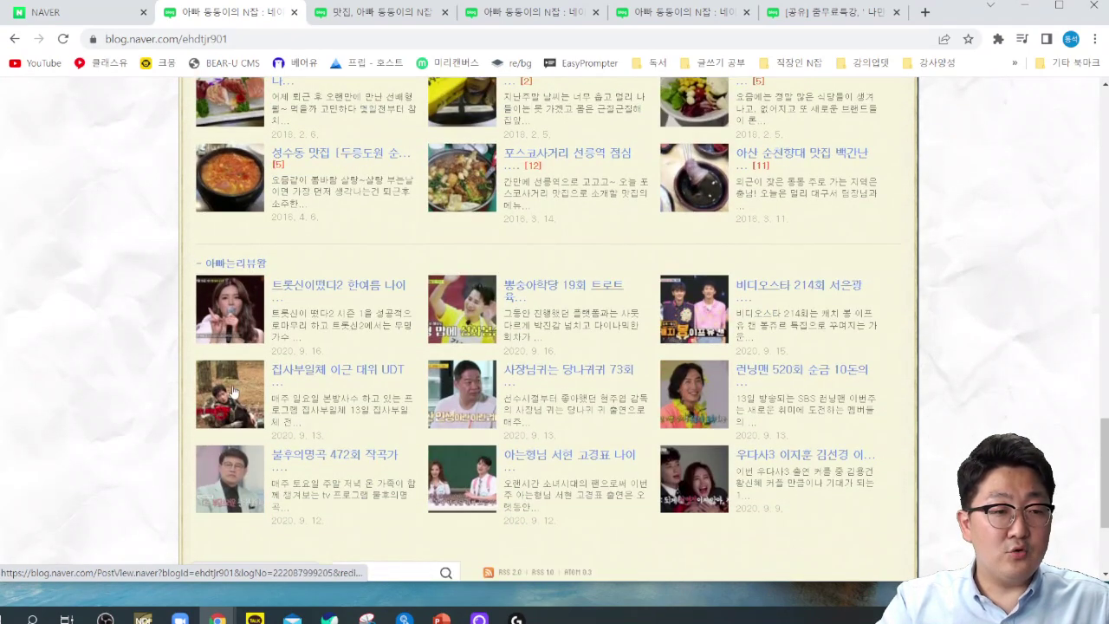
pyautogui.scroll(10, 650, 453)
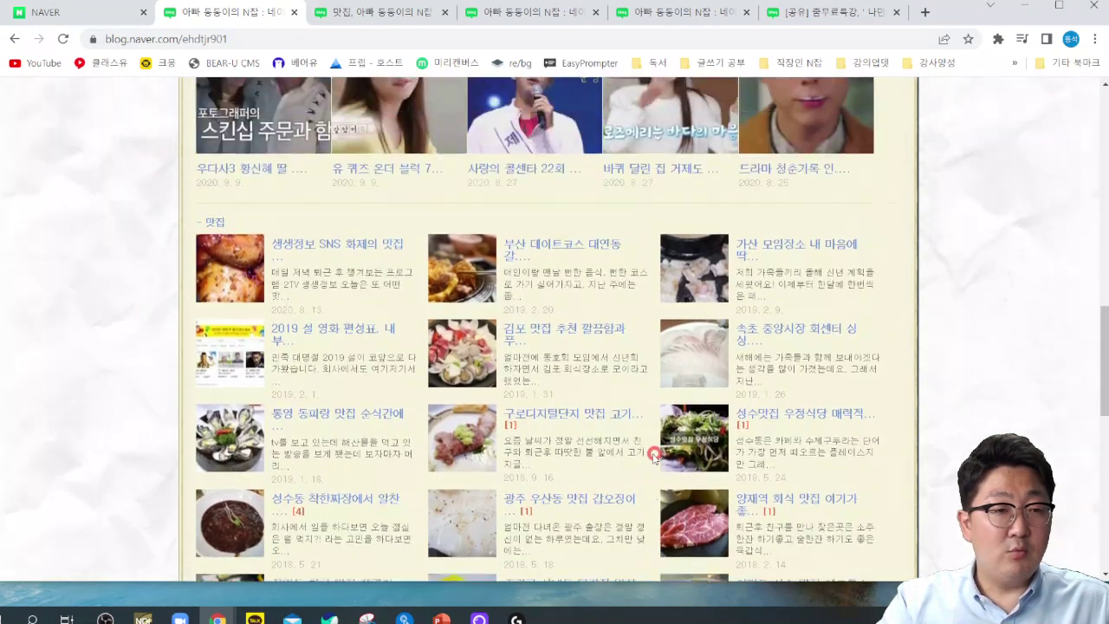
pyautogui.scroll(5, 552, 438)
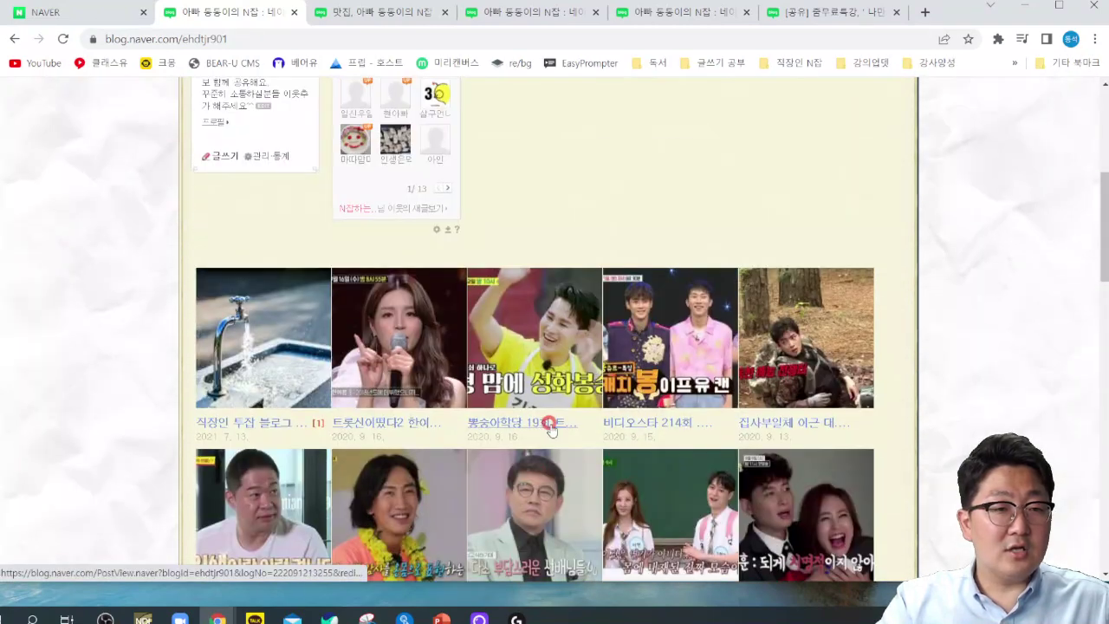
# Open the home page of the life branding coach blog and examine its prologue lists, including 아빠표 육아일기 and 강의소개.
pyautogui.click(785, 12)
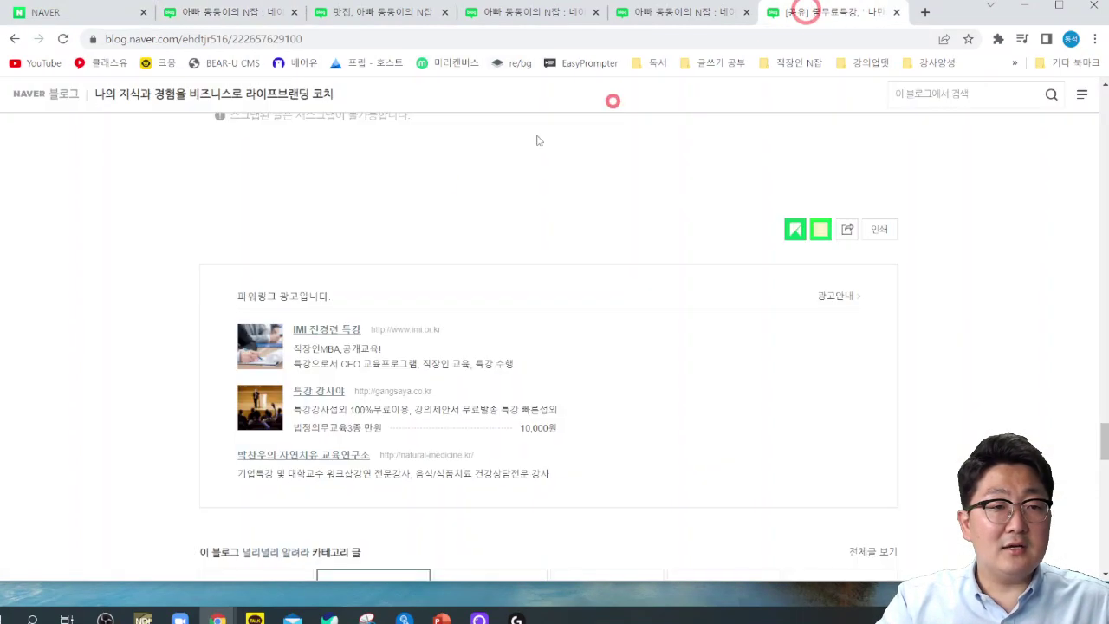
pyautogui.click(300, 96)
pyautogui.scroll(-2, 588, 179)
pyautogui.scroll(-5, 588, 179)
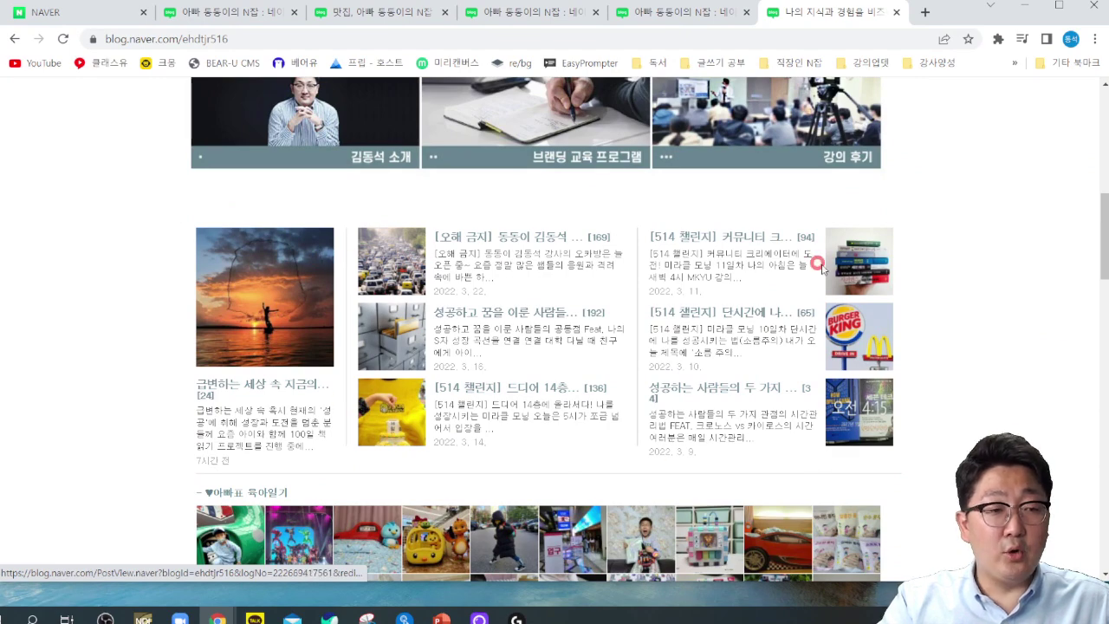
pyautogui.scroll(-4, 846, 341)
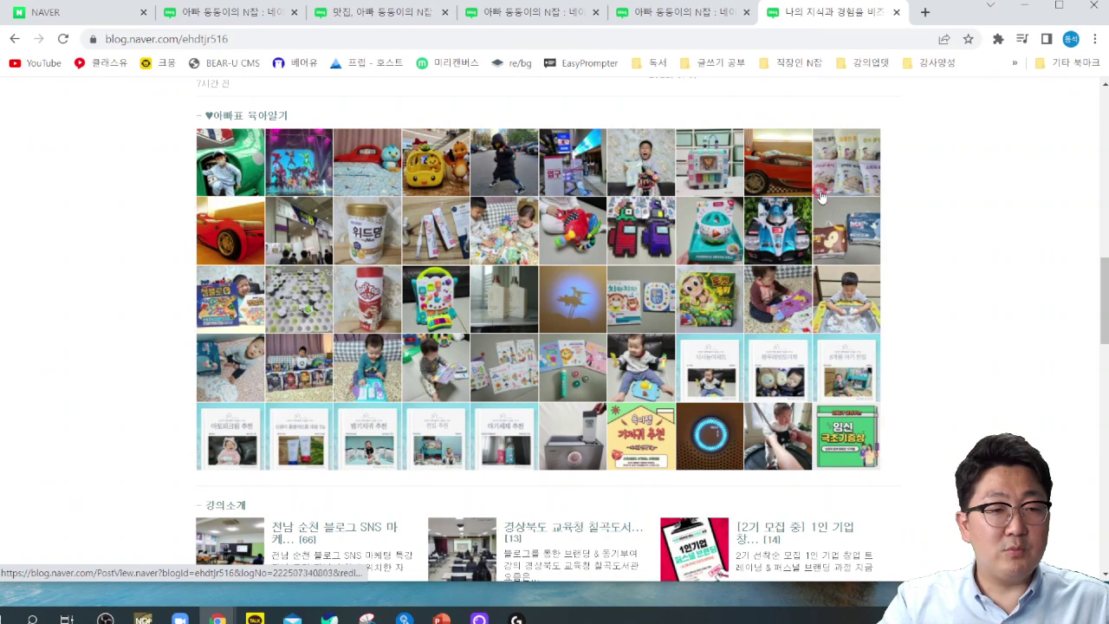
pyautogui.scroll(-3, 837, 356)
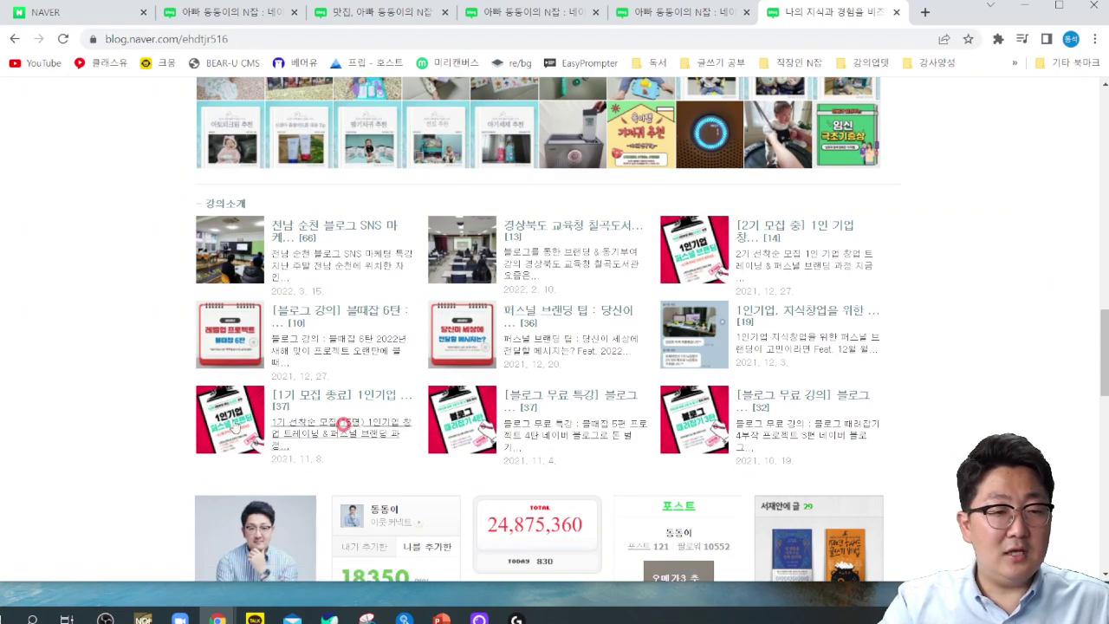
pyautogui.scroll(-6, 719, 292)
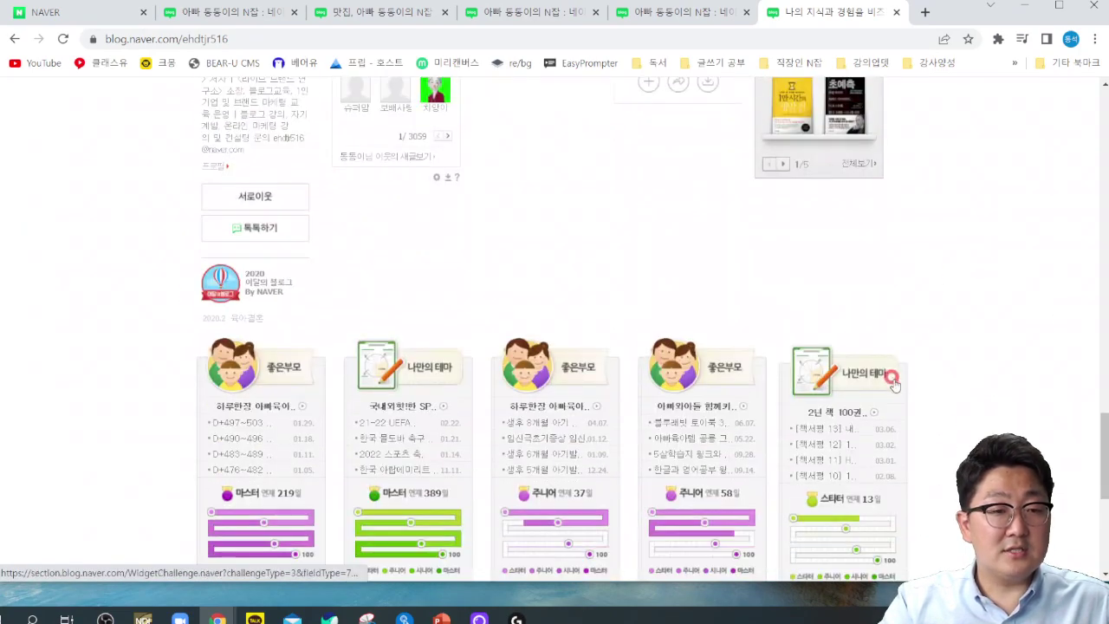
# Examine the widgets beneath the coach blog's prologue, from the profile and bookshelf to the challenge widgets, and return to the title banner.
pyautogui.scroll(20, 1103, 459)
pyautogui.moveTo(1102, 460); pyautogui.dragTo(1105, 492)
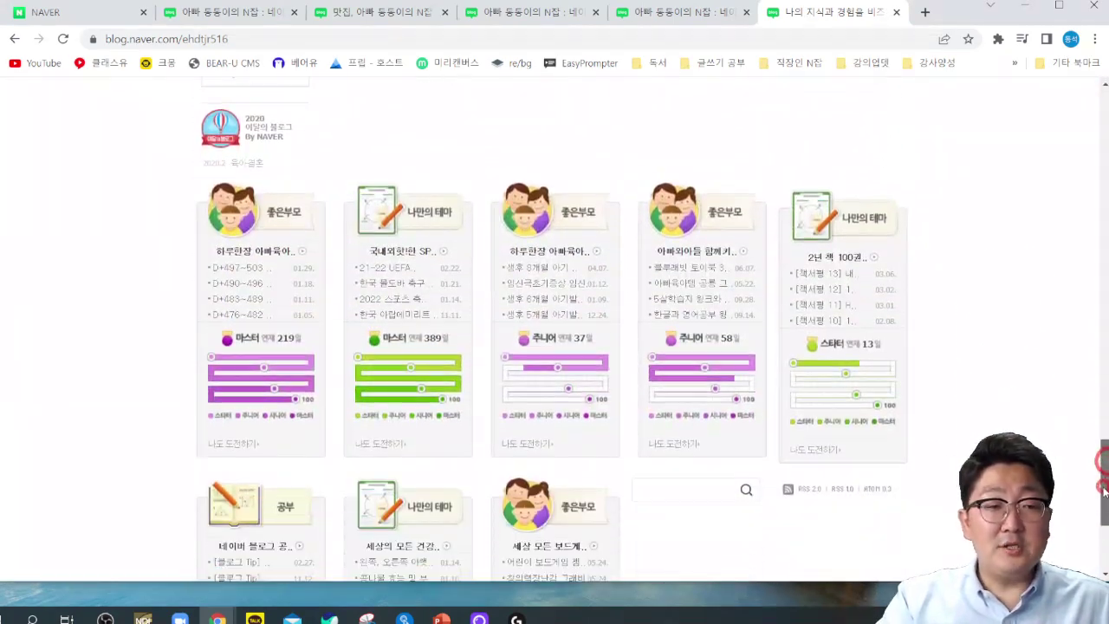
pyautogui.scroll(8, 1105, 468)
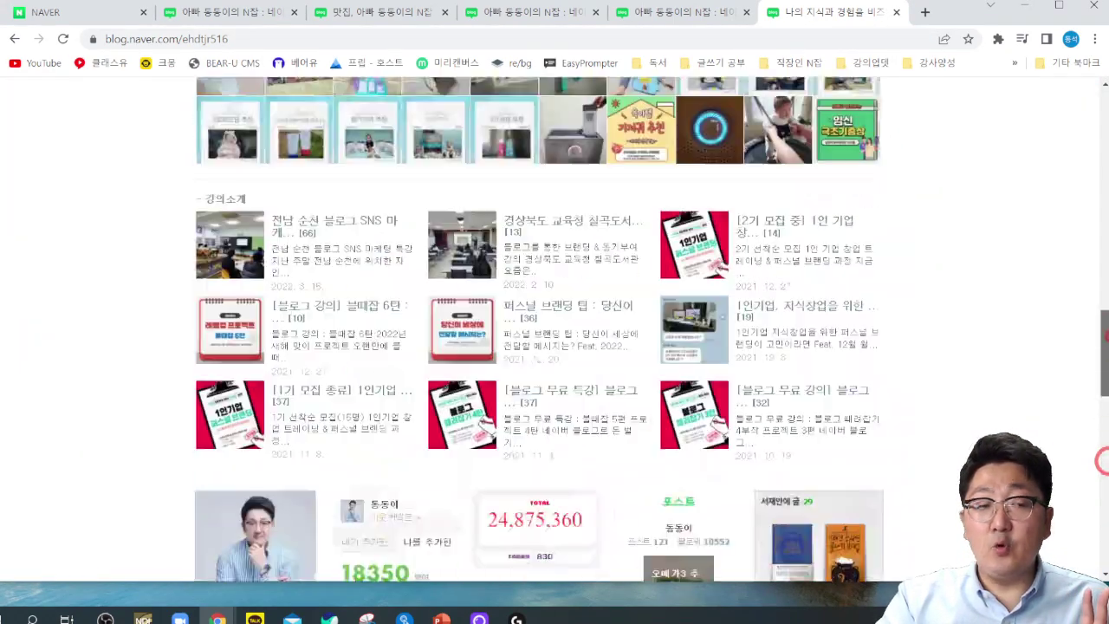
pyautogui.scroll(-8, 1102, 461)
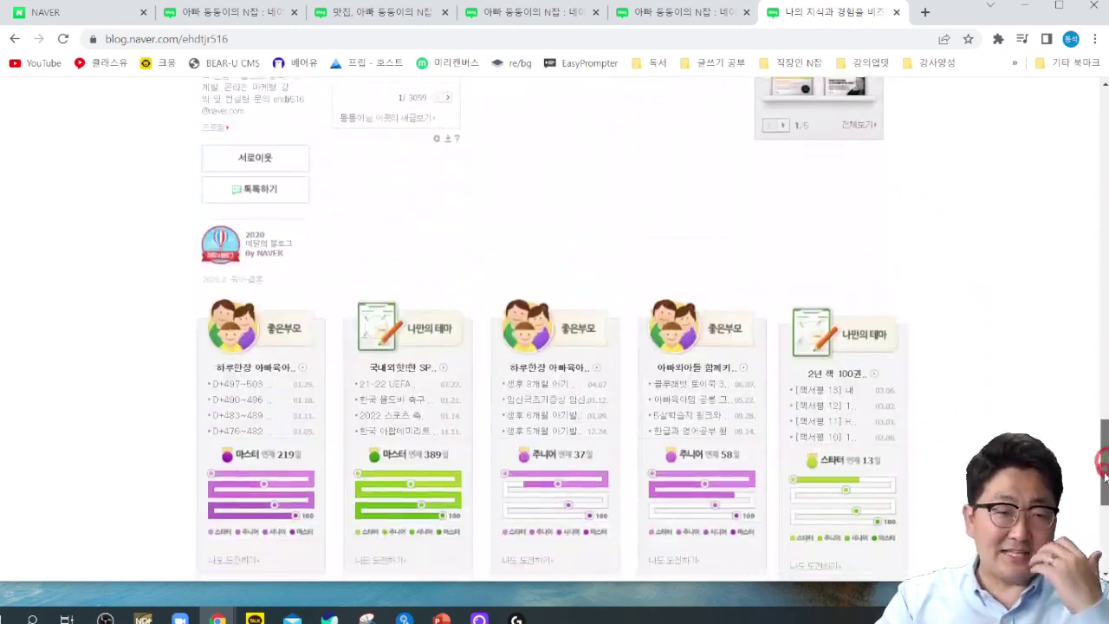
pyautogui.moveTo(1105, 475); pyautogui.dragTo(1104, 505)
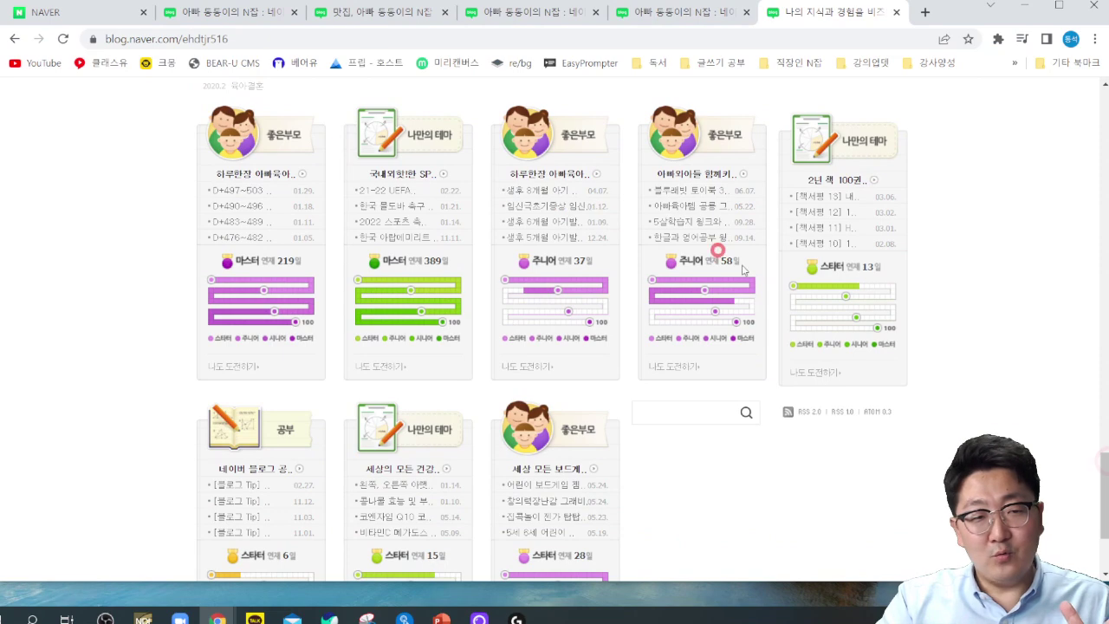
pyautogui.scroll(4, 780, 324)
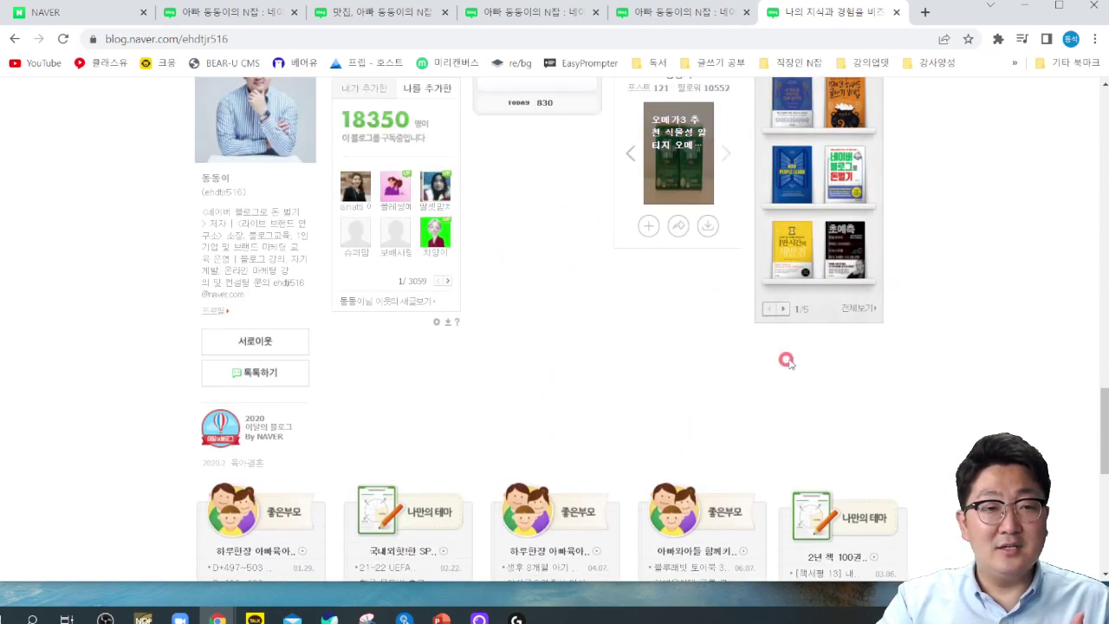
pyautogui.scroll(2, 784, 356)
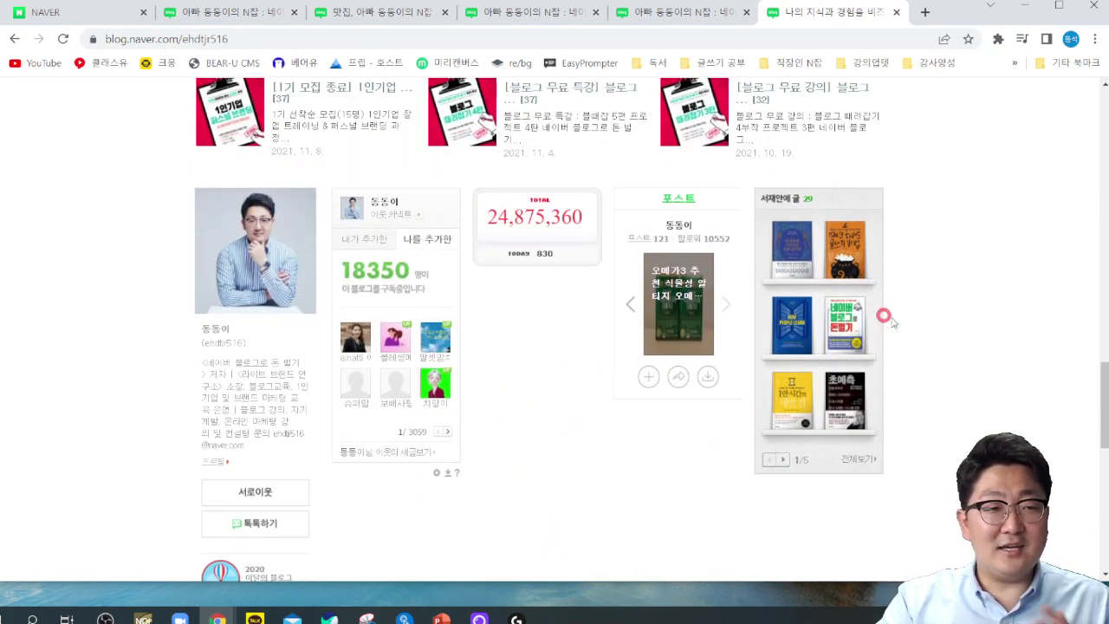
pyautogui.scroll(-3, 856, 351)
pyautogui.scroll(-3, 856, 351)
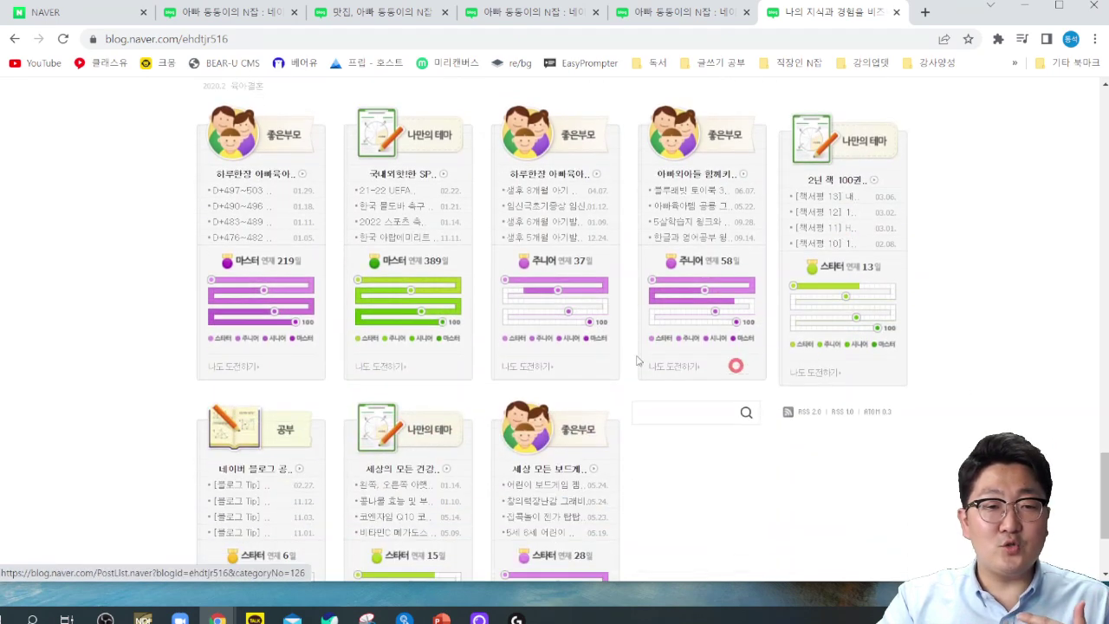
pyautogui.scroll(6, 757, 319)
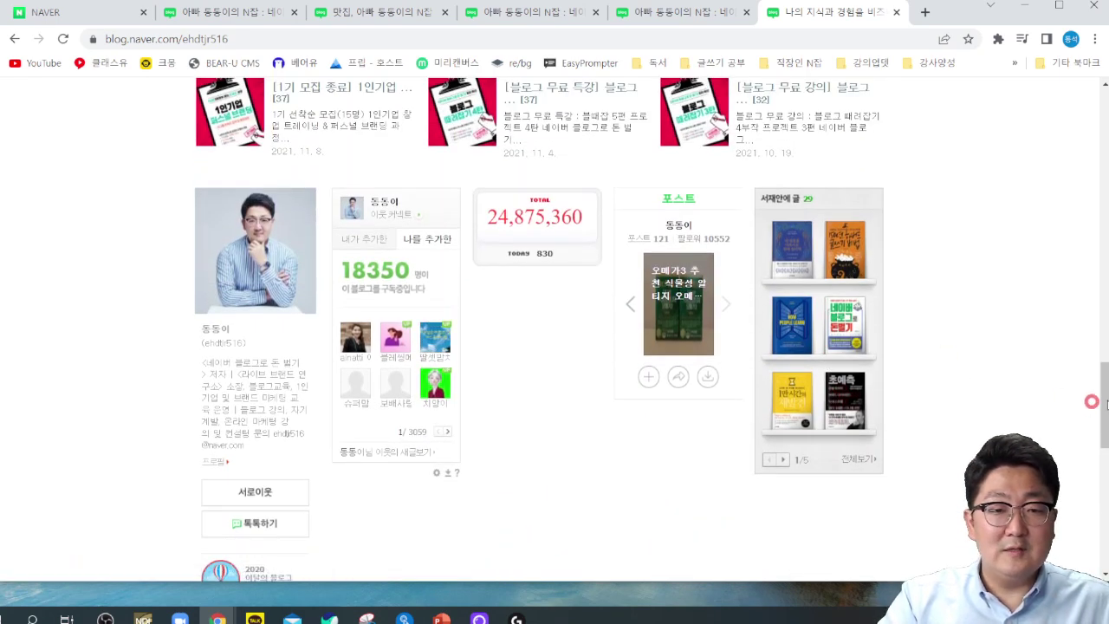
pyautogui.scroll(15, 1100, 401)
pyautogui.scroll(1, 1101, 400)
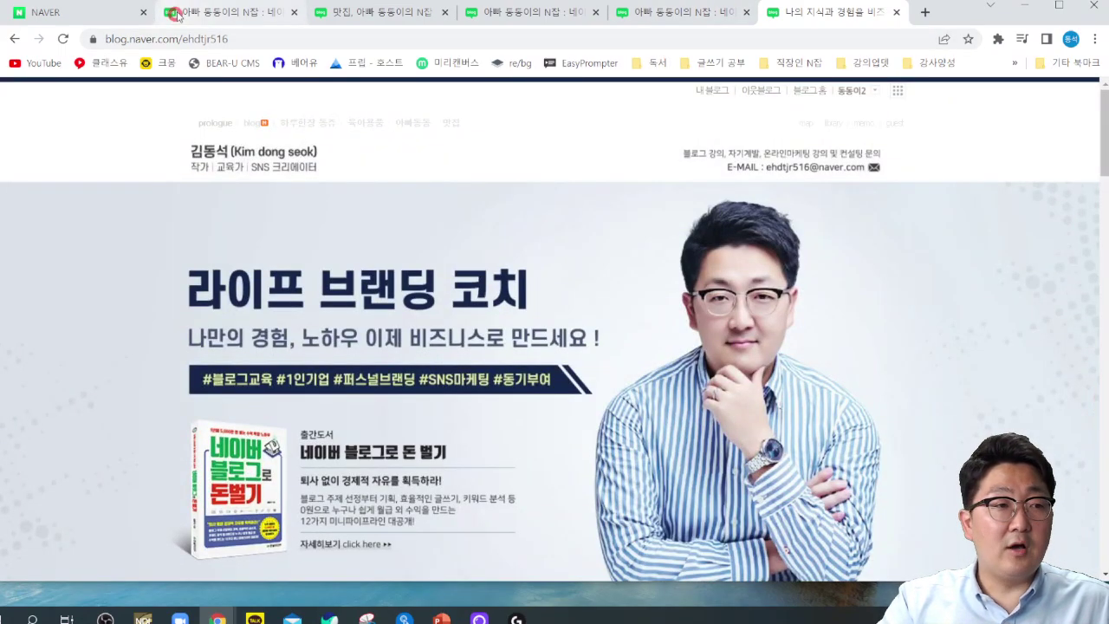
# Compare the 글 강조 example page with the 이미지 강조 example page, including their 맛집 and 아빠는리뷰왕 lists.
pyautogui.click(533, 14)
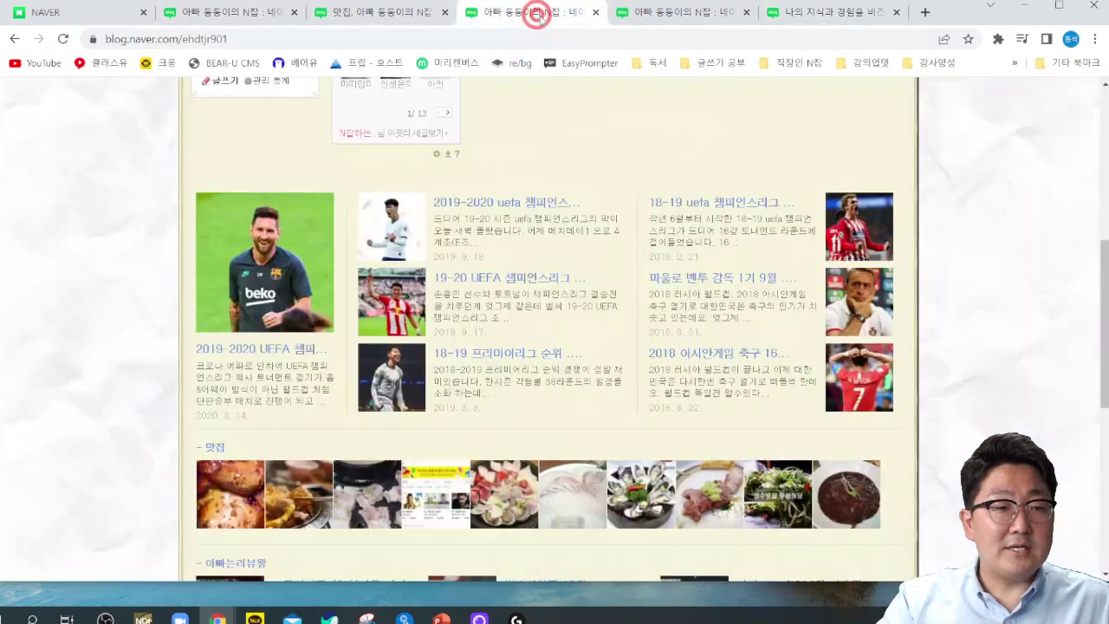
pyautogui.scroll(-2, 562, 176)
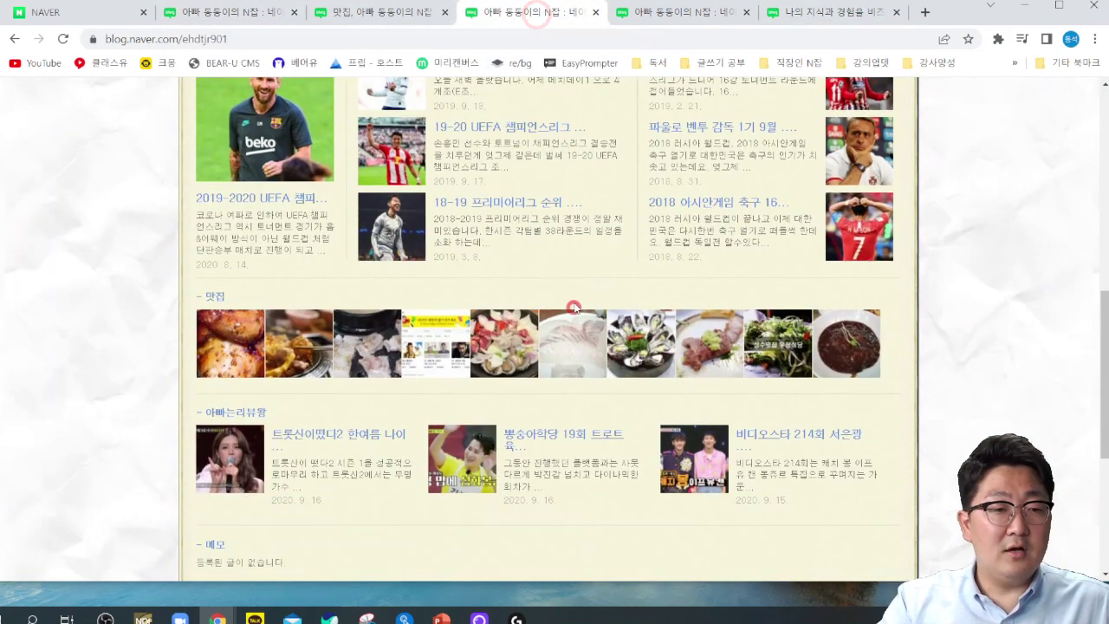
pyautogui.click(666, 14)
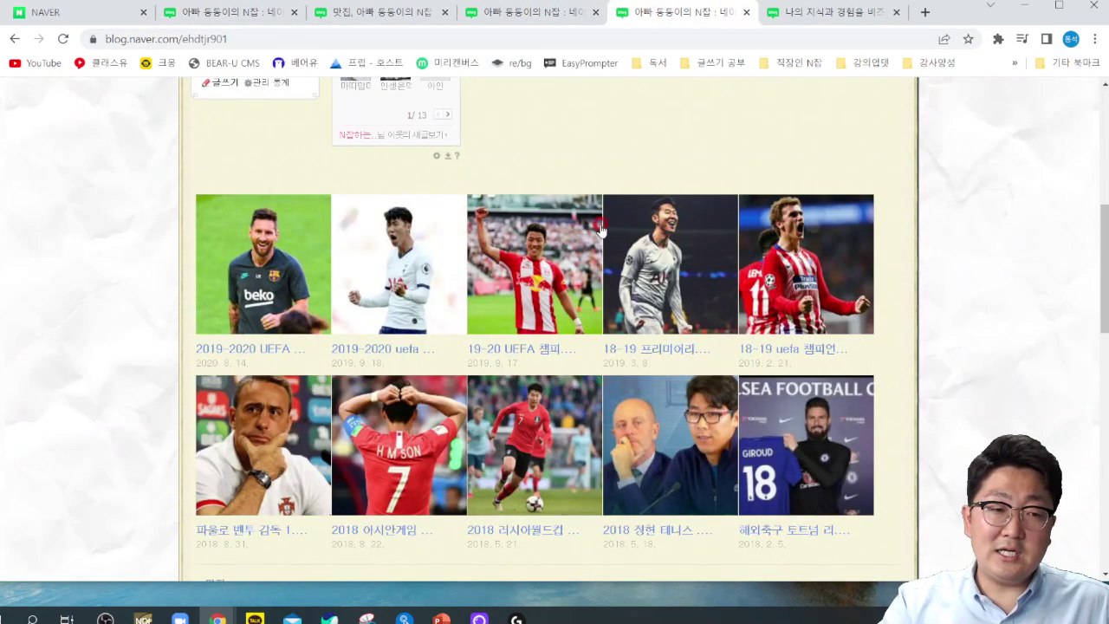
pyautogui.scroll(-3, 603, 236)
pyautogui.scroll(-2, 604, 246)
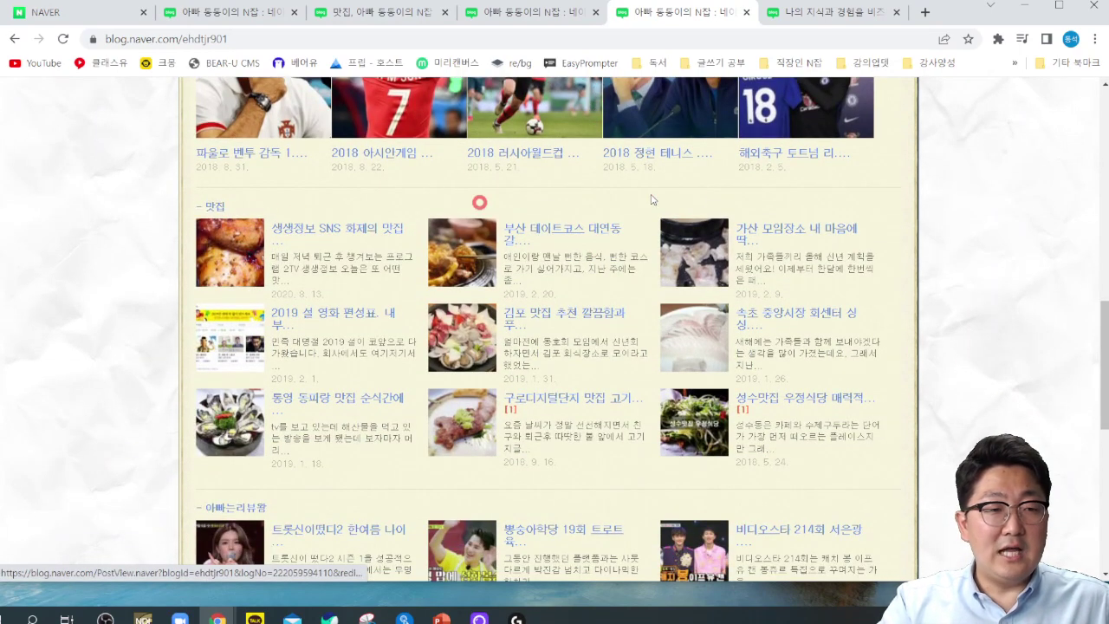
pyautogui.scroll(-5, 664, 375)
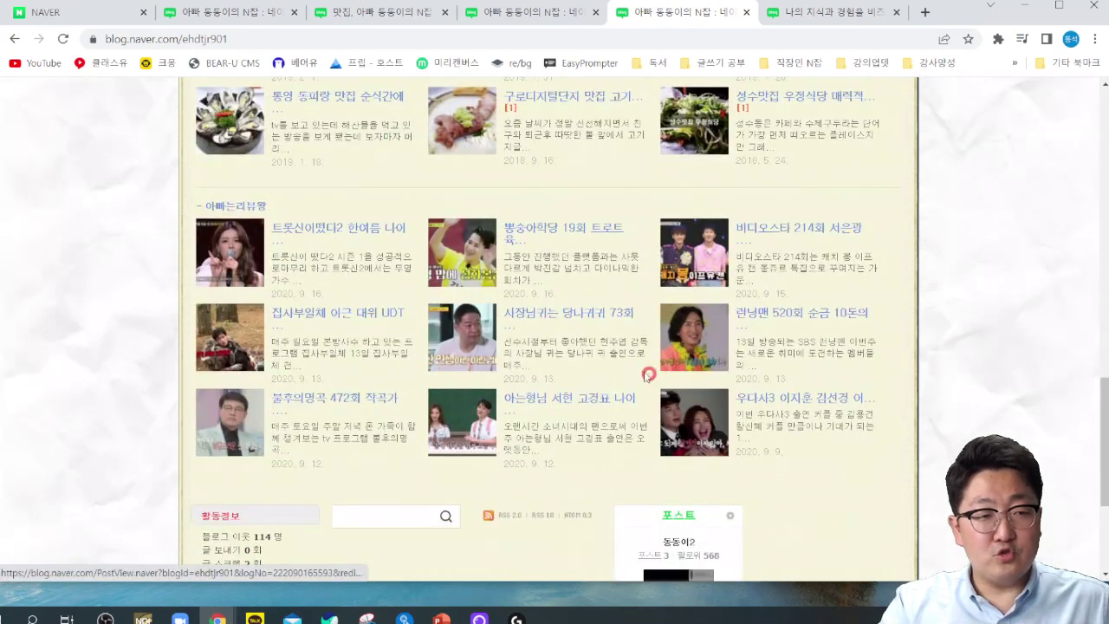
pyautogui.click(529, 12)
pyautogui.scroll(3, 533, 347)
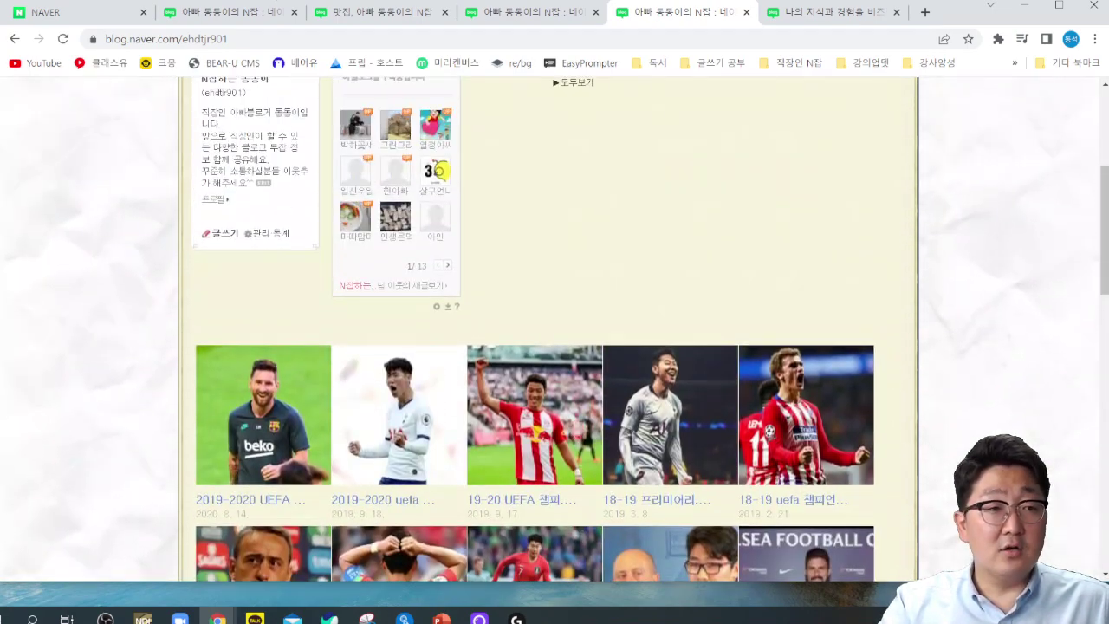
# Reopen the blog's 프롤로그 management settings and review the 글 강조, 이미지 강조 and 프로필 걸기 options.
pyautogui.click(222, 10)
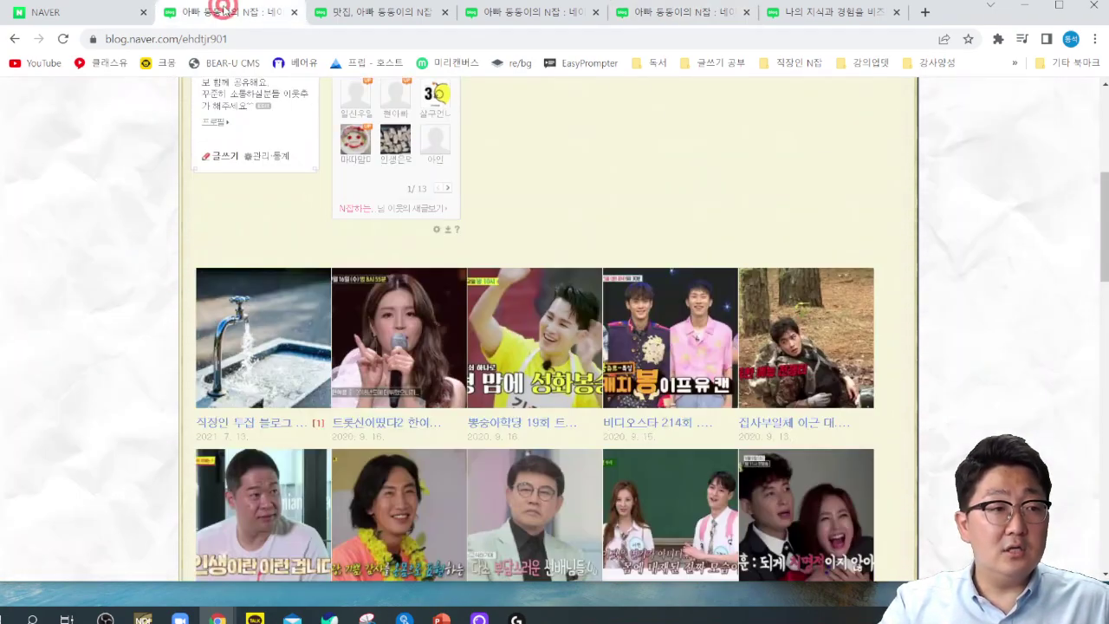
pyautogui.click(260, 158)
pyautogui.click(224, 141)
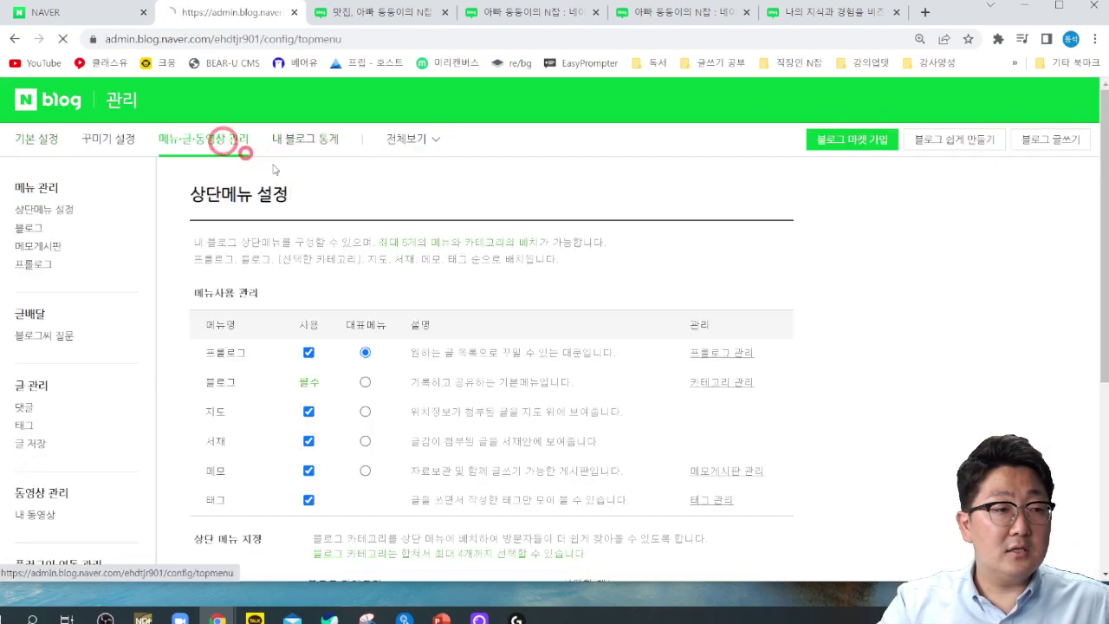
pyautogui.scroll(-3, 448, 319)
pyautogui.scroll(3, 277, 237)
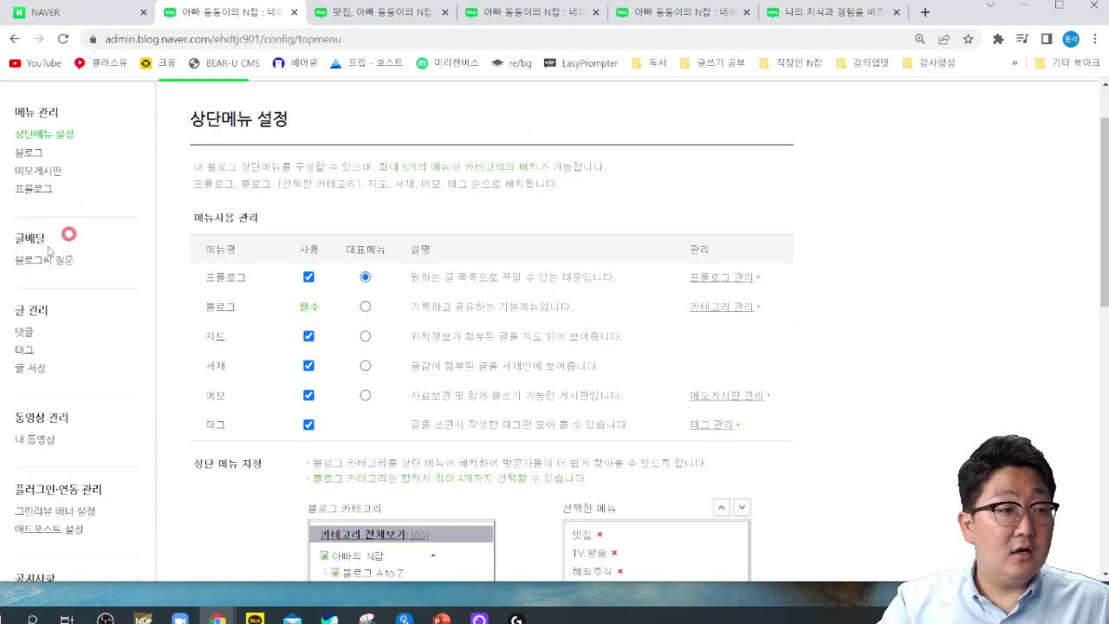
pyautogui.click(44, 189)
pyautogui.scroll(-2, 29, 185)
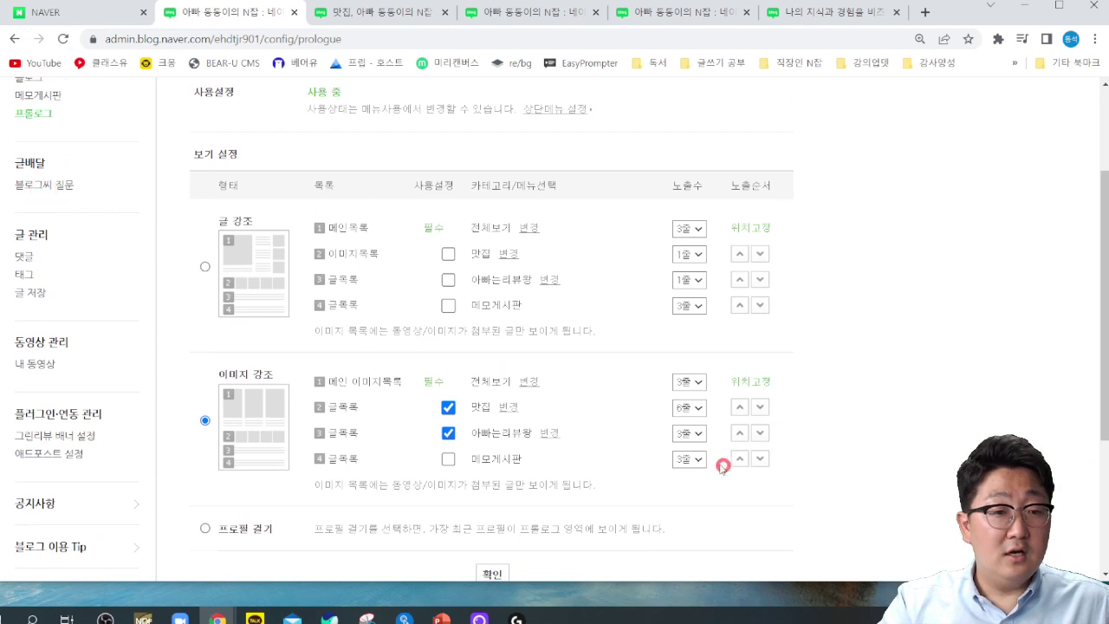
pyautogui.scroll(-2, 700, 364)
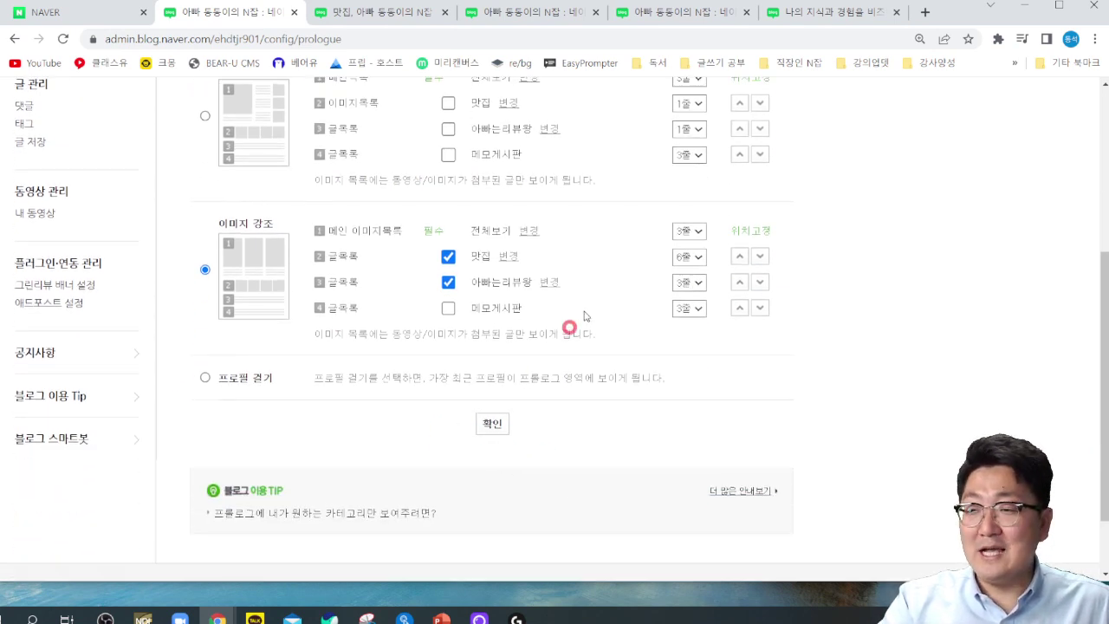
pyautogui.scroll(3, 322, 186)
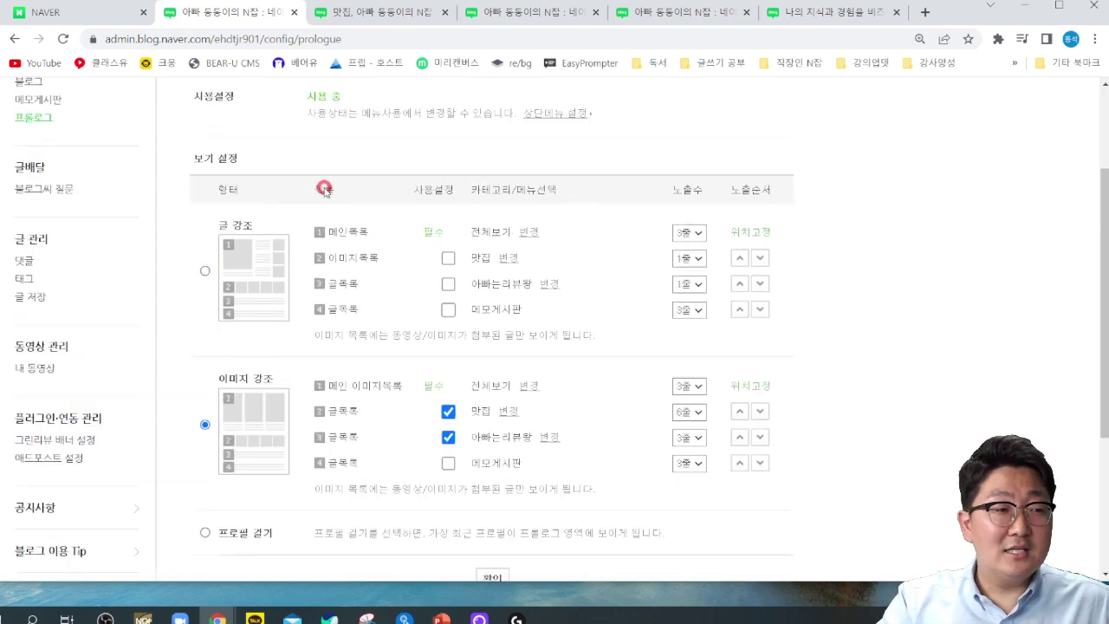
# Open the 블로그씨 질문 settings and review the delivery options for the daily question.
pyautogui.click(65, 262)
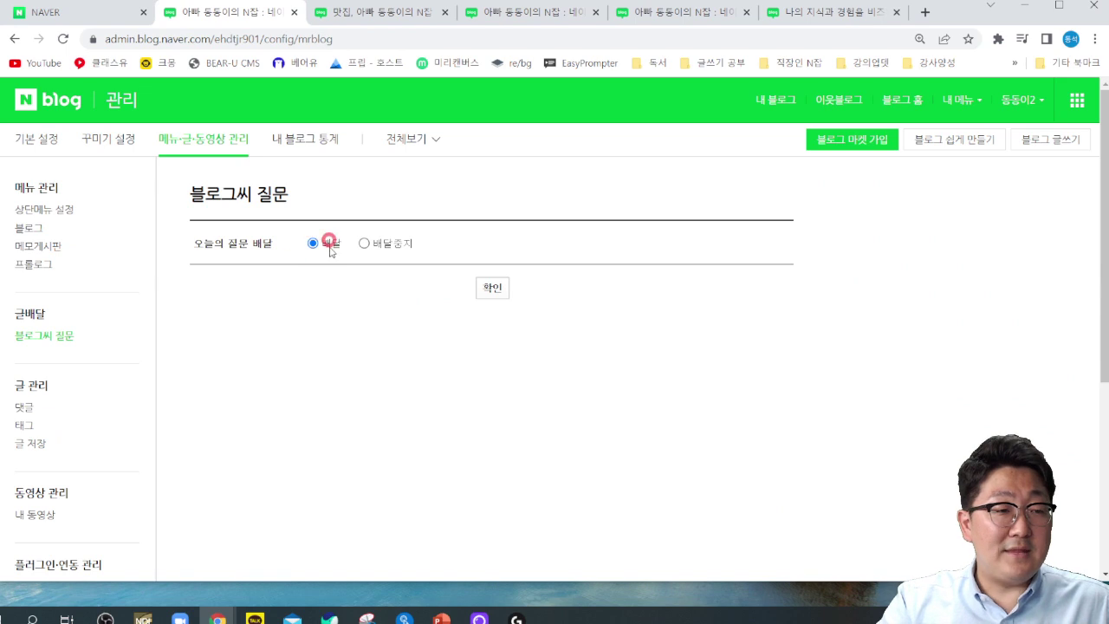
pyautogui.scroll(-2, 87, 311)
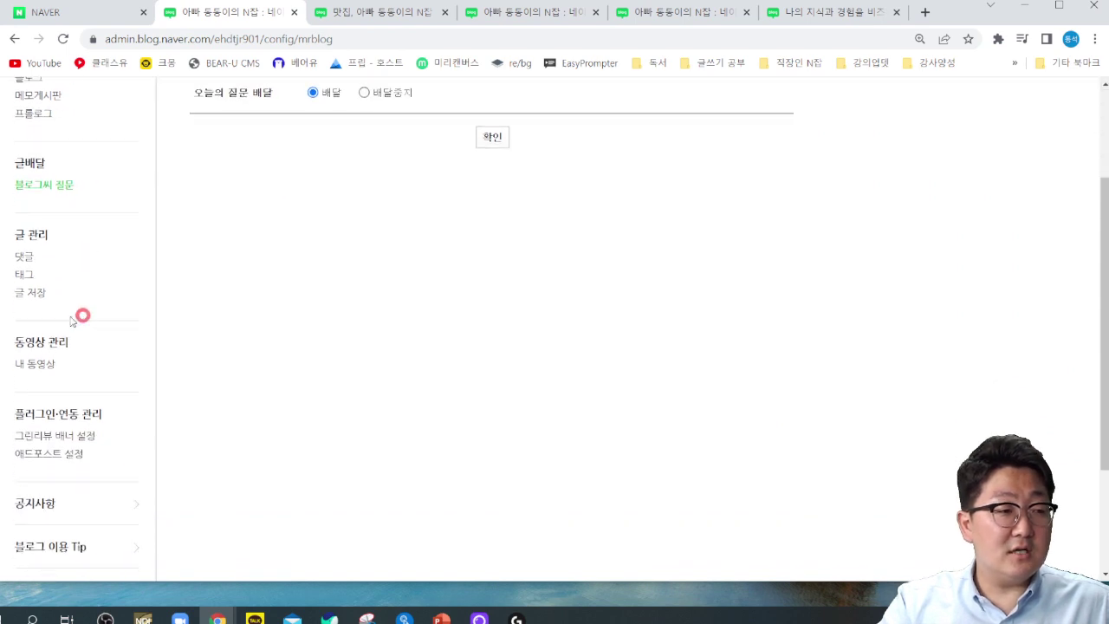
# Open the 댓글 management page and search the blog's comments by the ID hug.
pyautogui.click(40, 260)
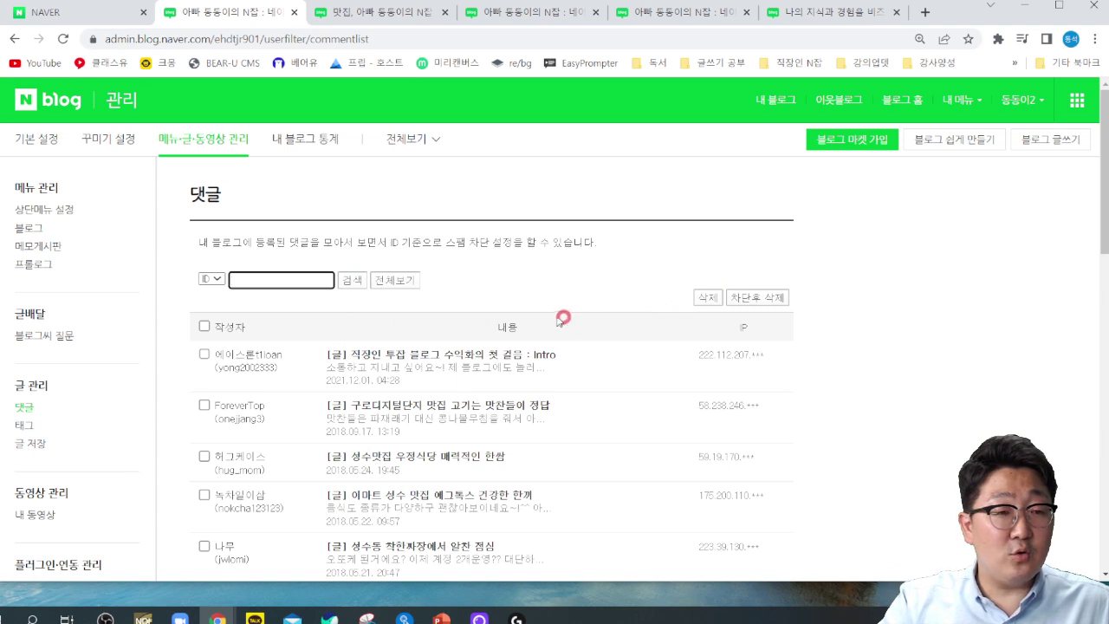
pyautogui.click(257, 280)
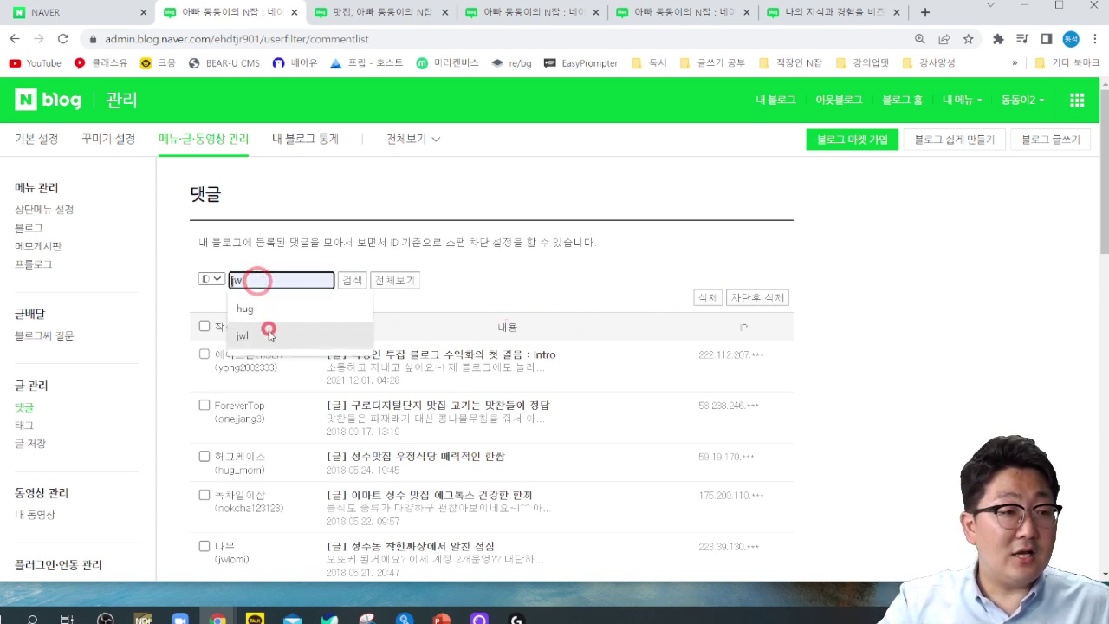
pyautogui.click(247, 311)
pyautogui.click(352, 280)
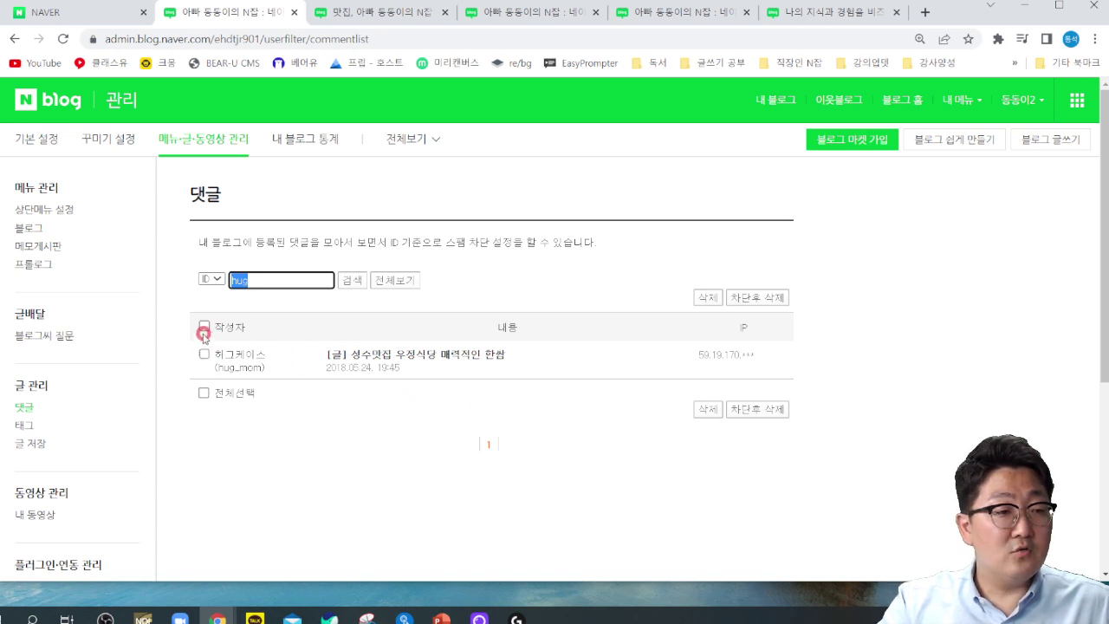
pyautogui.click(202, 334)
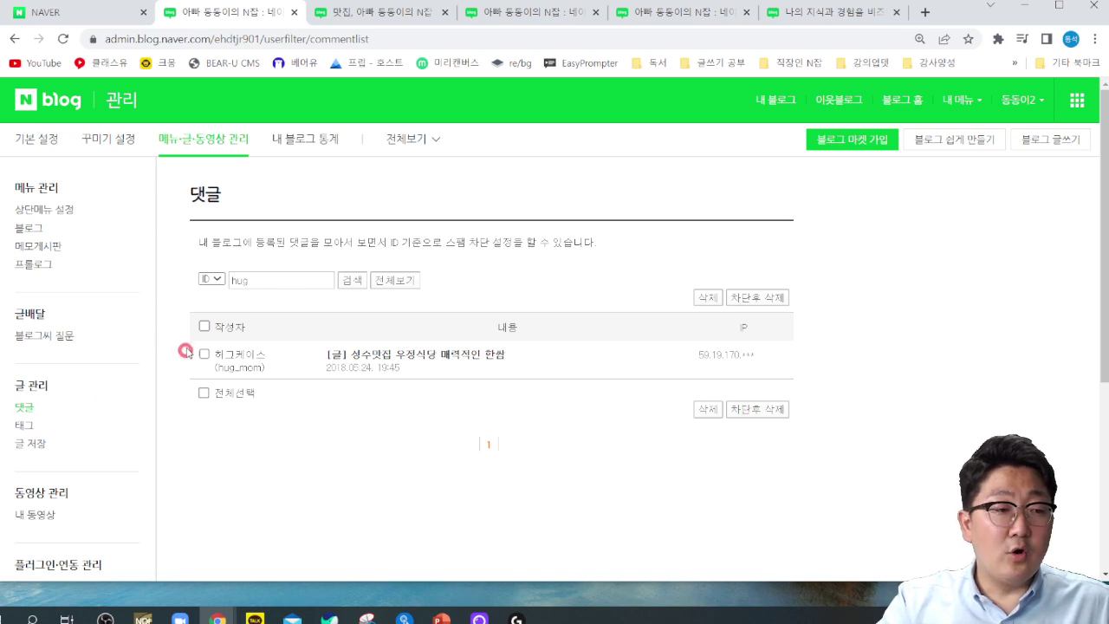
# Select all the comments found by the ID search and clear the selection again.
pyautogui.click(205, 326)
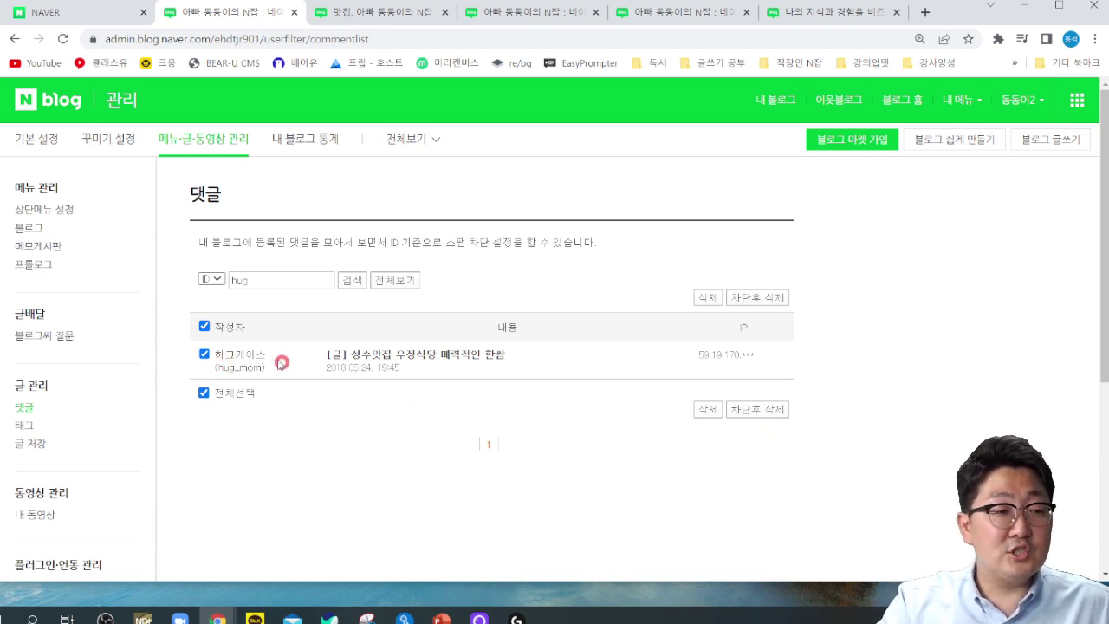
pyautogui.click(204, 327)
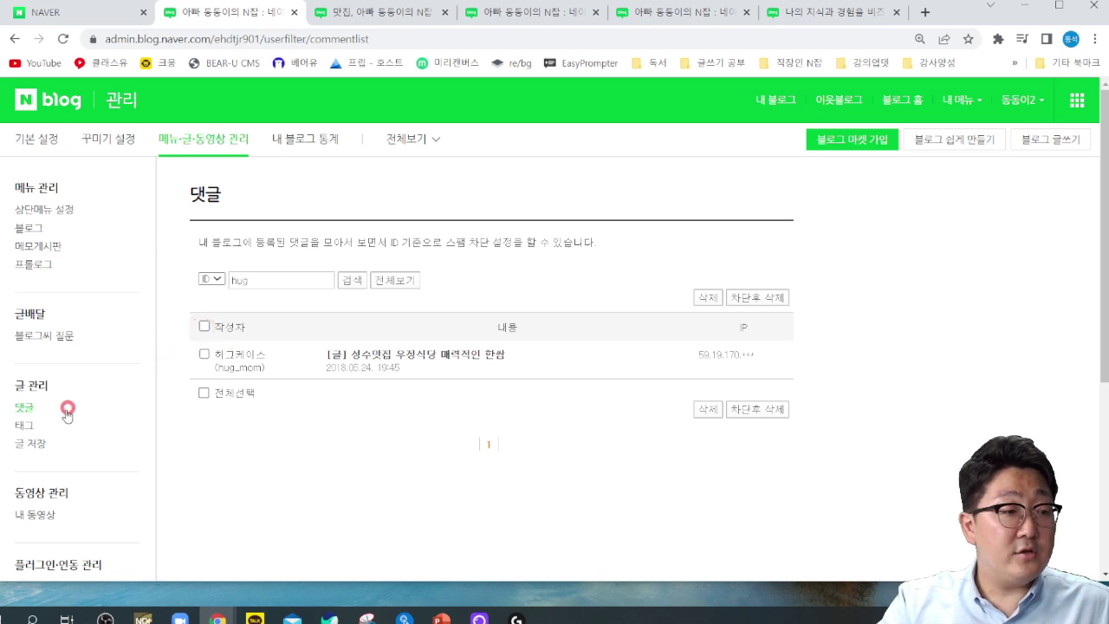
# Open the 태그 management page and review the tag display option and the list of blog tags.
pyautogui.scroll(-1, 70, 406)
pyautogui.click(26, 351)
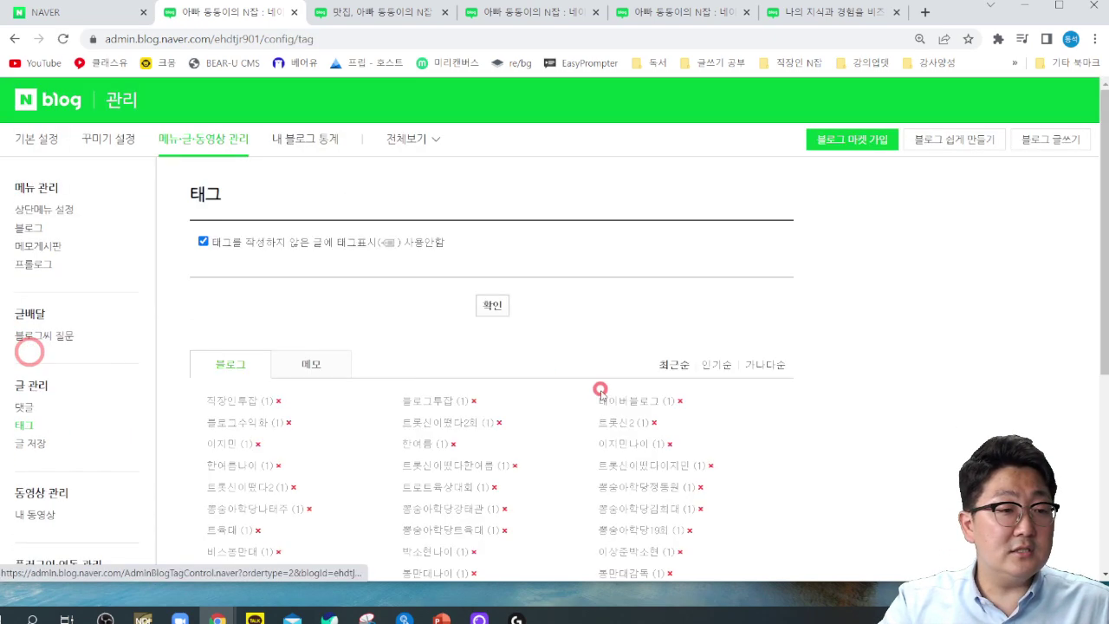
pyautogui.scroll(-1, 555, 346)
pyautogui.scroll(-2, 565, 332)
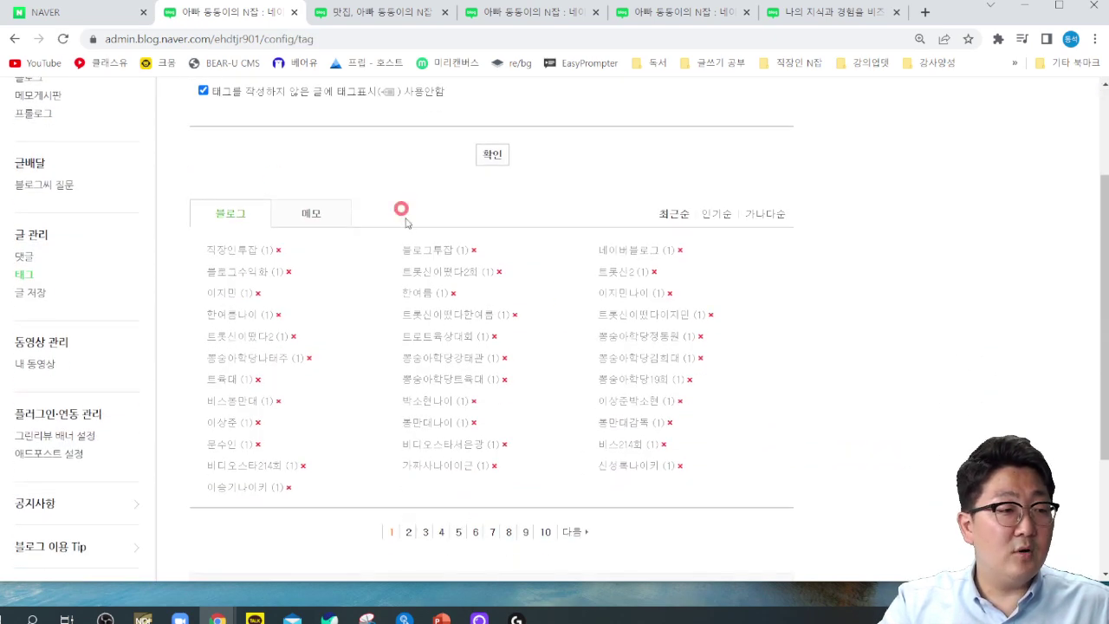
# Open the 글 저장 page and review the PDF export limits, file title field and list of posts to add.
pyautogui.click(35, 297)
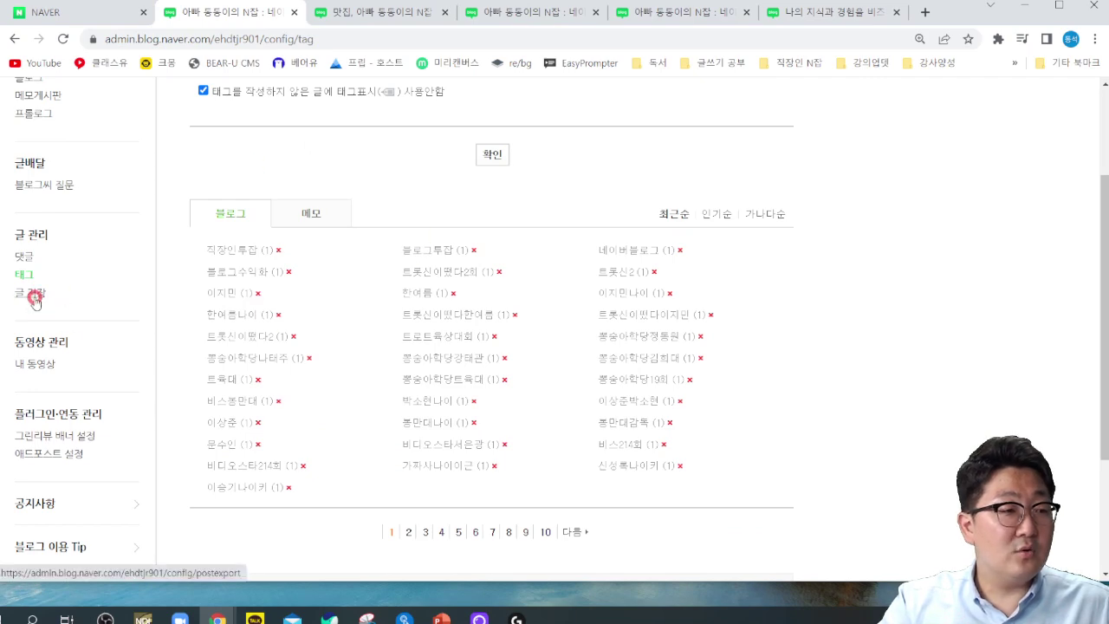
pyautogui.scroll(-3, 433, 338)
pyautogui.scroll(1, 471, 348)
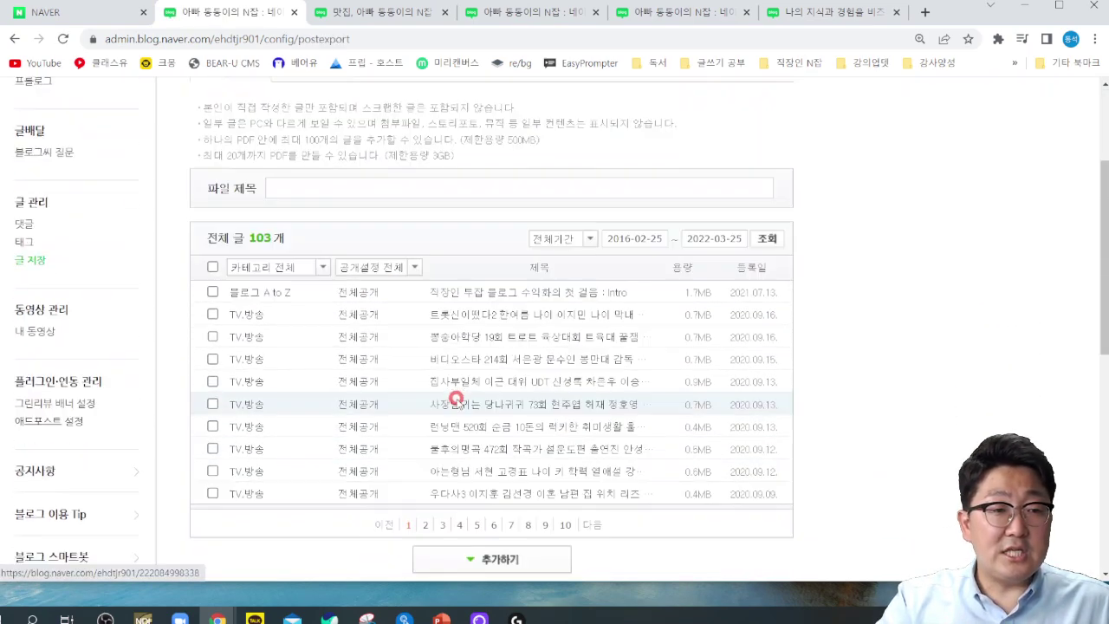
pyautogui.scroll(-1, 520, 372)
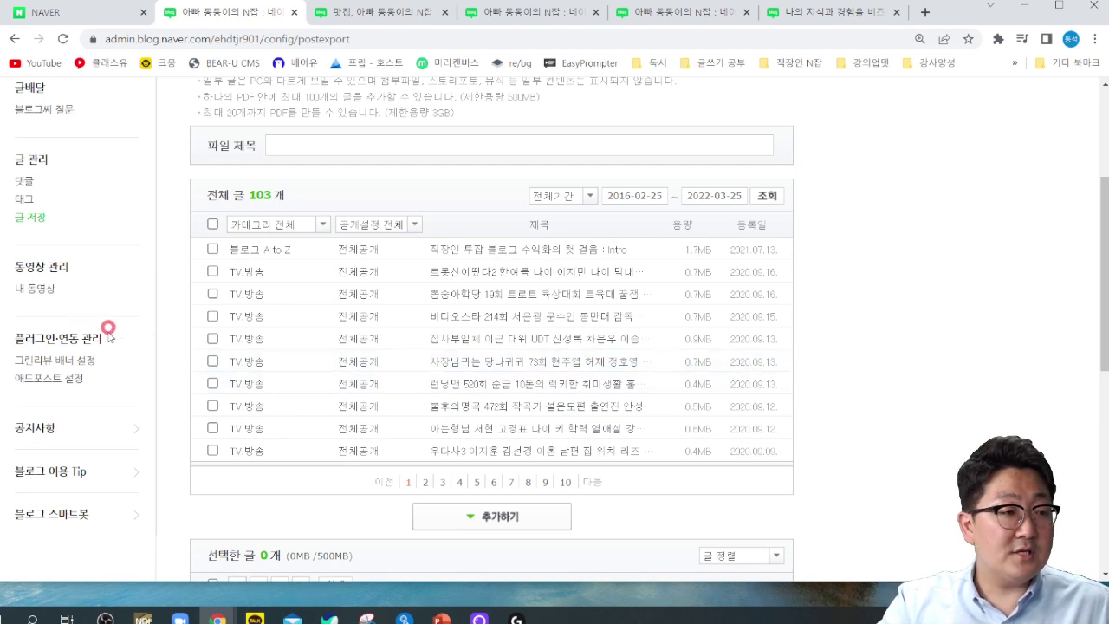
# Open the 그린리뷰 배너 설정 page and review the banner use option and colour choices.
pyautogui.click(74, 361)
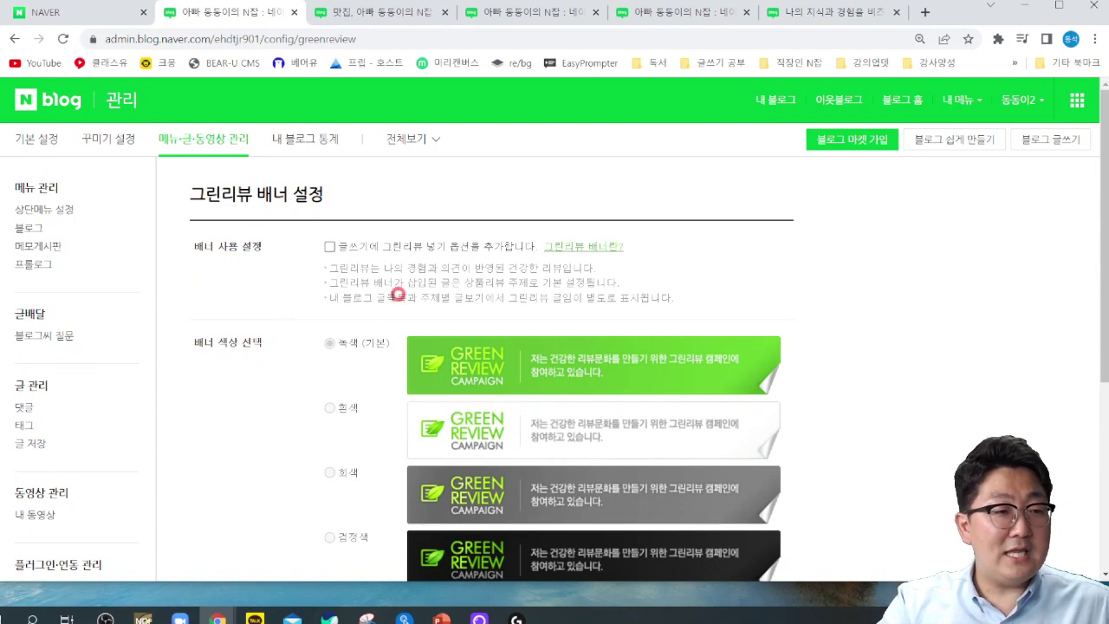
pyautogui.scroll(-3, 276, 348)
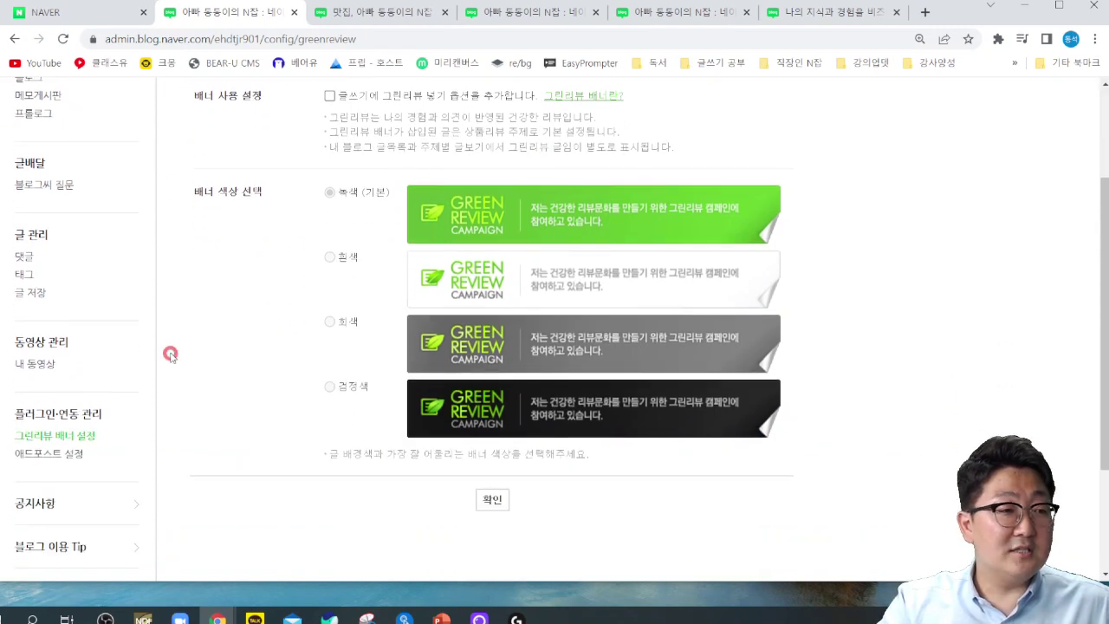
# Review the 애드포스트 설정 page and save it with both ad settings on 사용 and the in-post ad position on 모두(기본).
pyautogui.scroll(-3, 280, 353)
pyautogui.click(55, 310)
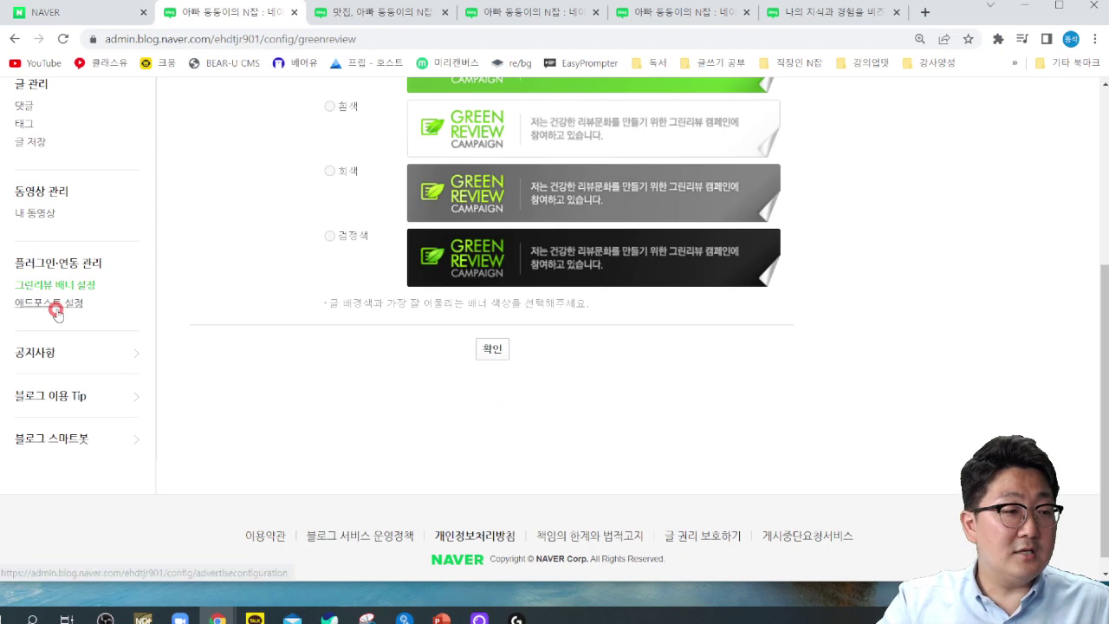
pyautogui.scroll(-3, 413, 342)
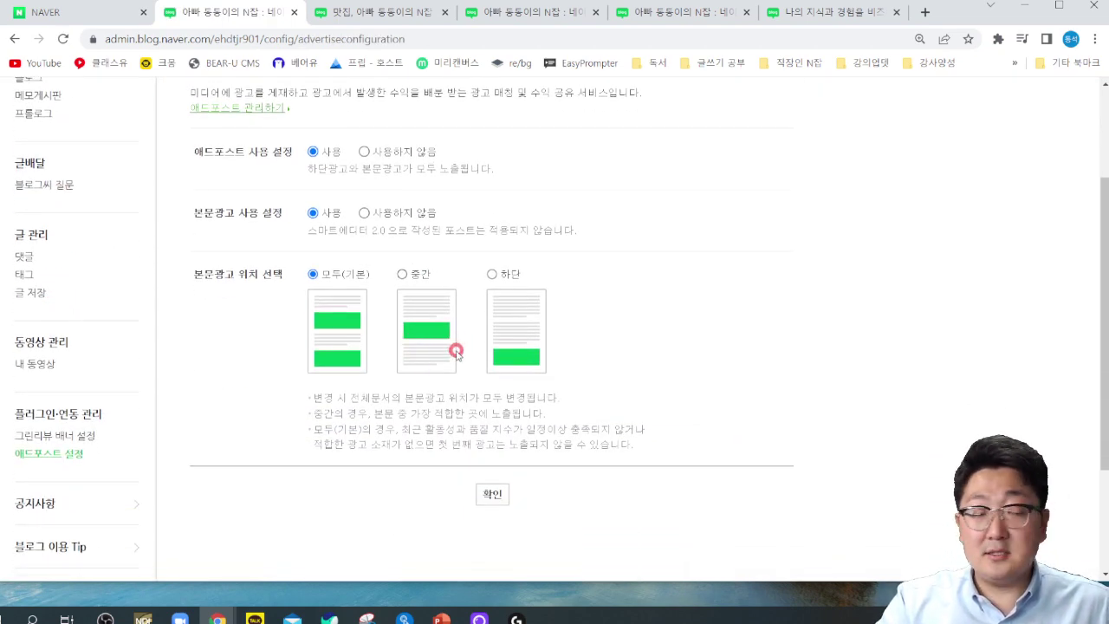
pyautogui.scroll(1, 450, 351)
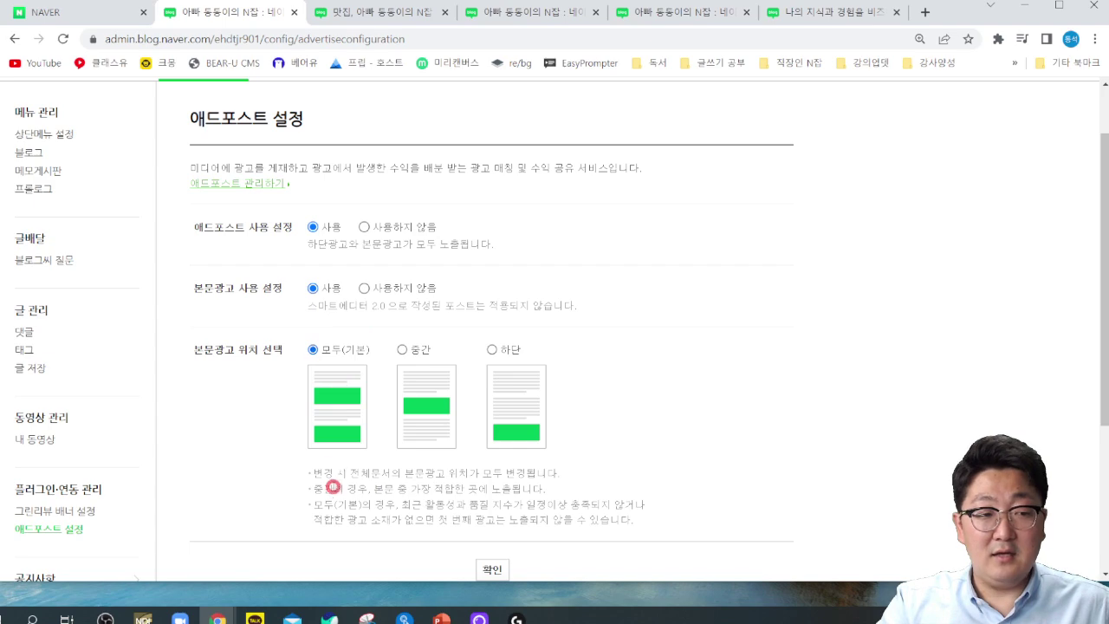
pyautogui.scroll(-3, 346, 403)
pyautogui.scroll(2, 347, 413)
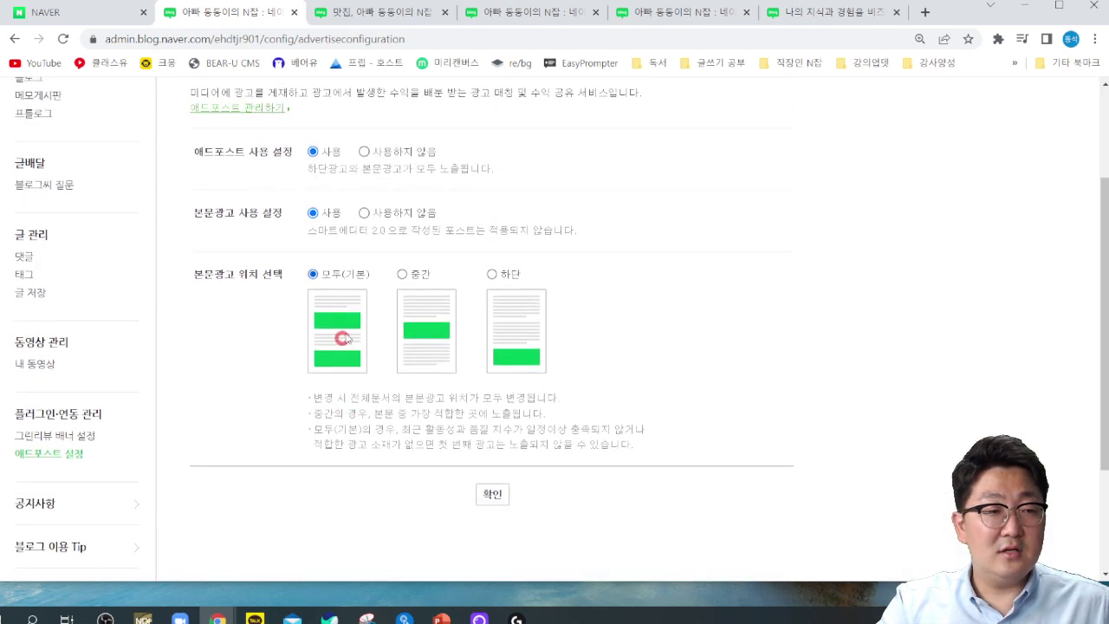
pyautogui.click(492, 495)
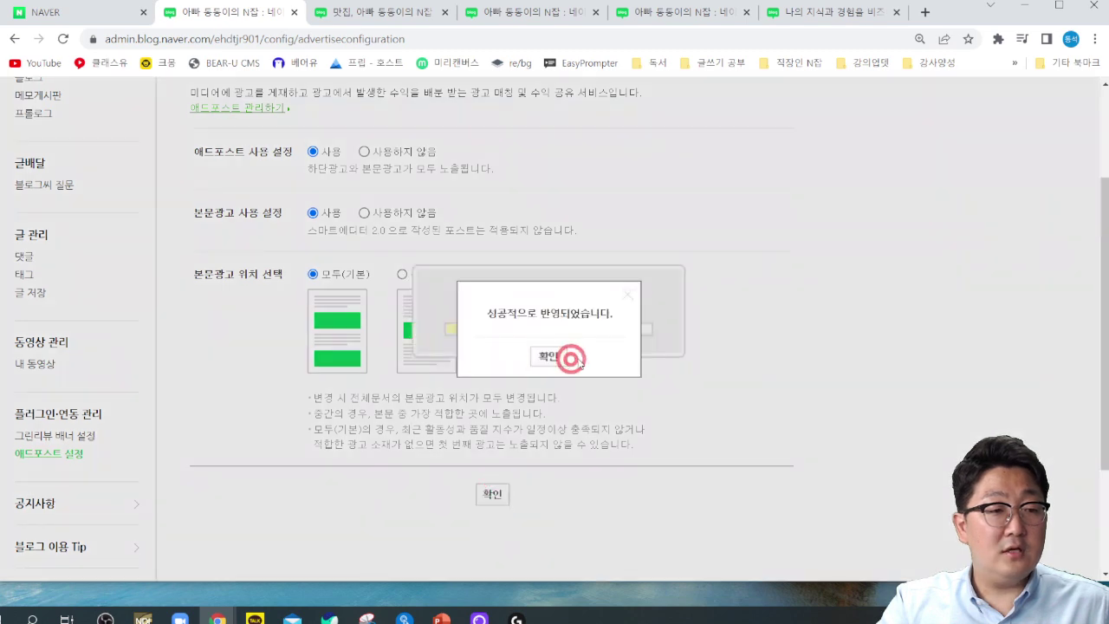
pyautogui.click(551, 357)
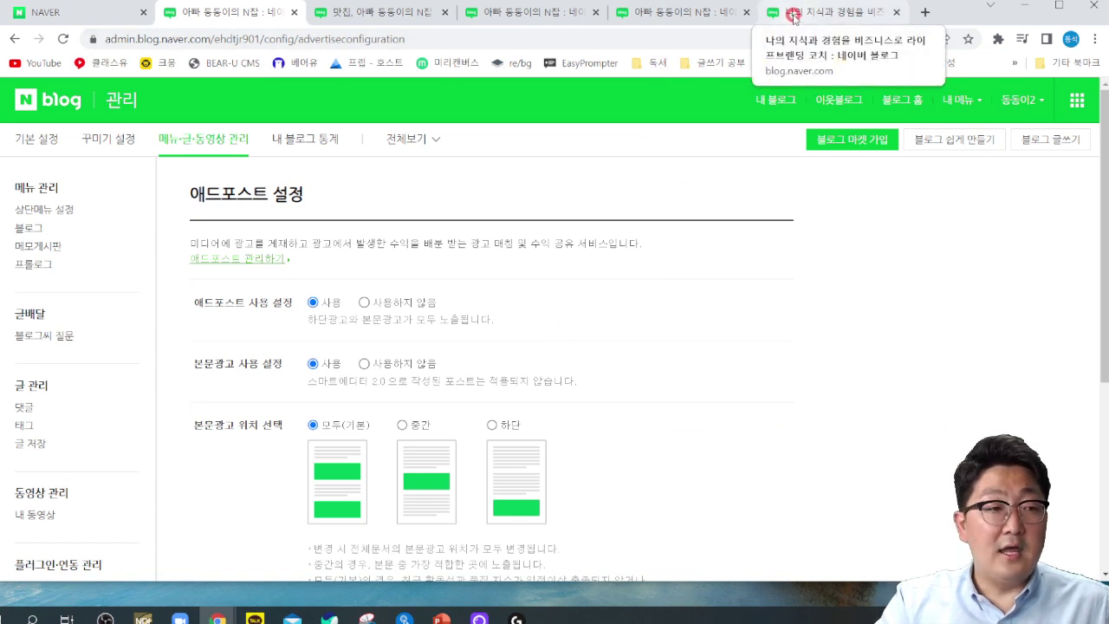
# Open the 전체보기 overview of all blog management menus.
pyautogui.click(411, 140)
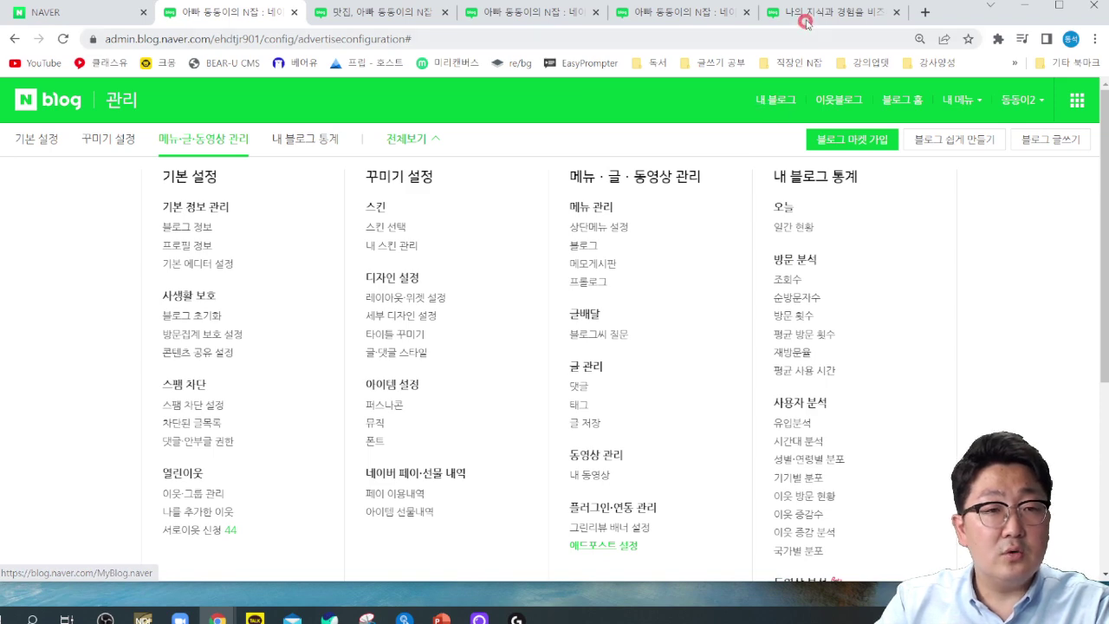
# Switch to the NAVER home page, search for the blogger's full name and open the matching person profile.
pyautogui.click(45, 12)
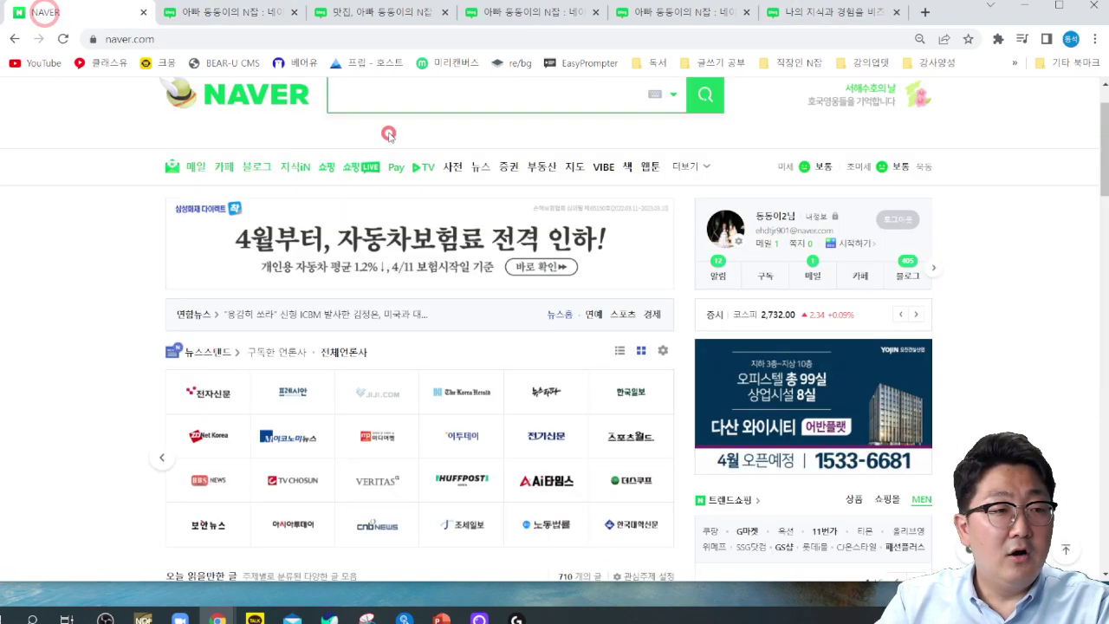
pyautogui.write('김동석')
pyautogui.press('Return')
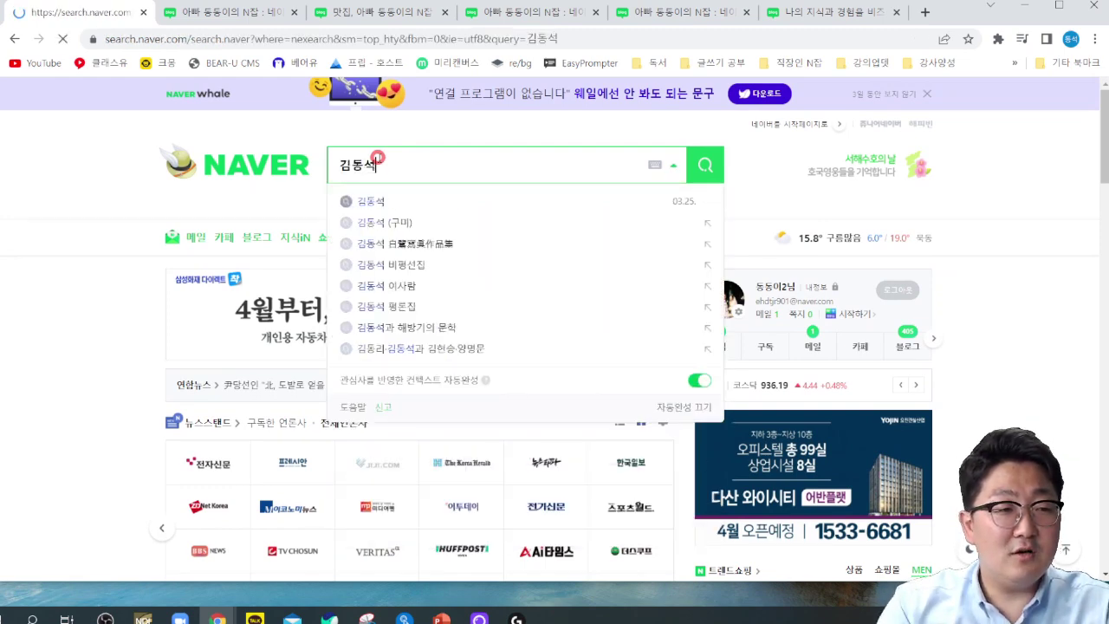
pyautogui.click(168, 270)
# Examine the person profile's 프로필, 최근활동 and 도서 sections, including the linked recent blog posts.
pyautogui.scroll(-3, 170, 298)
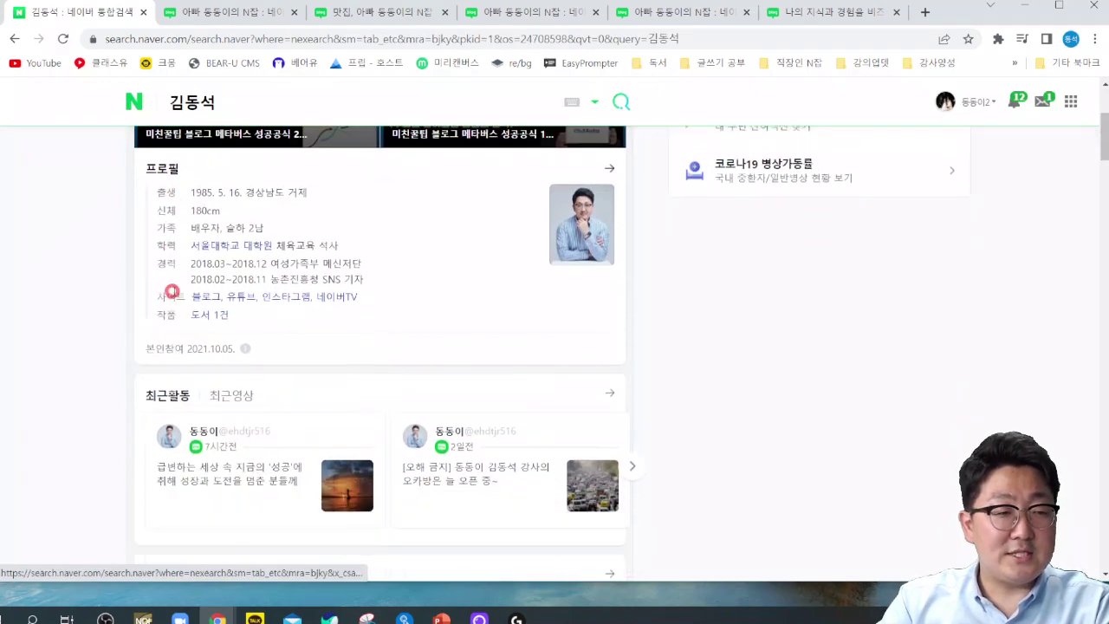
pyautogui.scroll(4, 243, 321)
pyautogui.scroll(-4, 343, 329)
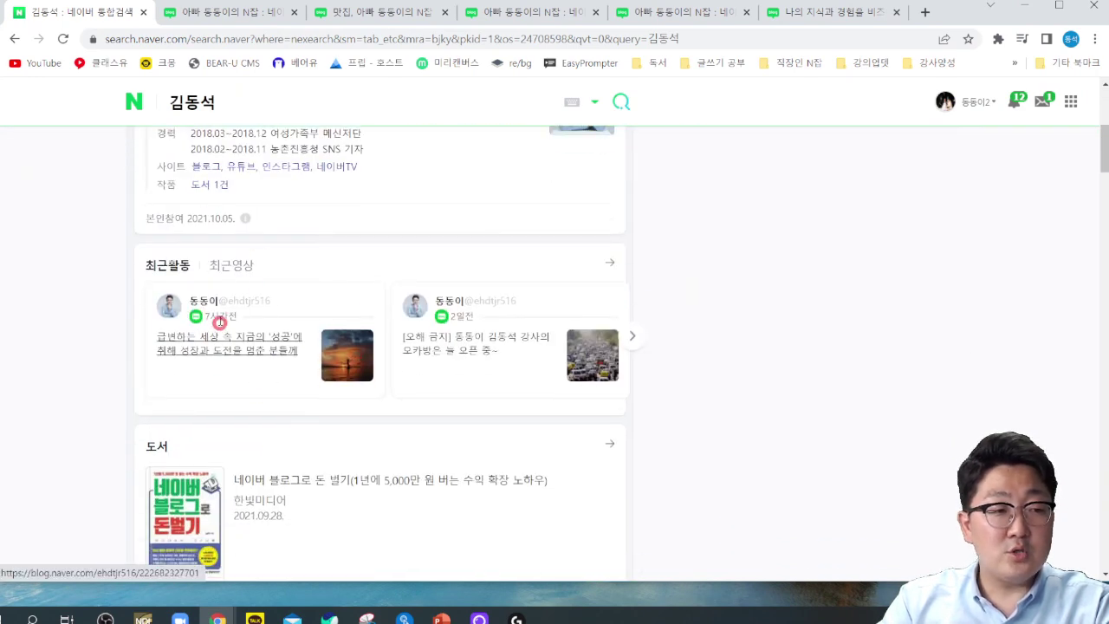
pyautogui.scroll(-1, 277, 286)
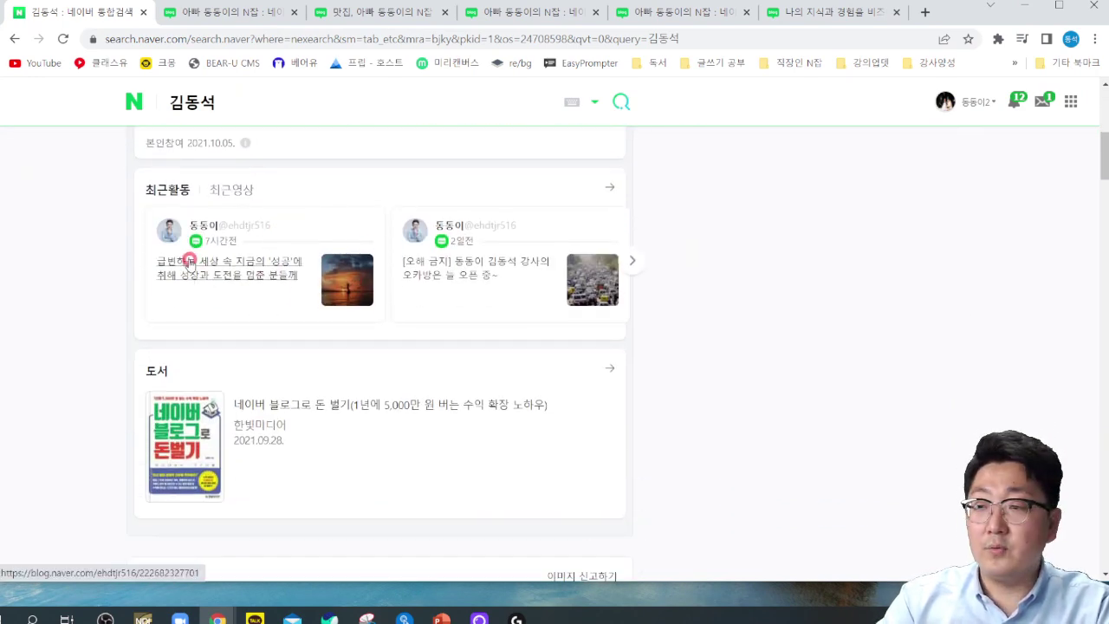